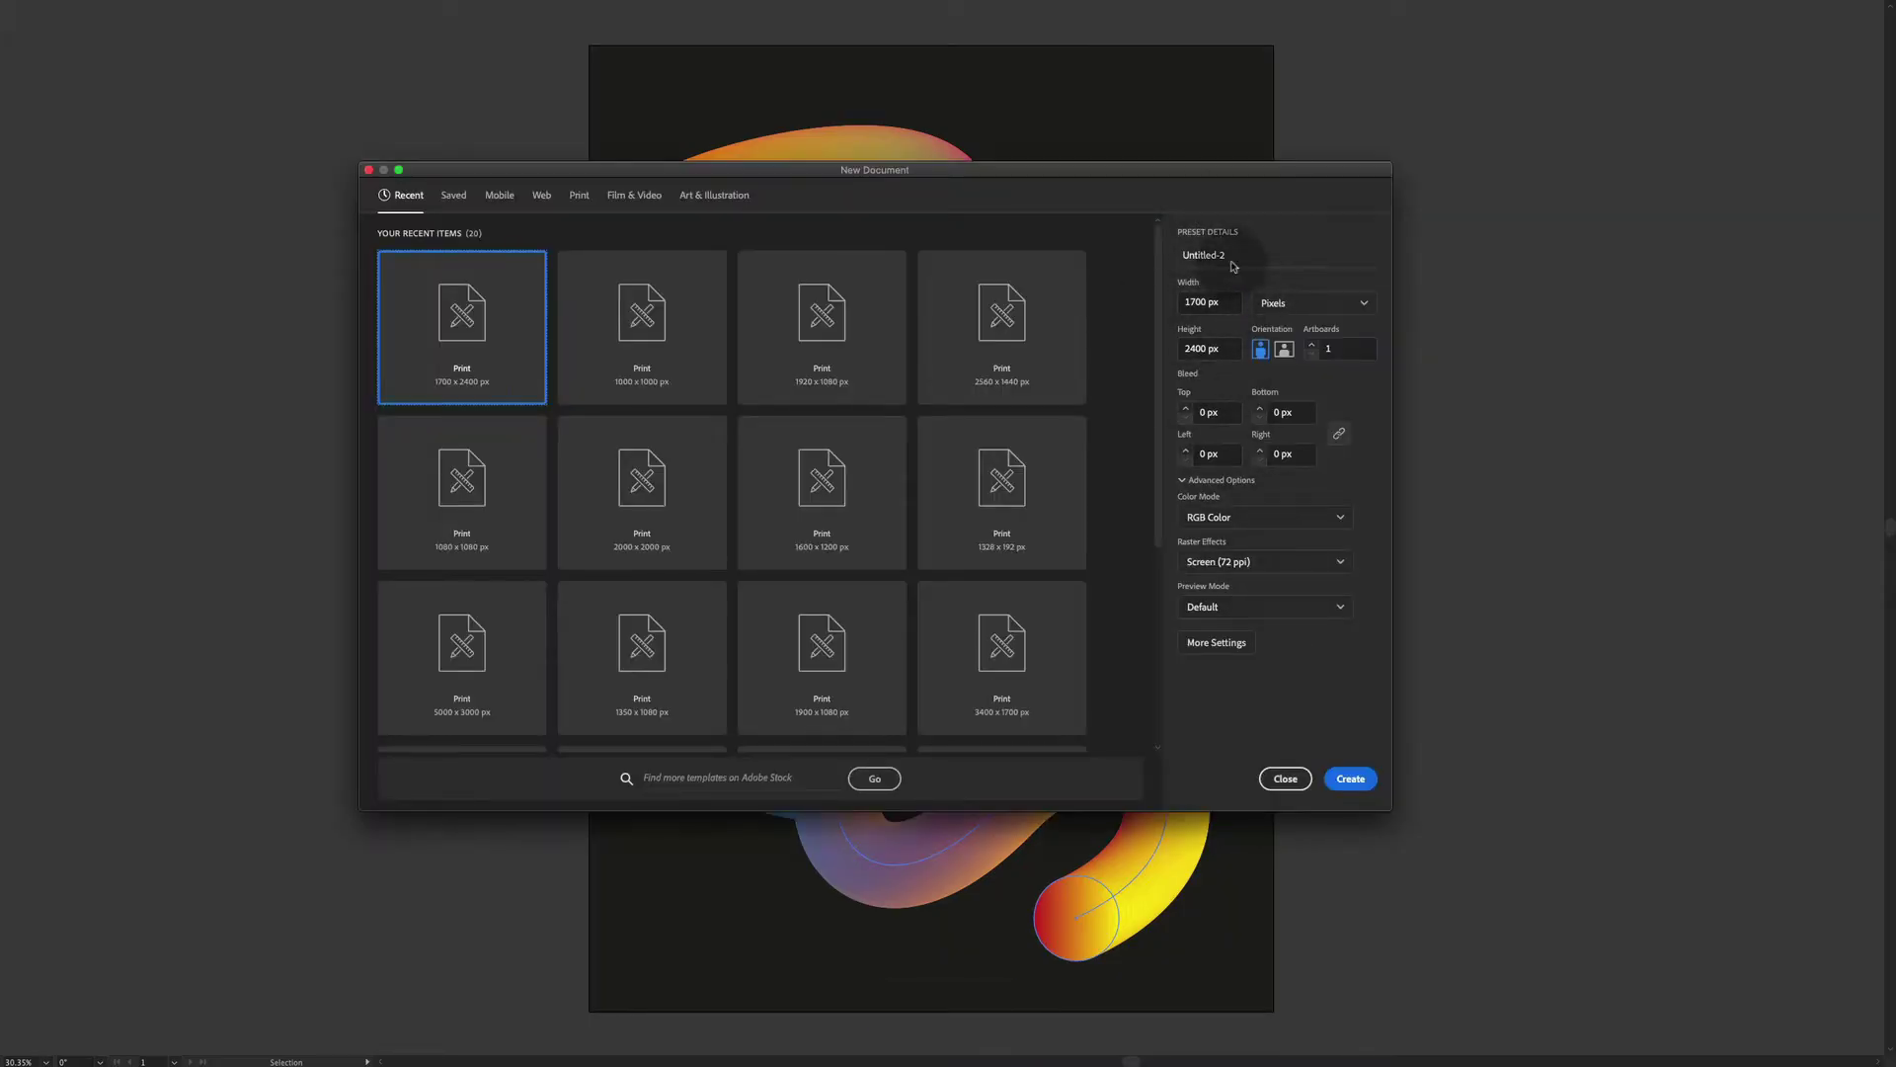
# Create a 1700 x 2400 px portrait document in RGB Color and show it in normal screen mode with the panels visible
pyautogui.click(1223, 354)
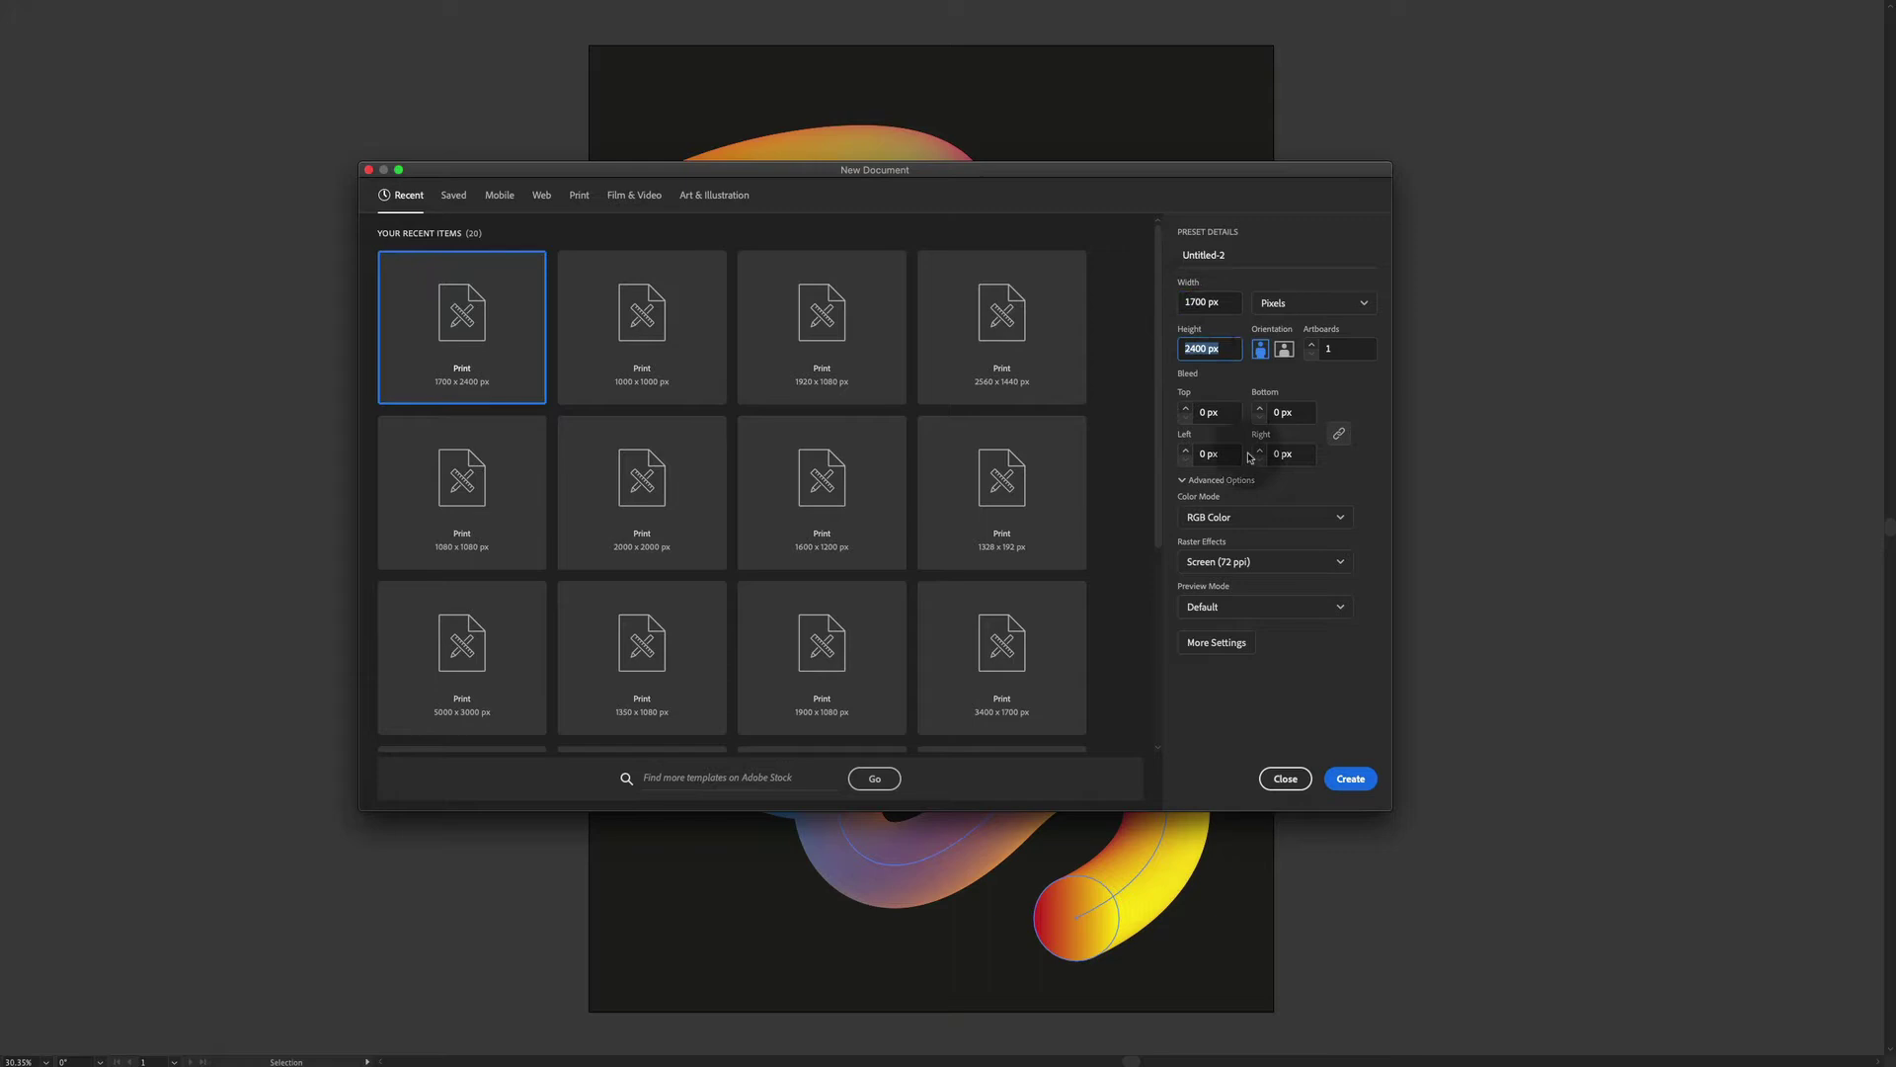
pyautogui.click(1351, 778)
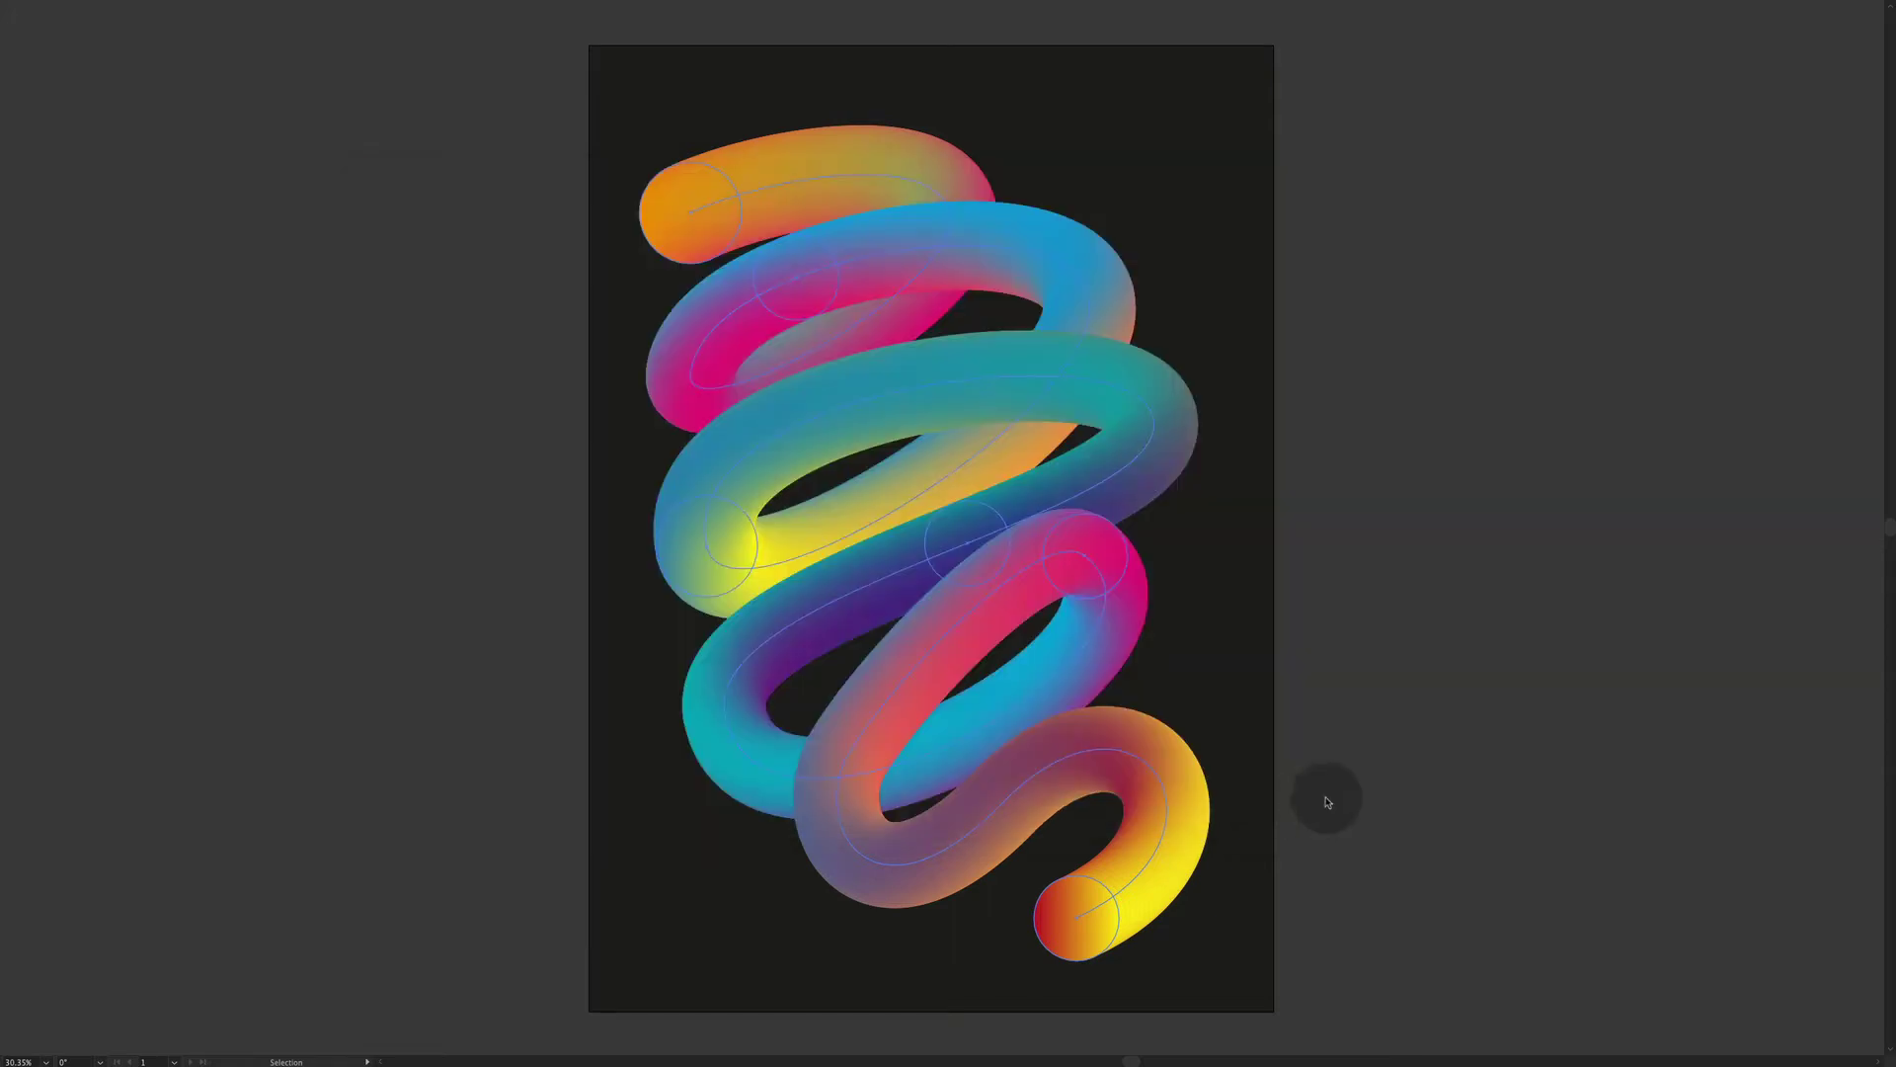
pyautogui.press('Tab')
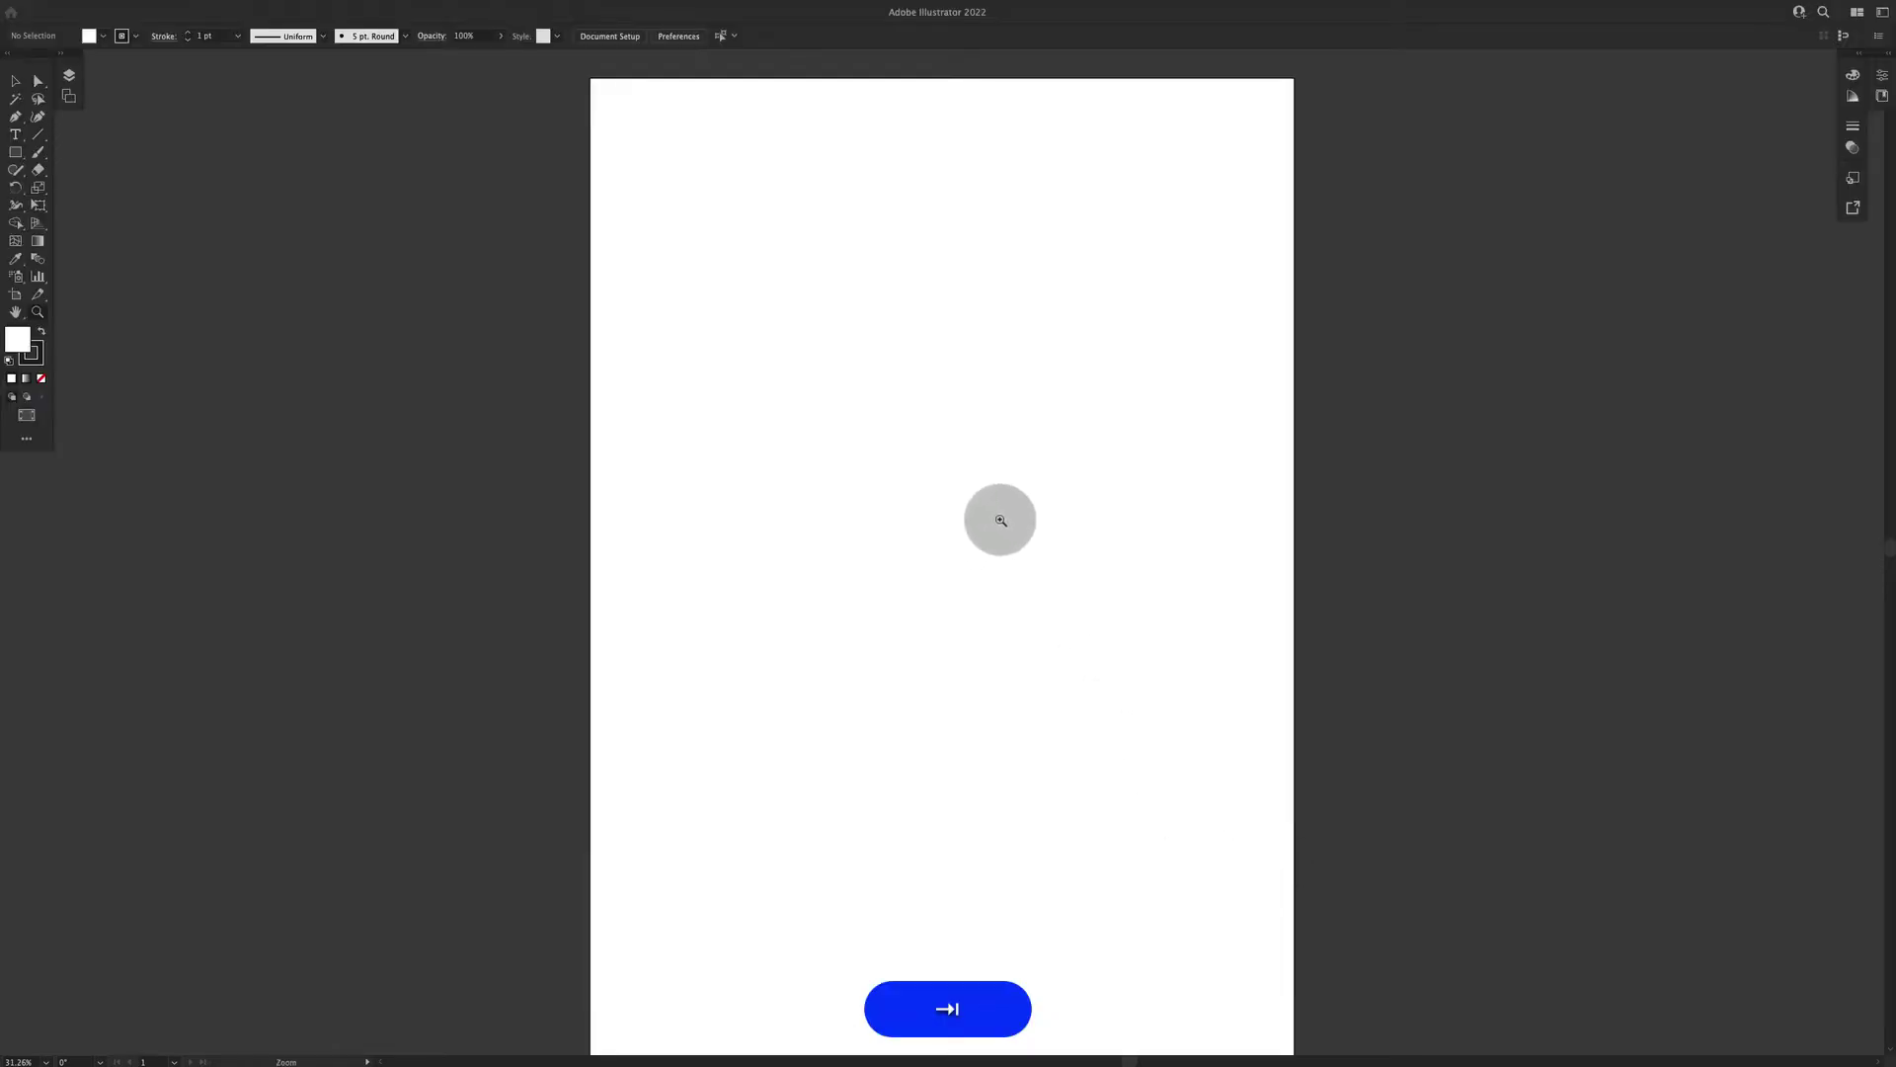
pyautogui.press('d')
pyautogui.press('f')
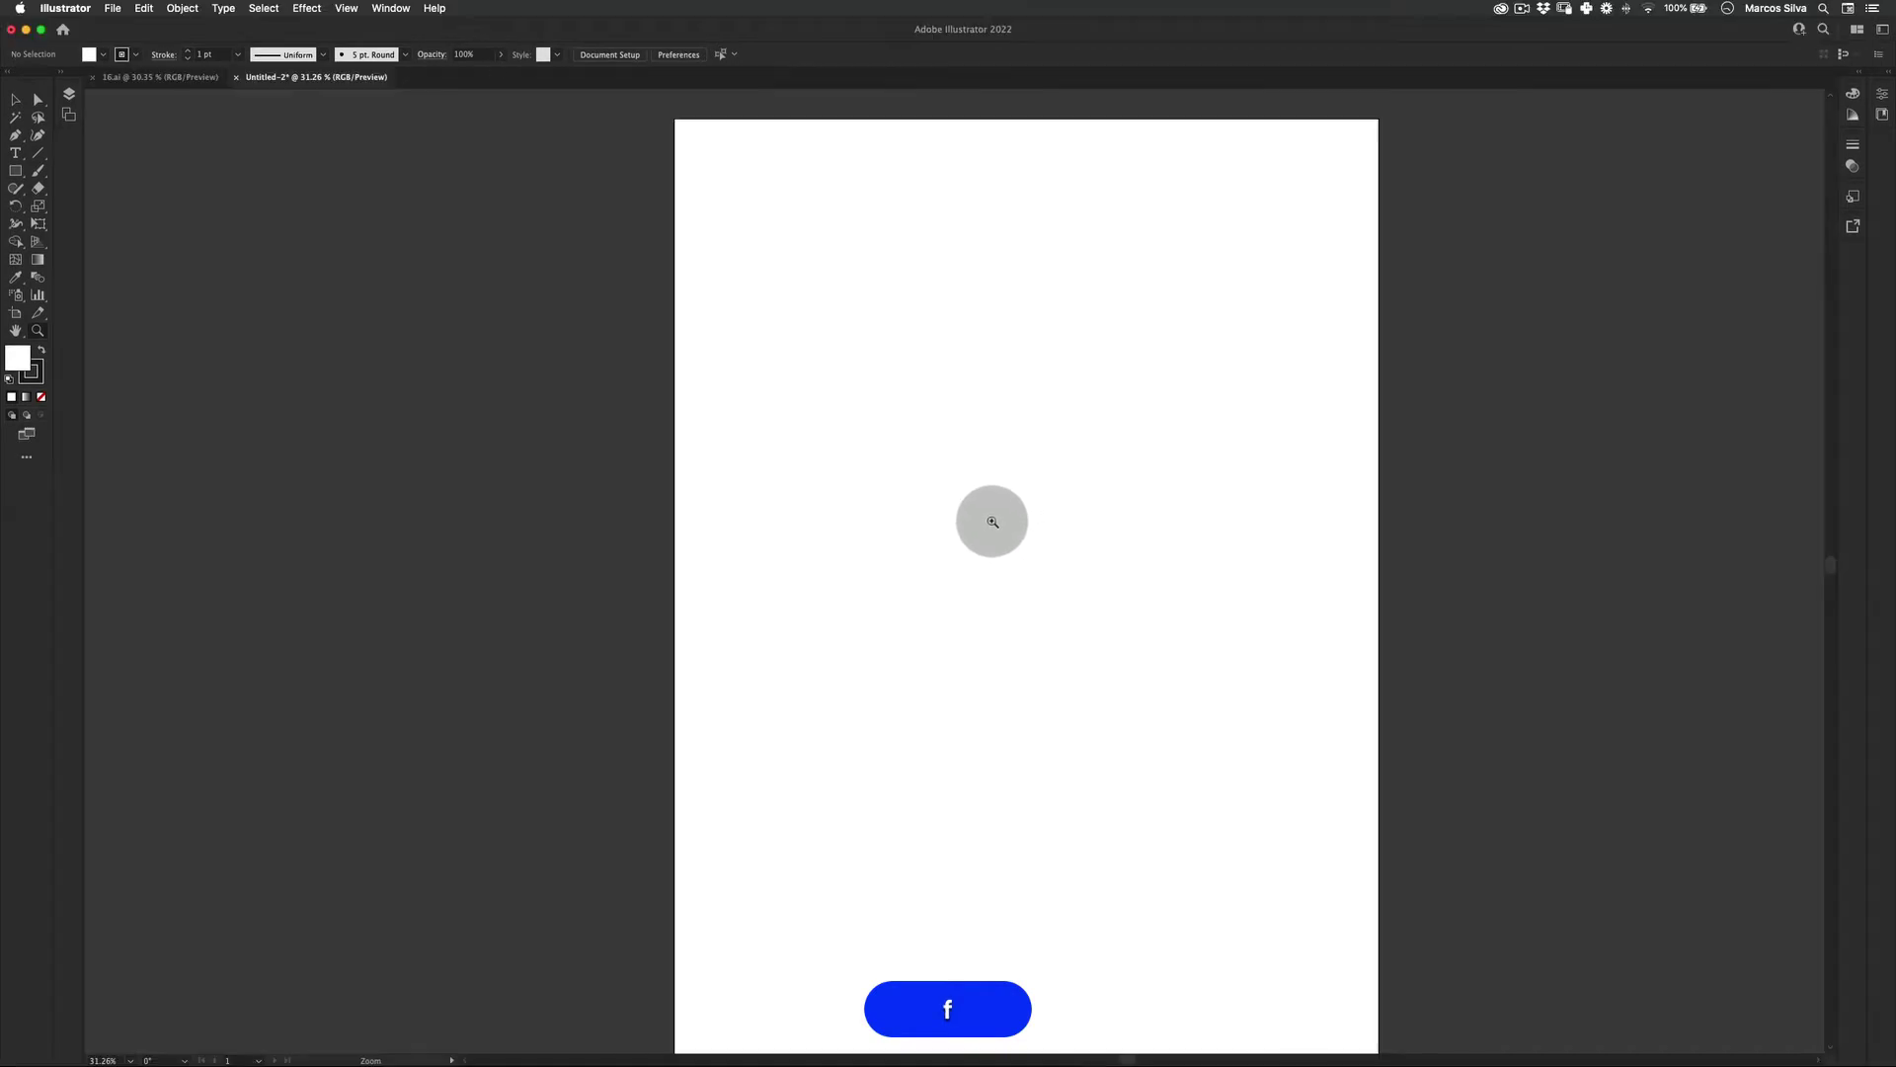
pyautogui.keyDown('alt'); pyautogui.click(998, 516); pyautogui.keyUp('alt')
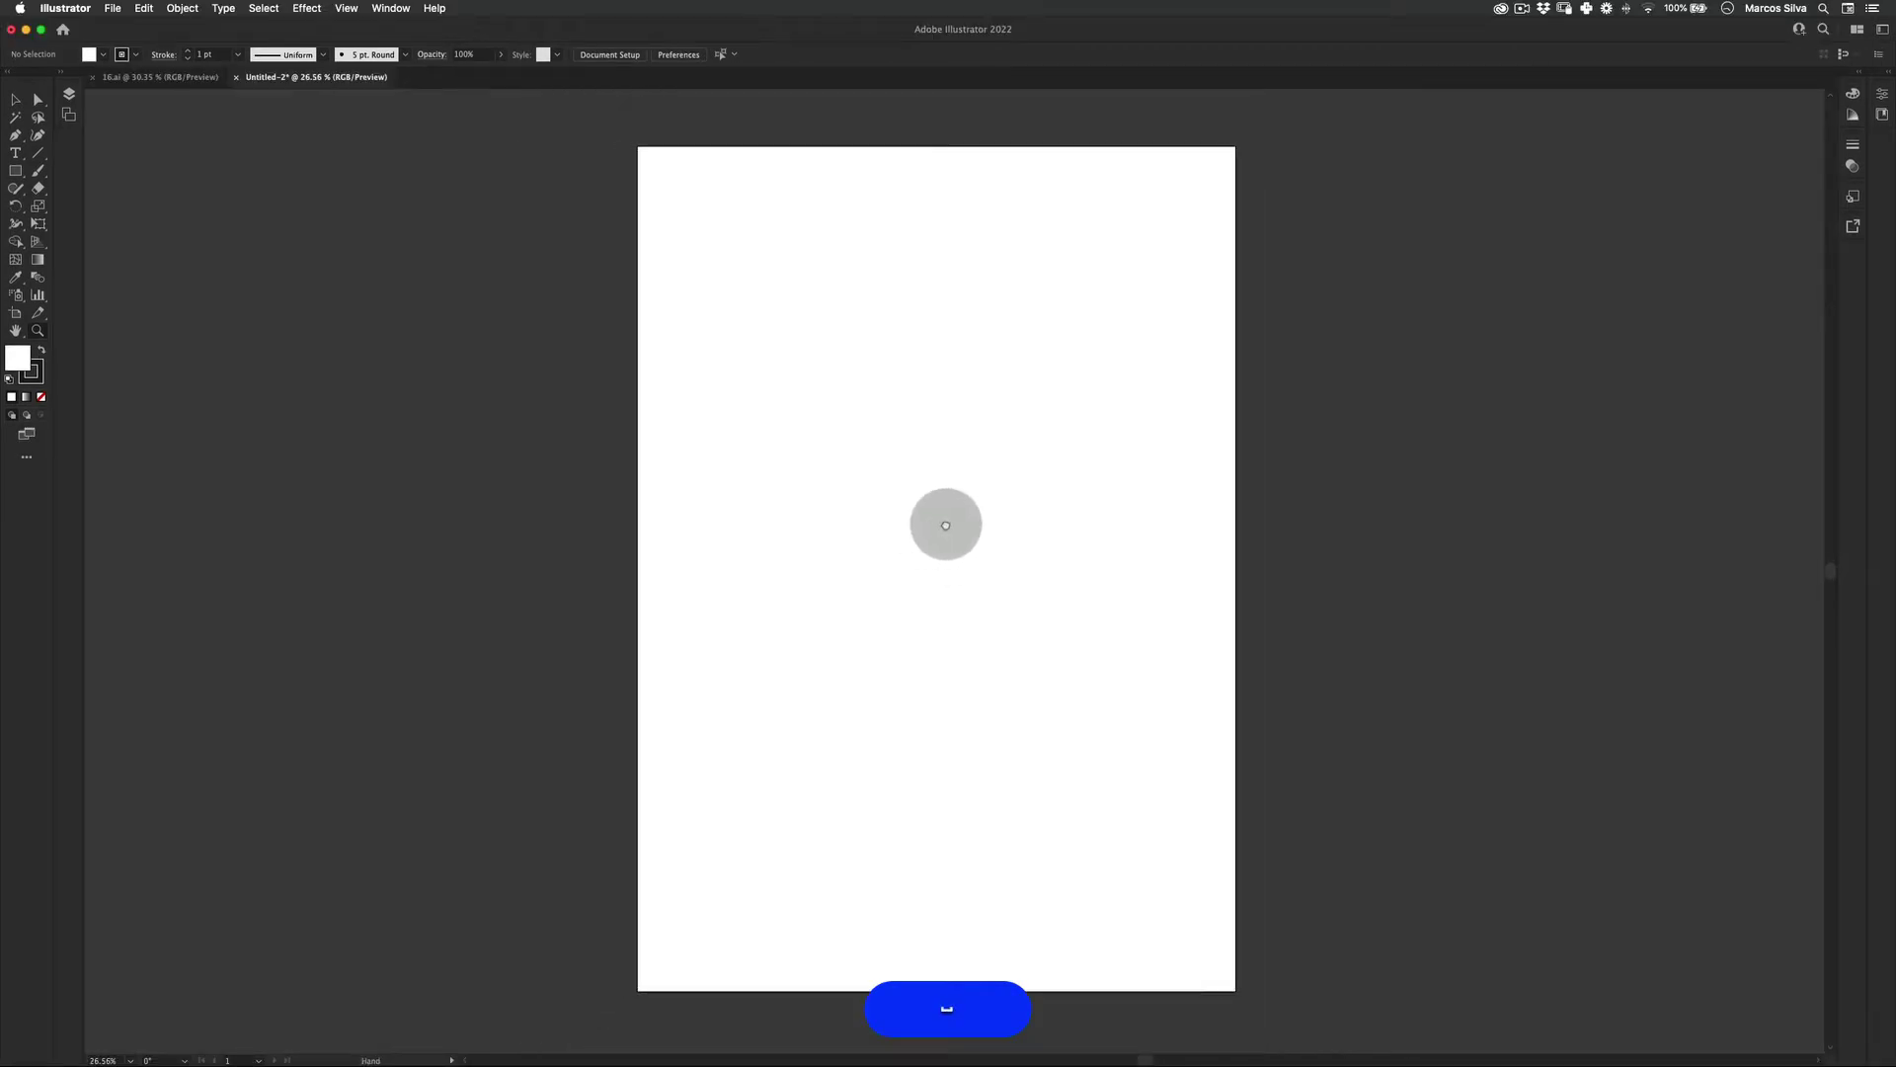
# Draw a circle about 324 px in diameter in the upper-left area of the artboard with the Ellipse tool
pyautogui.click(16, 171)
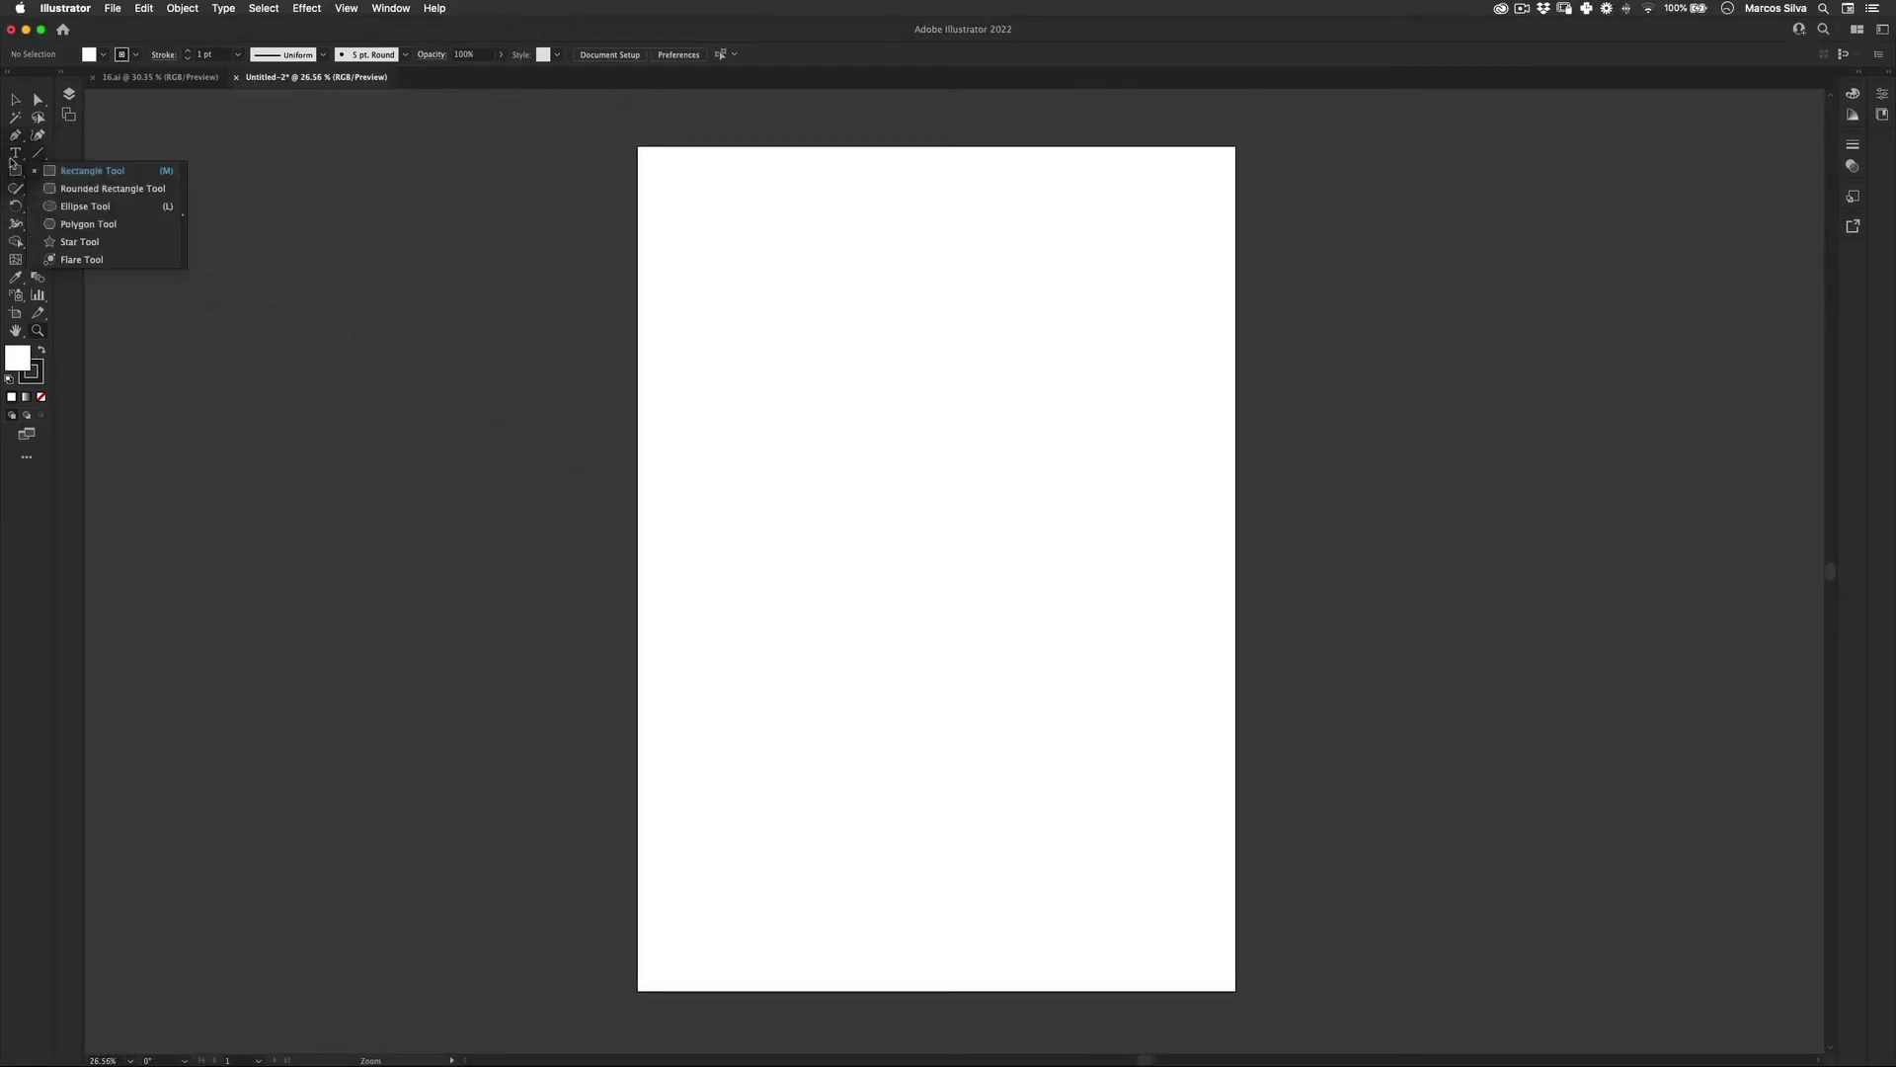
pyautogui.click(79, 206)
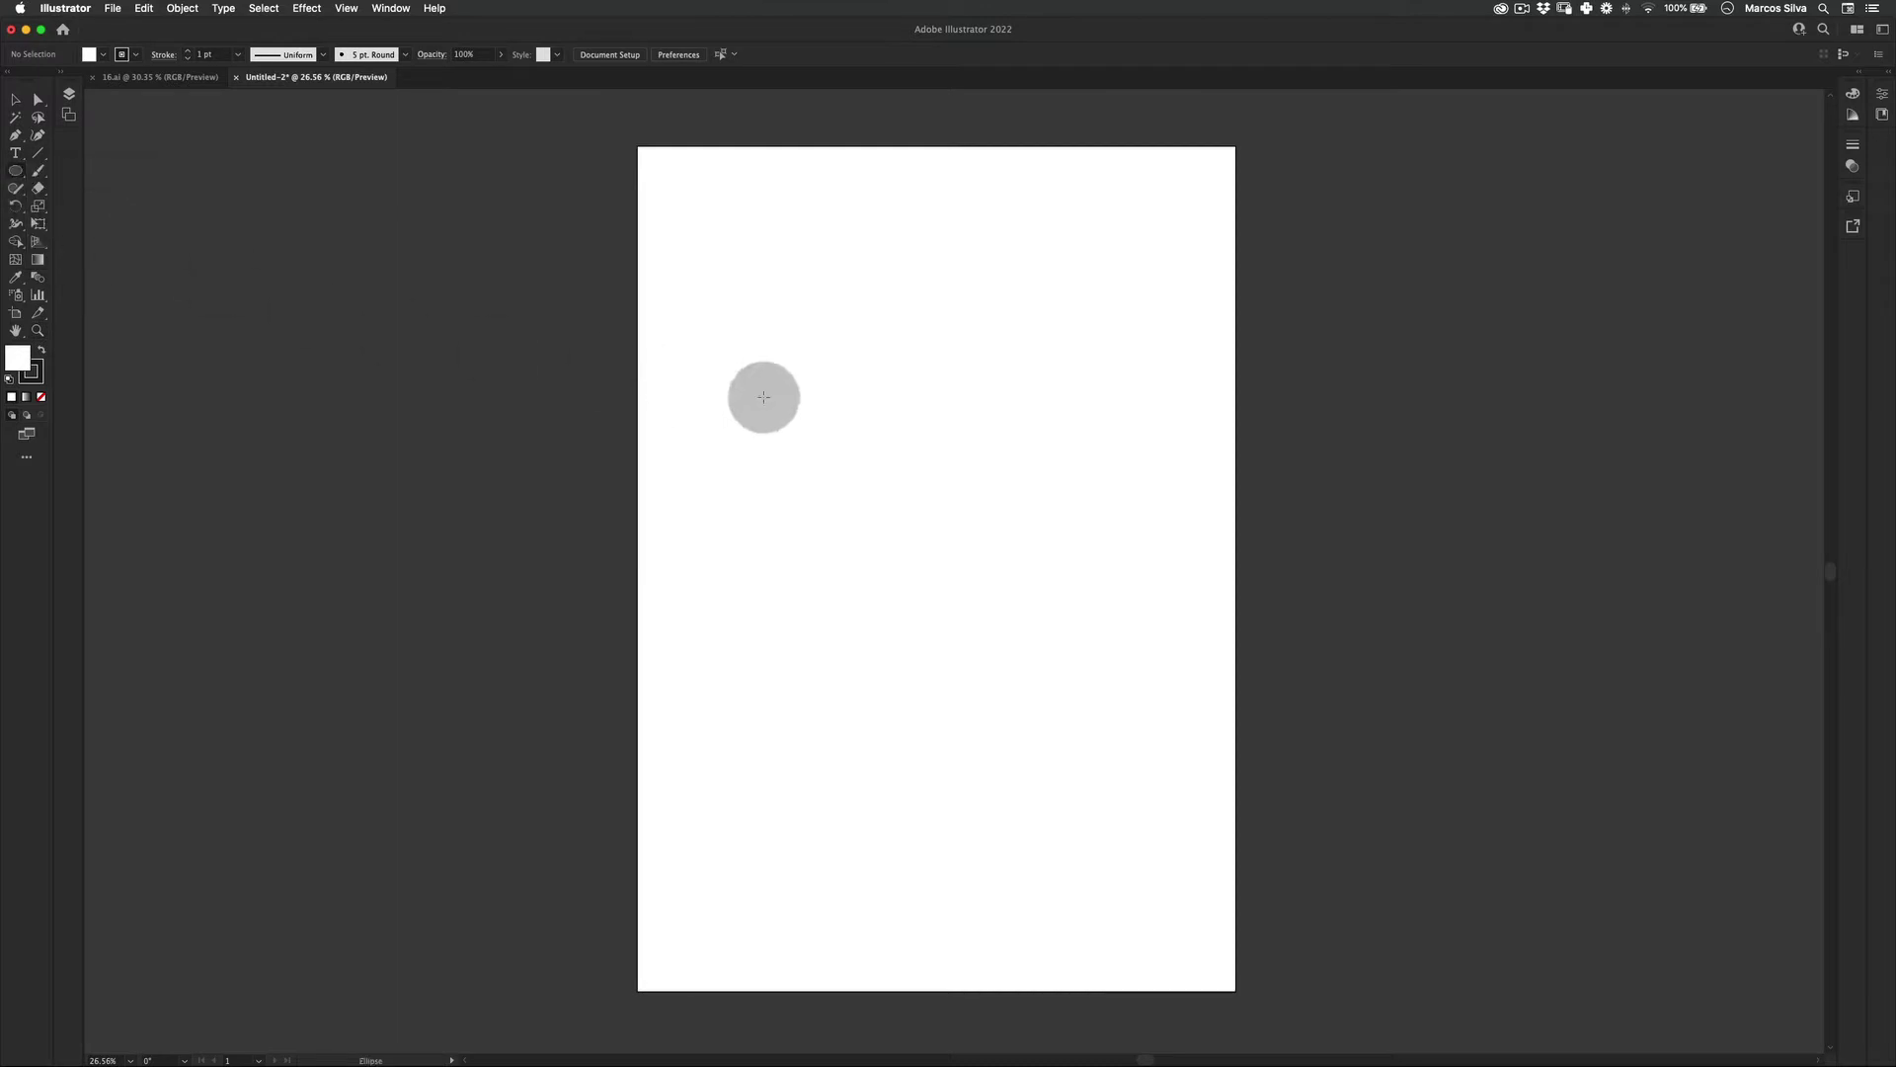
pyautogui.moveTo(767, 327); pyautogui.dragTo(824, 327)
# Set the circle's width and height to 350 px
pyautogui.click(836, 53)
pyautogui.press('super+a')
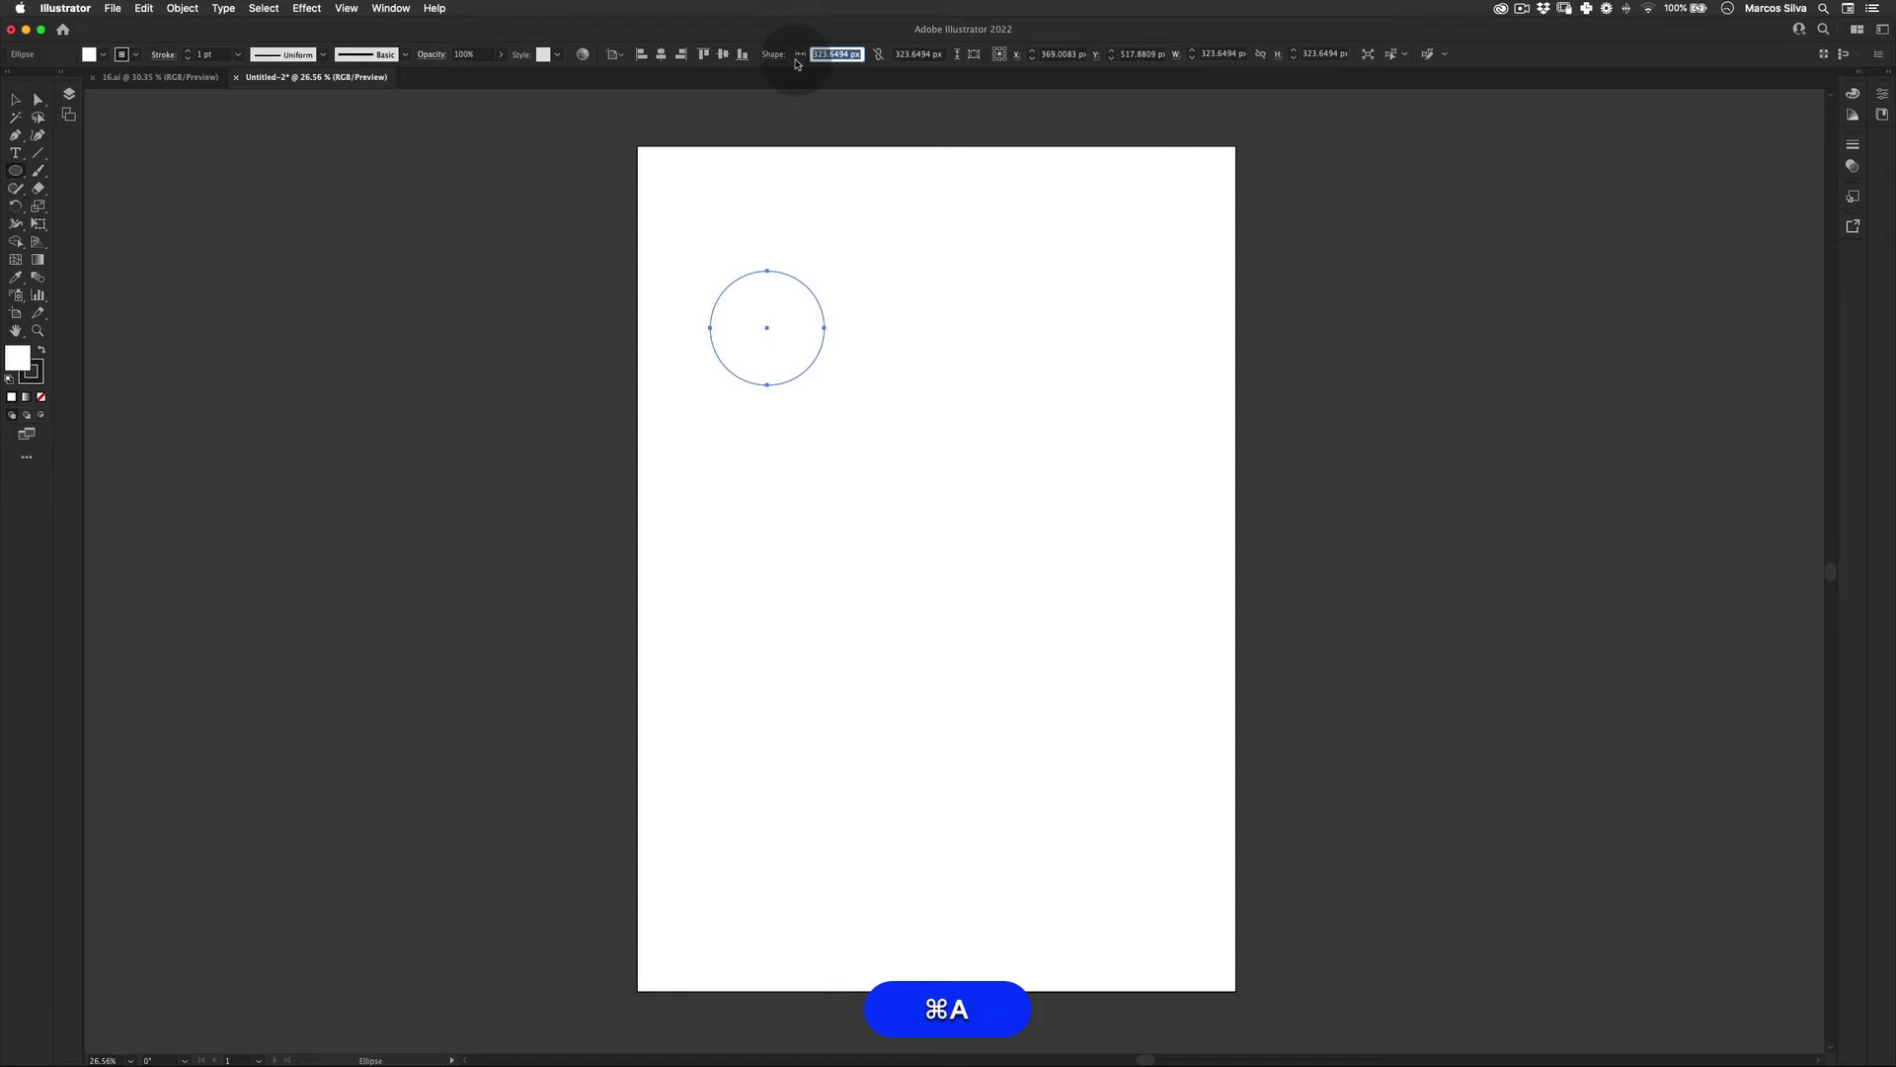
pyautogui.write('350')
pyautogui.press('Tab')
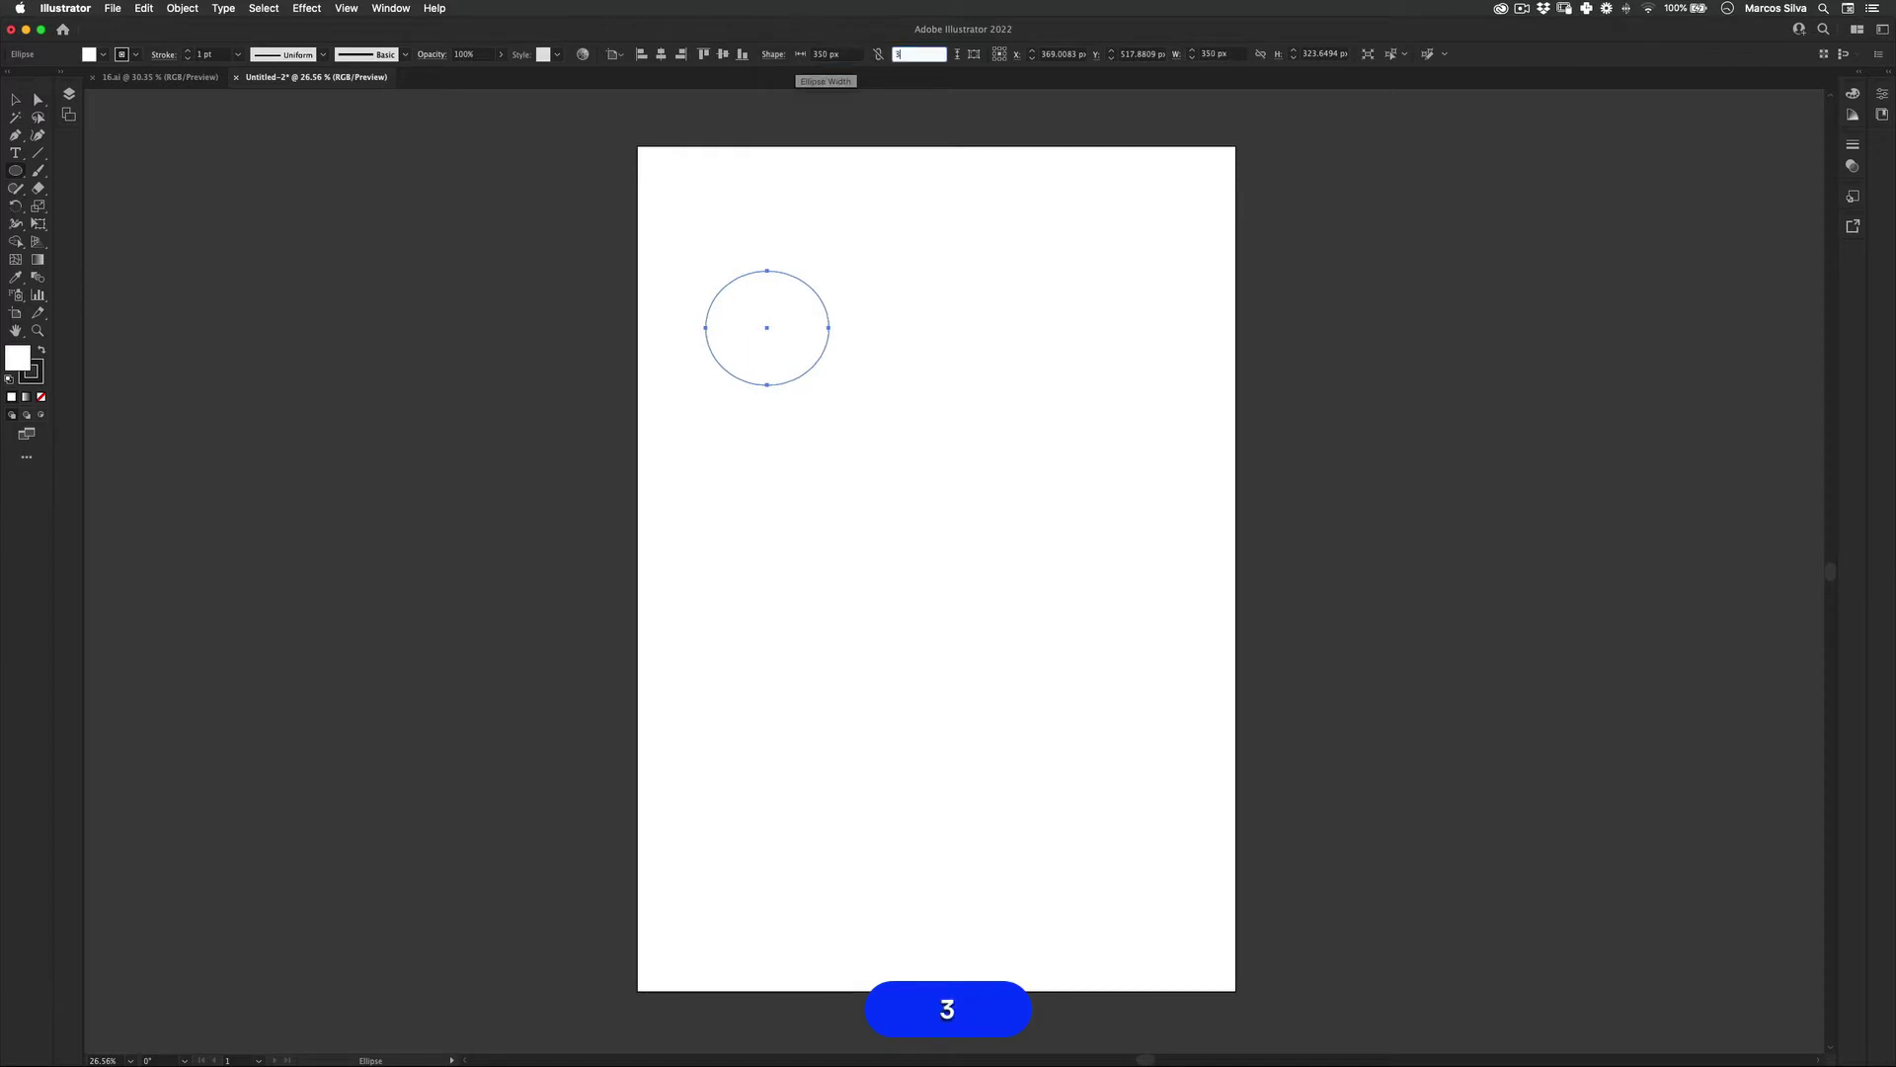
pyautogui.press('Tab')
pyautogui.write('v')
pyautogui.click(808, 254)
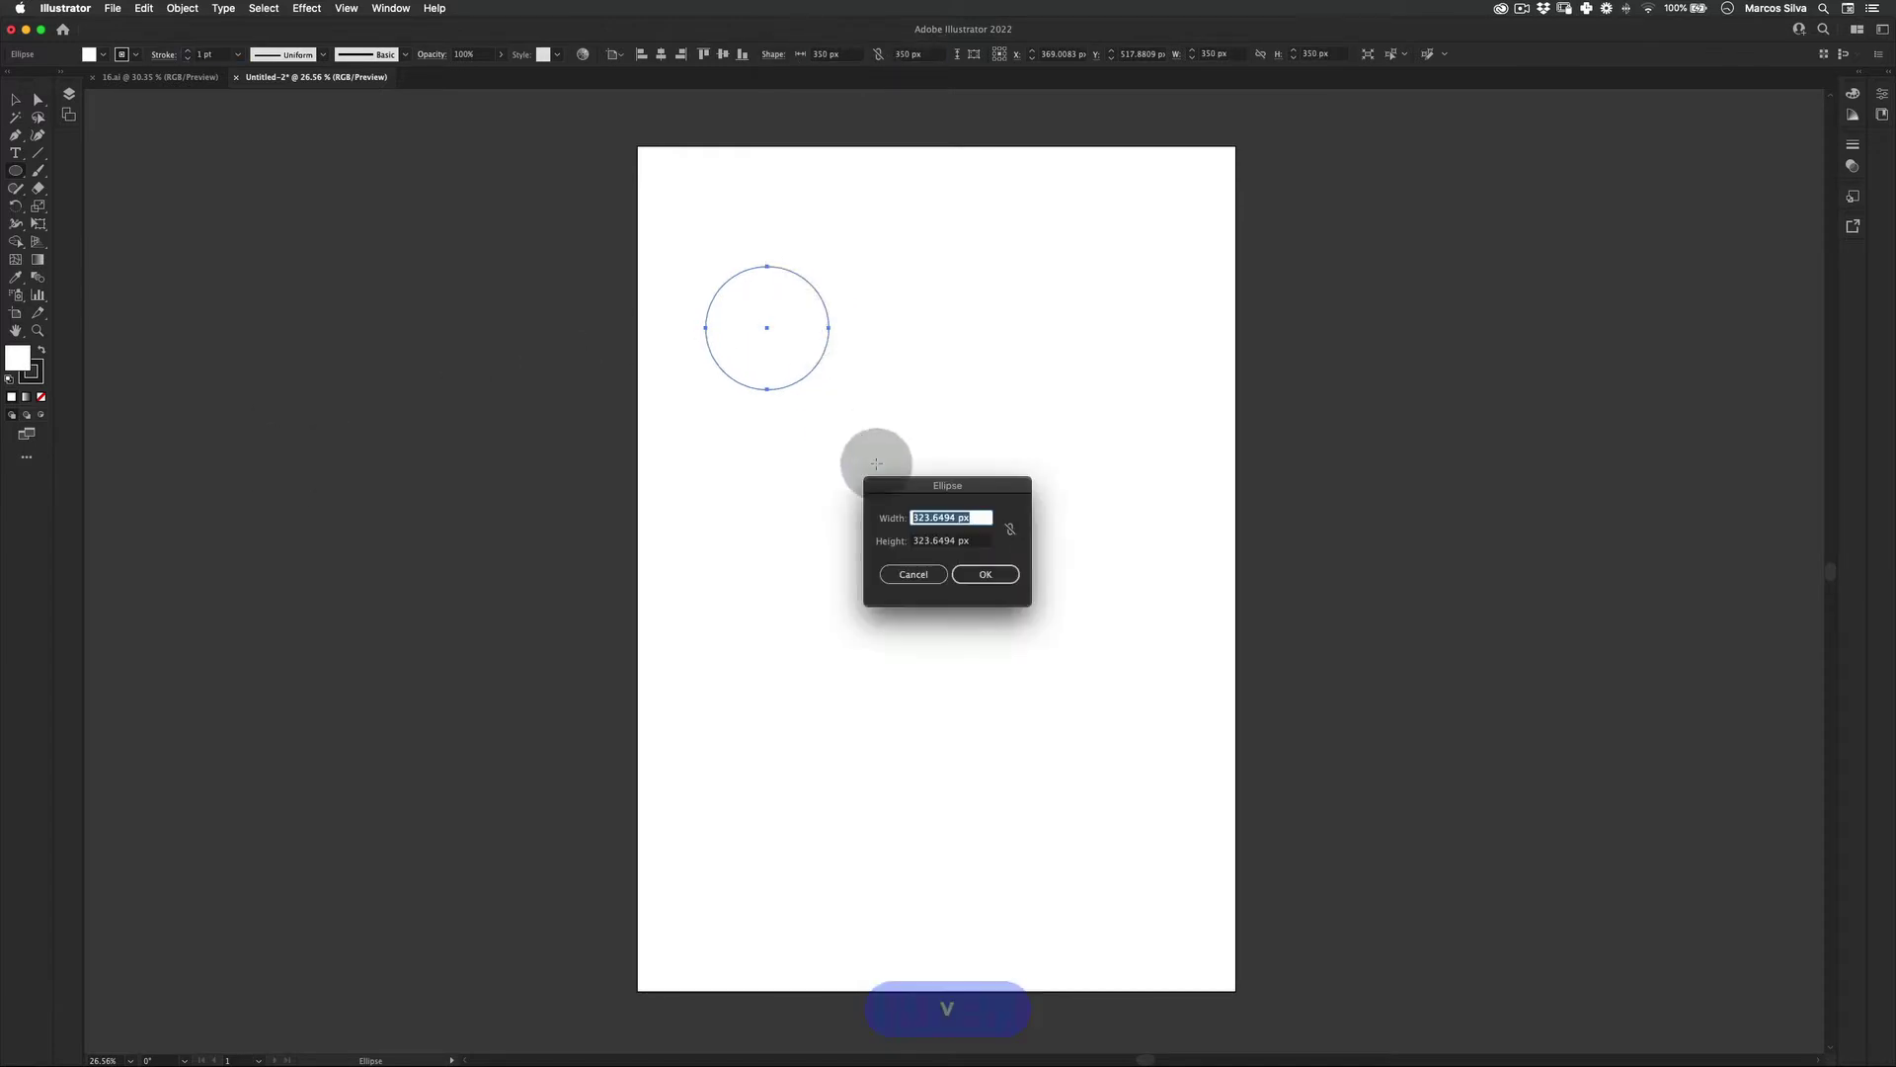
pyautogui.press('Escape')
# Select the circle and give it a white-to-black linear gradient fill with no stroke
pyautogui.press('v')
pyautogui.moveTo(871, 189); pyautogui.dragTo(601, 535)
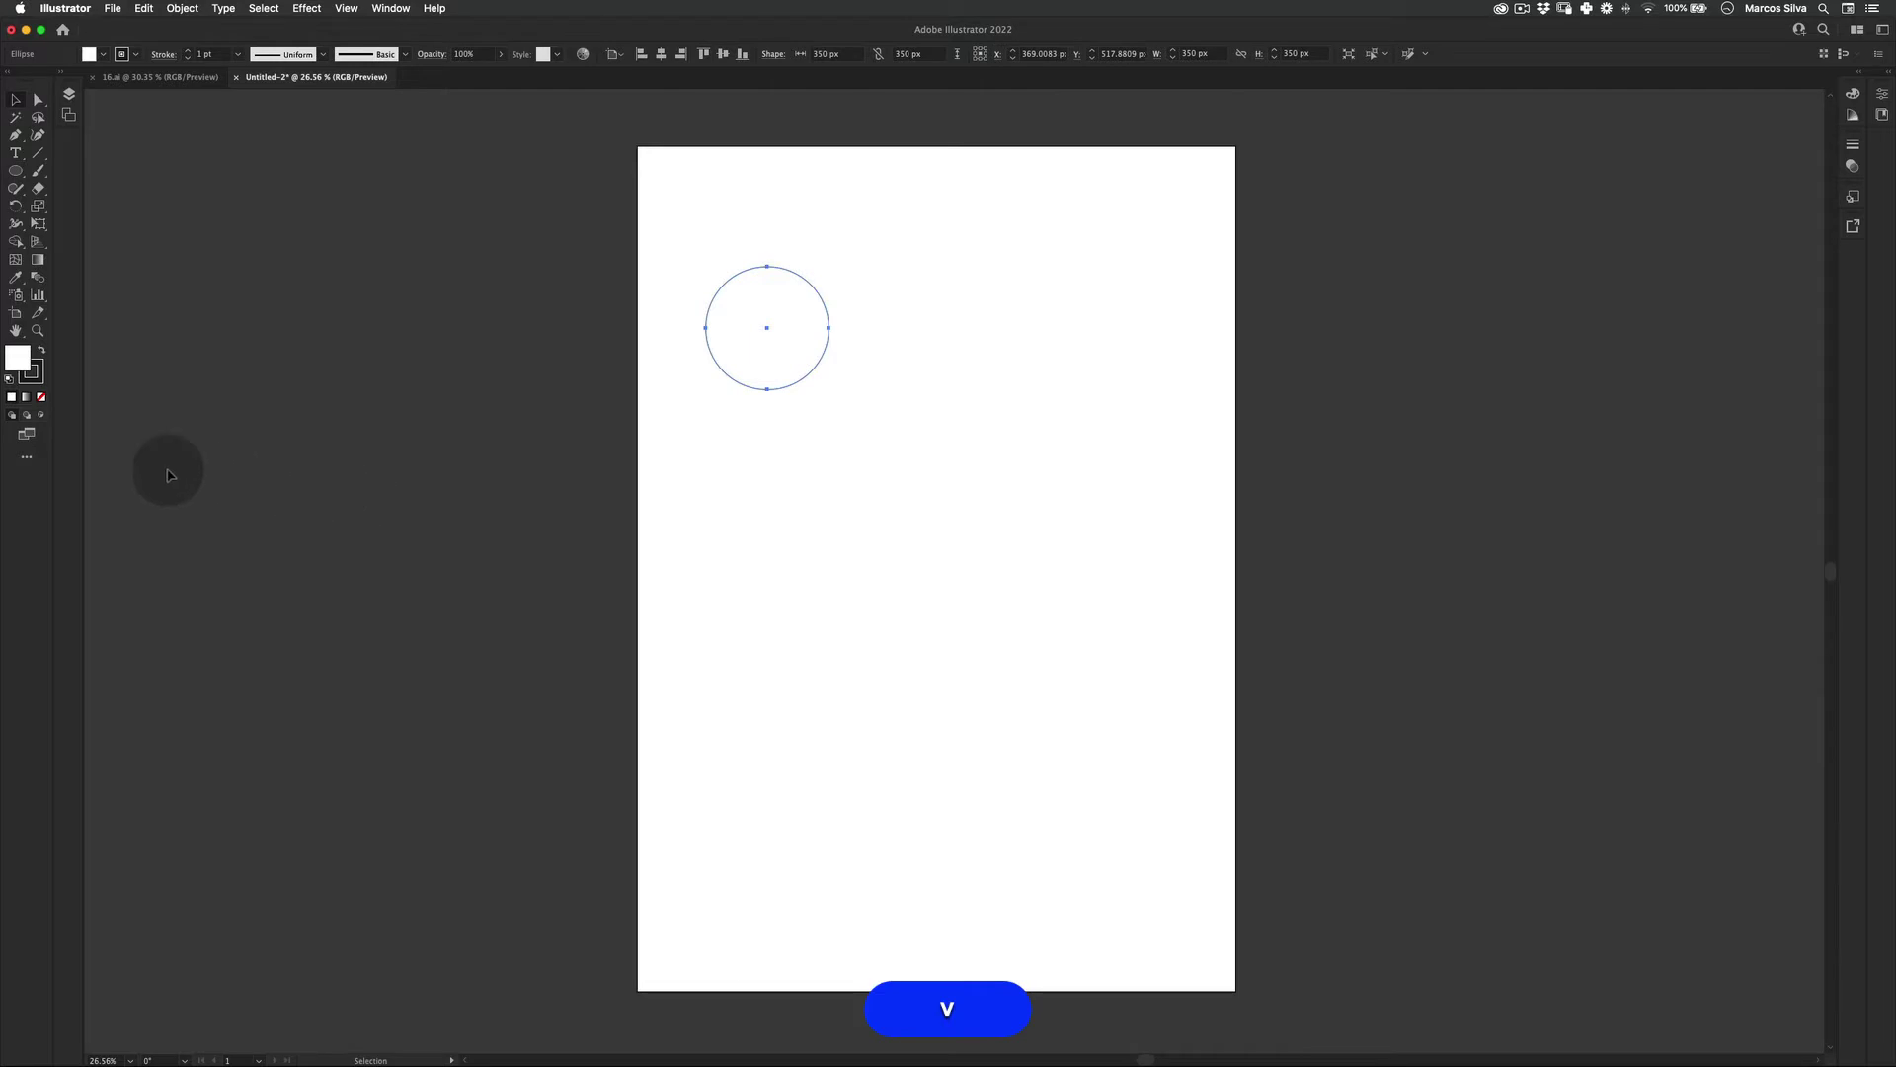
pyautogui.click(26, 397)
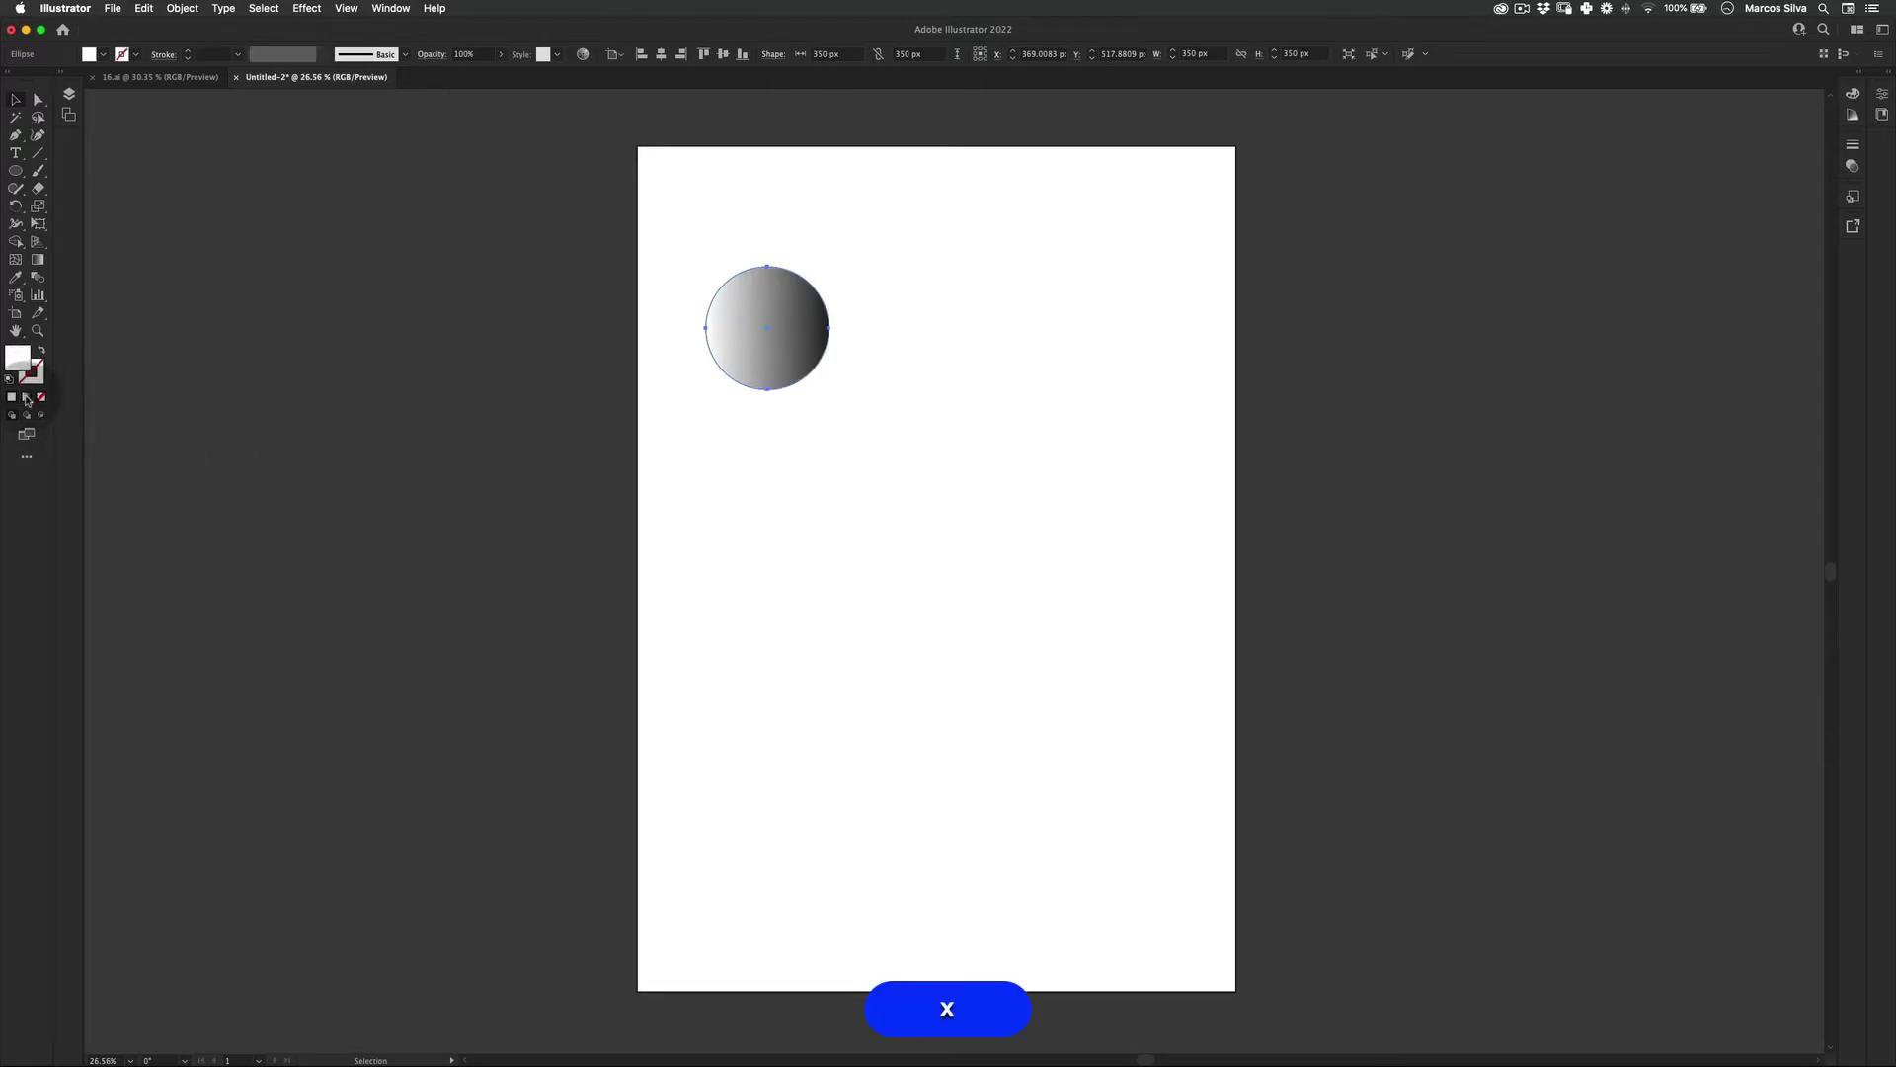
# Set the circle's gradient start color to orange and its end color to purple
pyautogui.moveTo(1599, 198); pyautogui.dragTo(1342, 150)
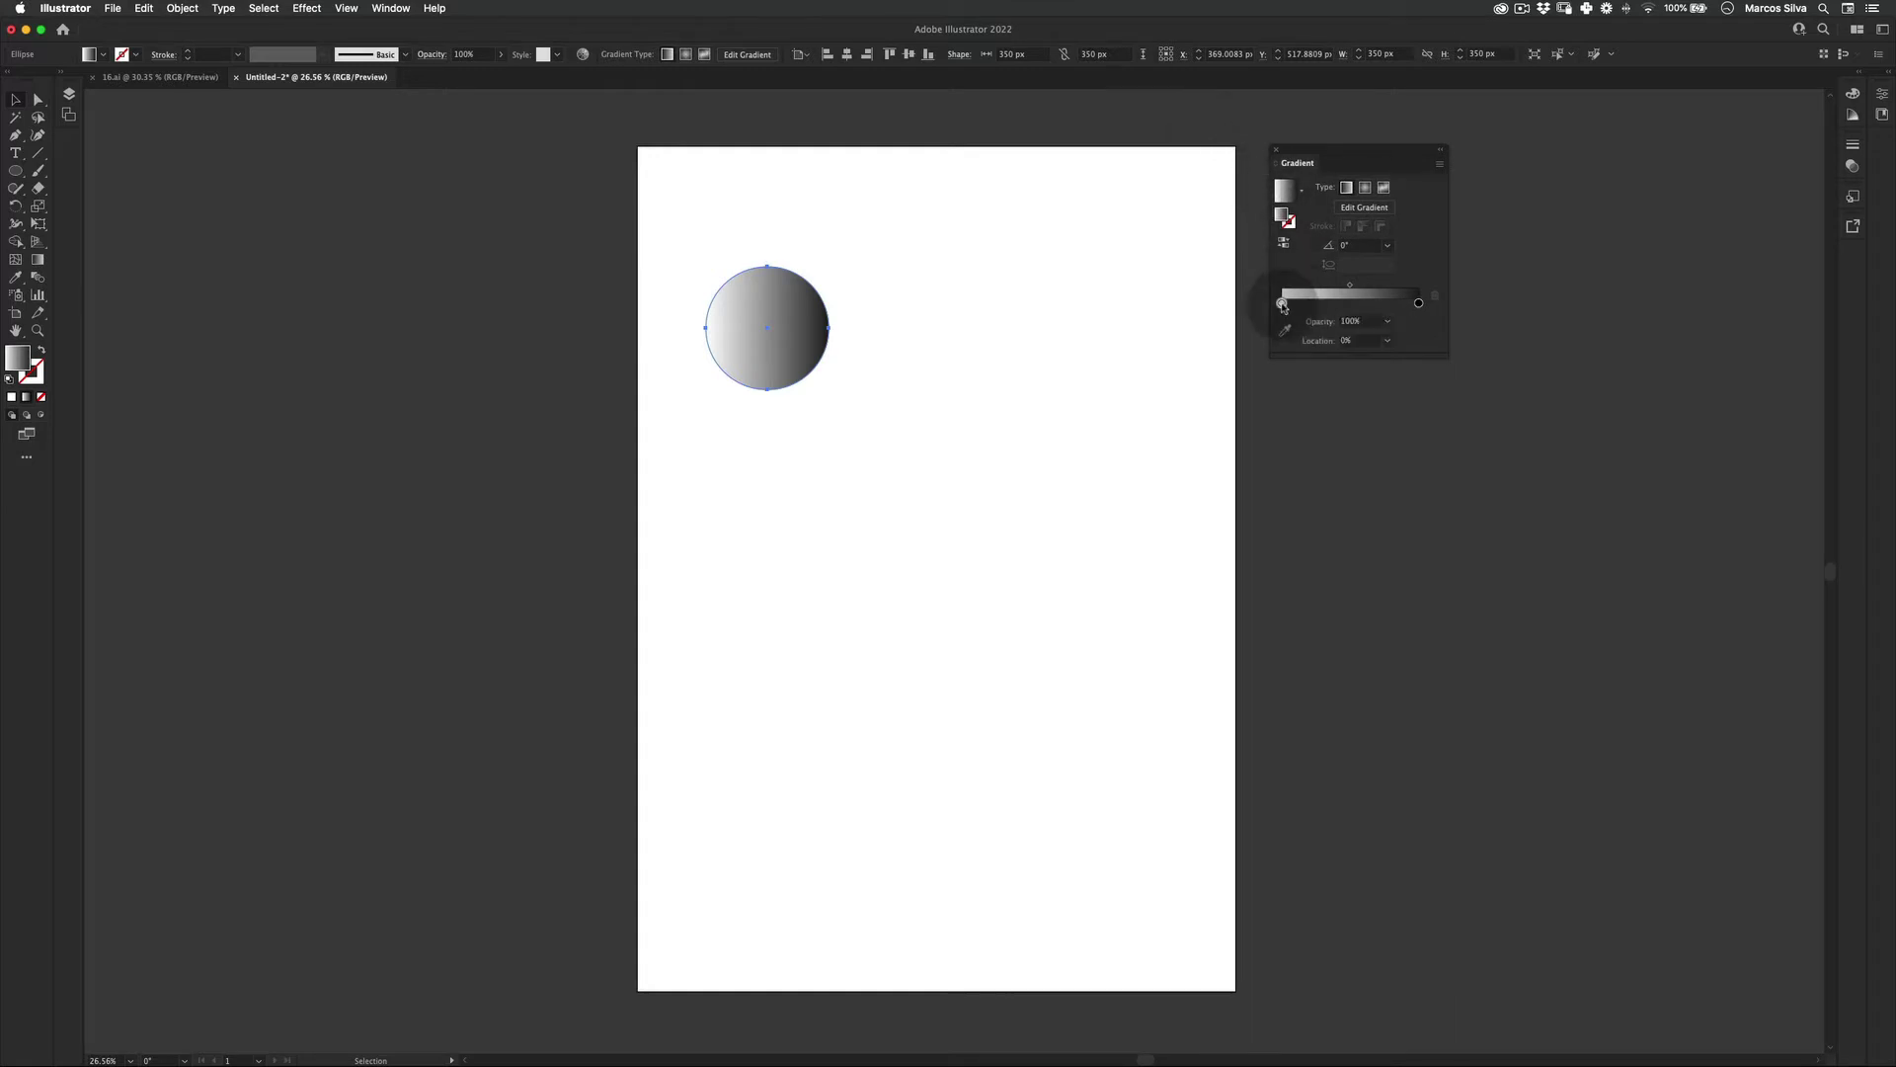
pyautogui.doubleClick(1282, 304)
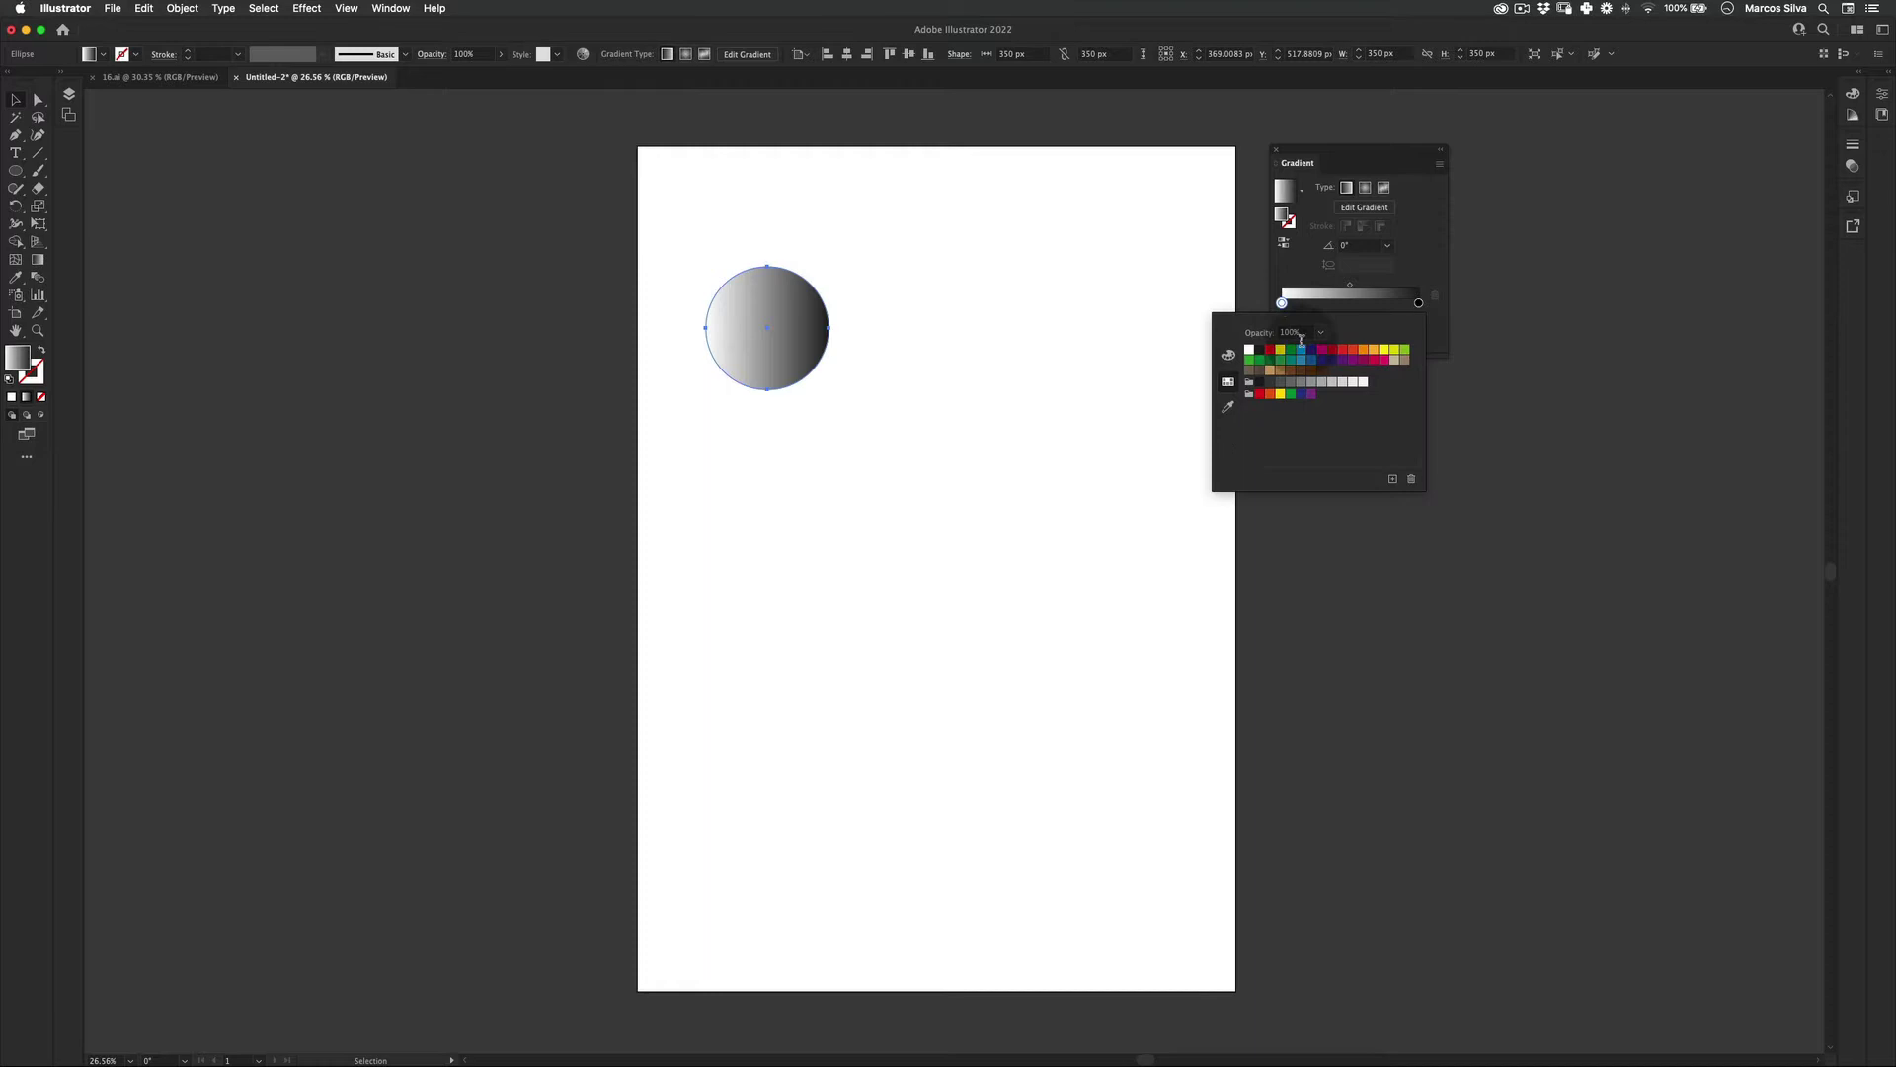
pyautogui.click(1367, 357)
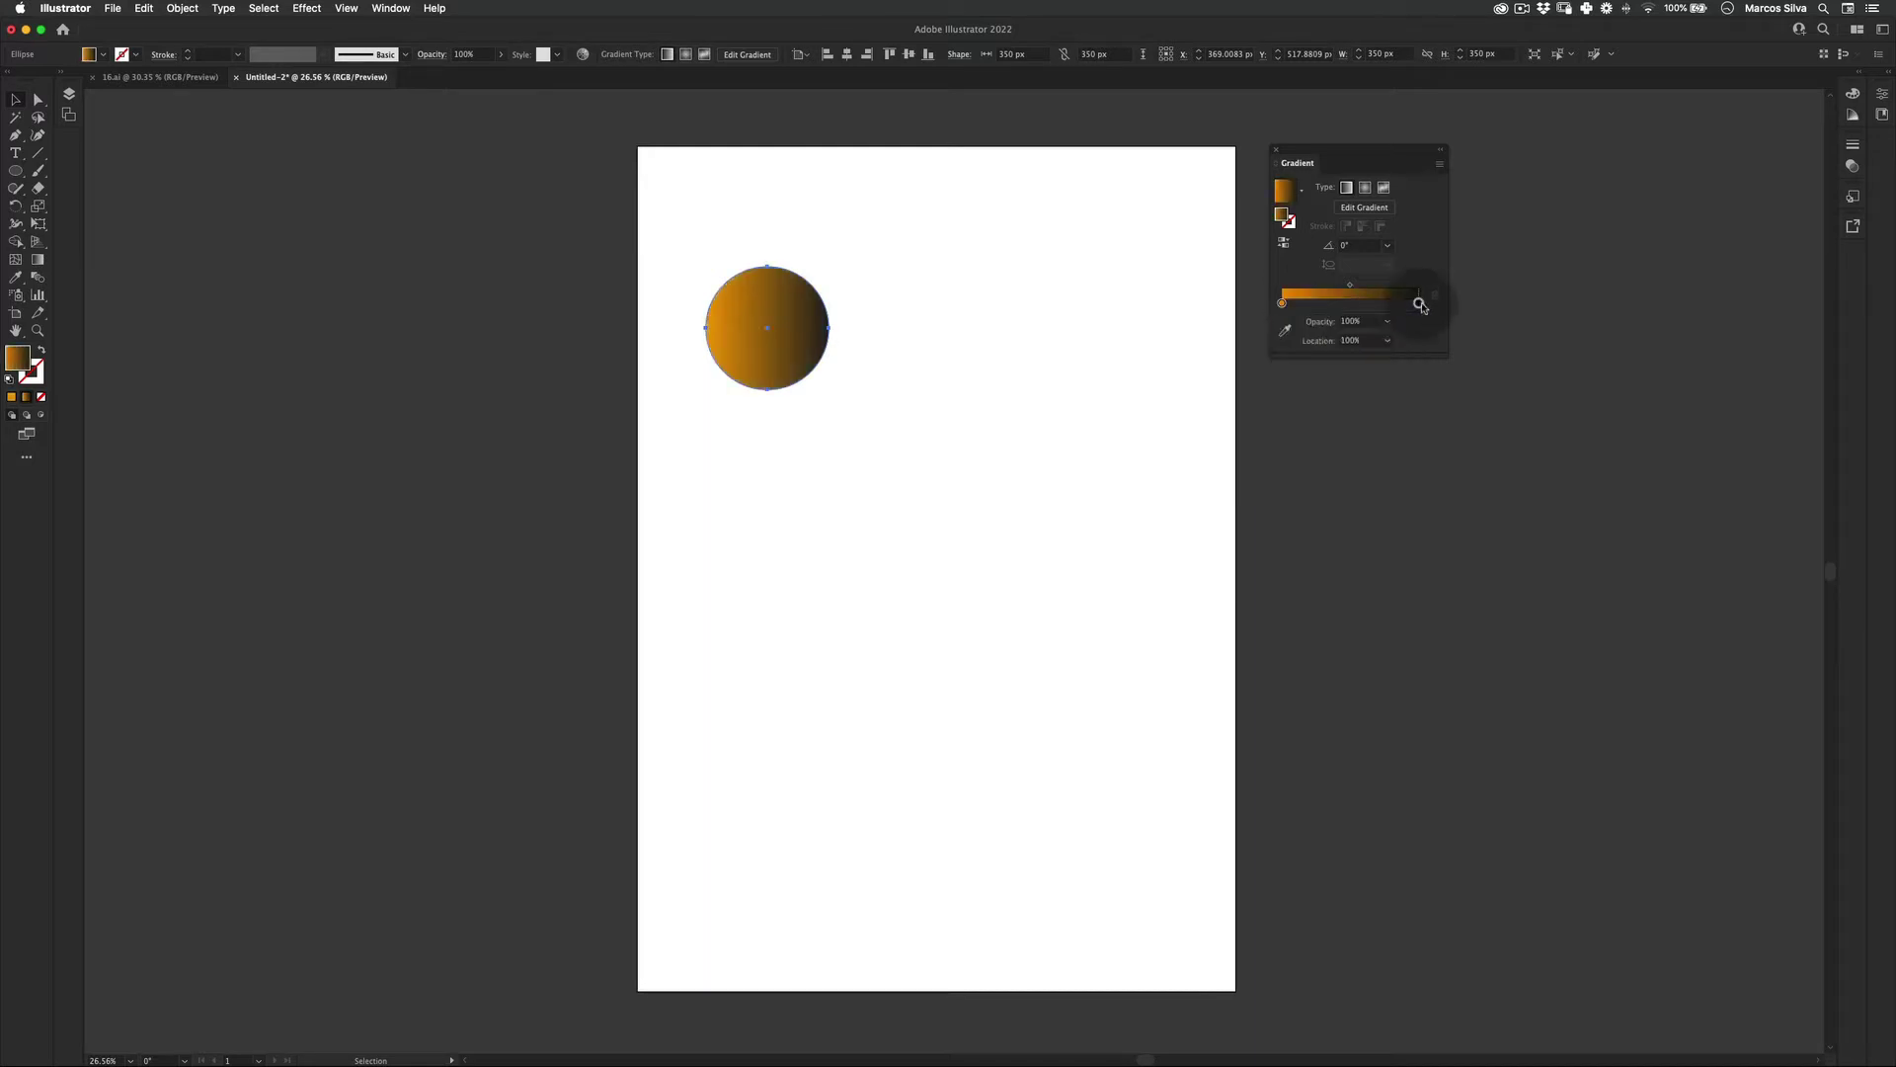
pyautogui.doubleClick(1419, 303)
pyautogui.click(1354, 361)
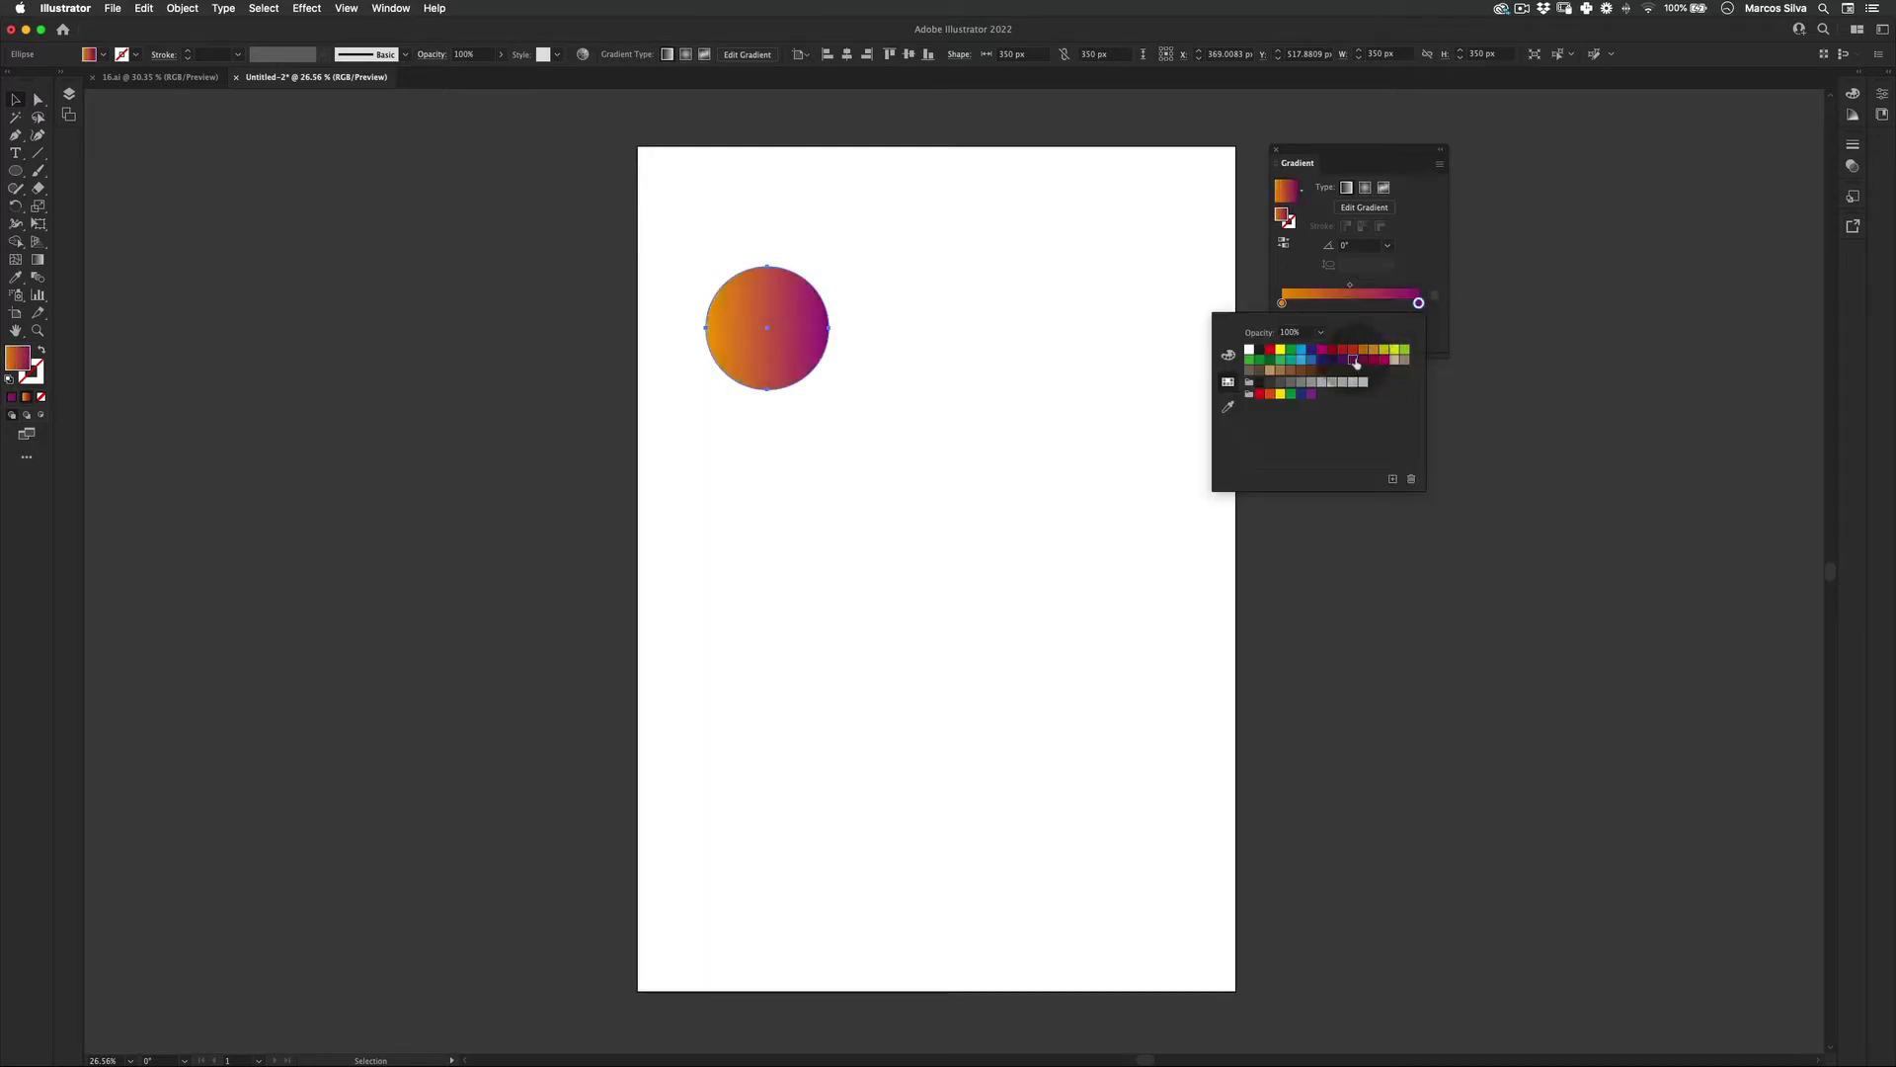
# Duplicate the orange-purple circle directly below the original
pyautogui.click(691, 559)
pyautogui.press('v')
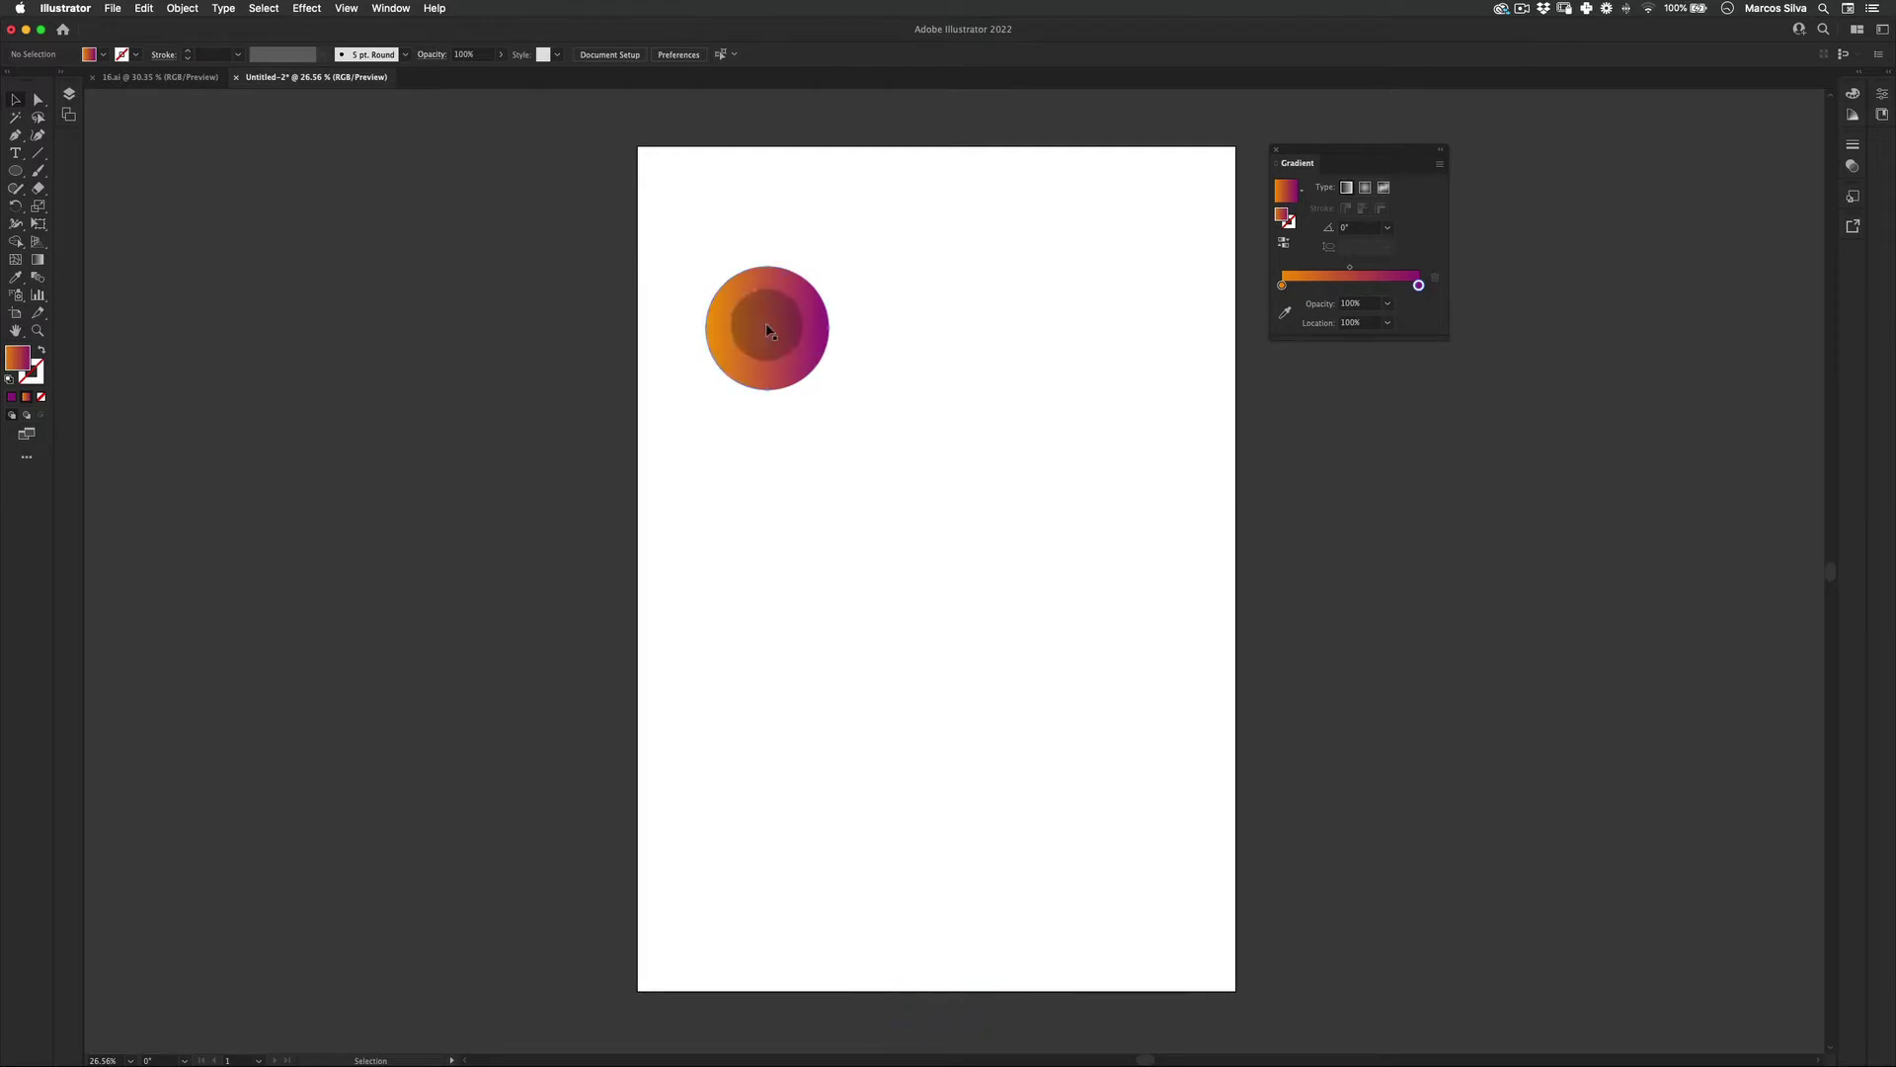
pyautogui.moveTo(763, 326); pyautogui.dragTo(796, 461)
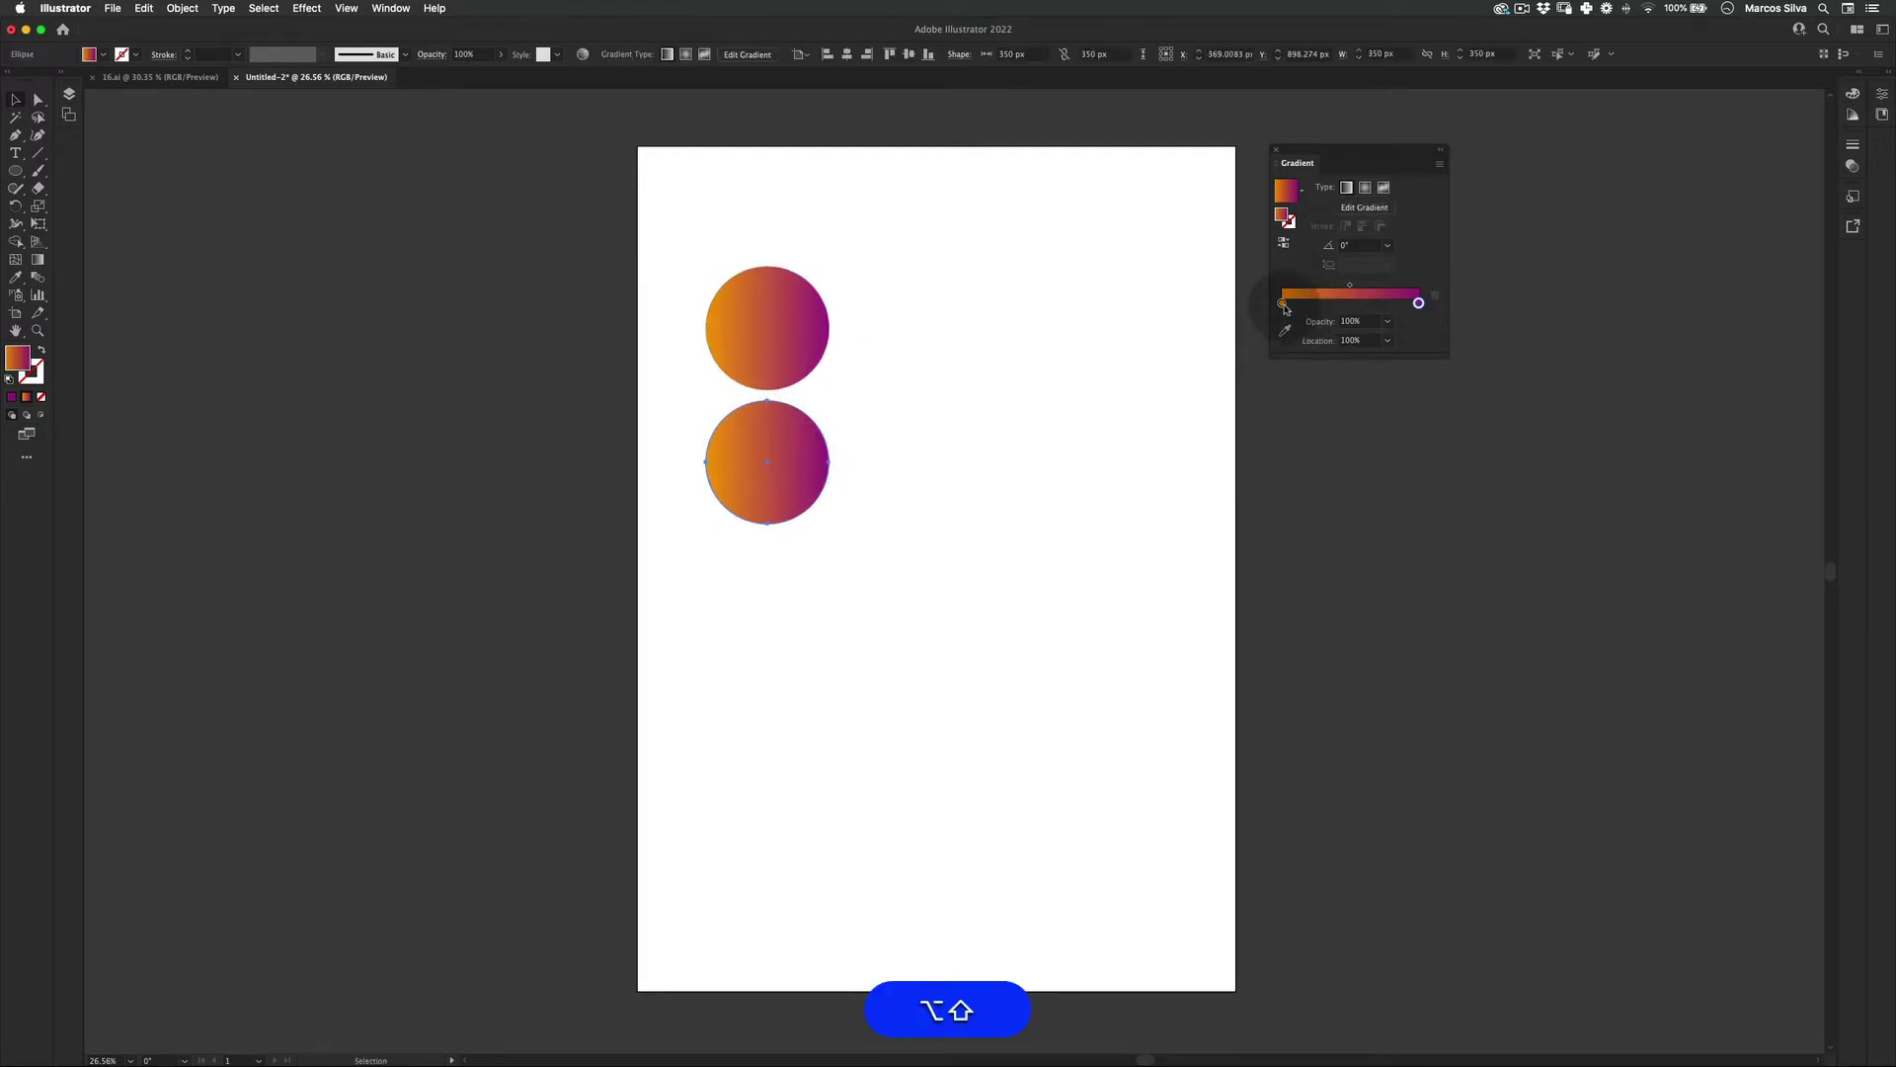
pyautogui.doubleClick(1284, 306)
pyautogui.press('Escape')
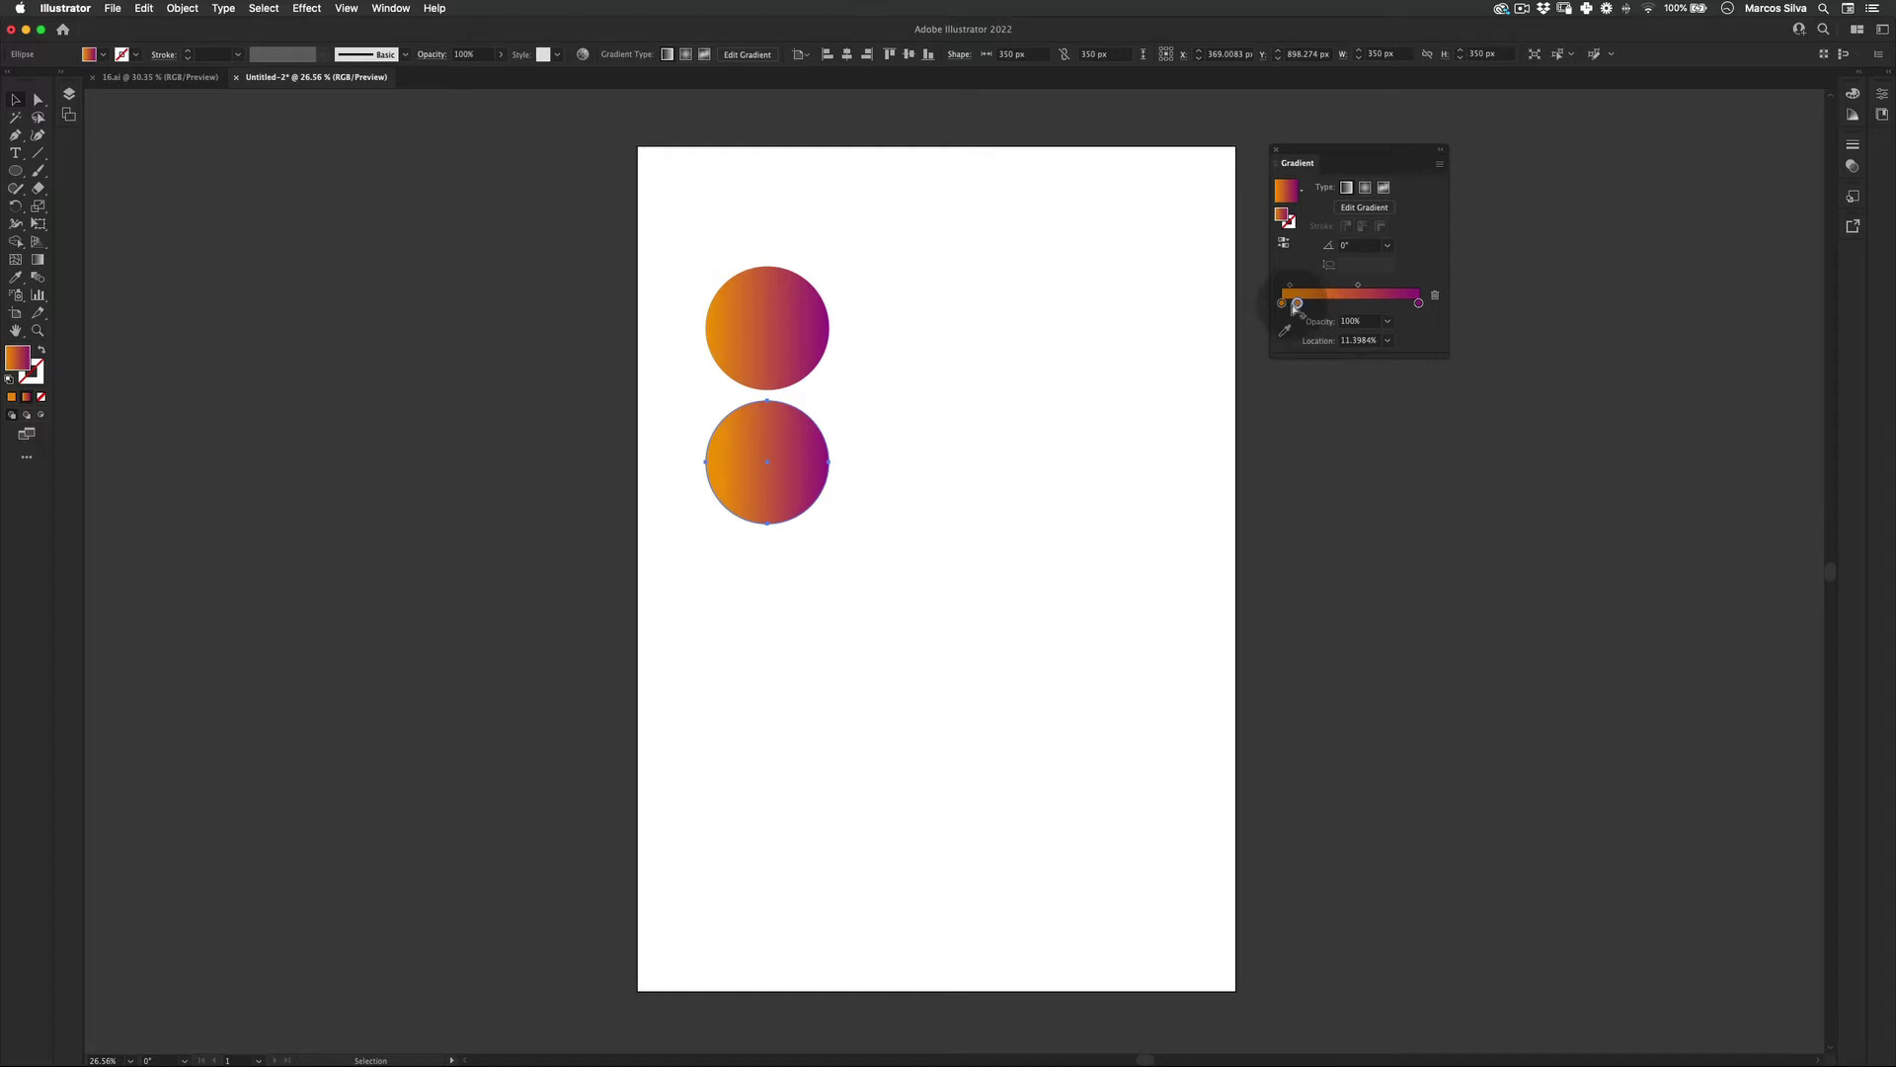
pyautogui.click(1435, 296)
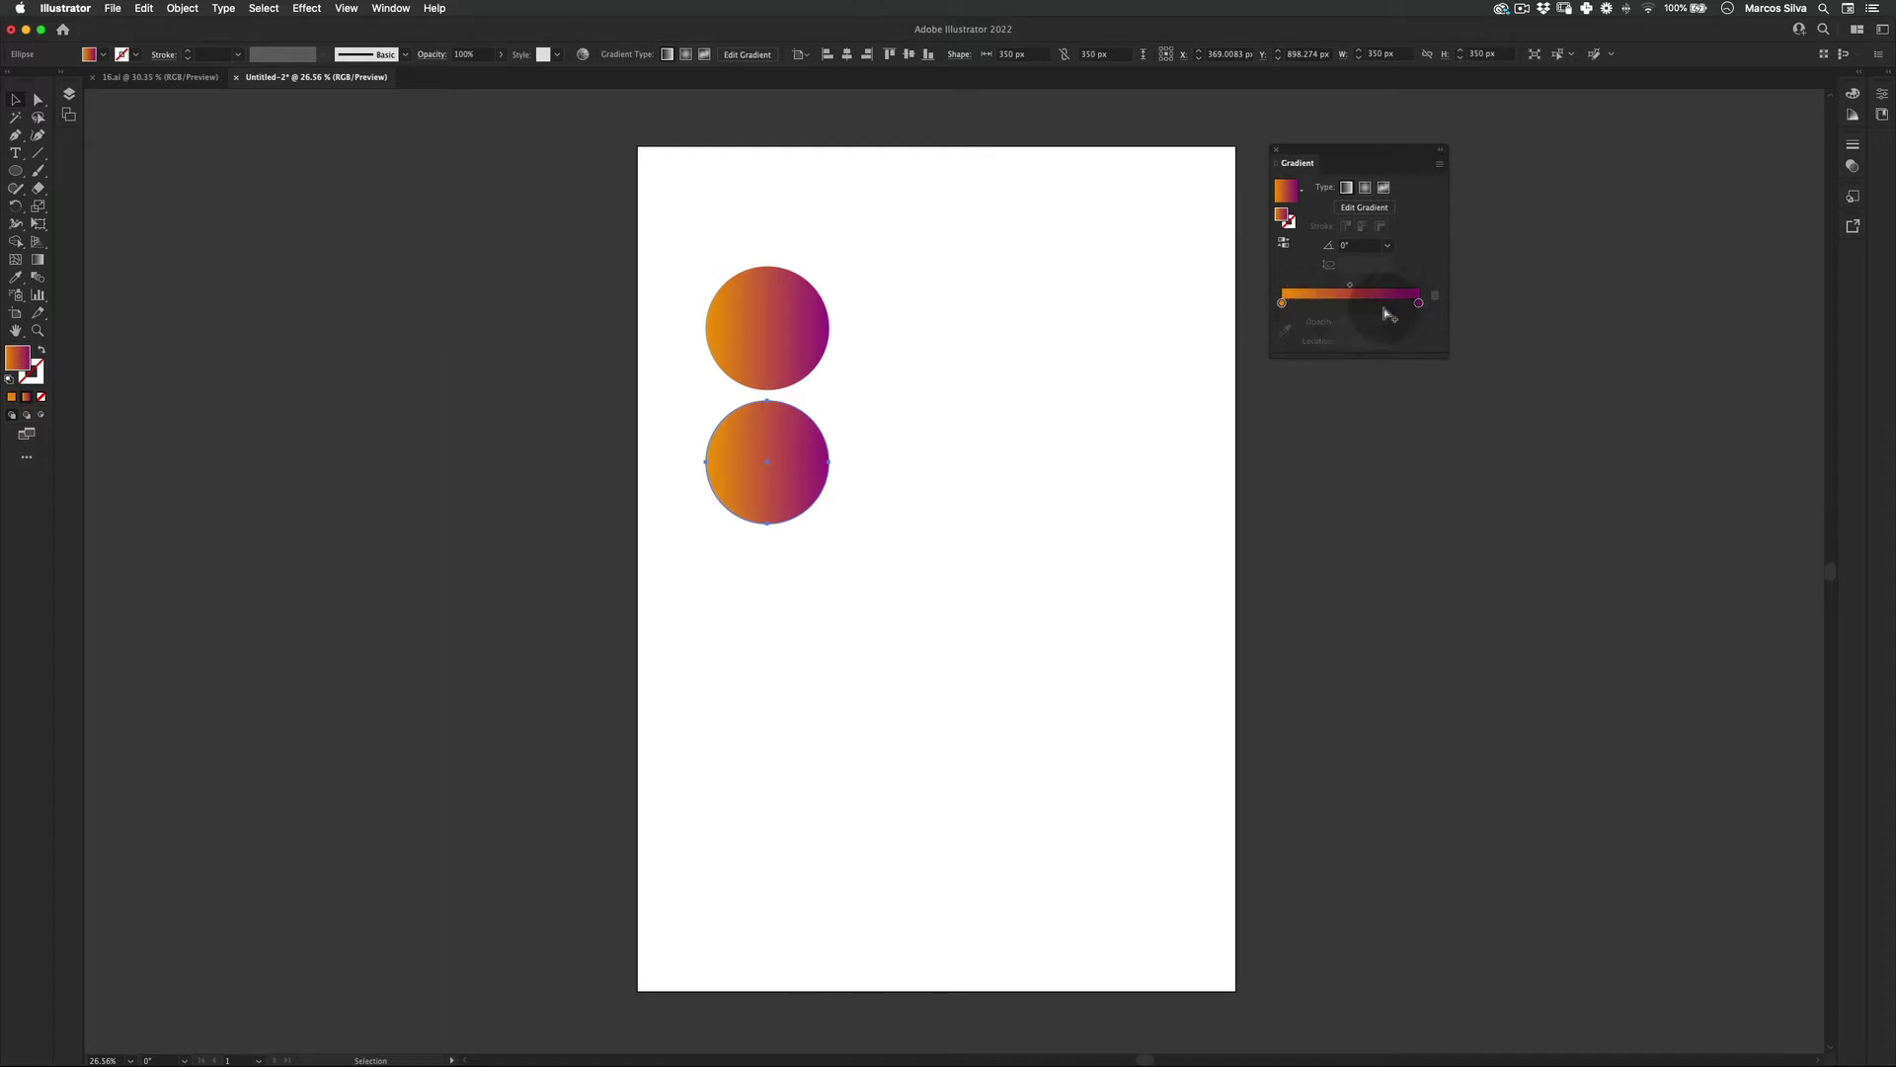
# Recolor the second circle's gradient with violet at the start stop and dark blue at the end stop
pyautogui.doubleClick(1283, 304)
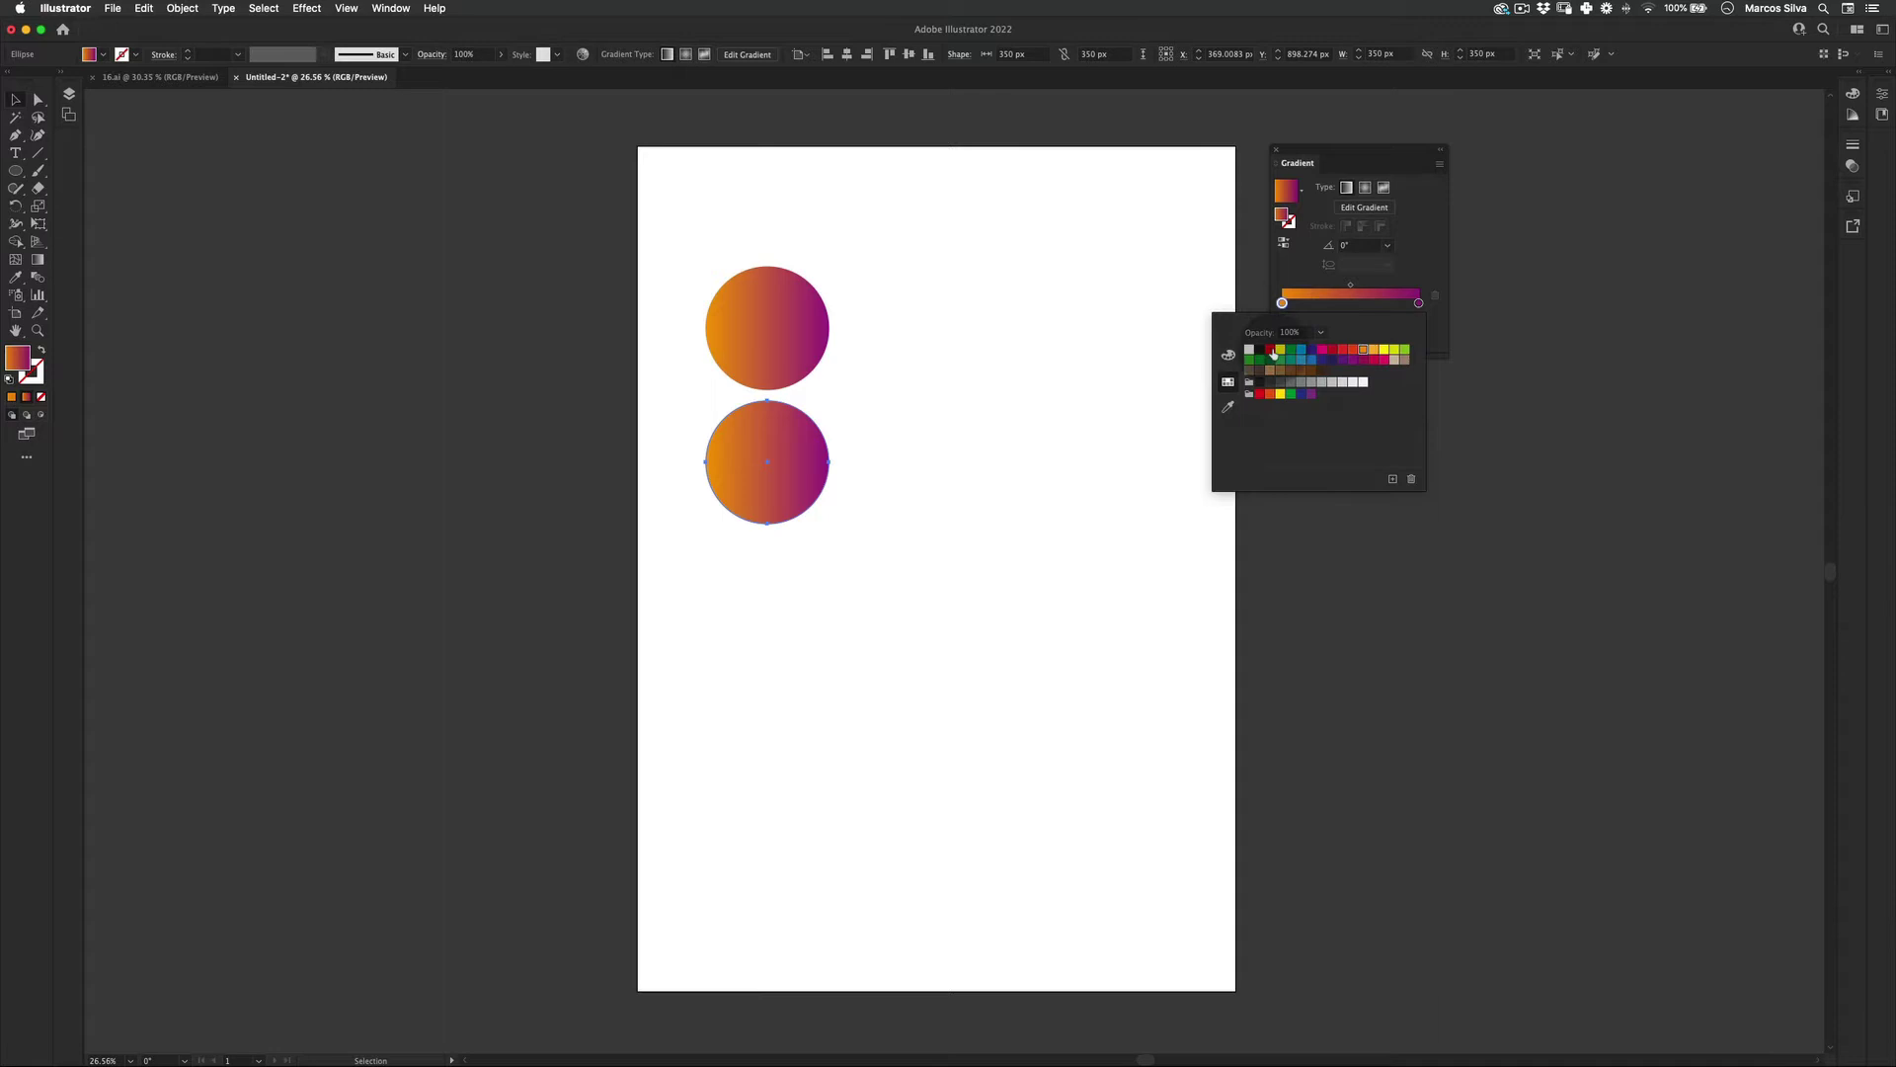
pyautogui.click(1312, 395)
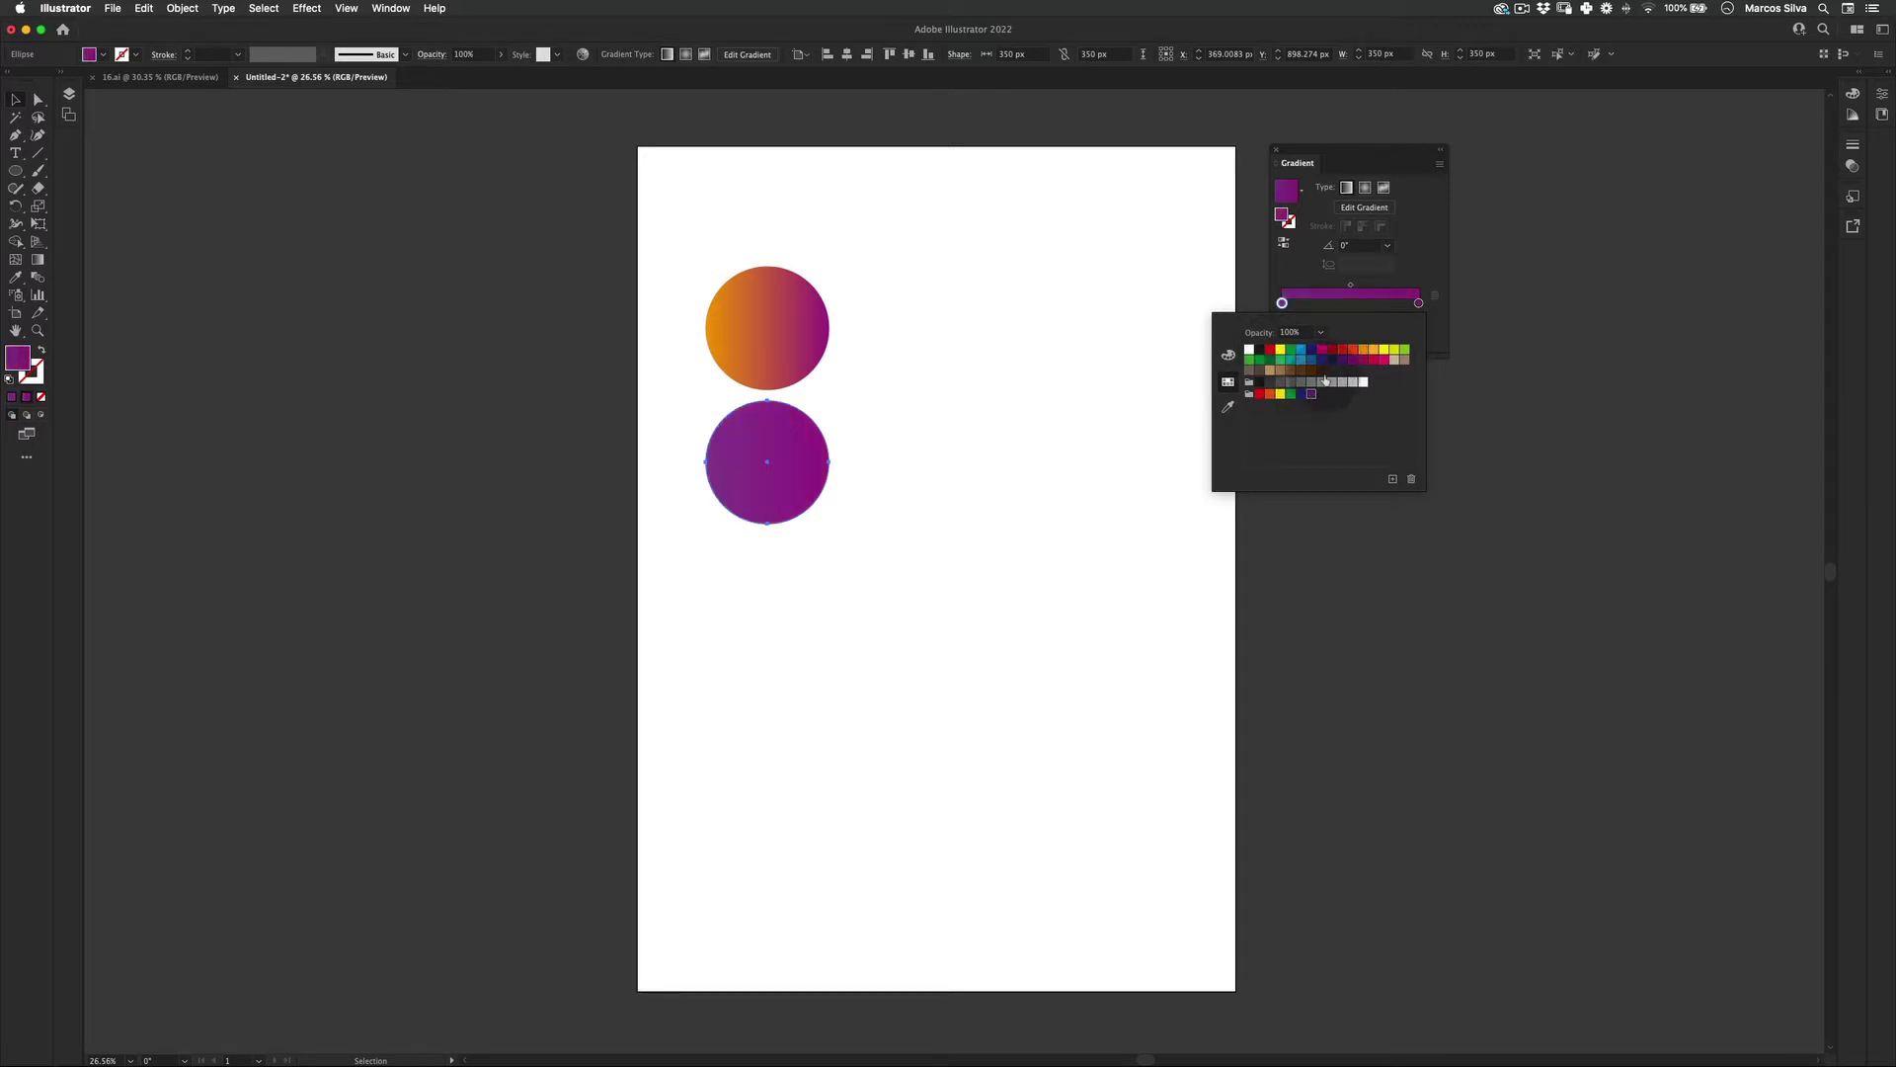
pyautogui.doubleClick(1419, 305)
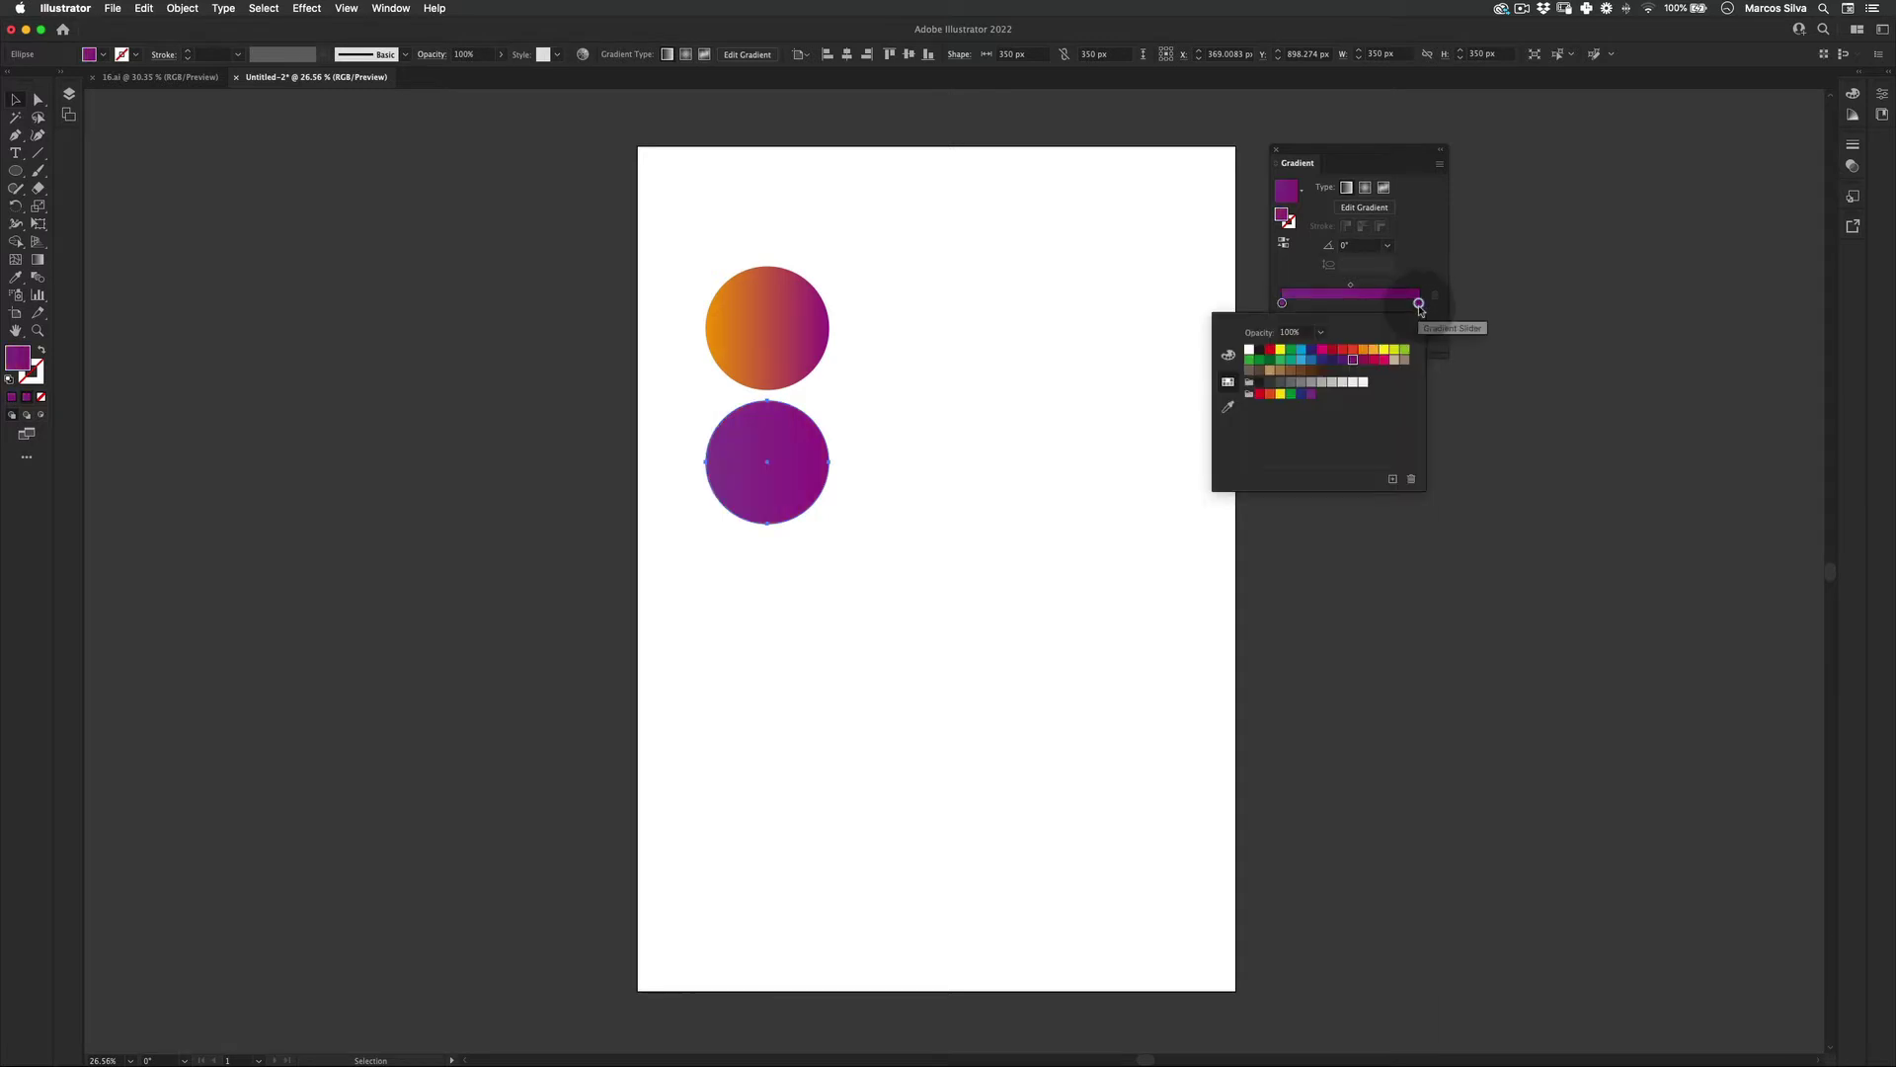
pyautogui.click(1385, 361)
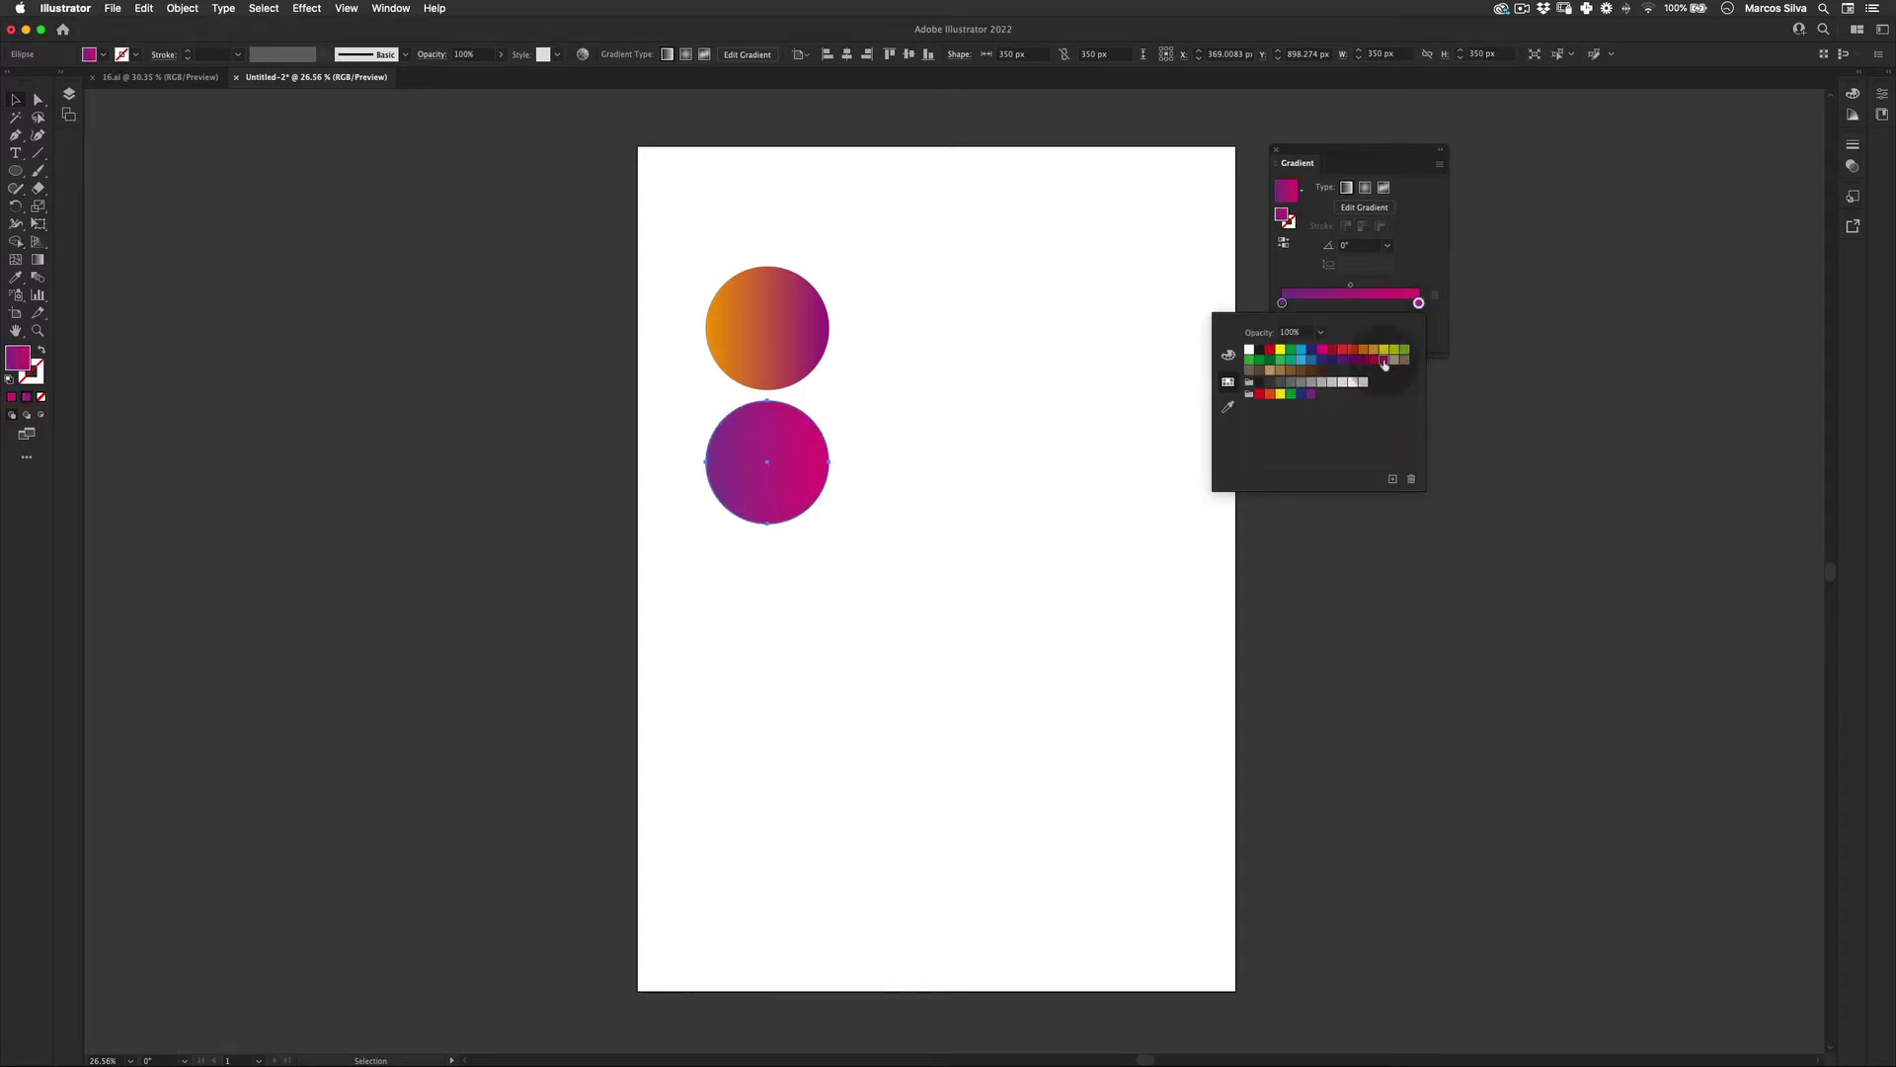
pyautogui.click(1312, 351)
# Move both circles up toward the artboard's upper-left corner and duplicate the violet-blue circle directly below itself
pyautogui.press('v')
pyautogui.moveTo(937, 295); pyautogui.dragTo(776, 506)
pyautogui.moveTo(765, 466); pyautogui.dragTo(796, 517)
pyautogui.click(831, 345)
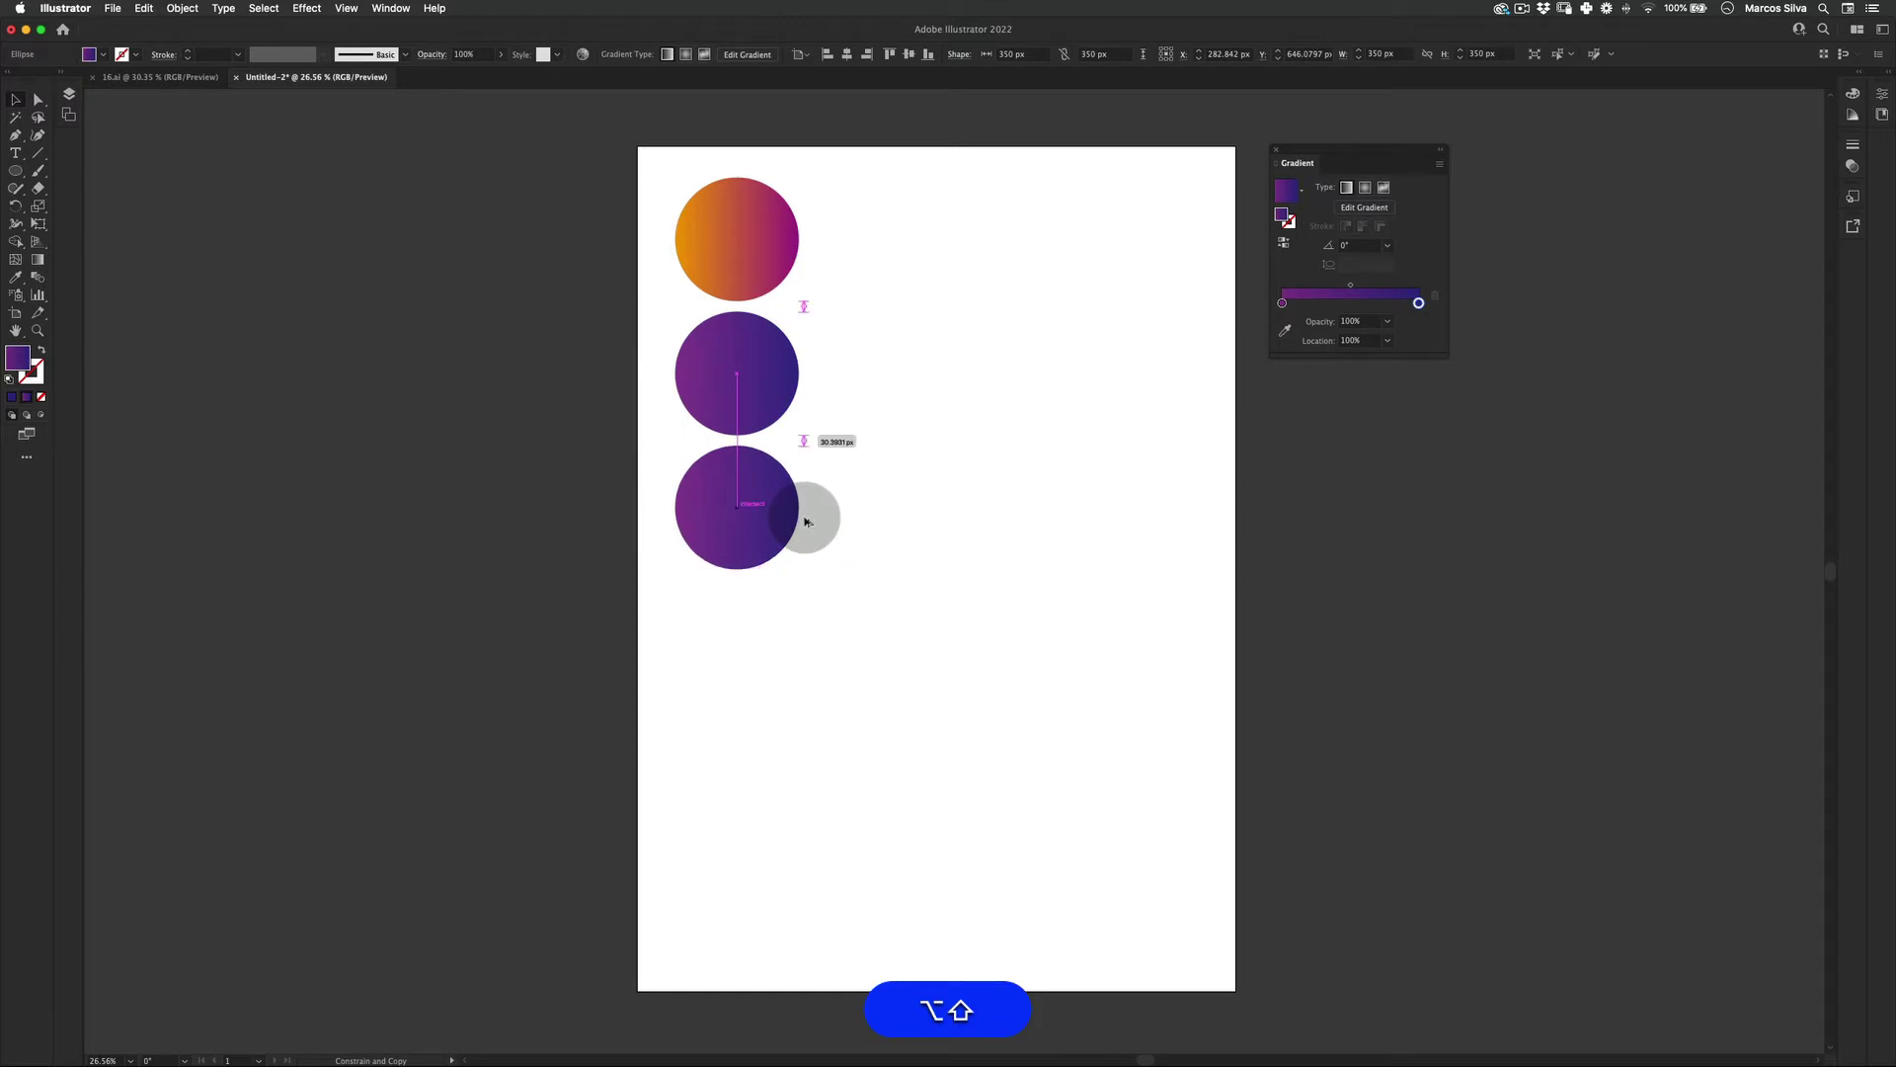
# Recolor the third circle's gradient from green at the start to yellow-green at the end, removing the extra color stops
pyautogui.doubleClick(1283, 303)
pyautogui.press('super+z')
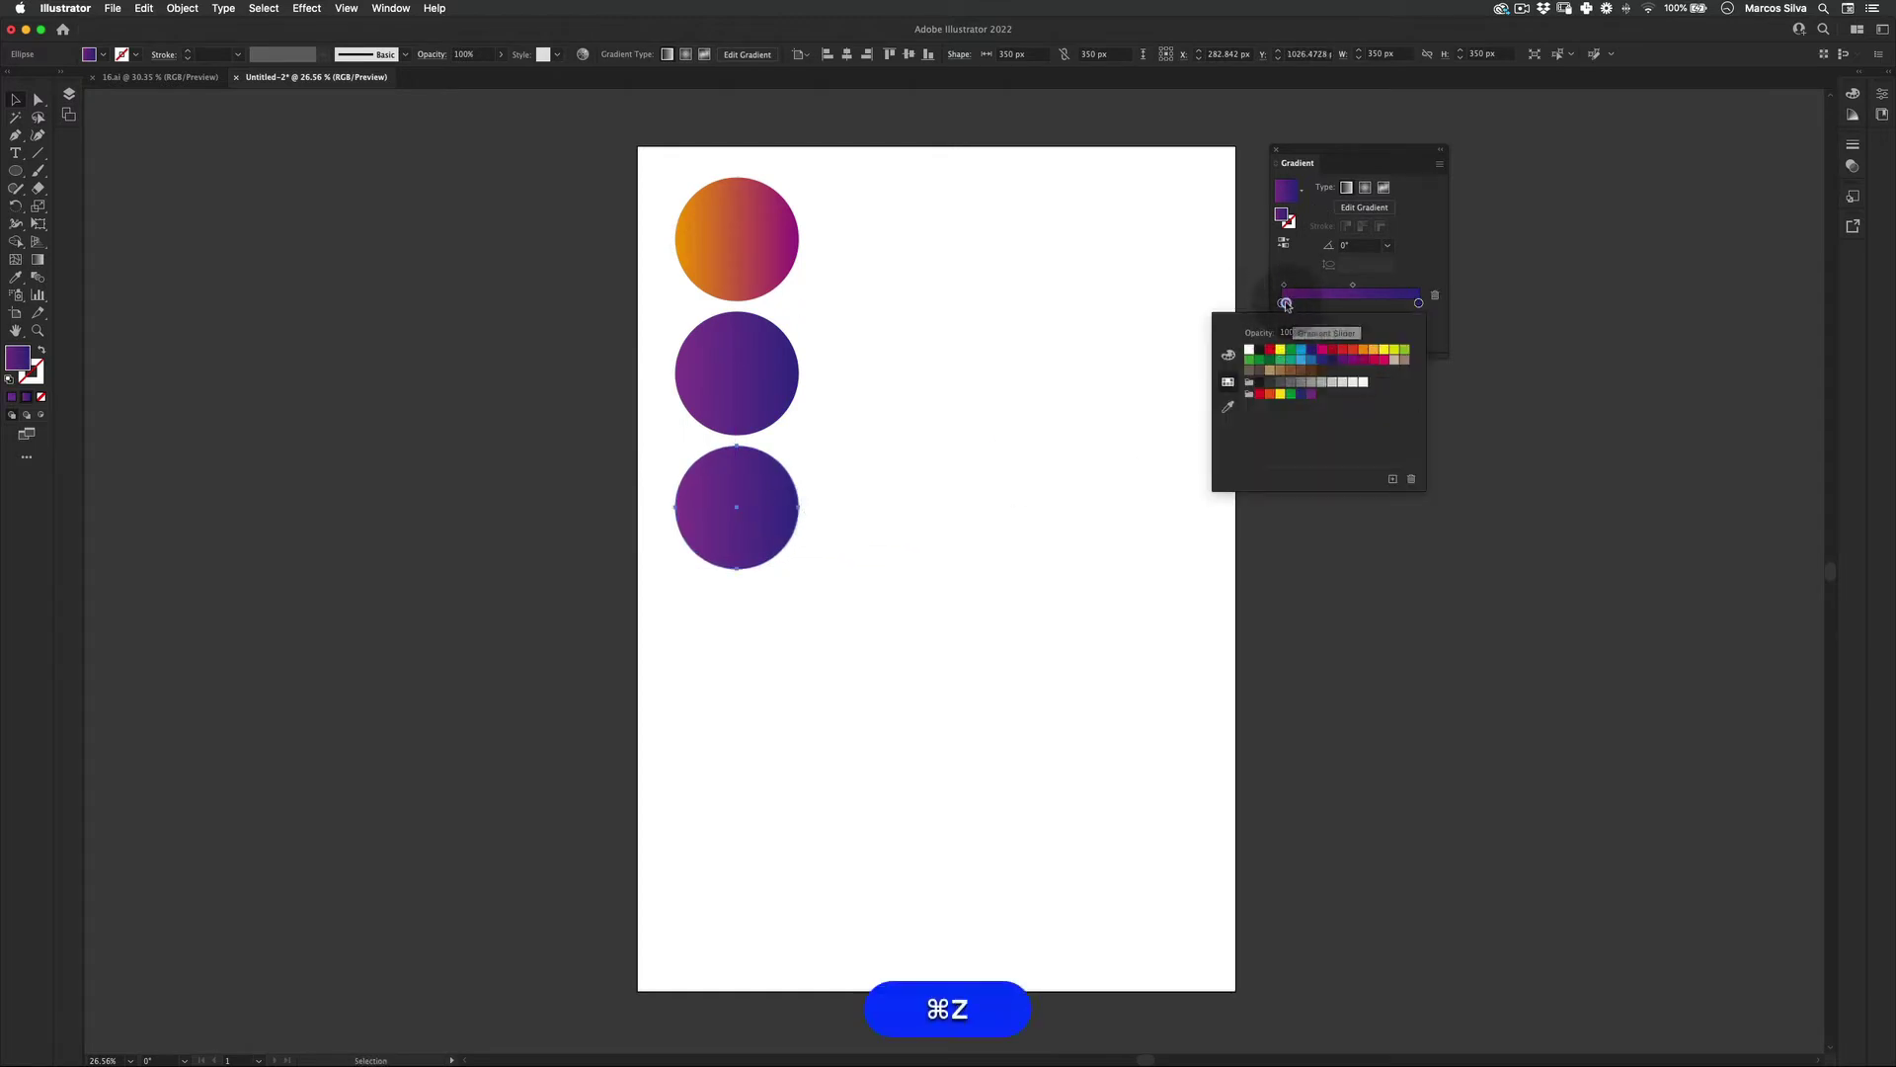
pyautogui.click(1287, 305)
pyautogui.moveTo(1290, 310); pyautogui.dragTo(1274, 308)
pyautogui.doubleClick(1282, 303)
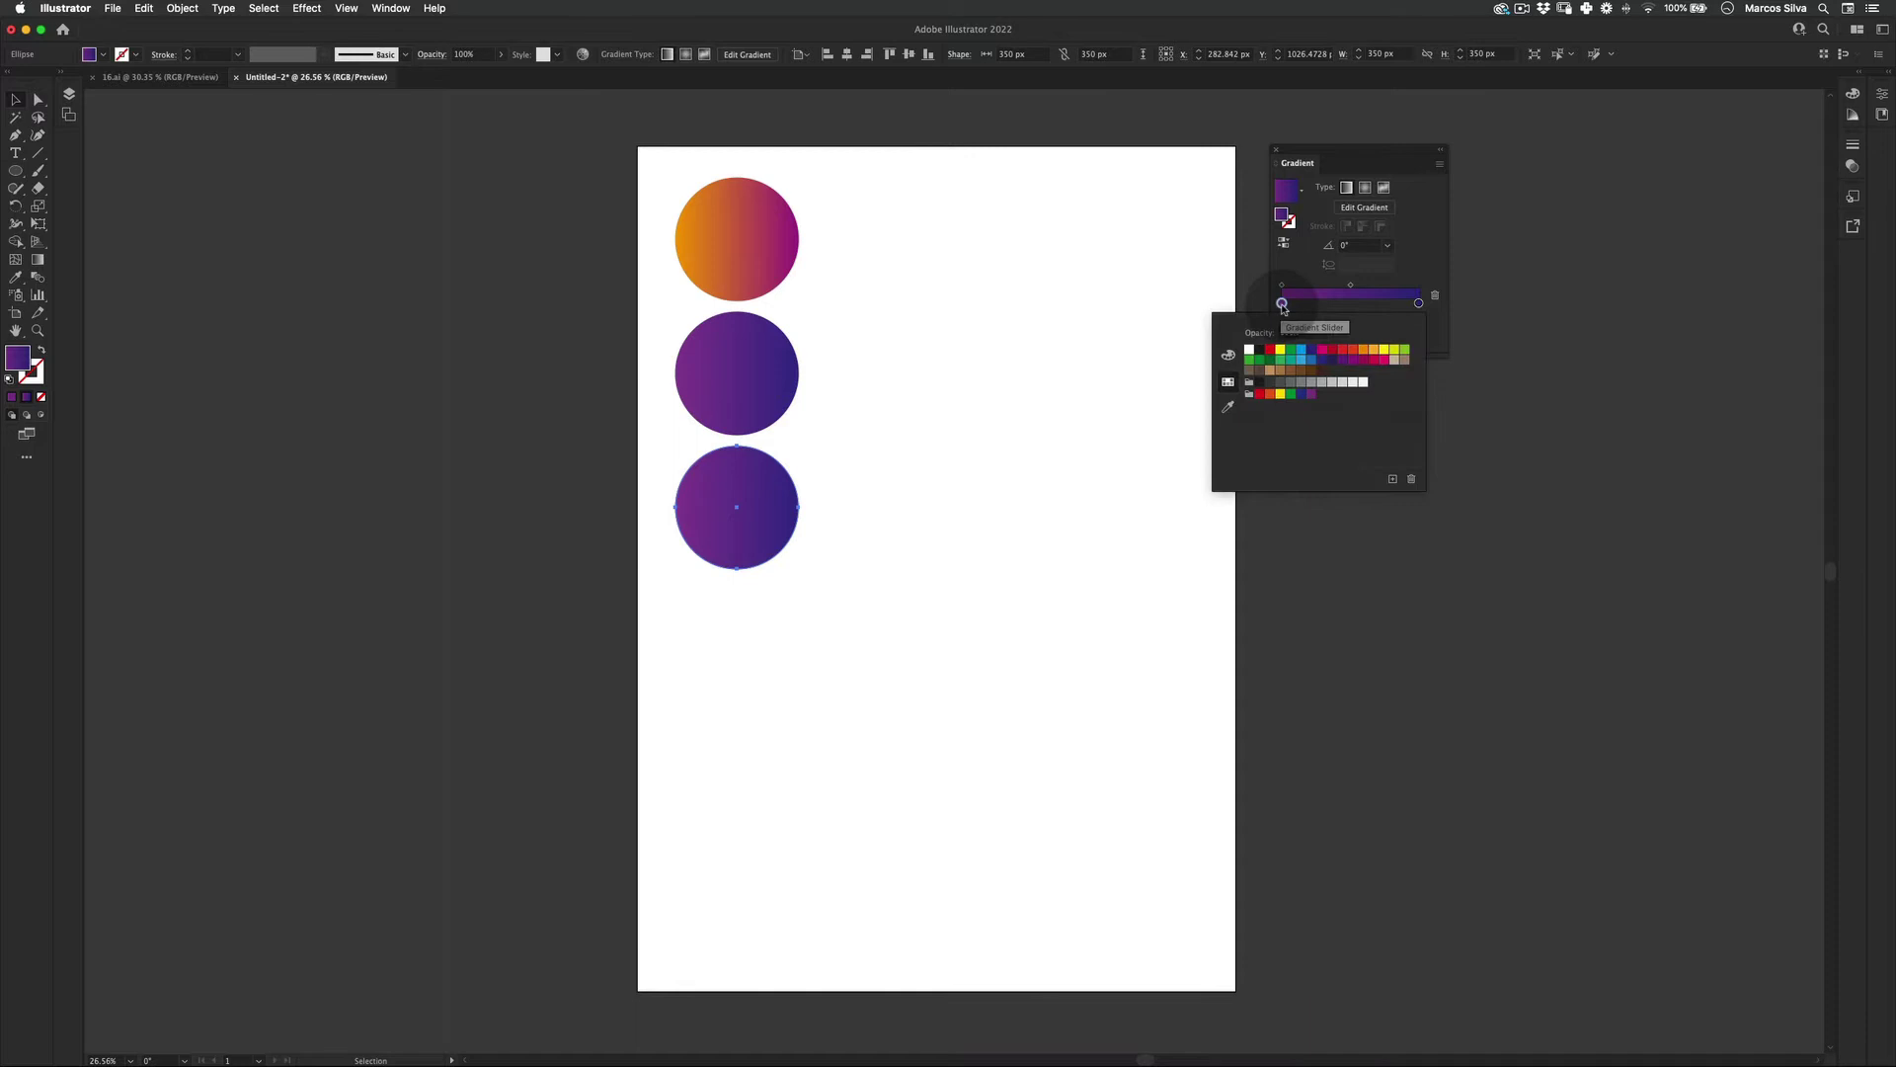
pyautogui.click(1261, 365)
pyautogui.click(1298, 309)
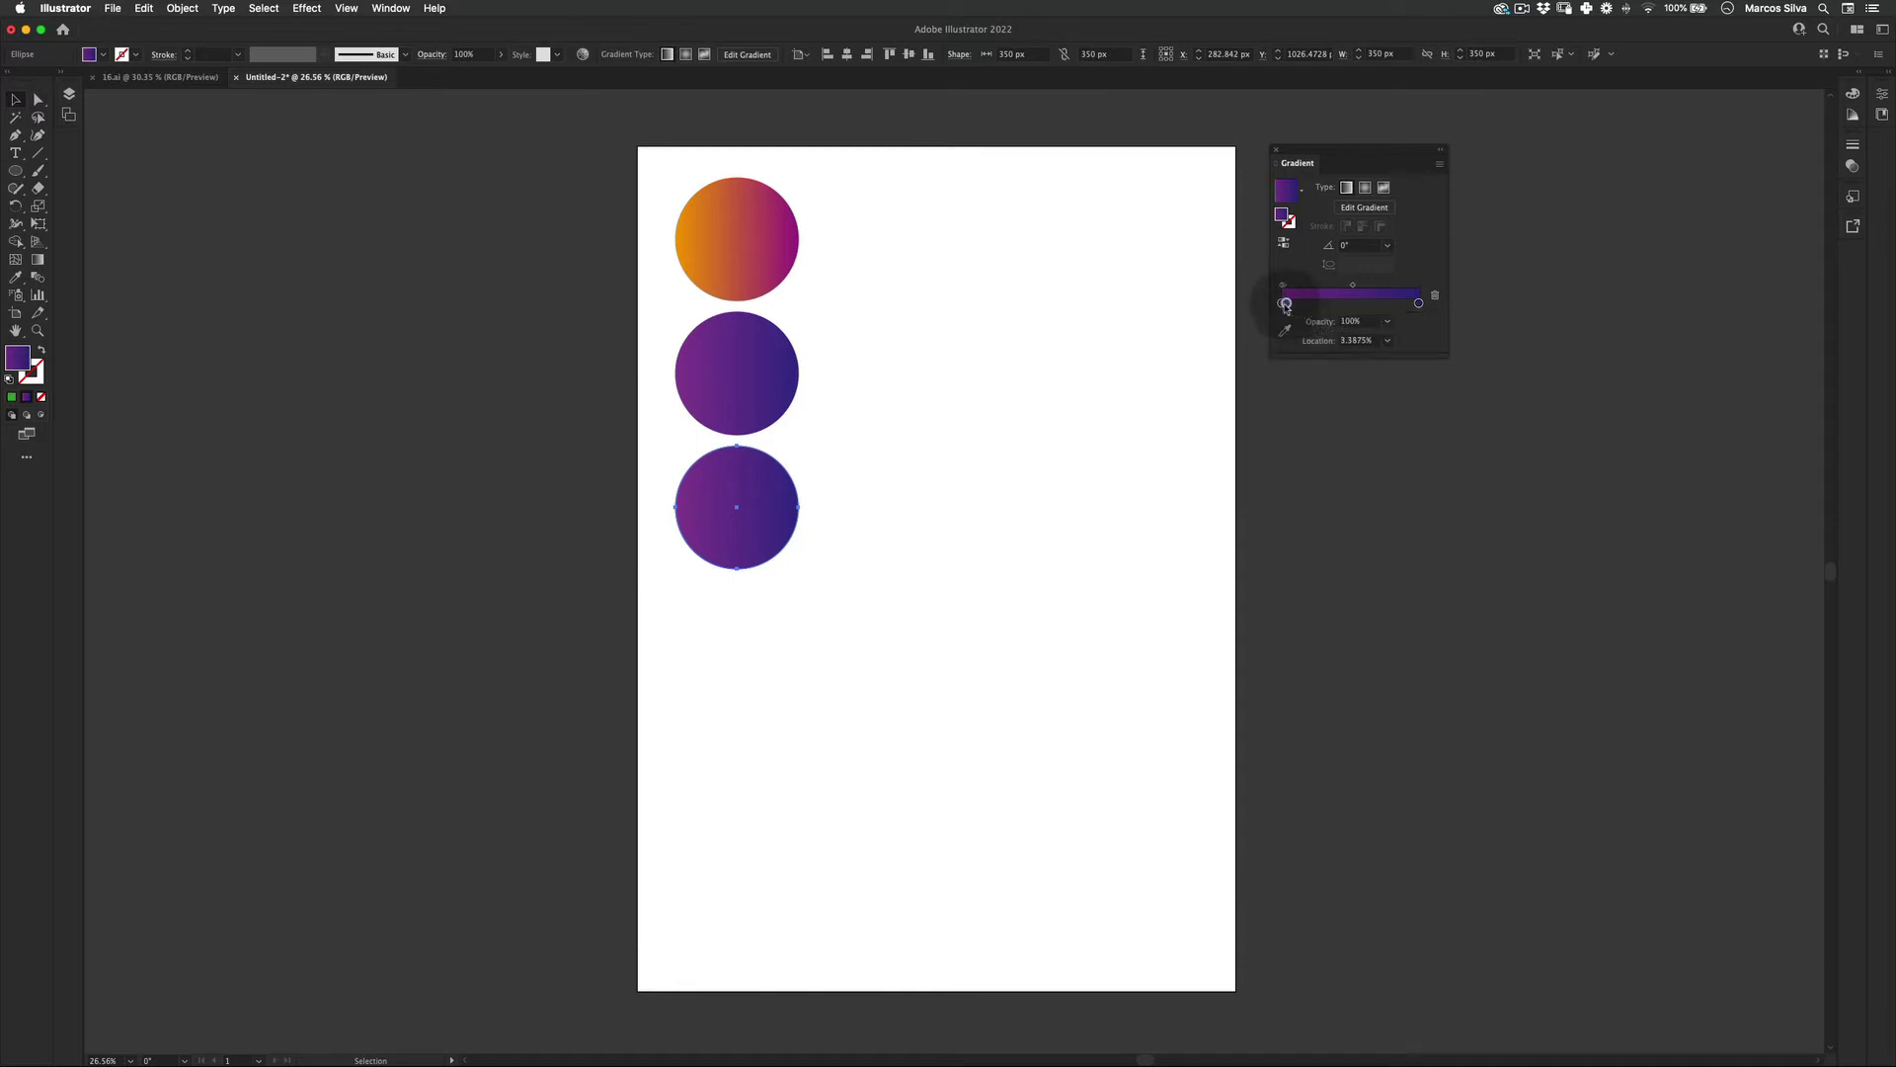
pyautogui.click(1282, 304)
pyautogui.click(1435, 294)
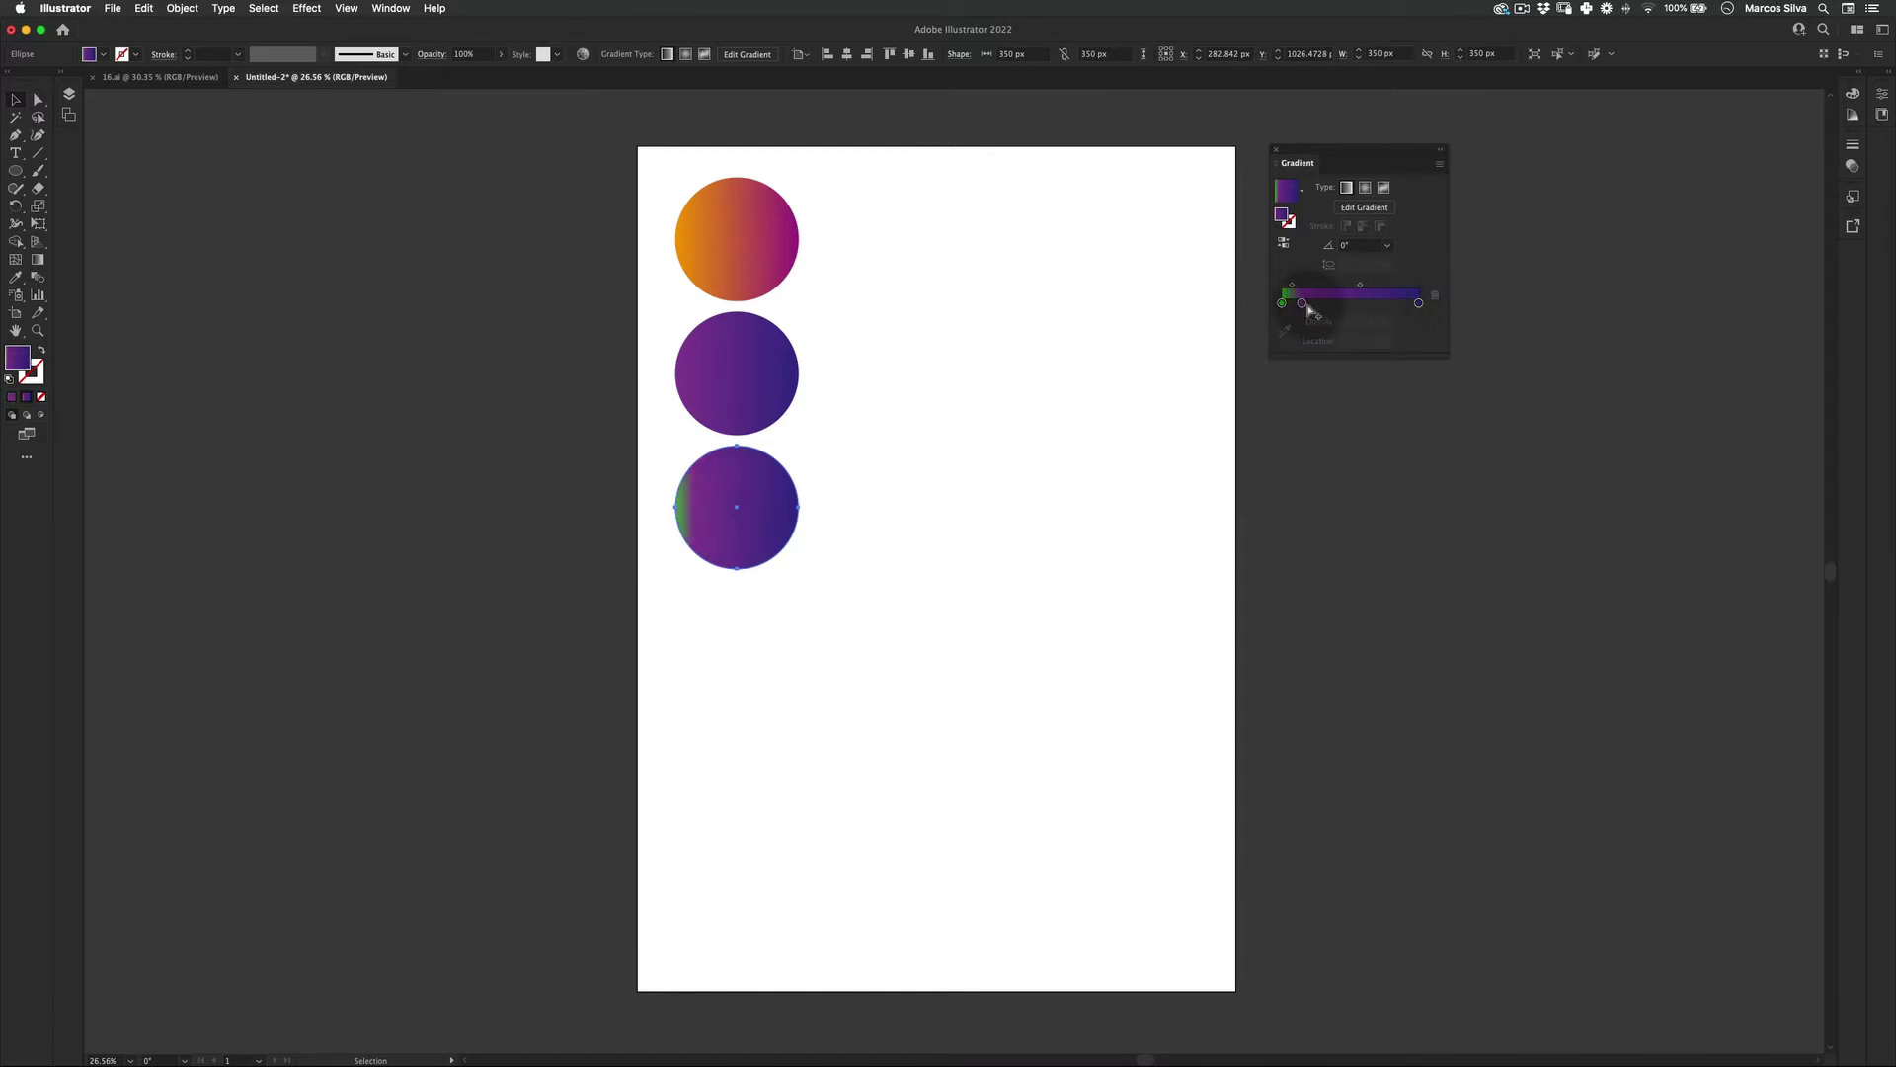
pyautogui.moveTo(1308, 308); pyautogui.dragTo(1436, 296)
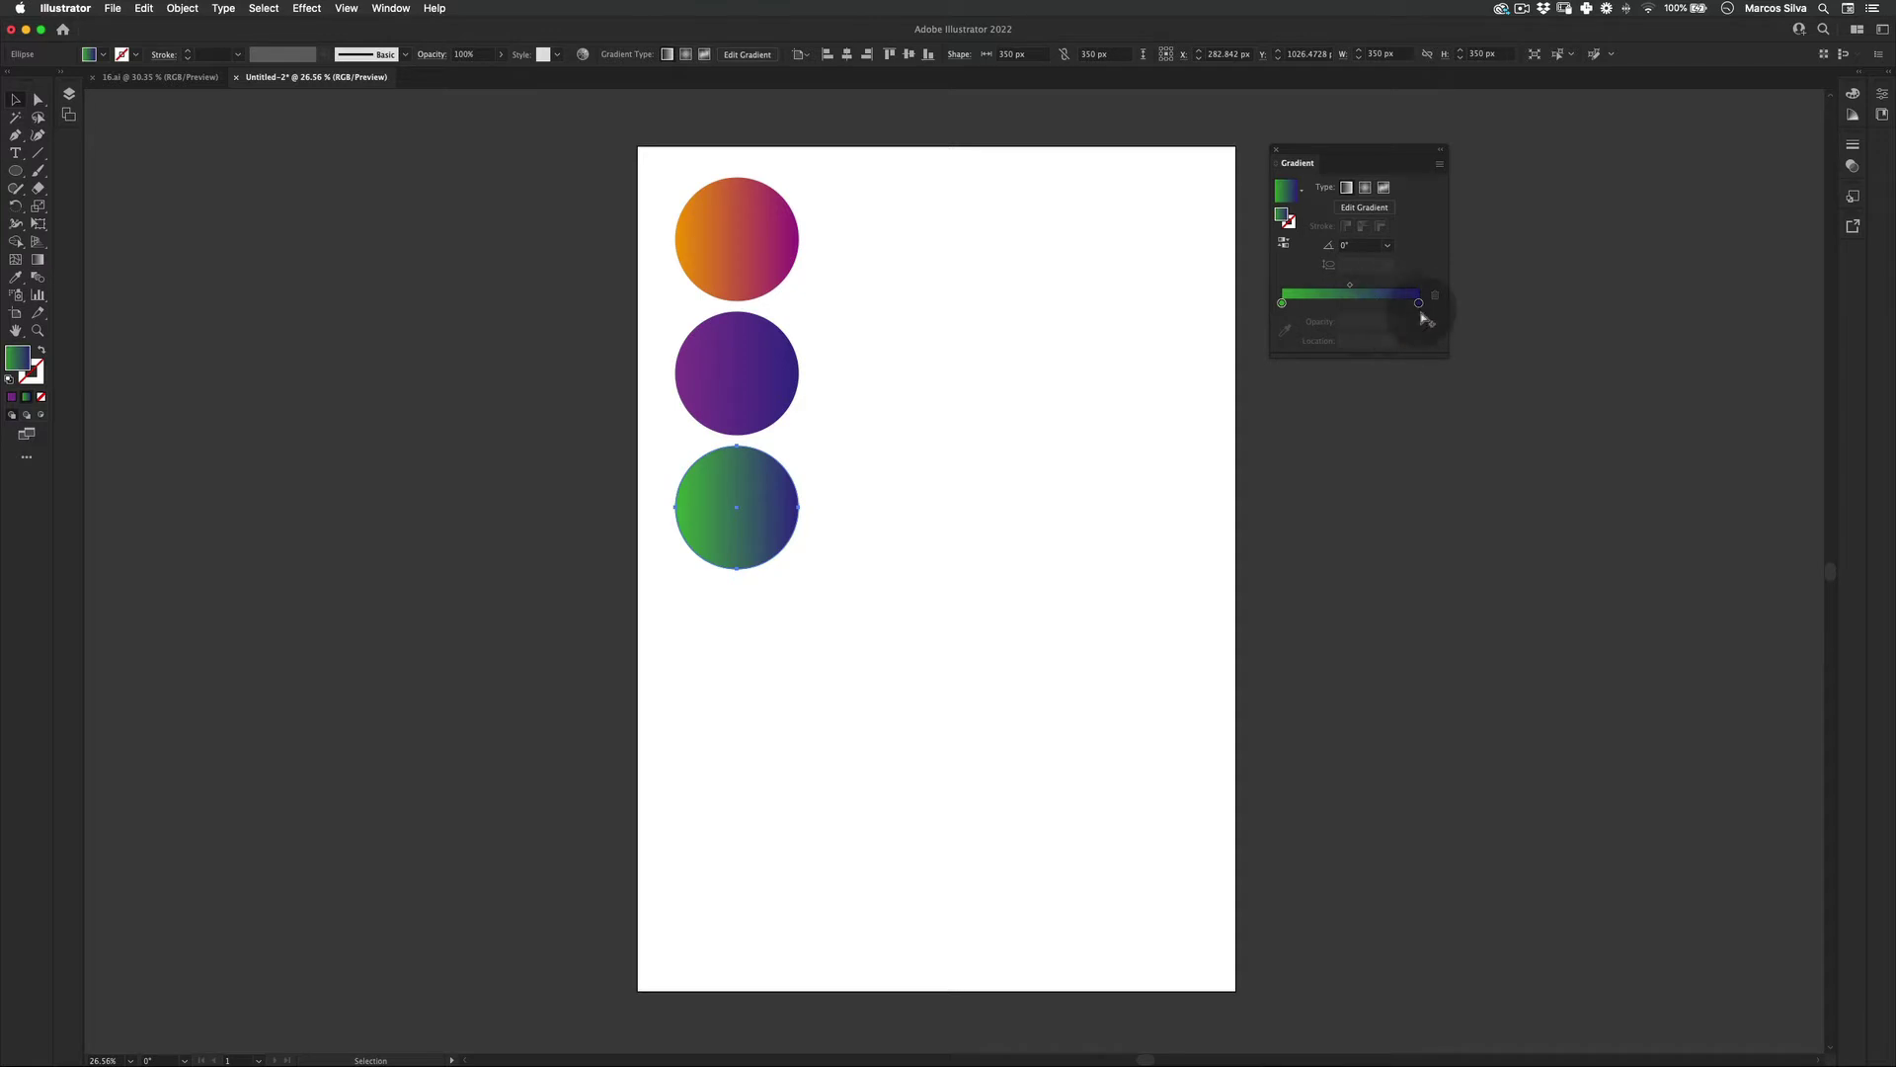
pyautogui.doubleClick(1420, 304)
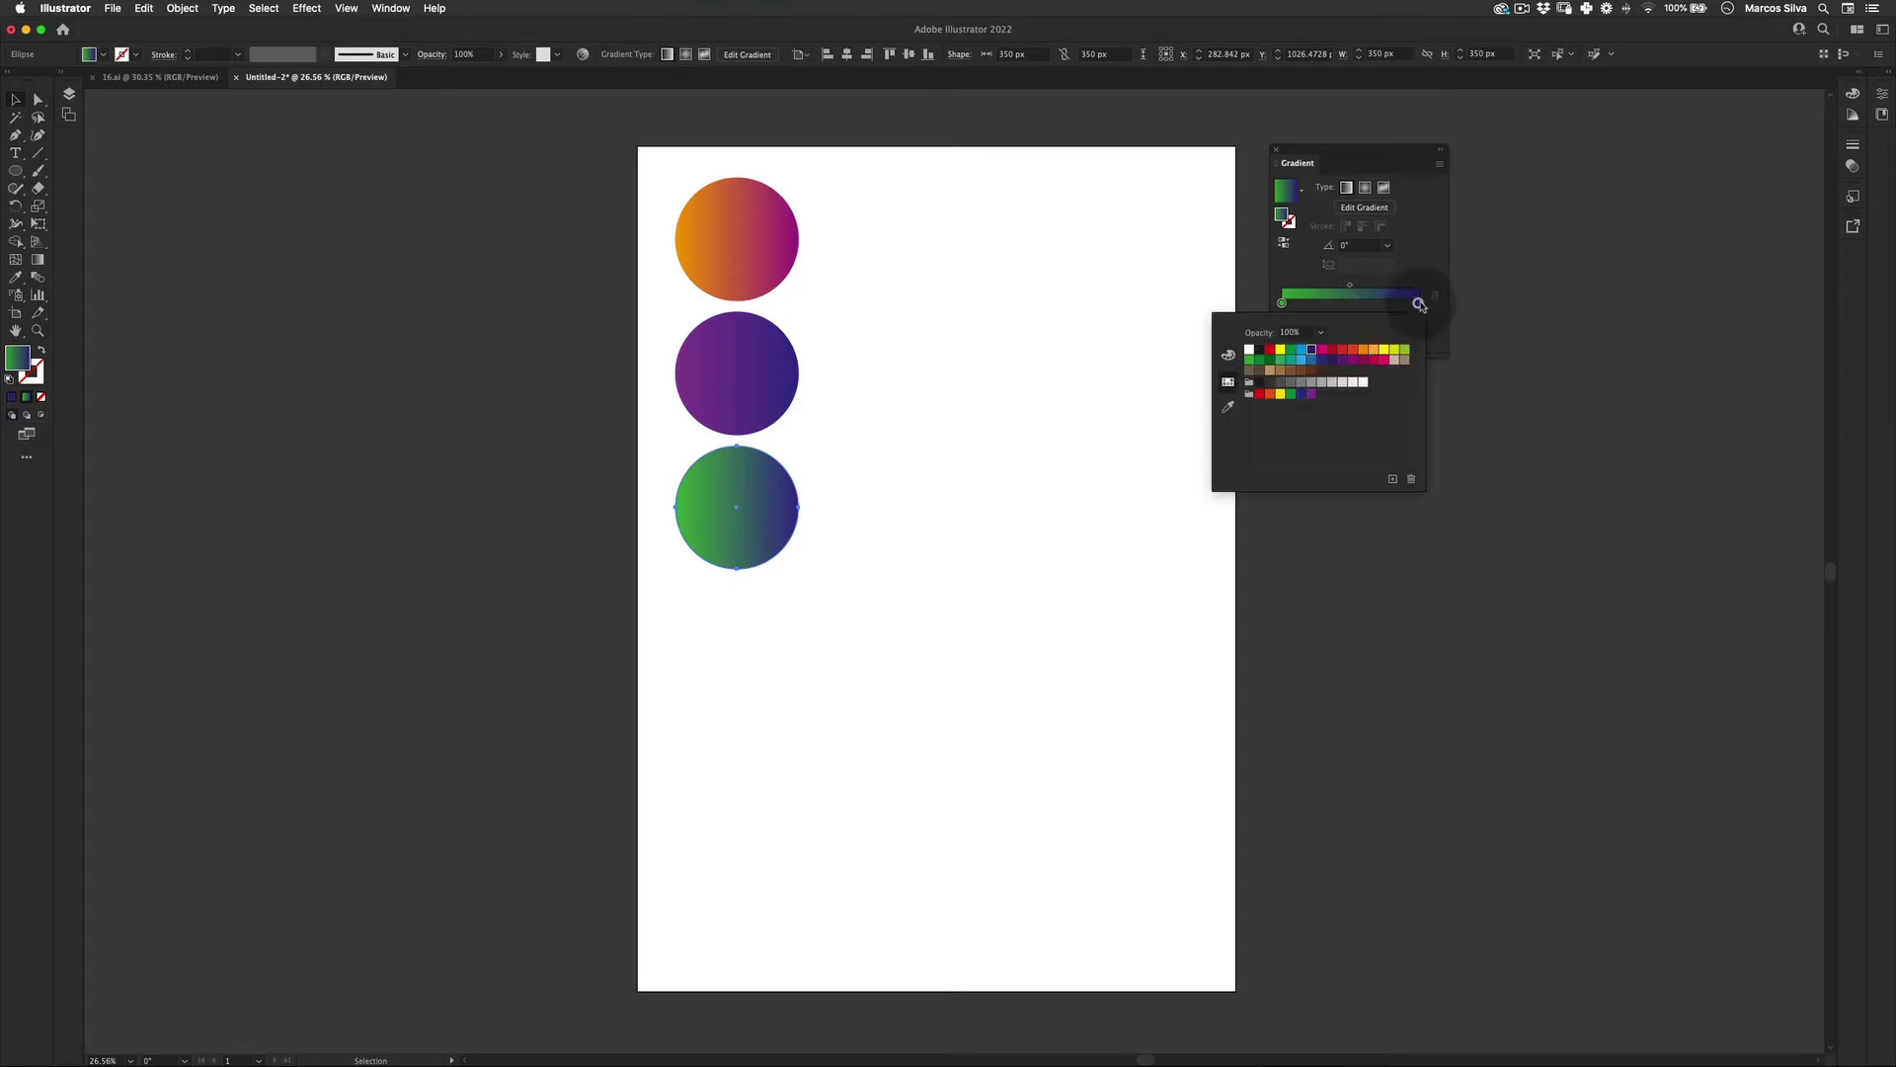
pyautogui.click(1378, 353)
# Duplicate the green-yellow circle directly below itself and recolor the copy's gradient from light blue at the start to magenta at the end
pyautogui.press('v')
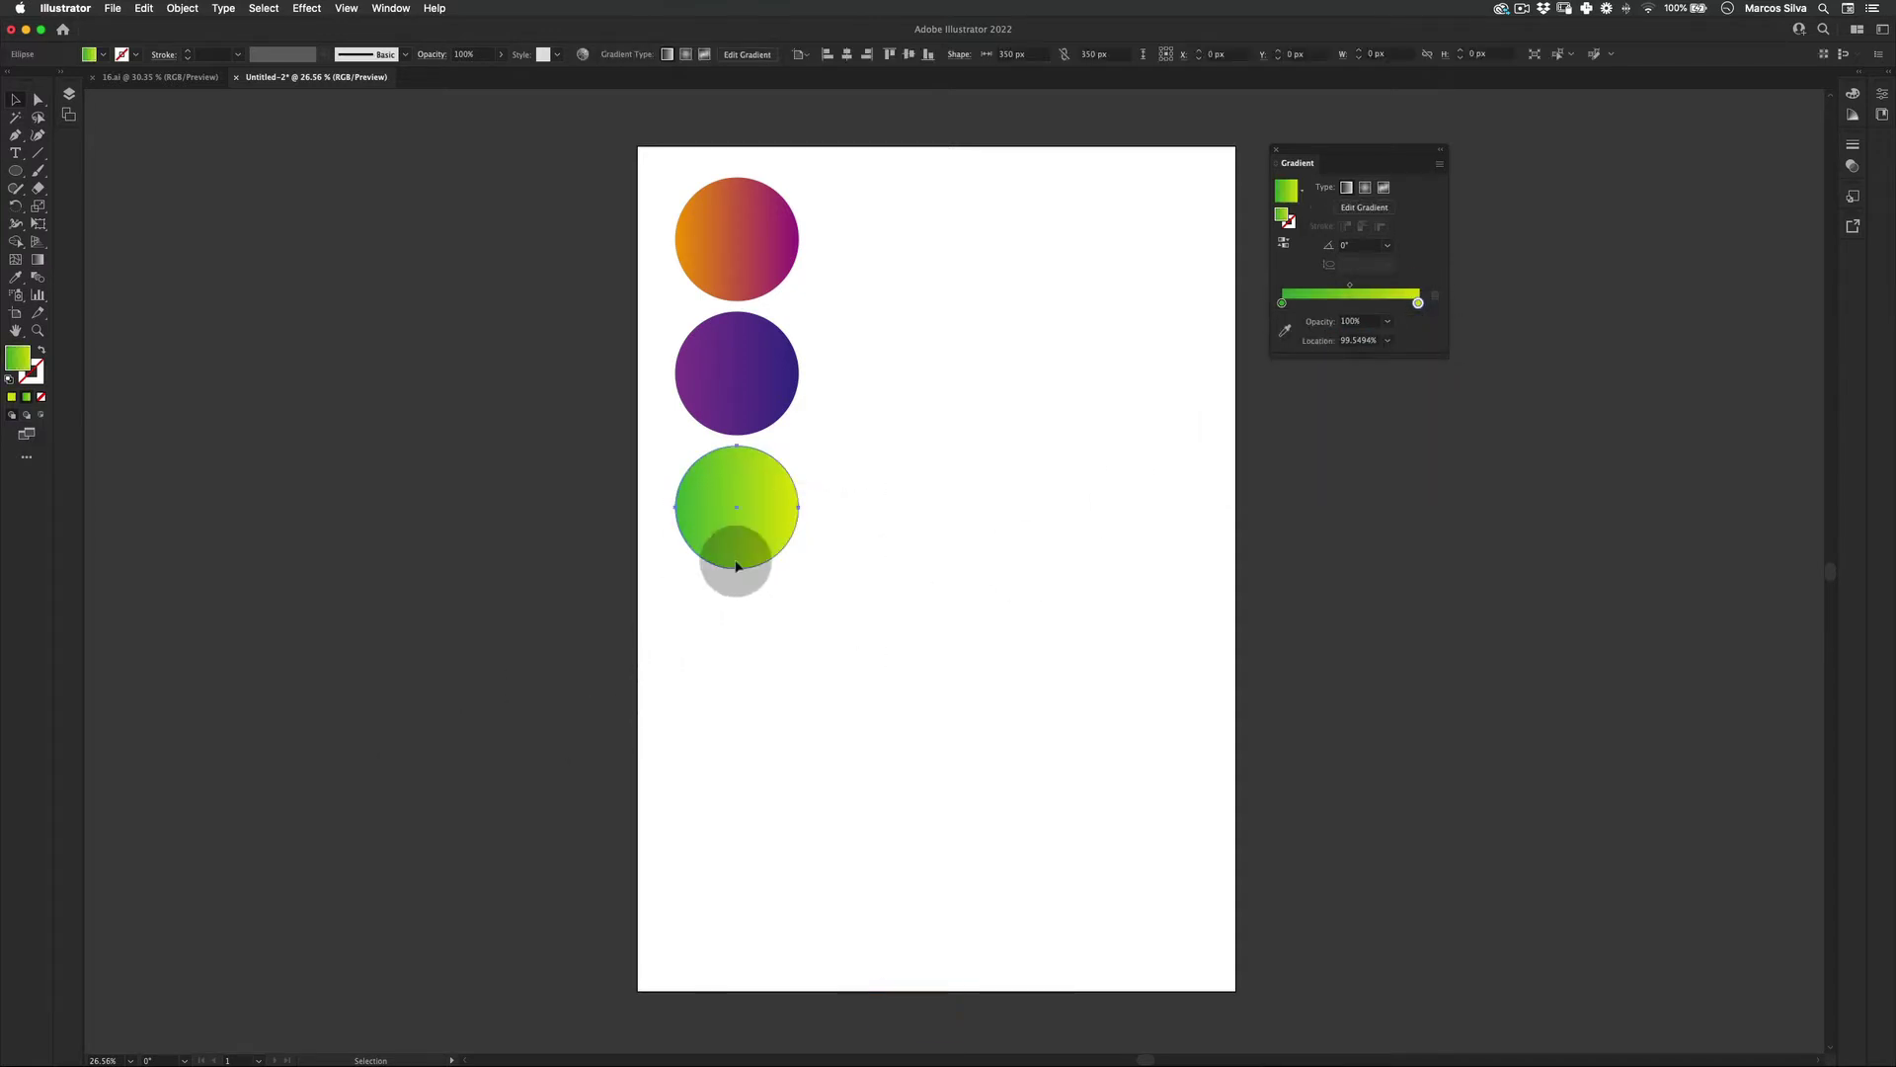
pyautogui.moveTo(736, 566); pyautogui.dragTo(781, 647)
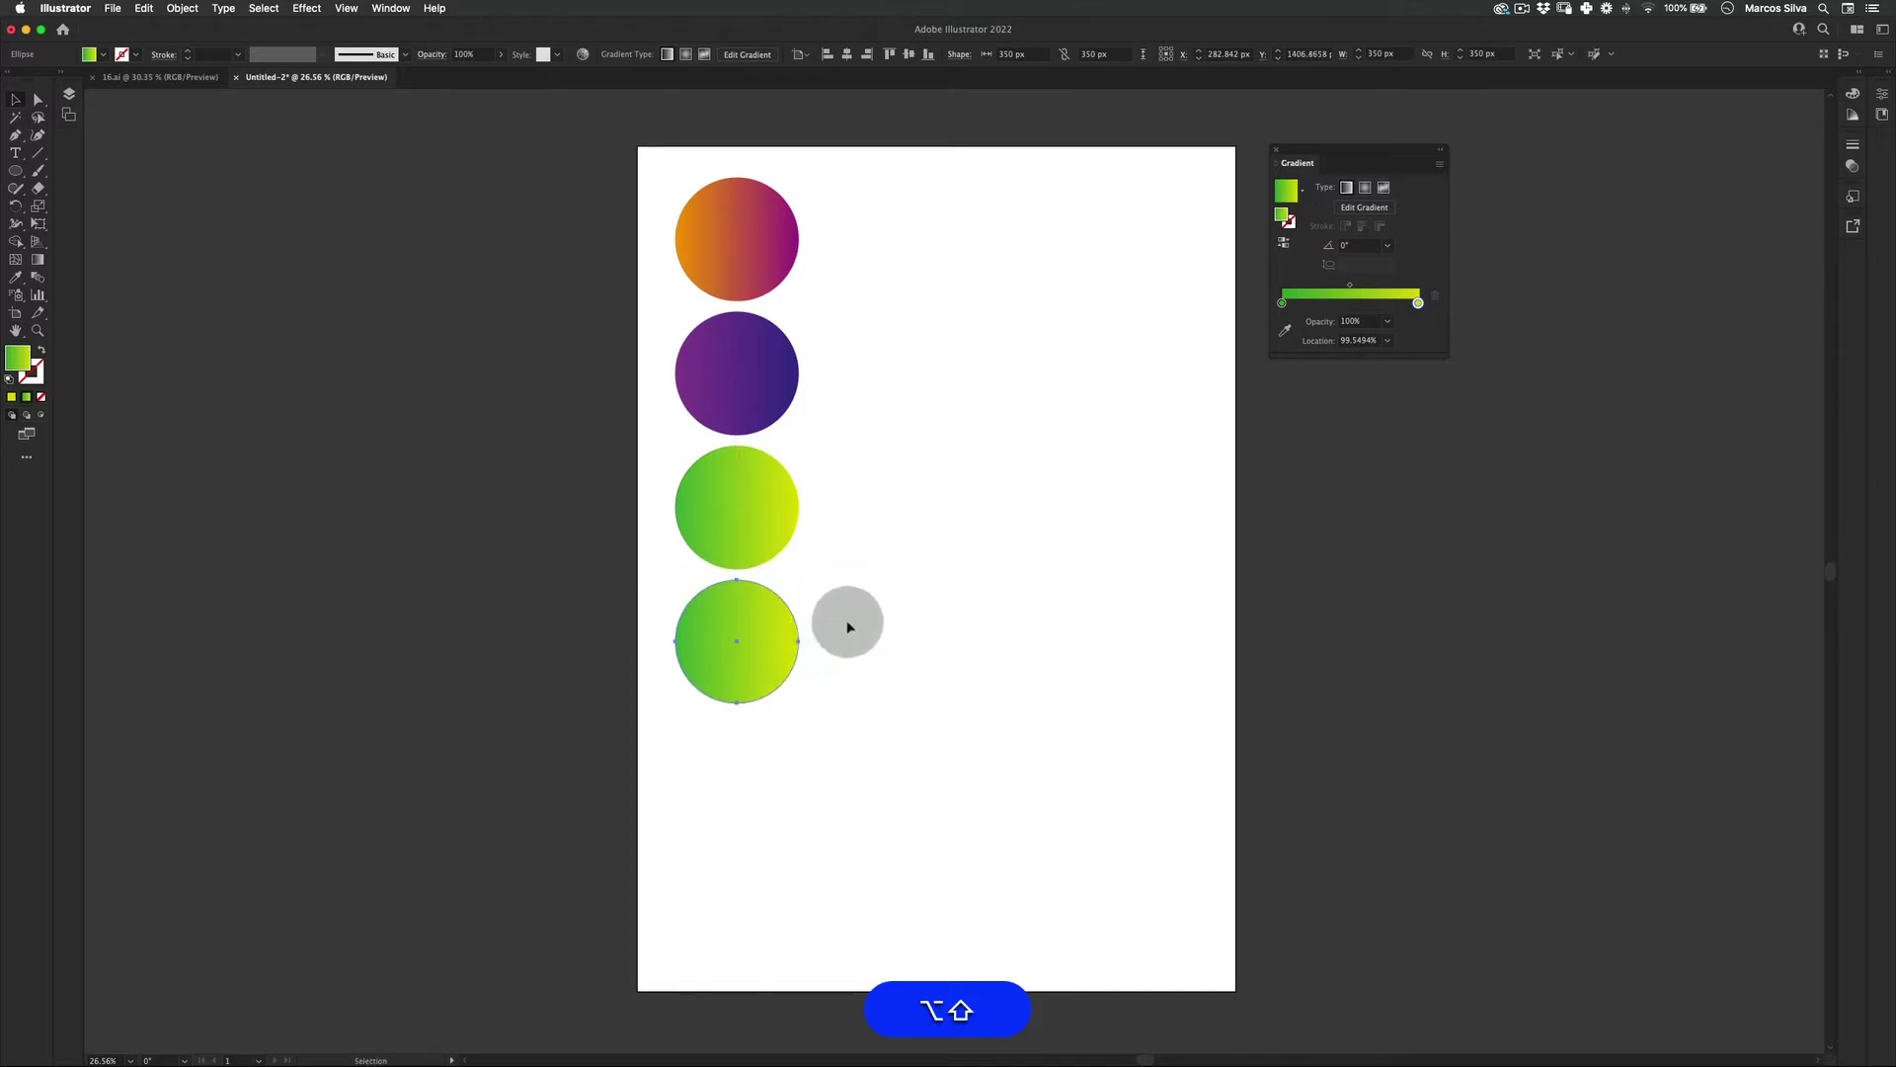
pyautogui.doubleClick(1282, 304)
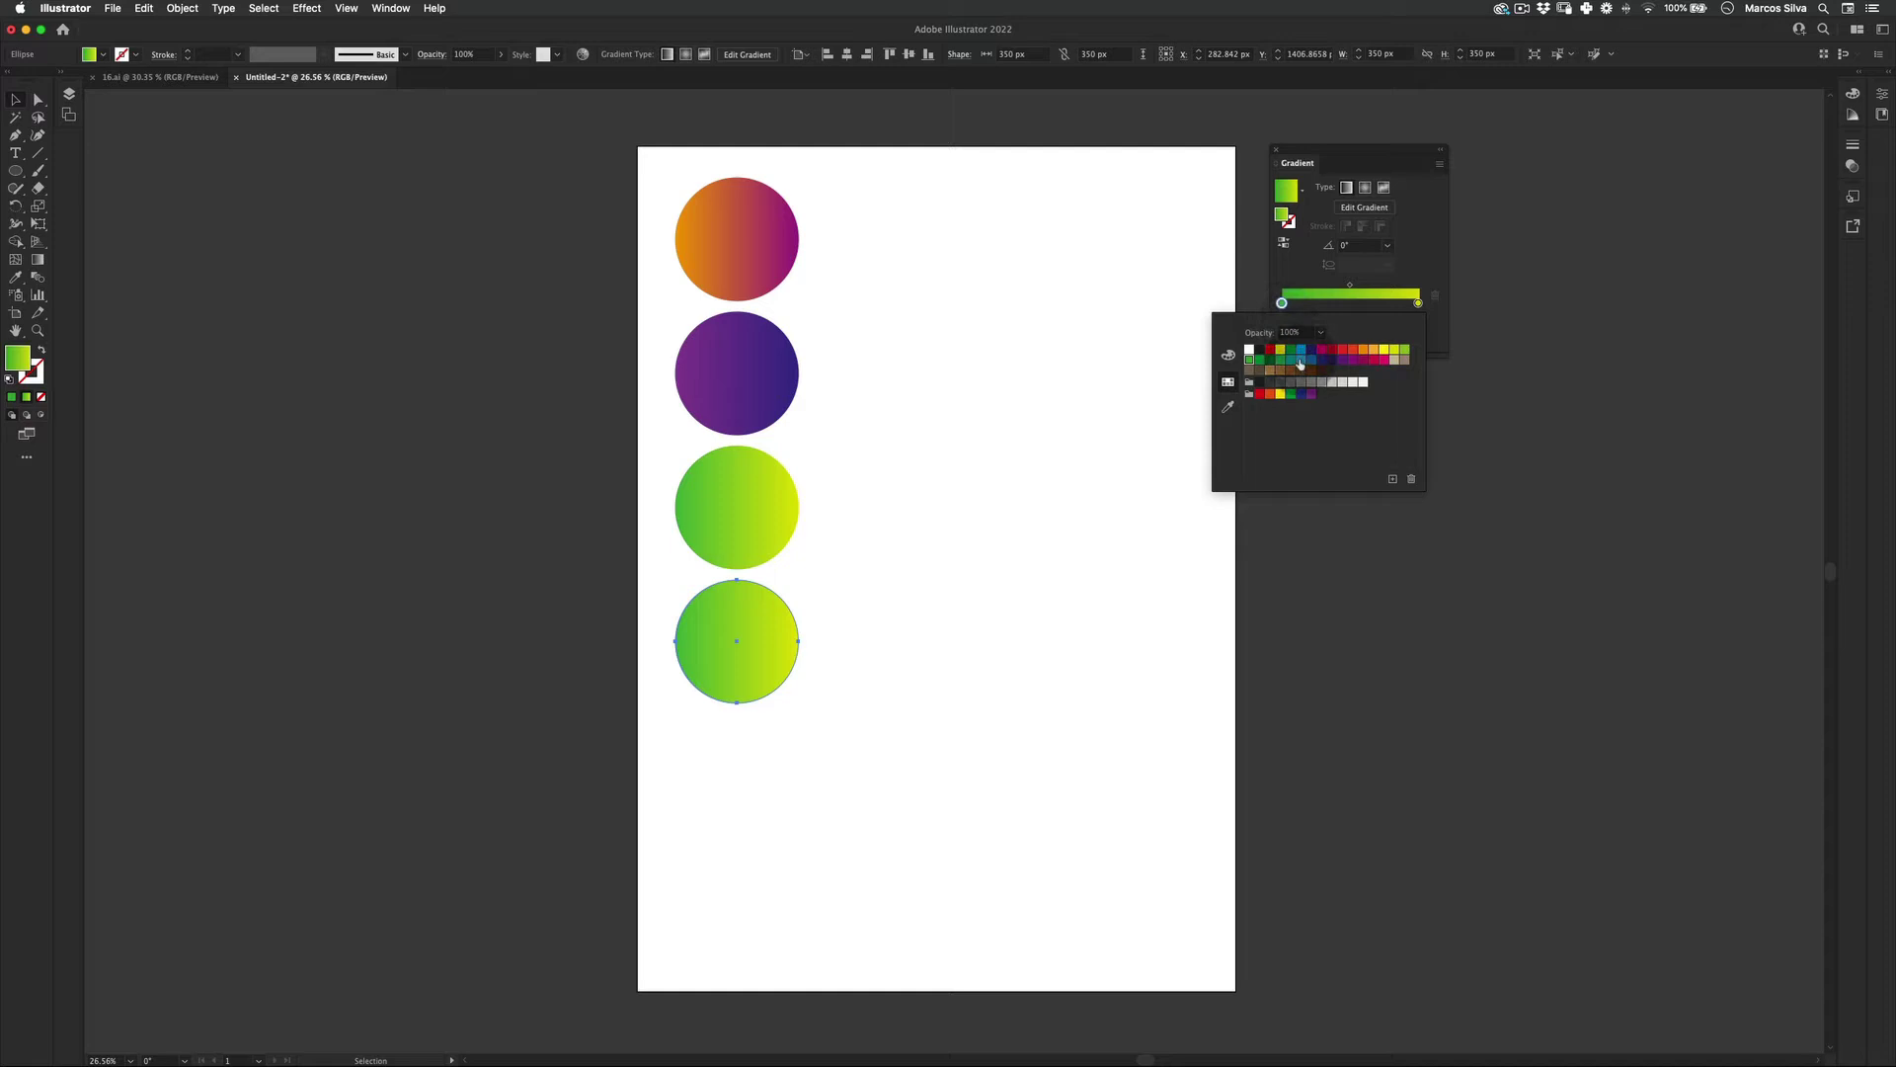
pyautogui.click(1418, 306)
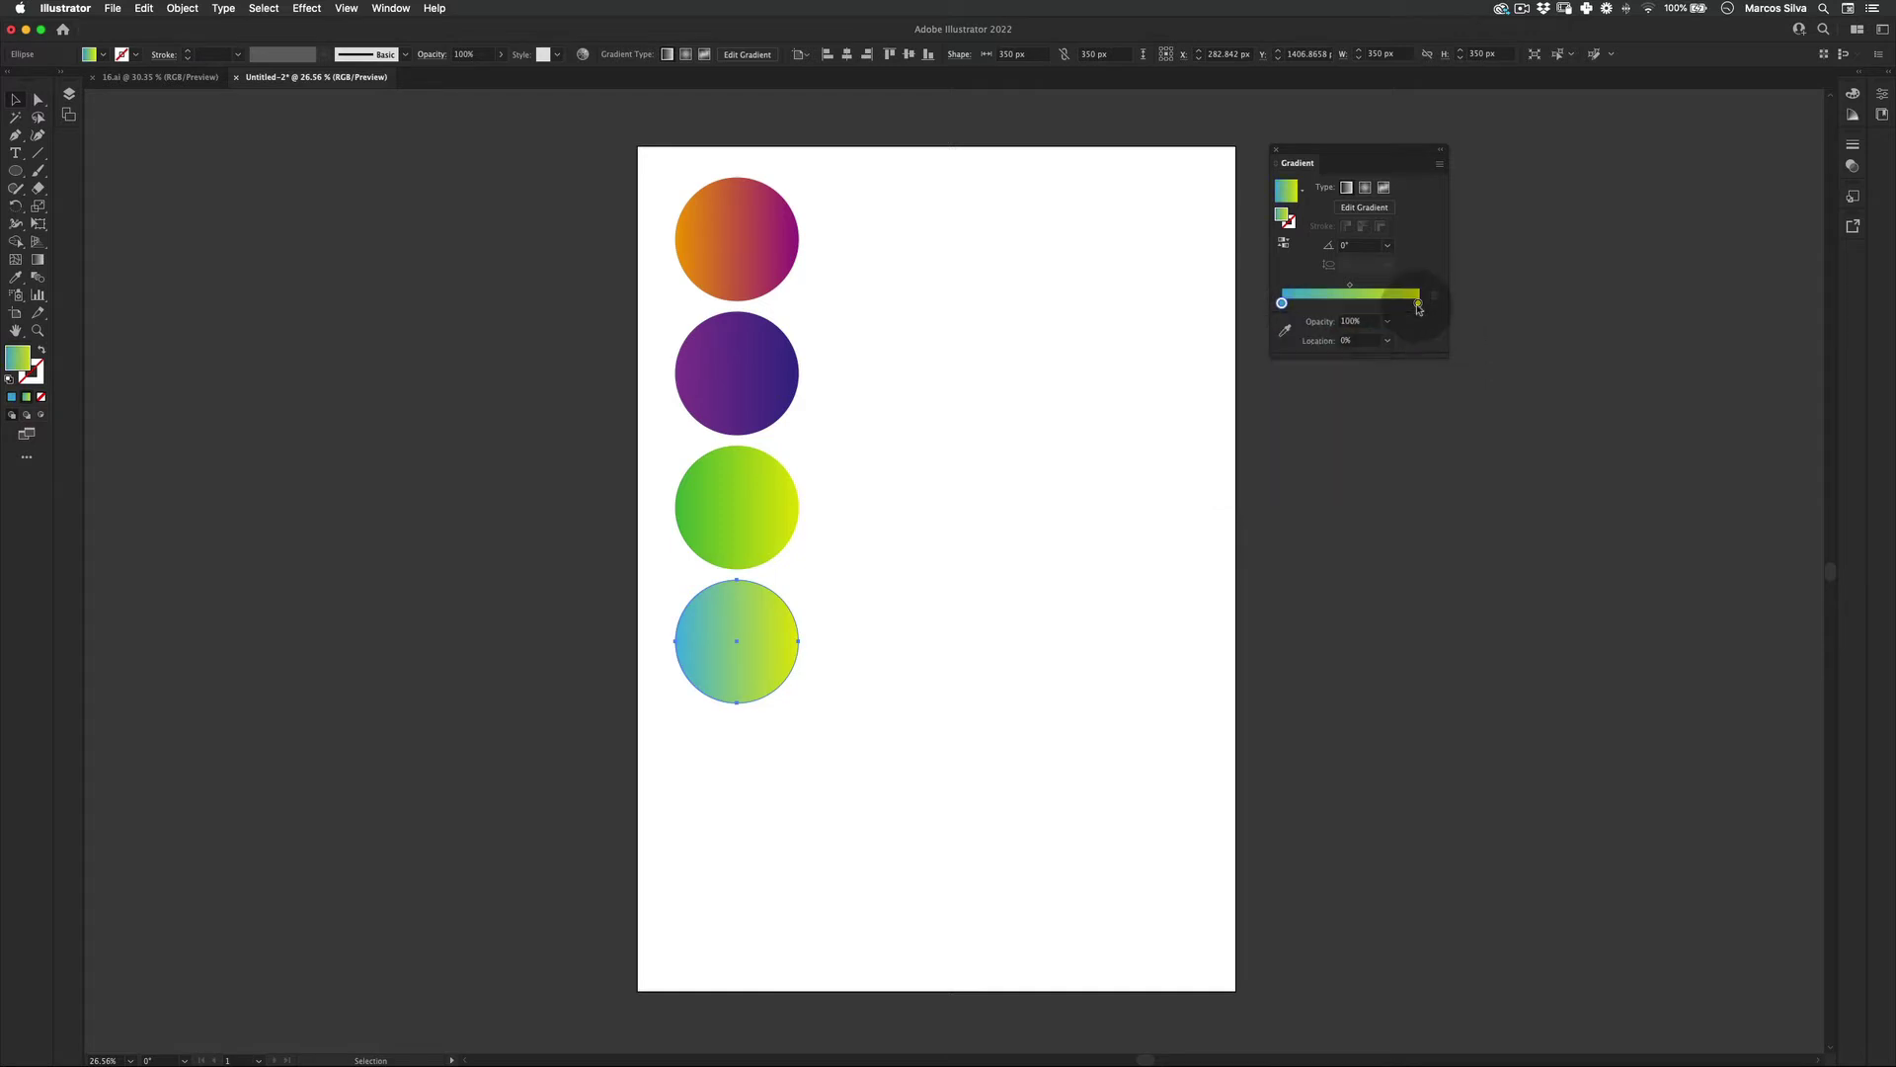
pyautogui.doubleClick(1419, 304)
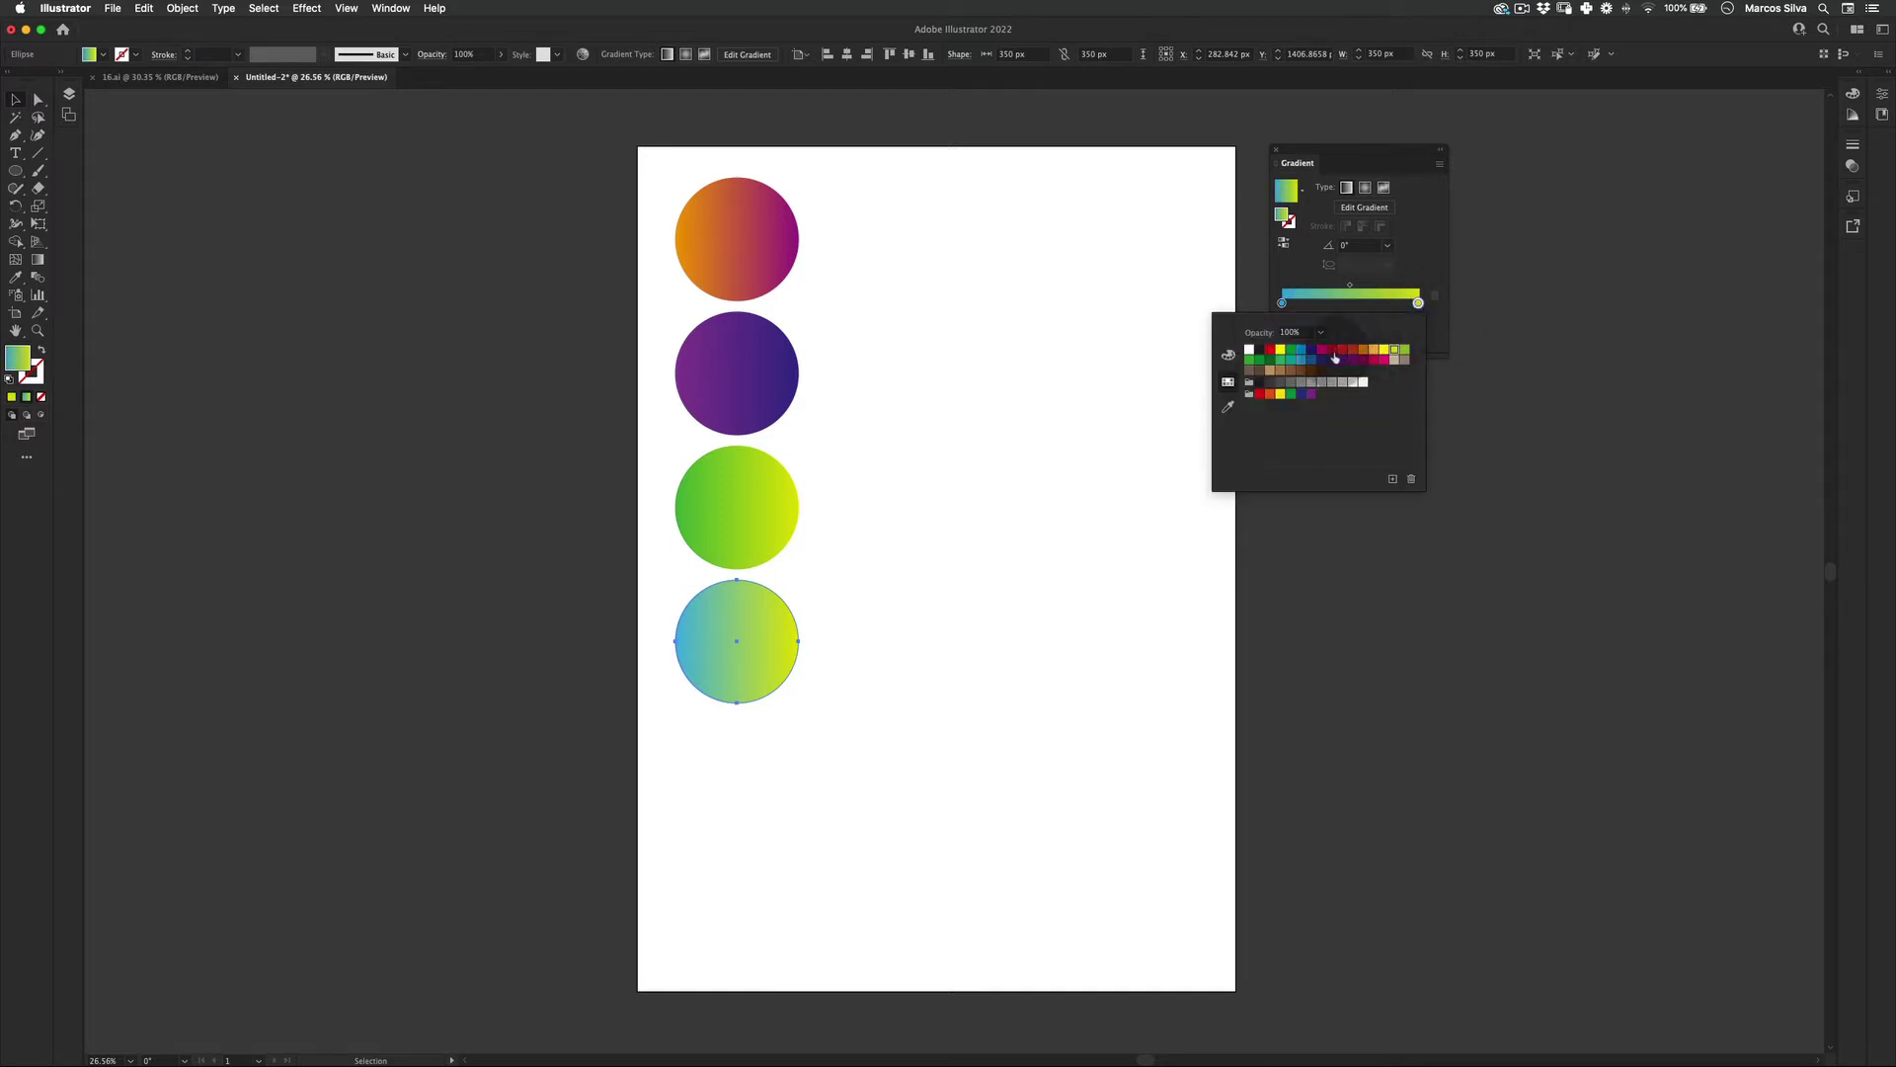
pyautogui.click(1384, 360)
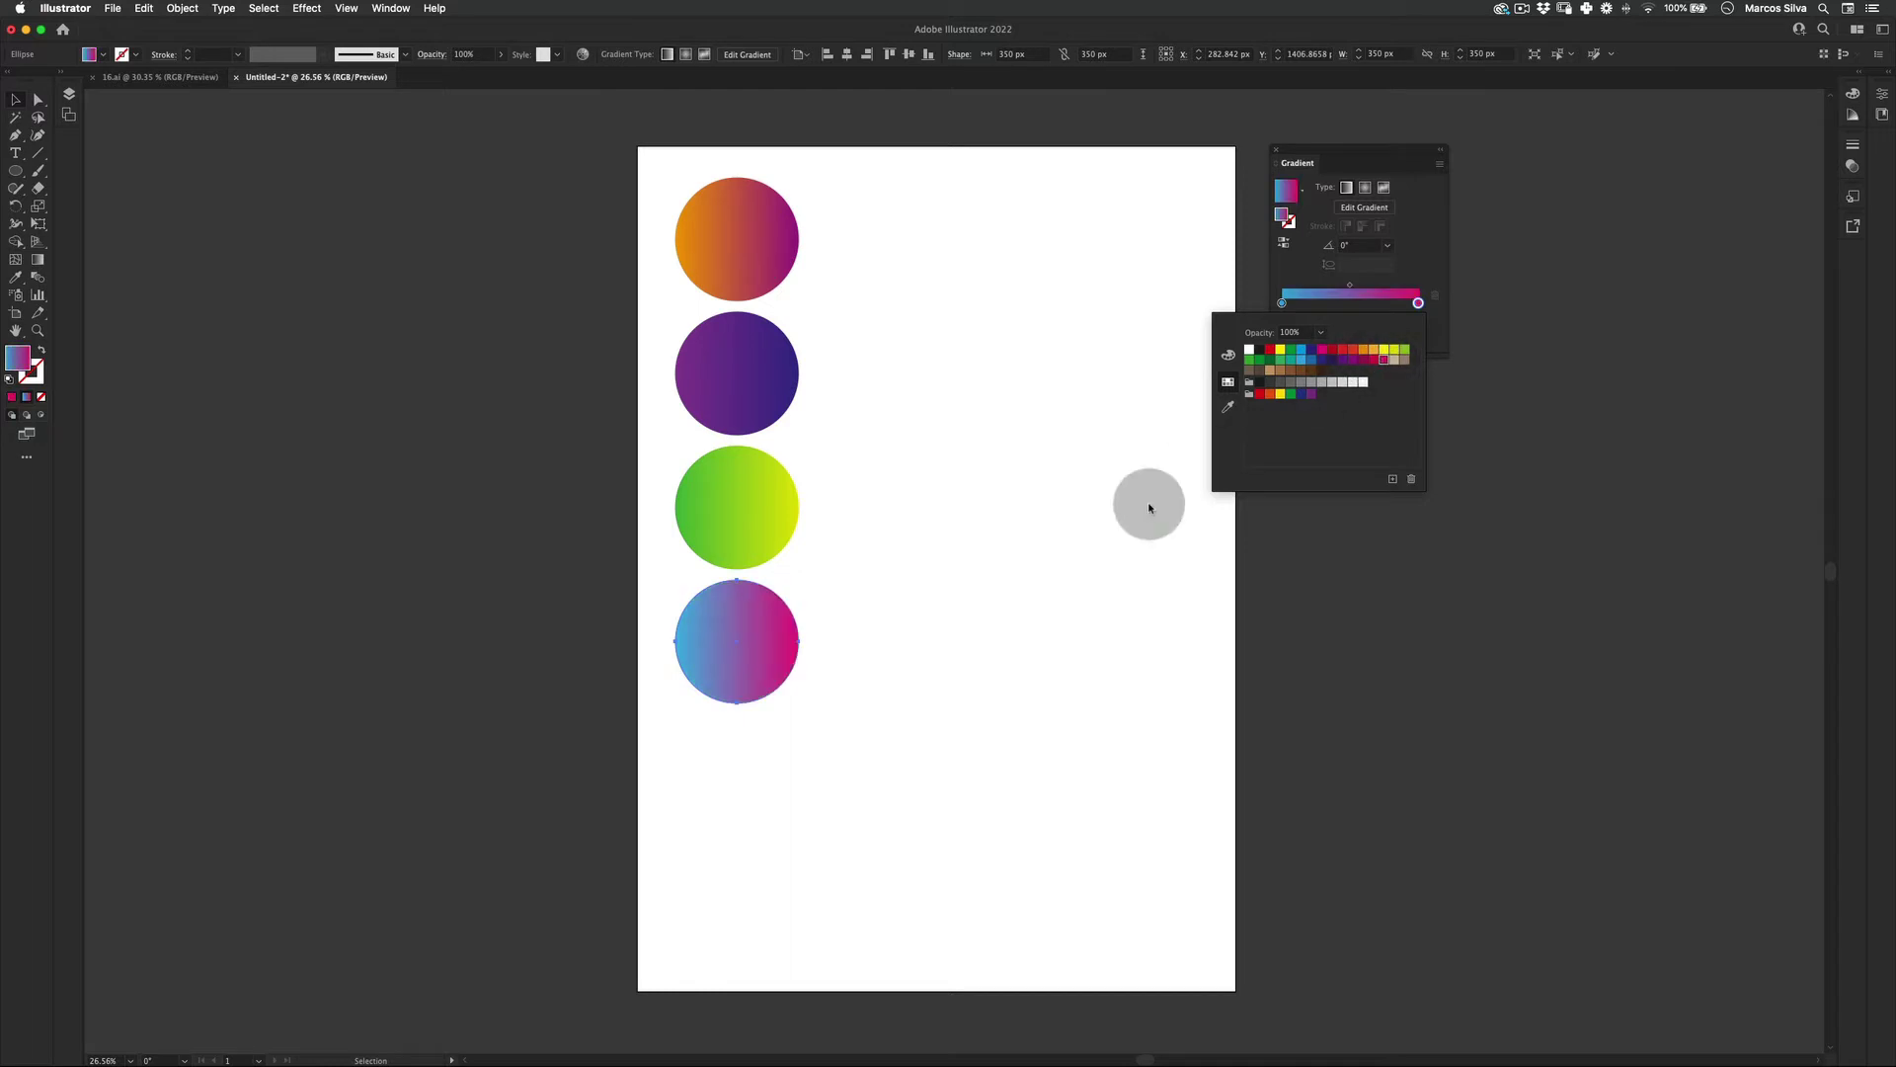
# Duplicate the third and fourth circles together directly below the fourth, extending the column to six circles
pyautogui.press('v')
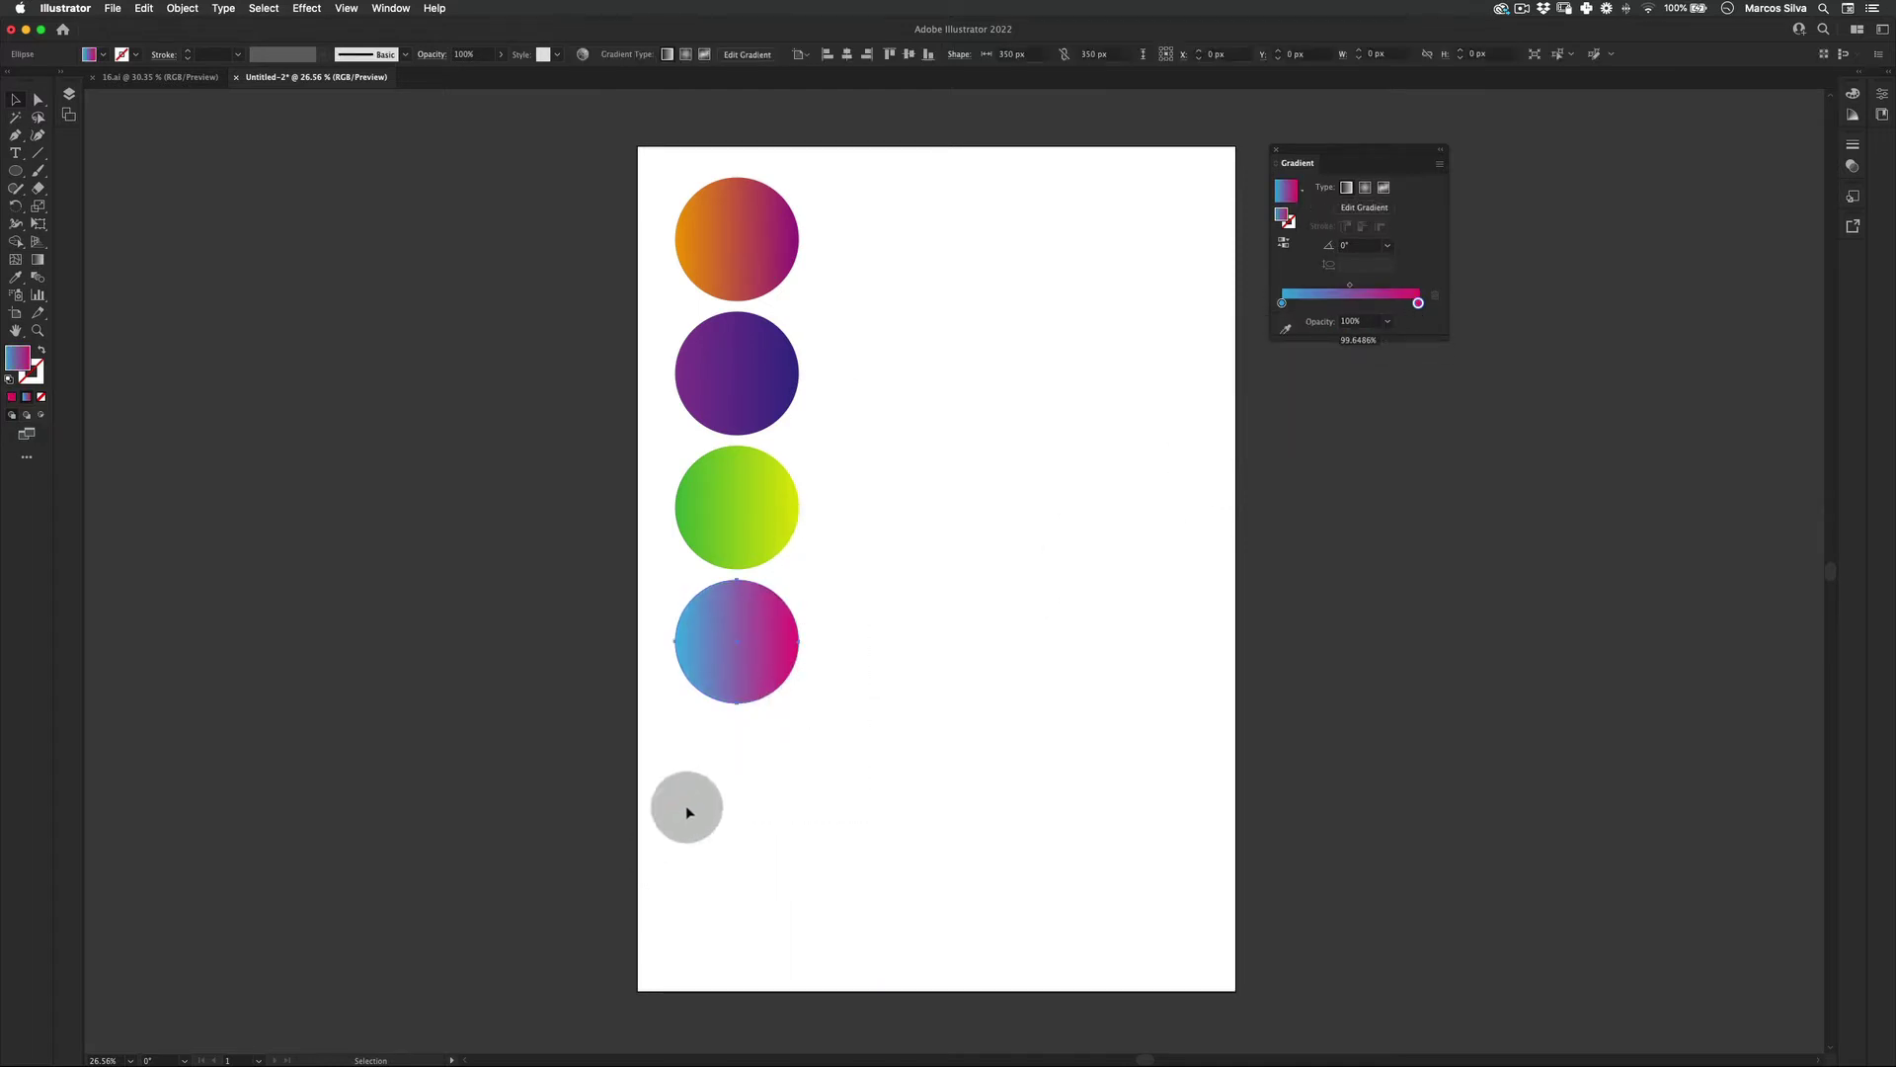
pyautogui.moveTo(689, 812); pyautogui.dragTo(837, 542)
pyautogui.keyDown('alt'); pyautogui.keyDown('shift'); pyautogui.moveTo(780, 642); pyautogui.dragTo(795, 911); pyautogui.keyUp('shift'); pyautogui.keyUp('alt')
# Recolor the fifth circle's gradient with yellow at the start stop and tan at the end stop
pyautogui.moveTo(871, 836); pyautogui.dragTo(634, 801)
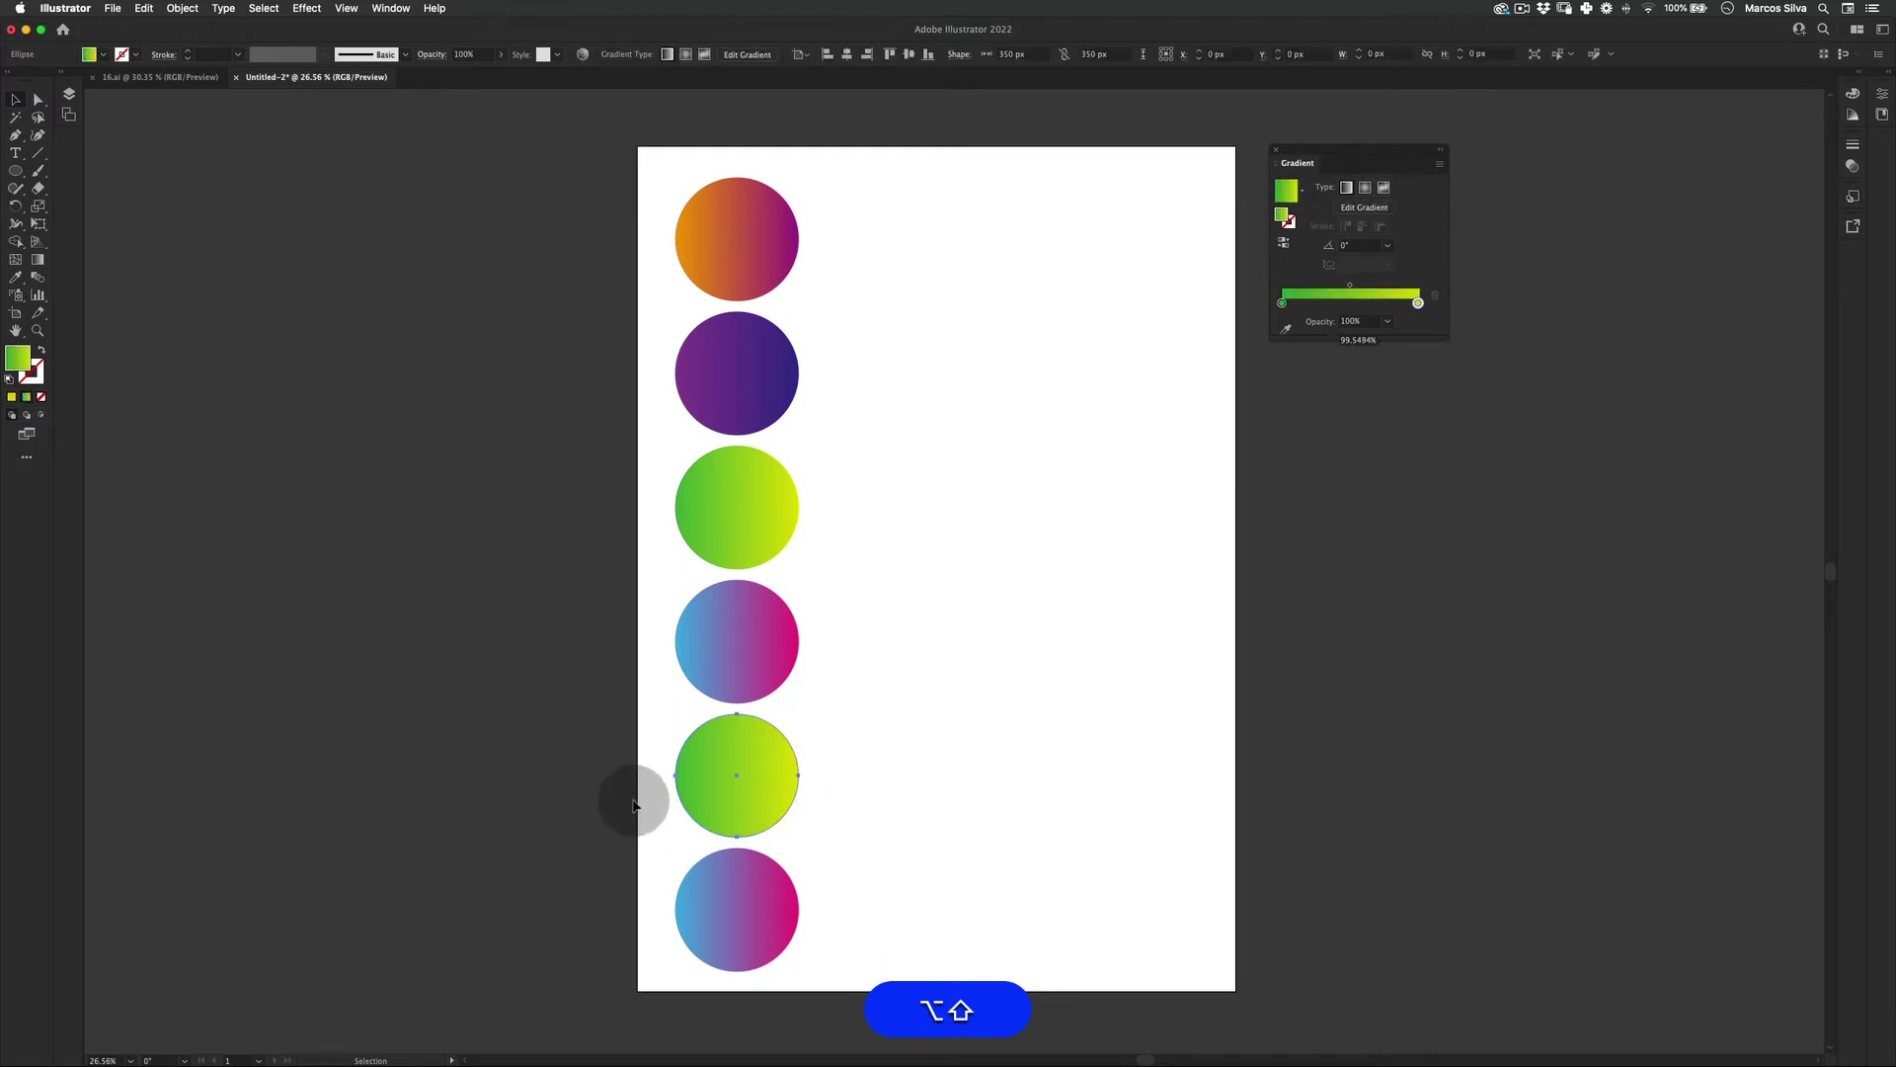
pyautogui.doubleClick(1282, 303)
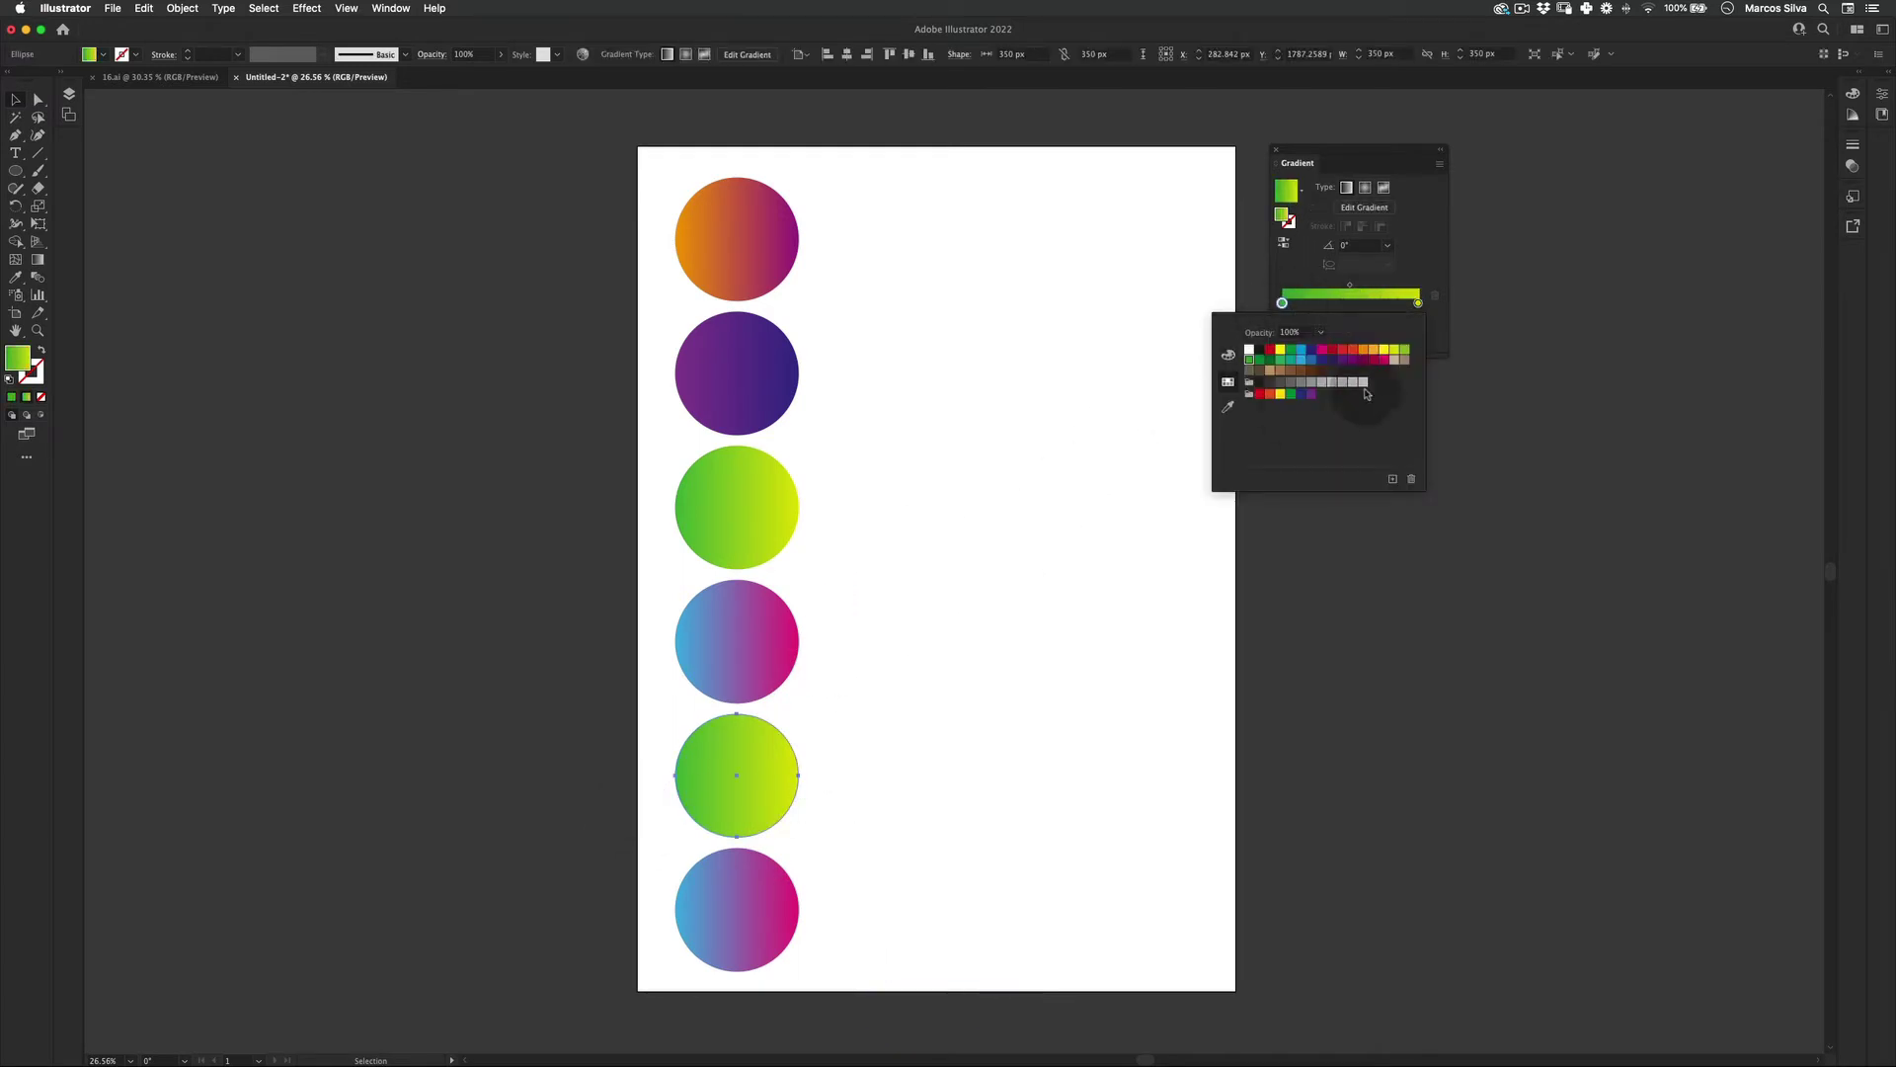
pyautogui.click(1384, 352)
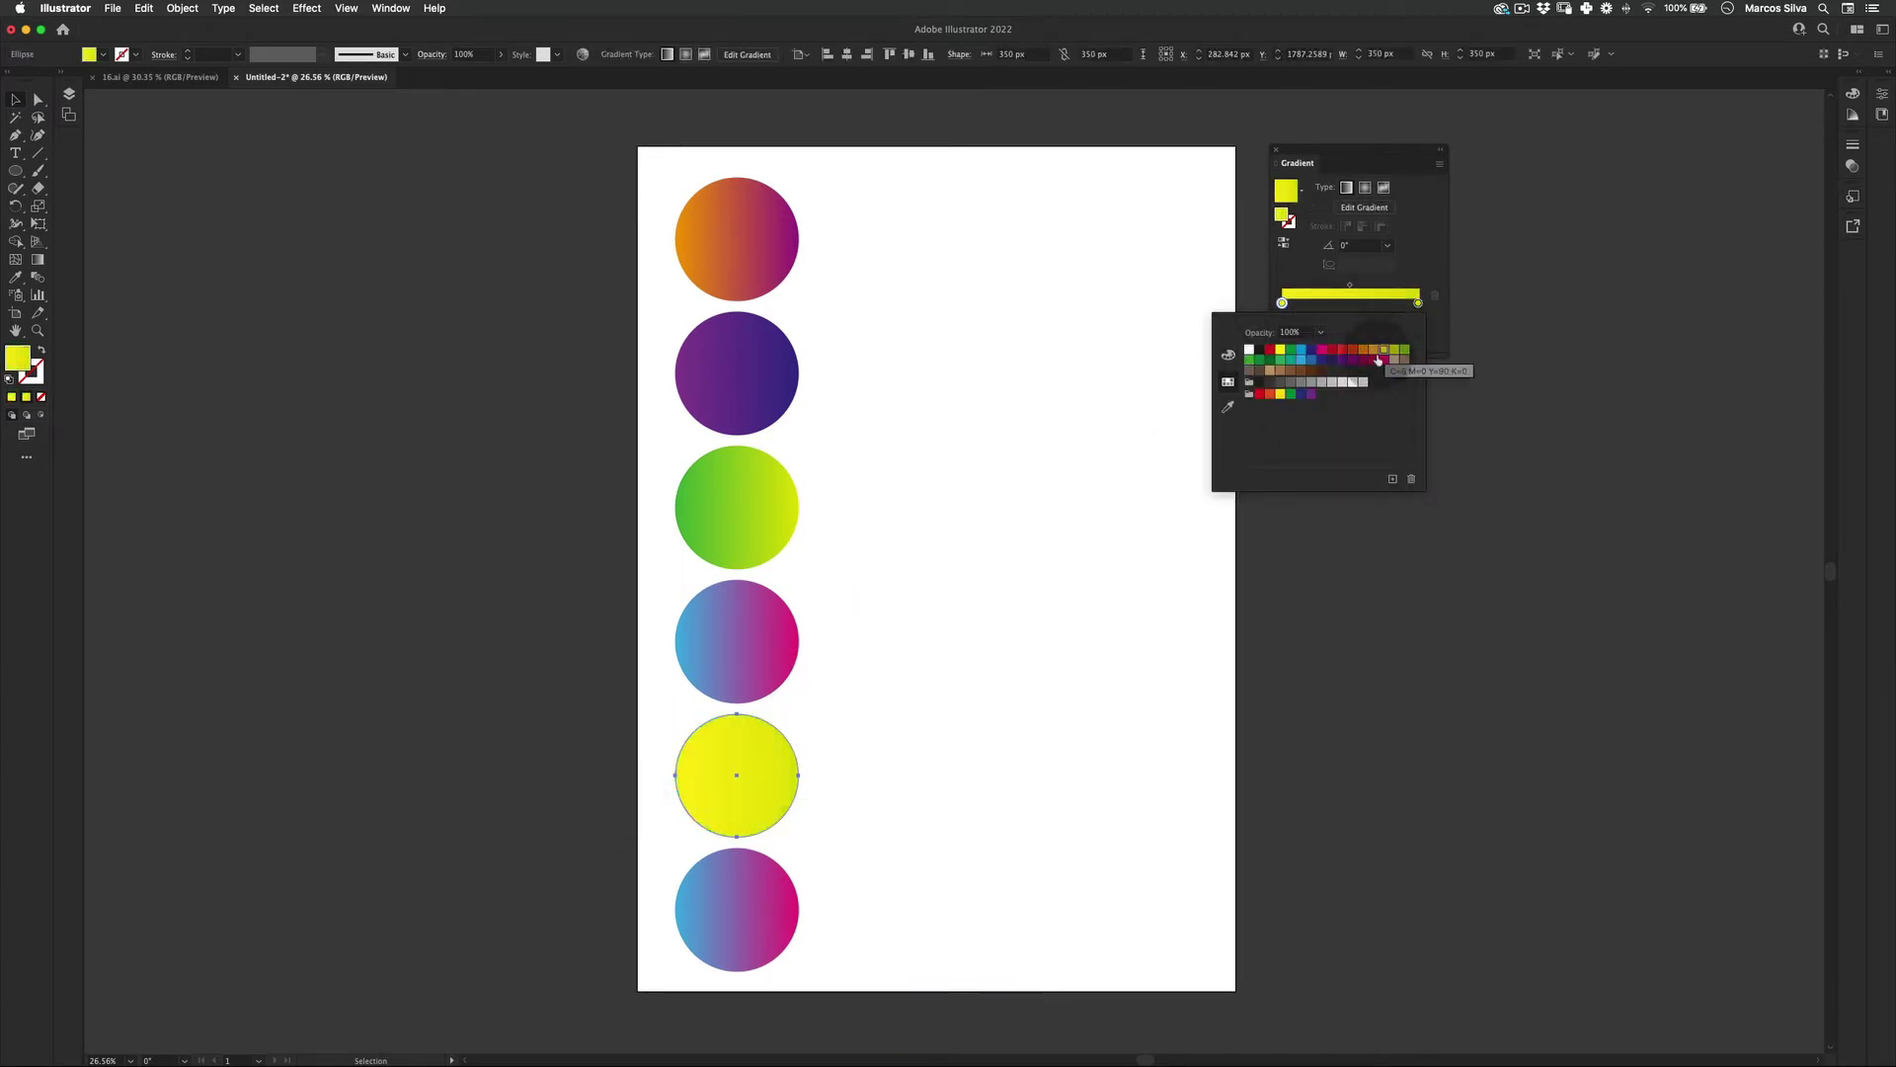
pyautogui.doubleClick(1418, 303)
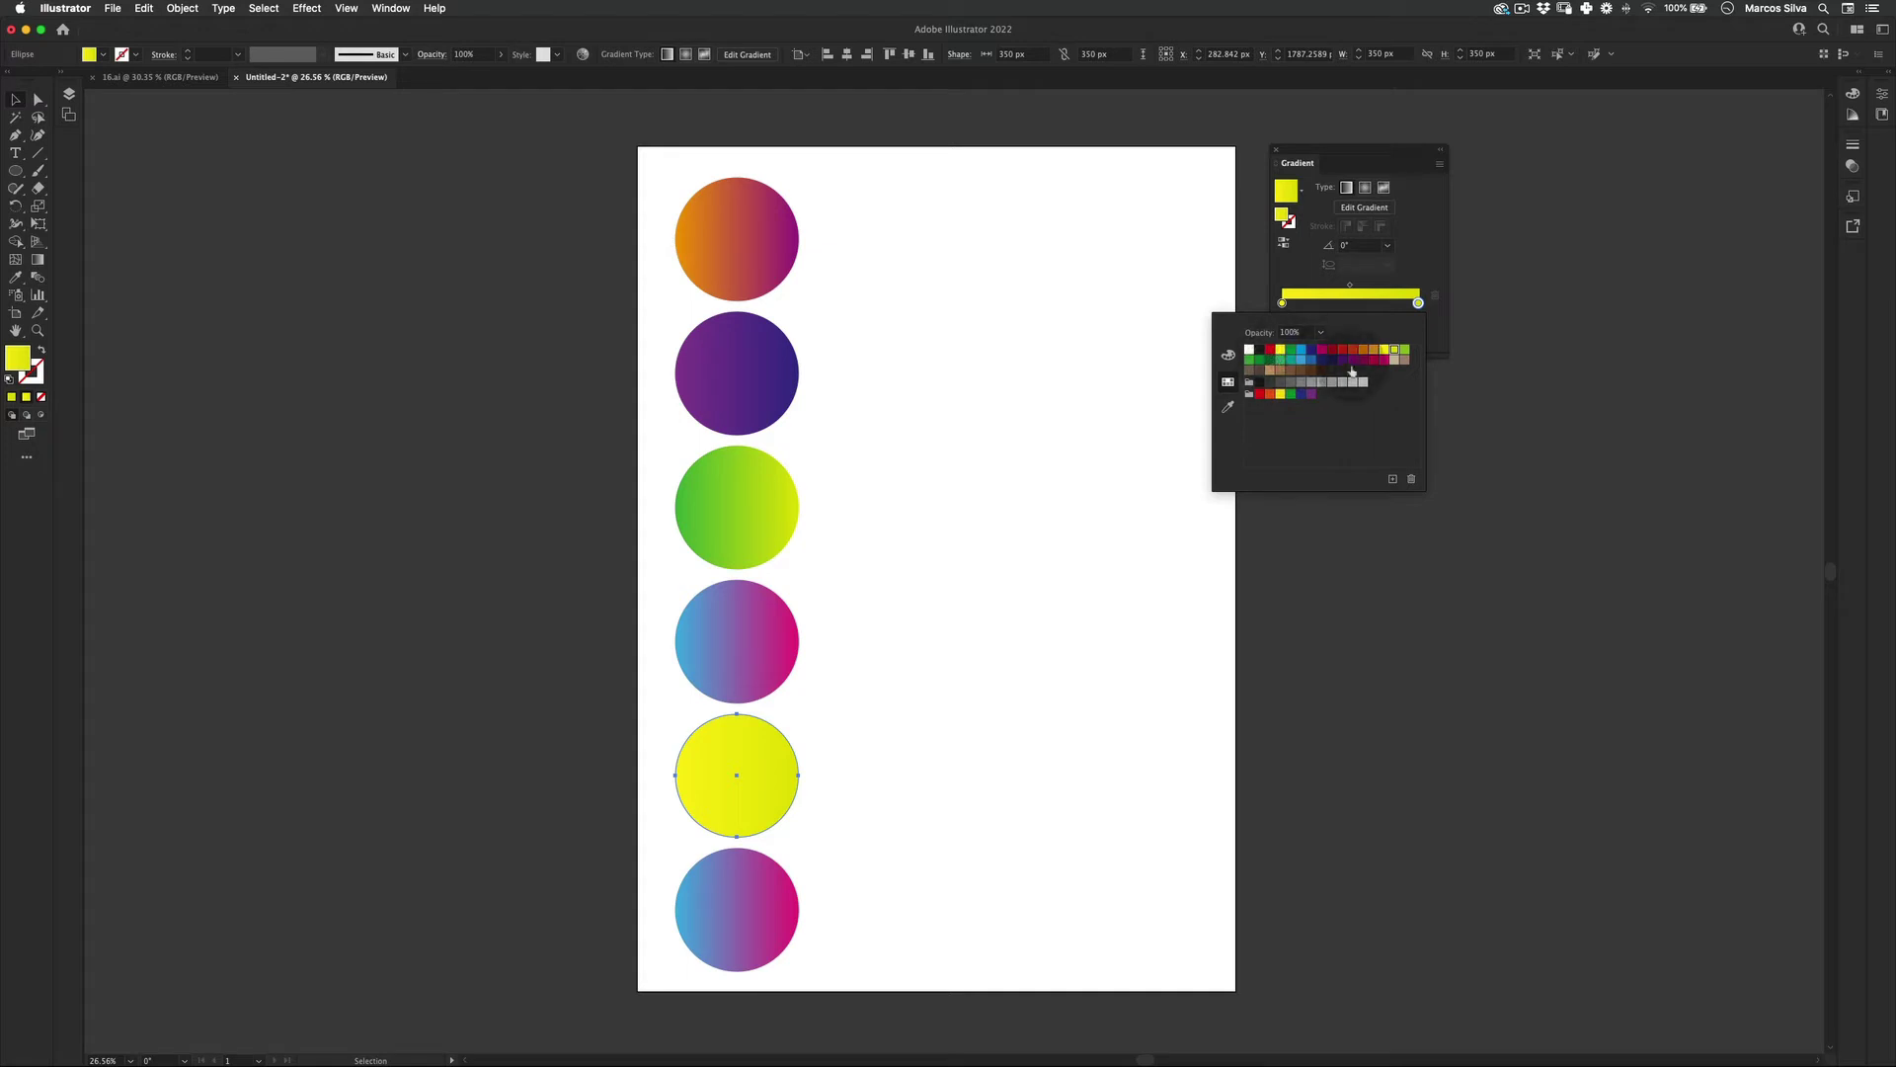
pyautogui.click(1333, 360)
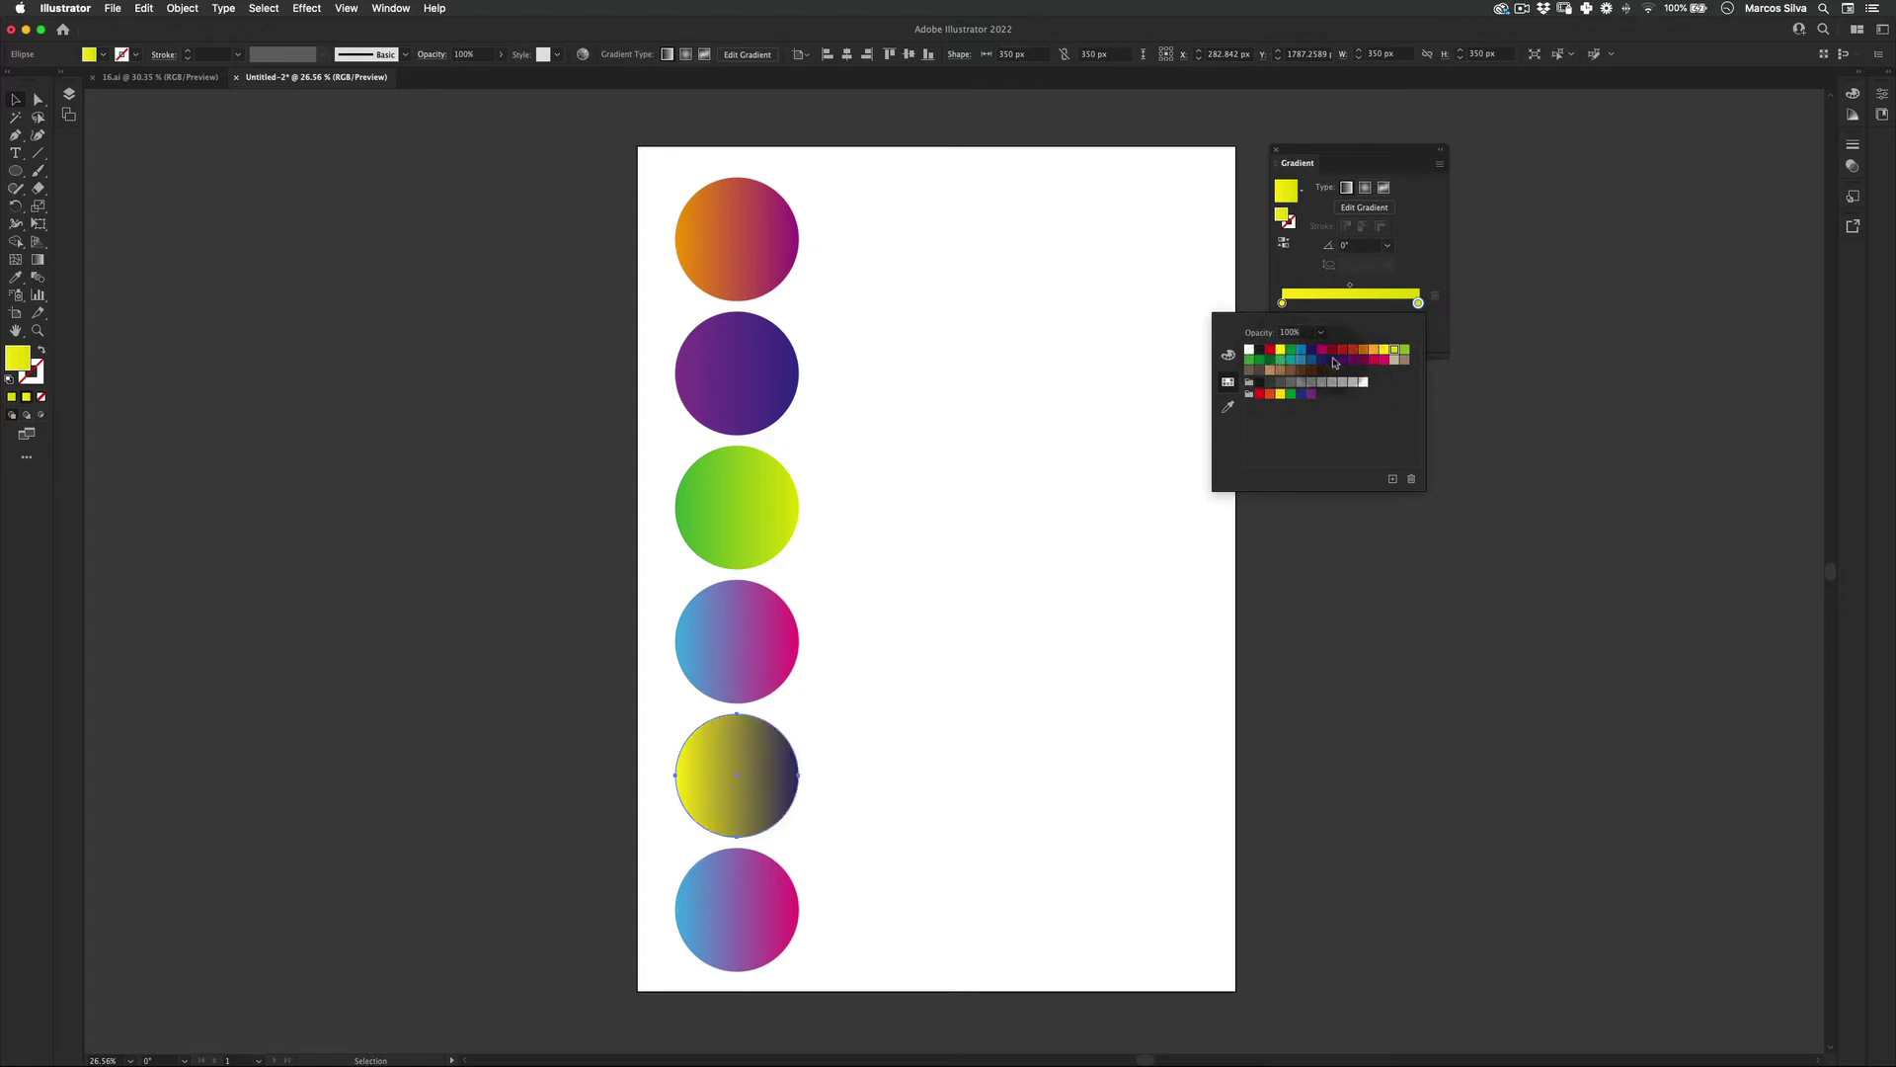
pyautogui.click(1402, 363)
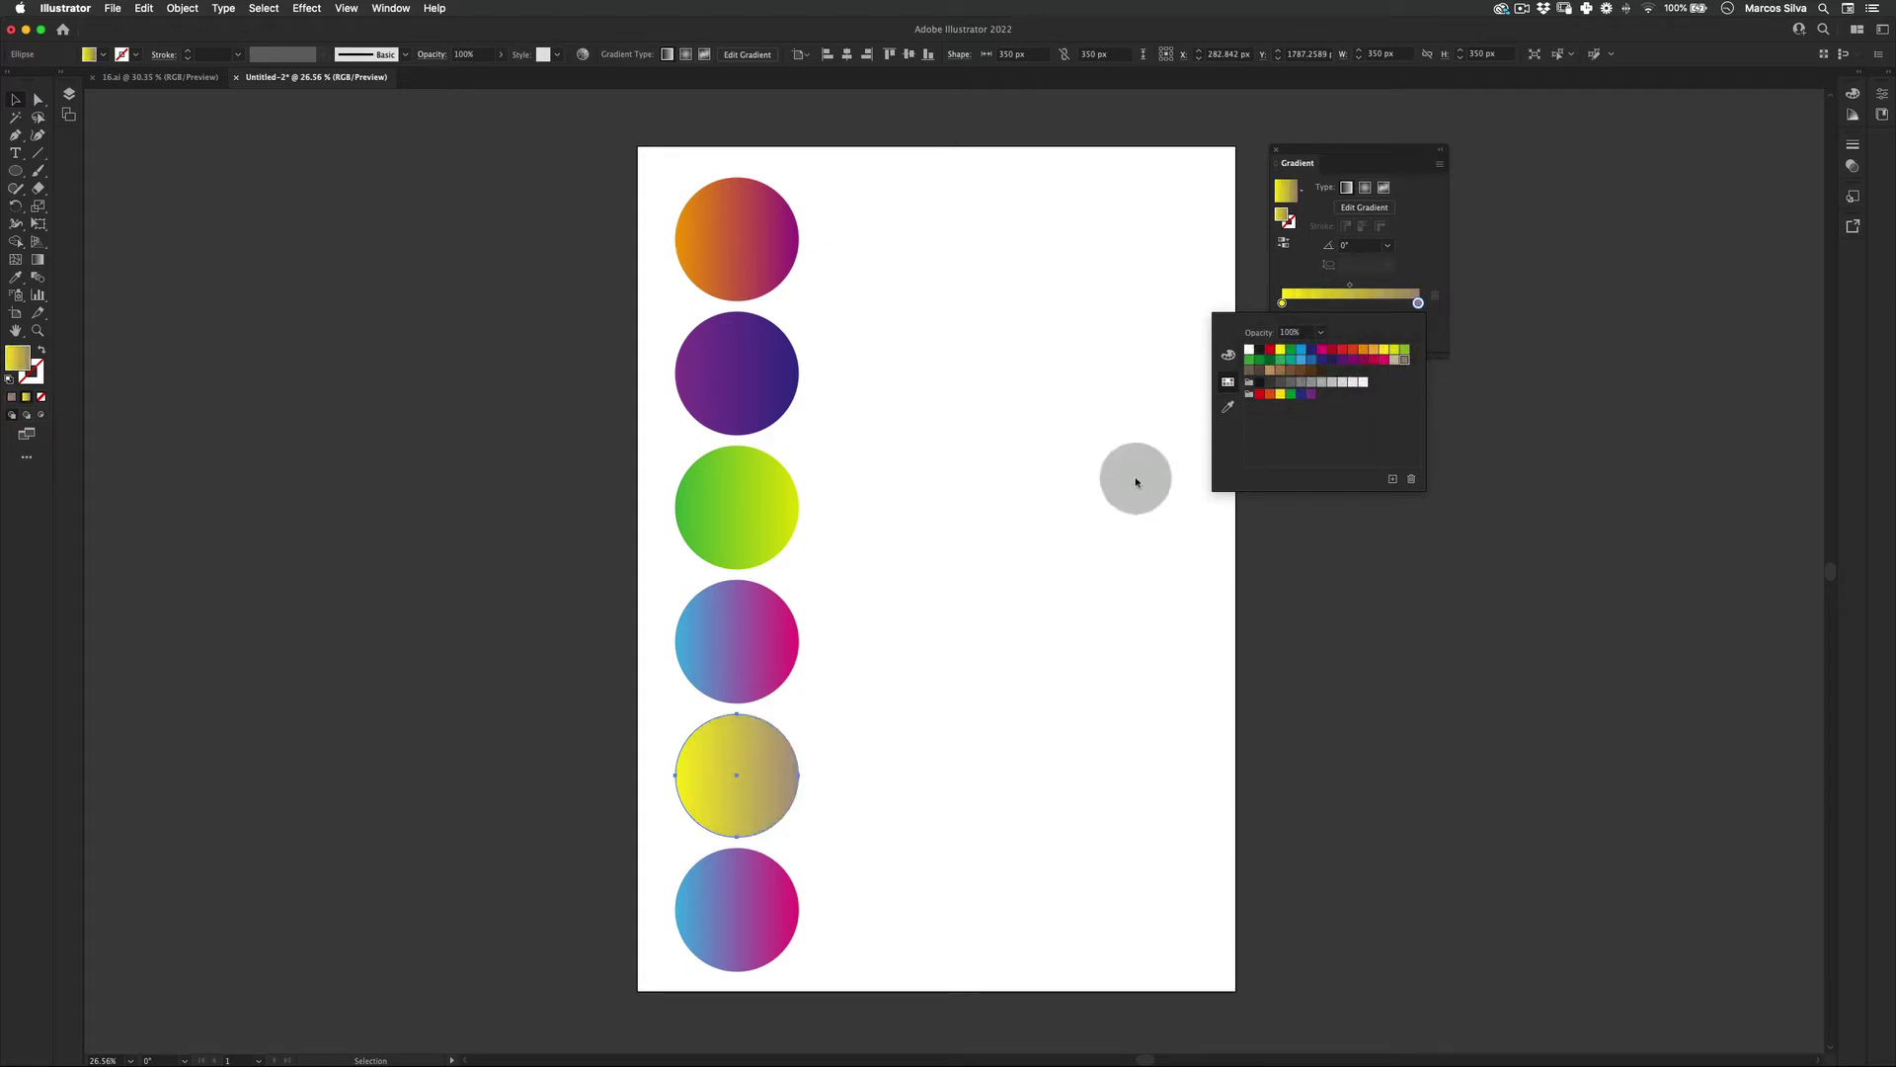
pyautogui.click(1260, 371)
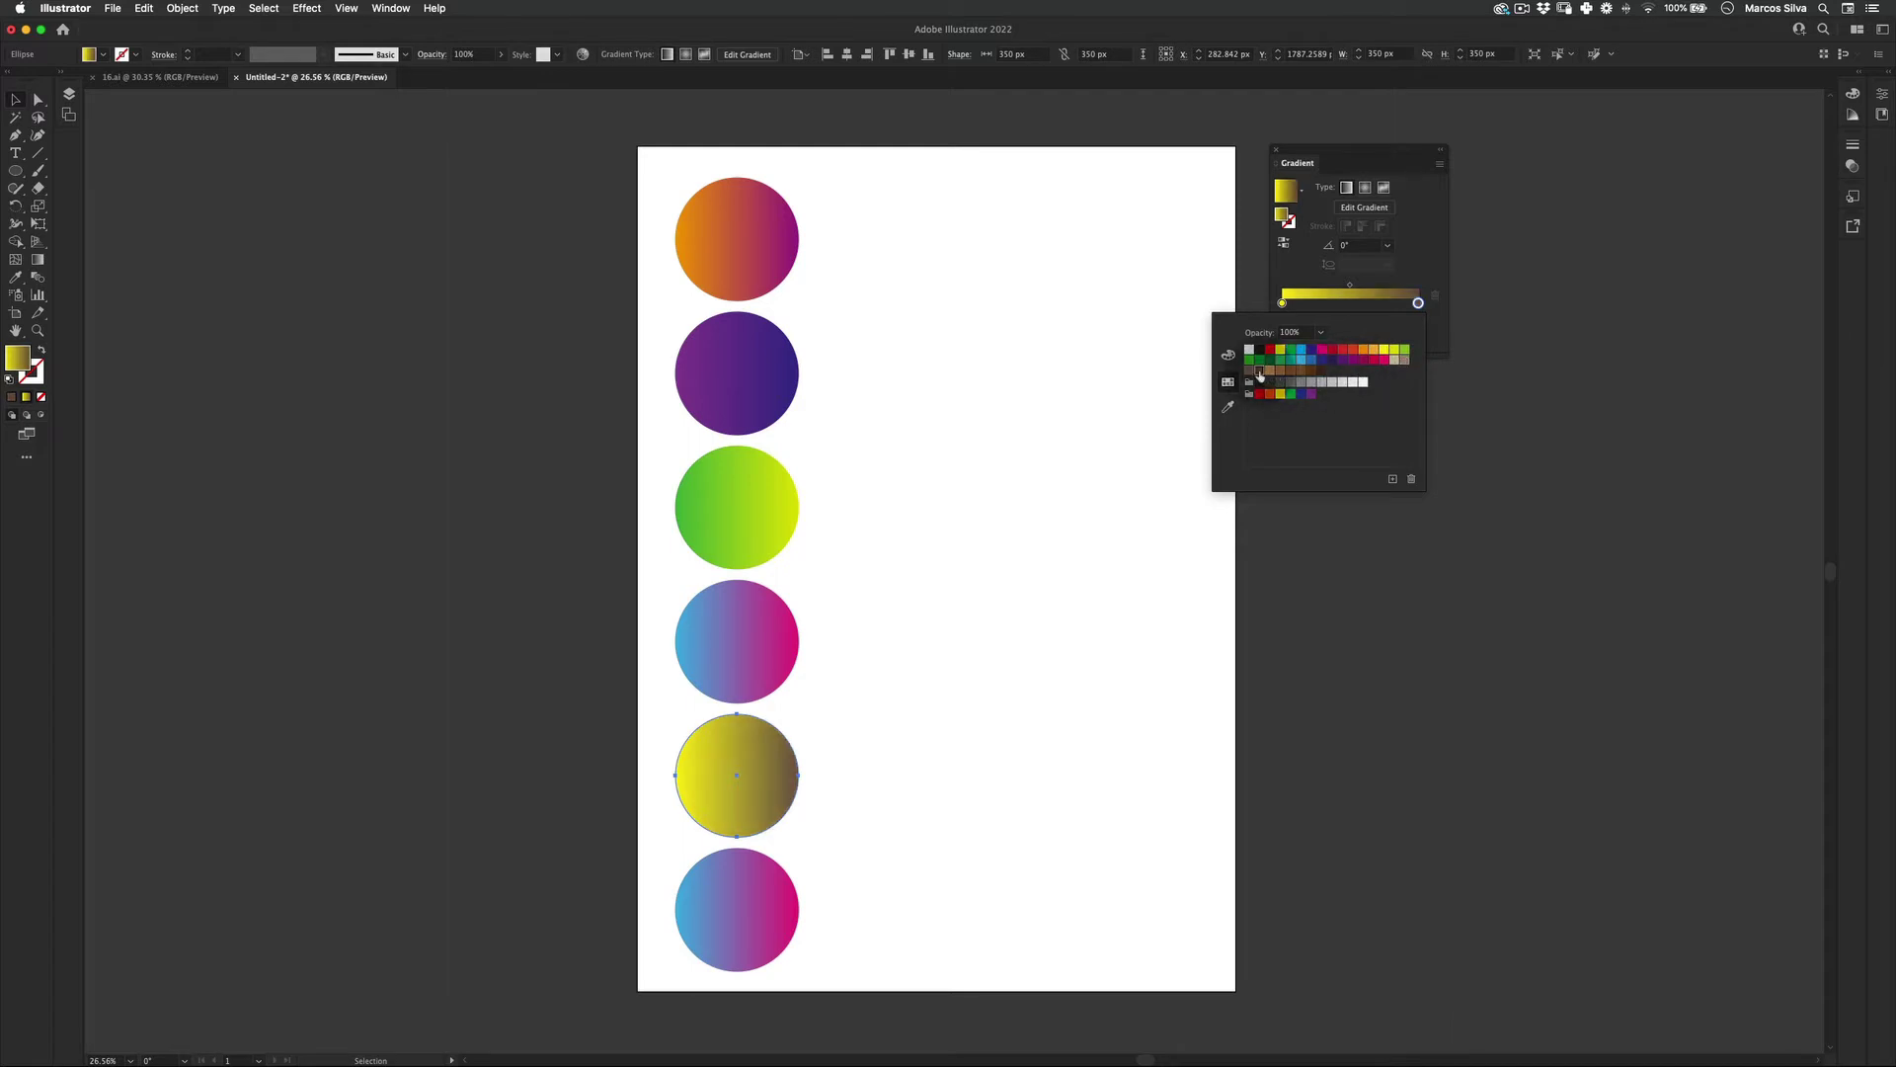
pyautogui.click(1277, 372)
pyautogui.press('v')
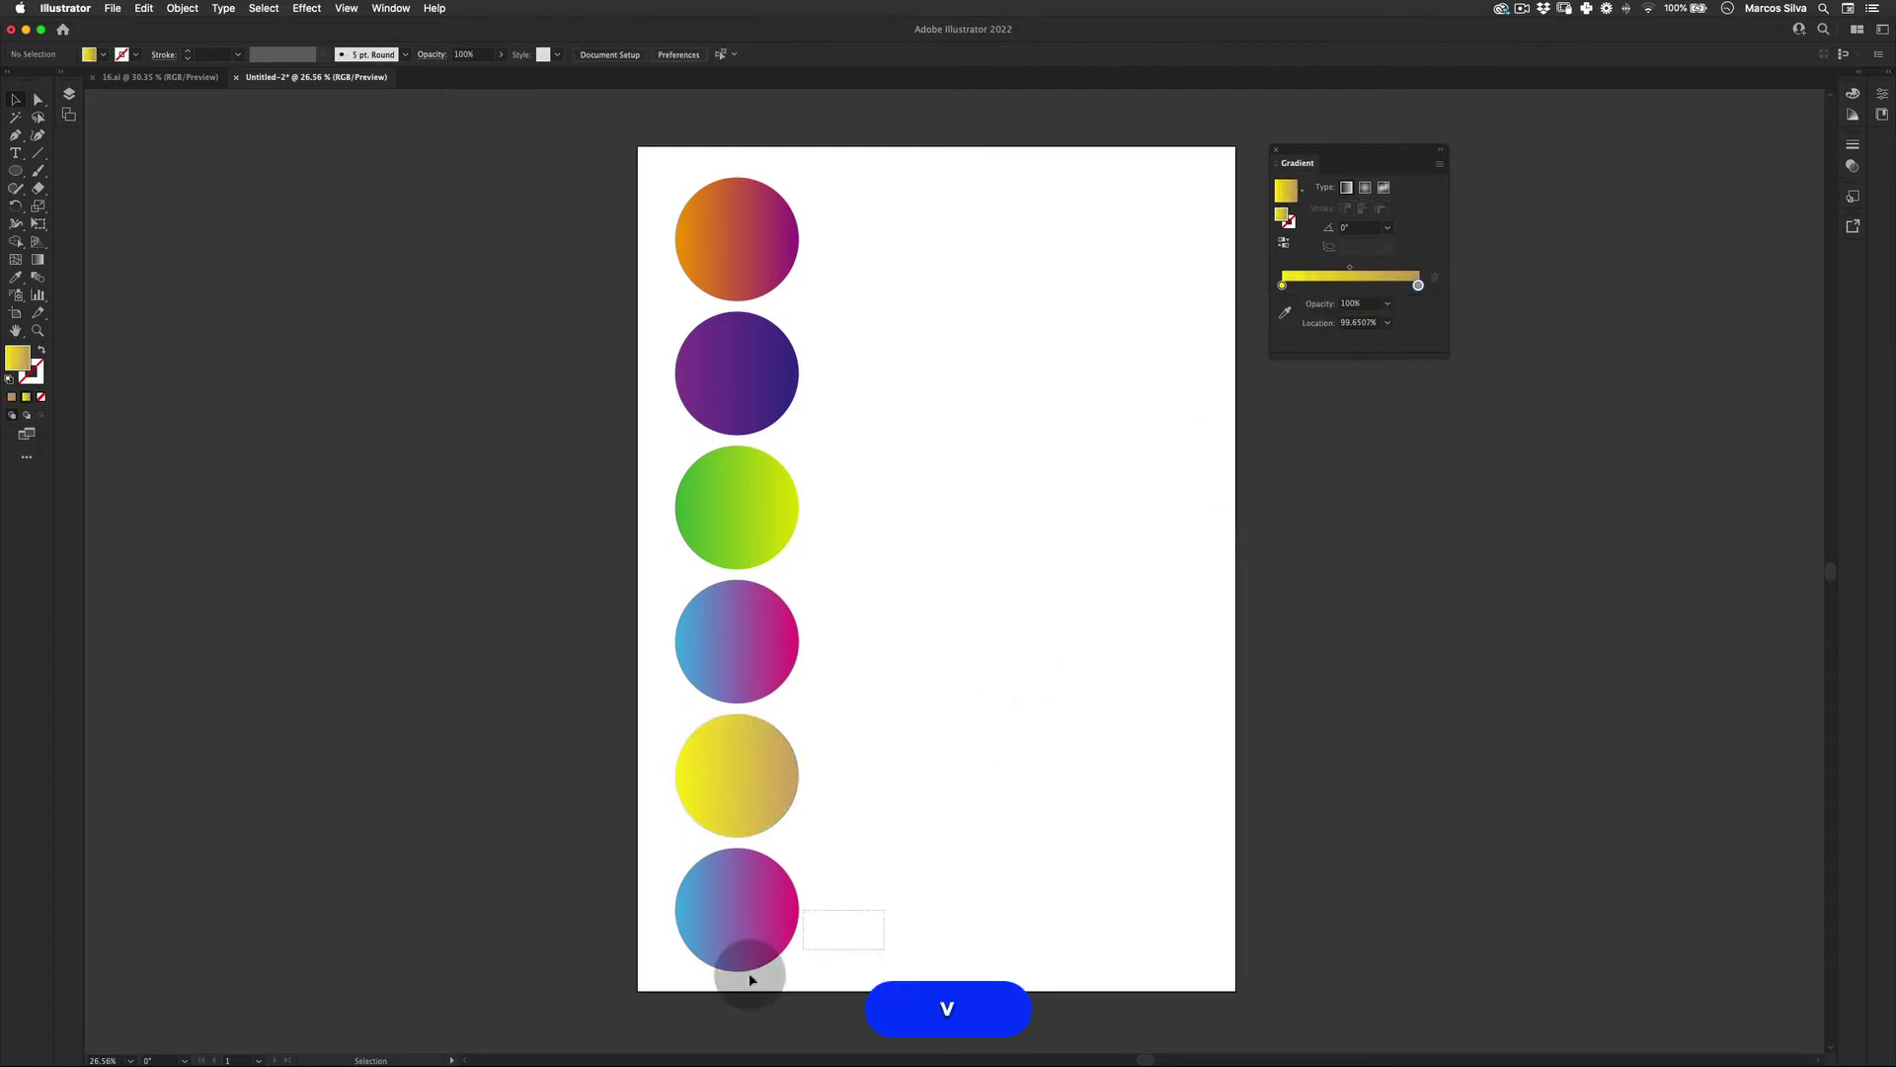
# Recolor the bottom circle's gradient with purple at the start stop and green at the end stop
pyautogui.click(749, 966)
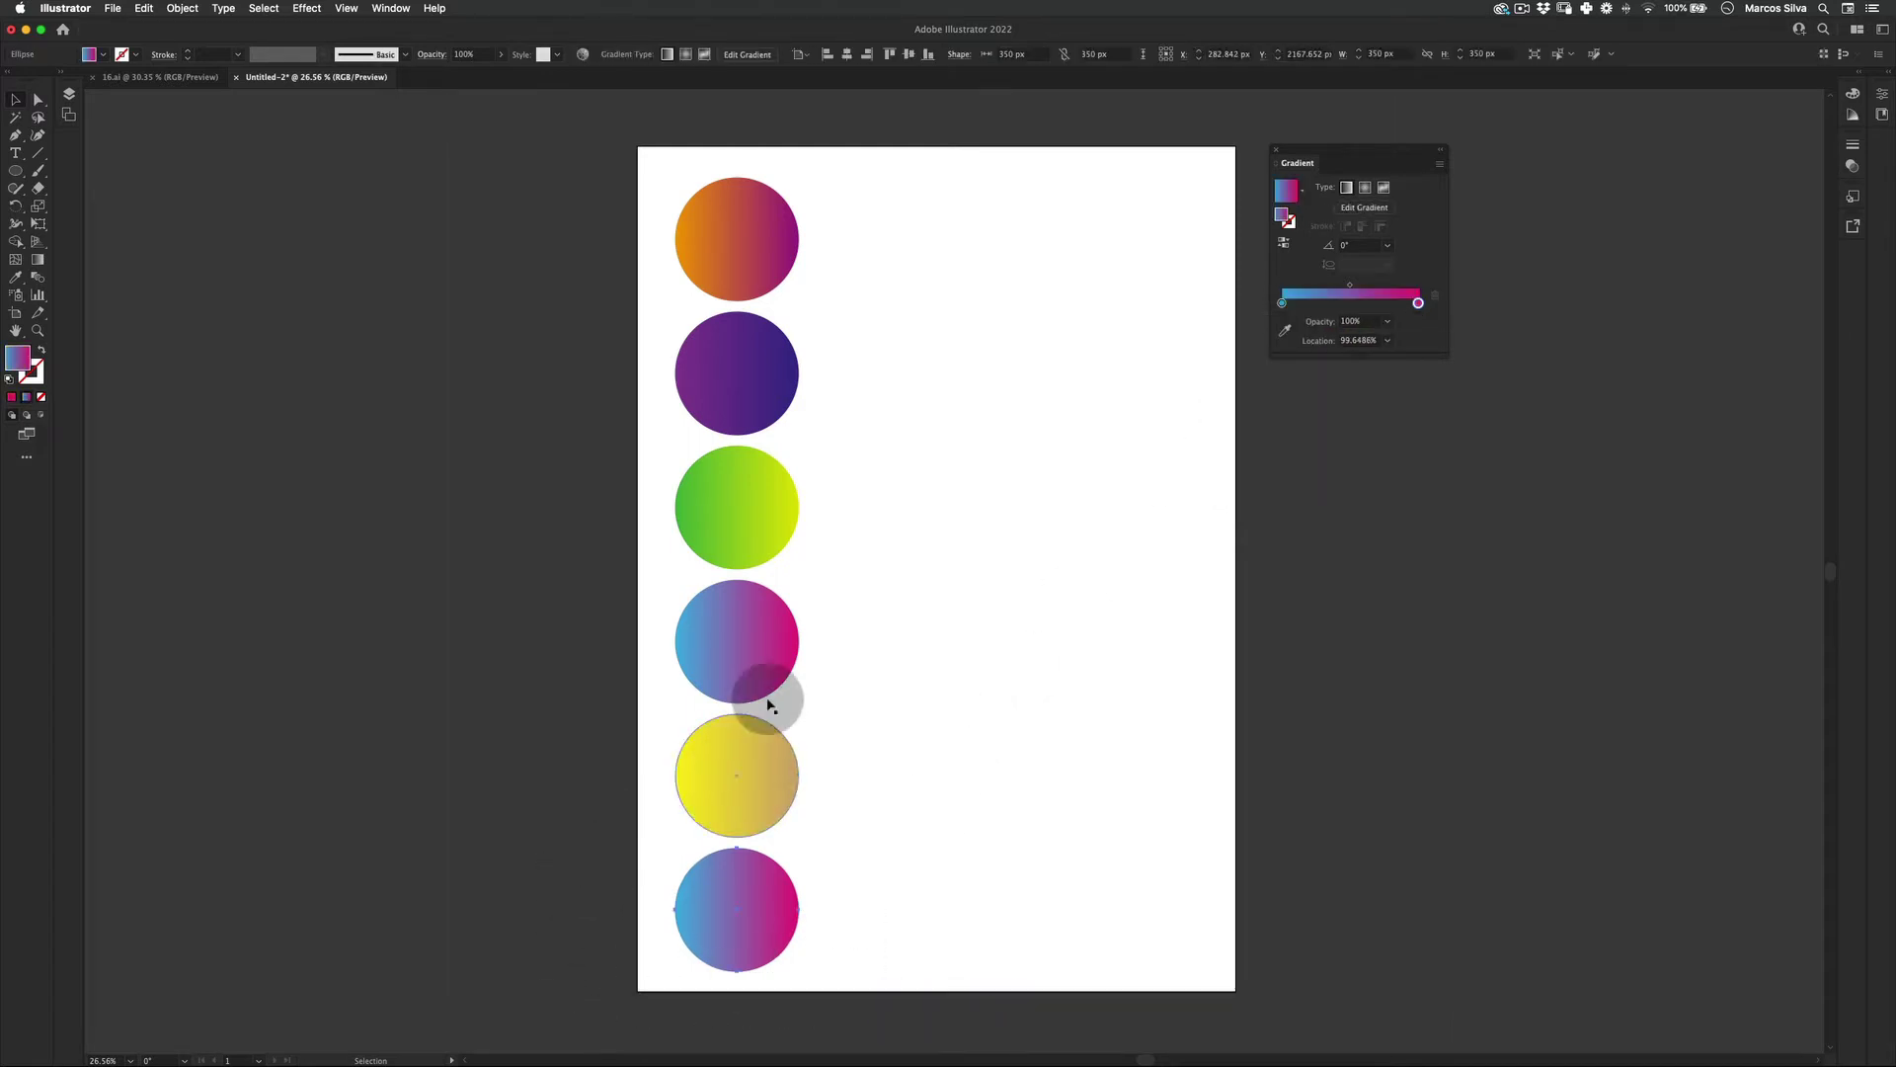
pyautogui.doubleClick(1281, 303)
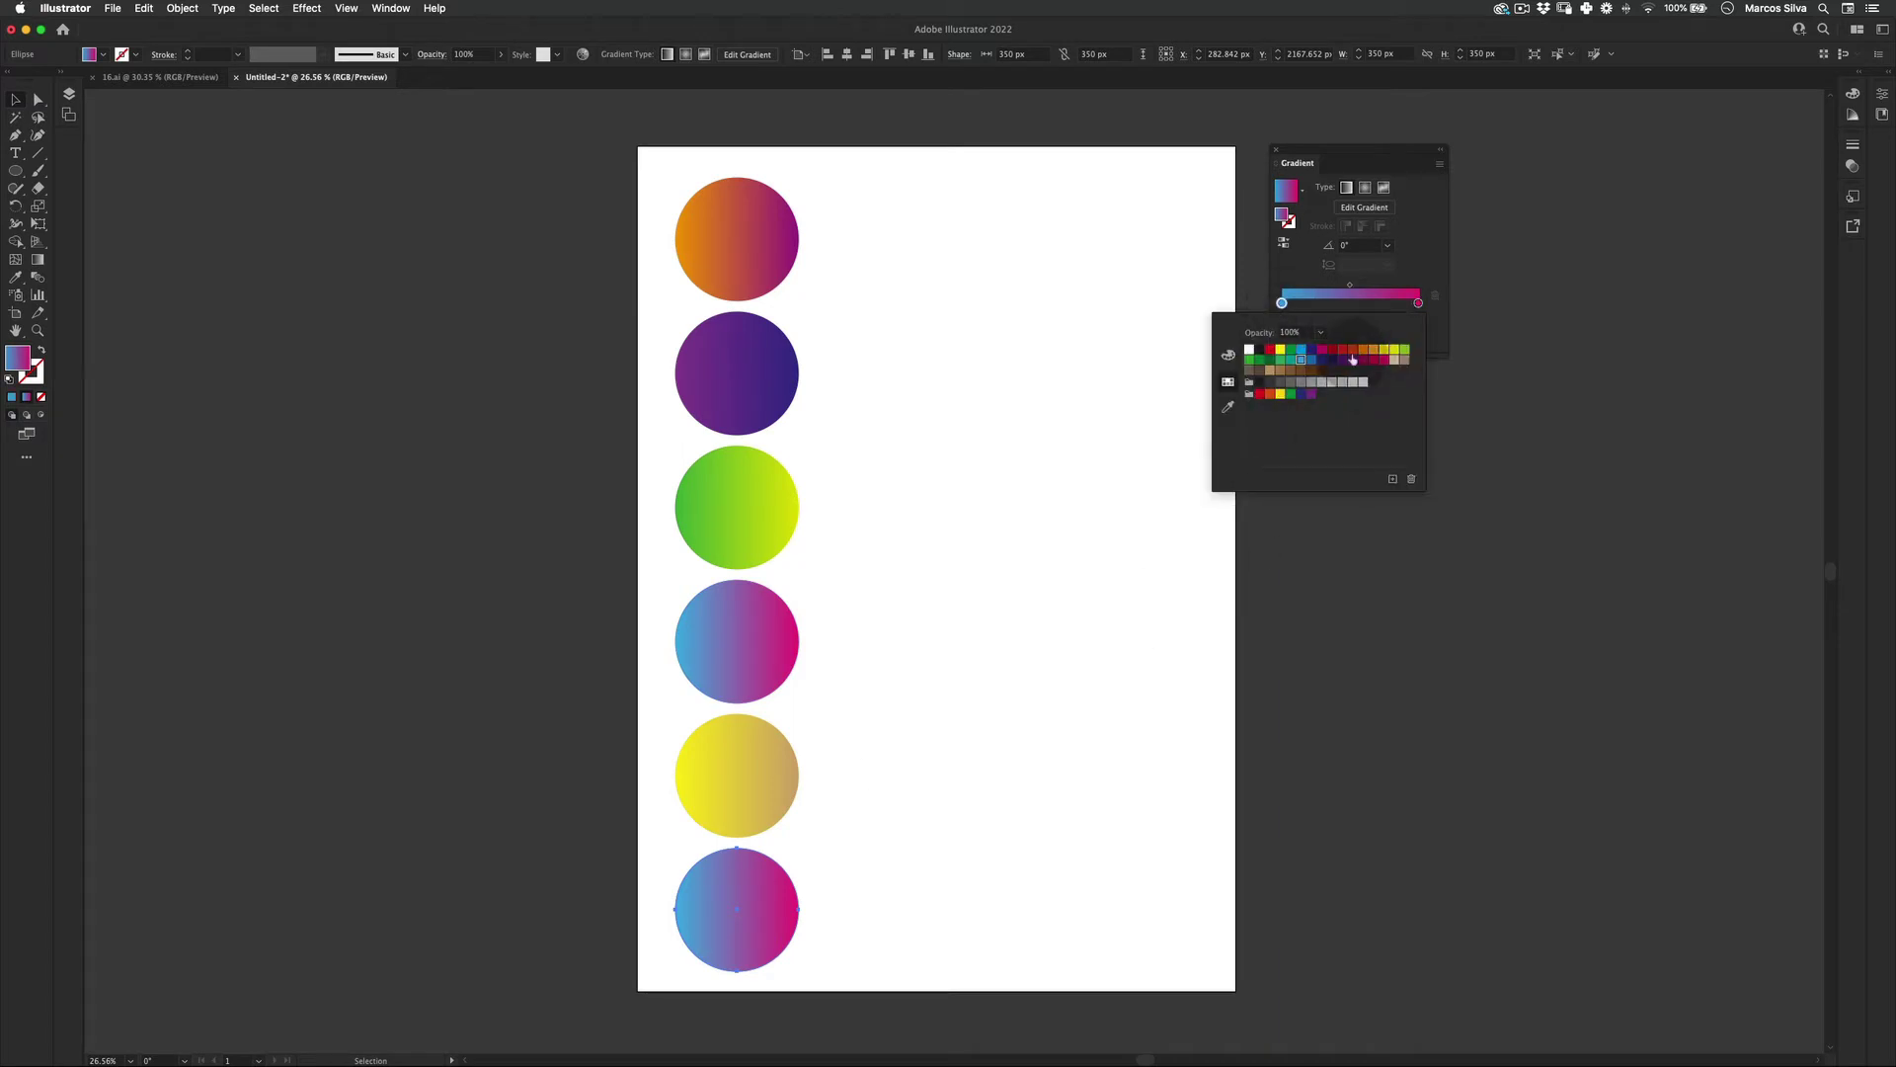
pyautogui.click(1355, 362)
pyautogui.doubleClick(1418, 303)
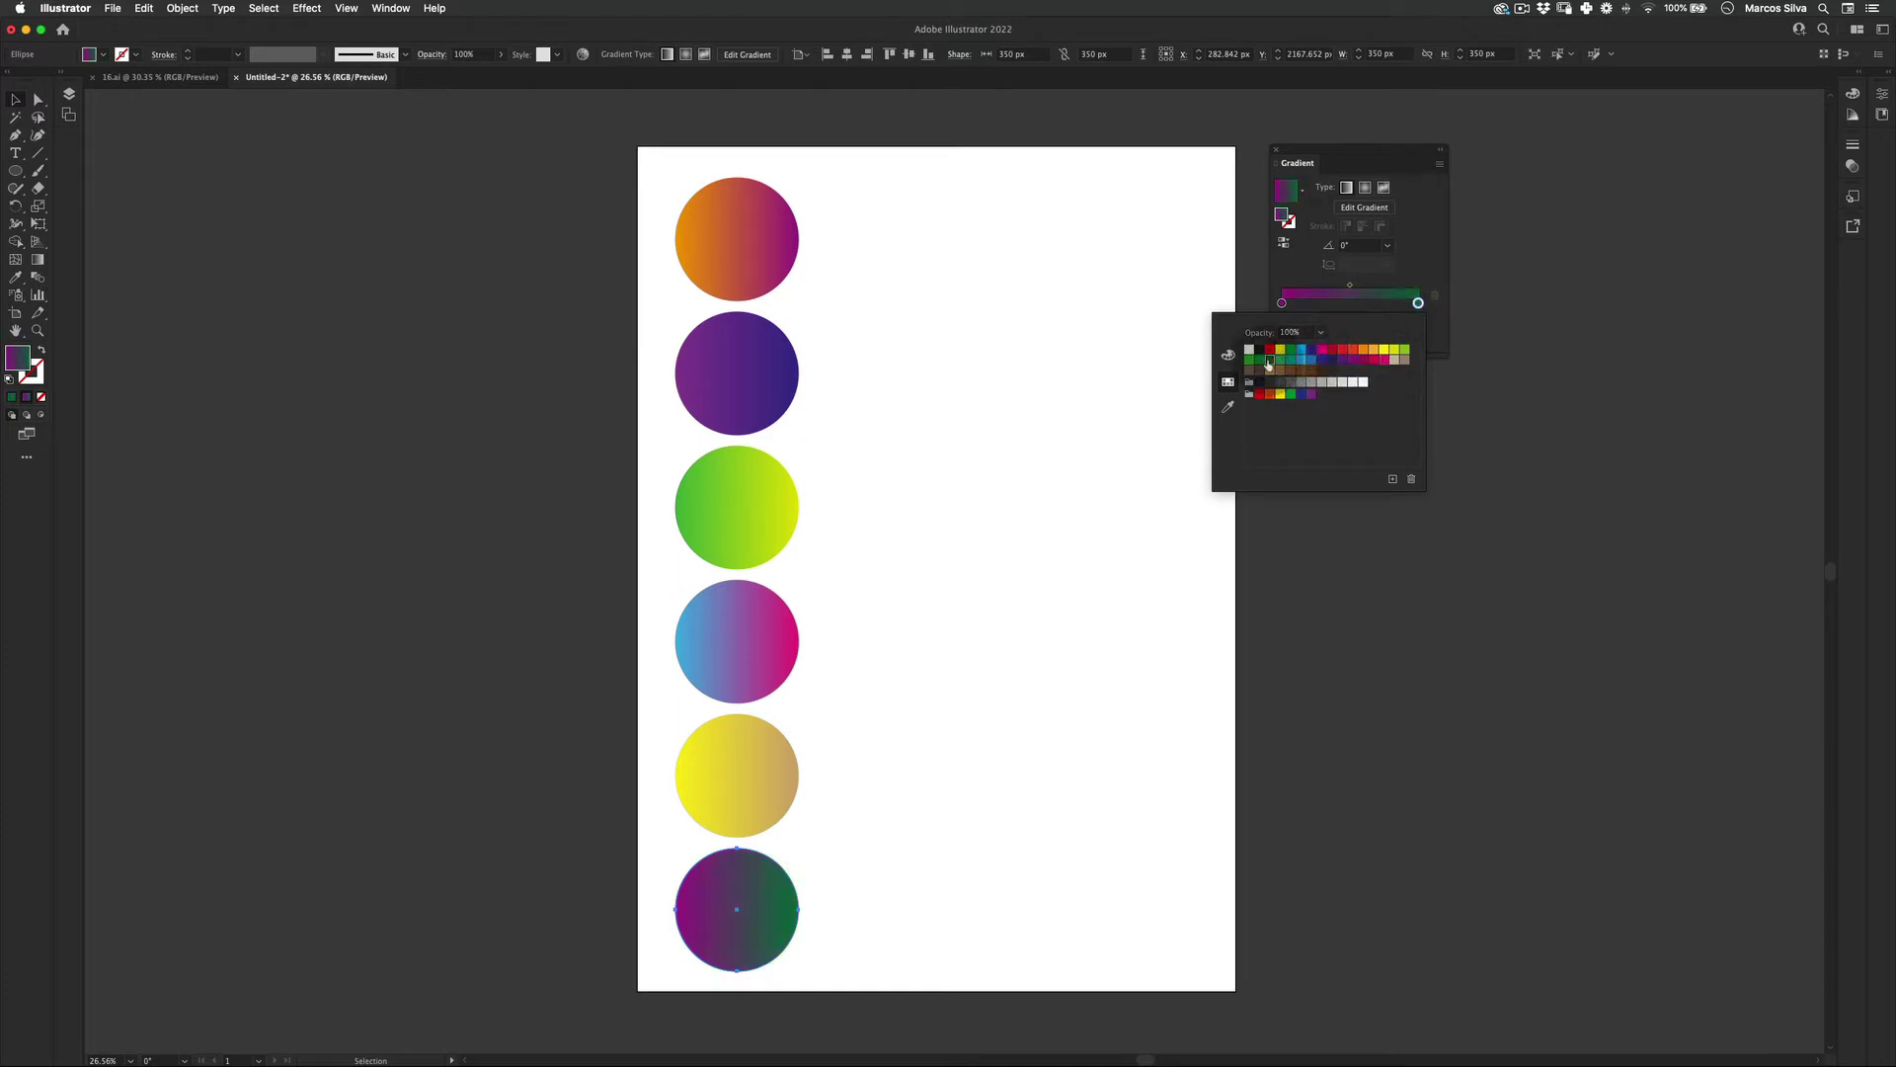
pyautogui.click(1258, 361)
pyautogui.click(1246, 362)
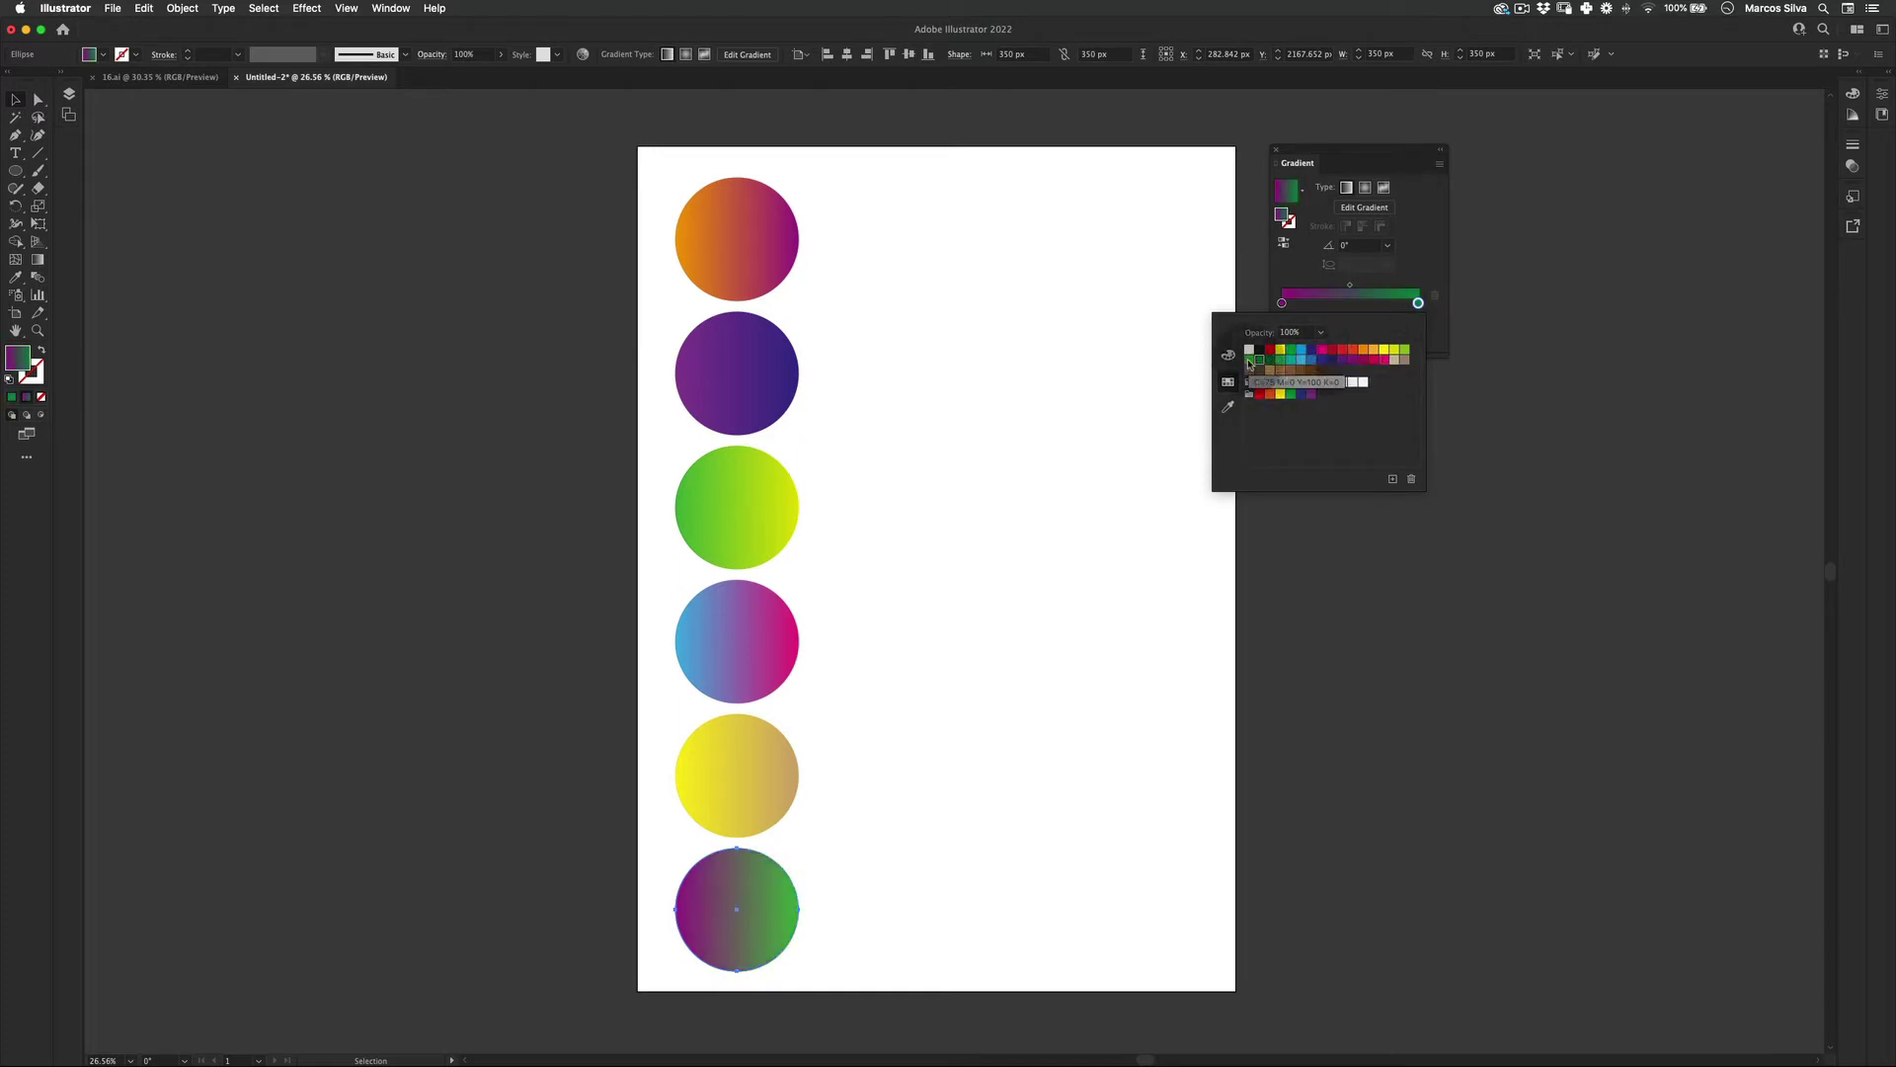
pyautogui.click(1058, 580)
pyautogui.press('v')
pyautogui.click(829, 833)
# Select all six circles in the column and make a blend from them
pyautogui.moveTo(980, 1049)
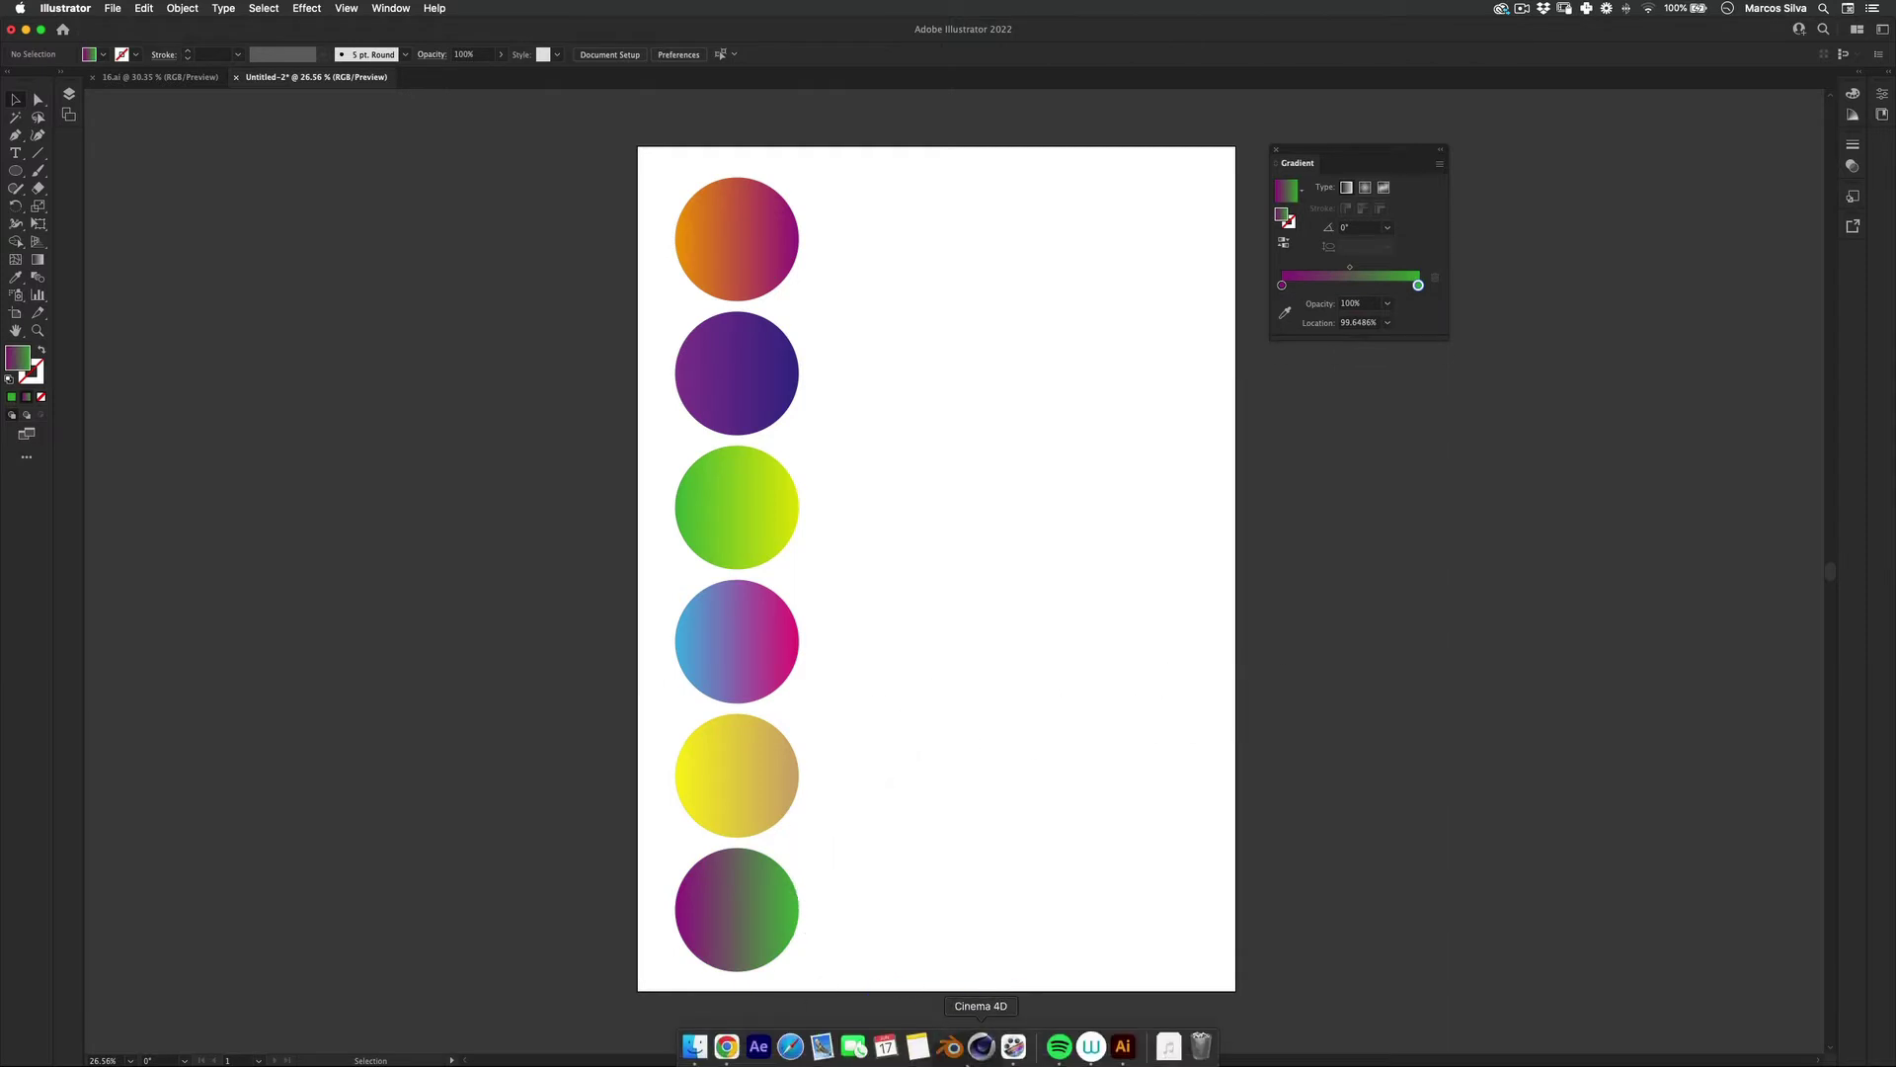
pyautogui.moveTo(974, 187); pyautogui.dragTo(570, 1044)
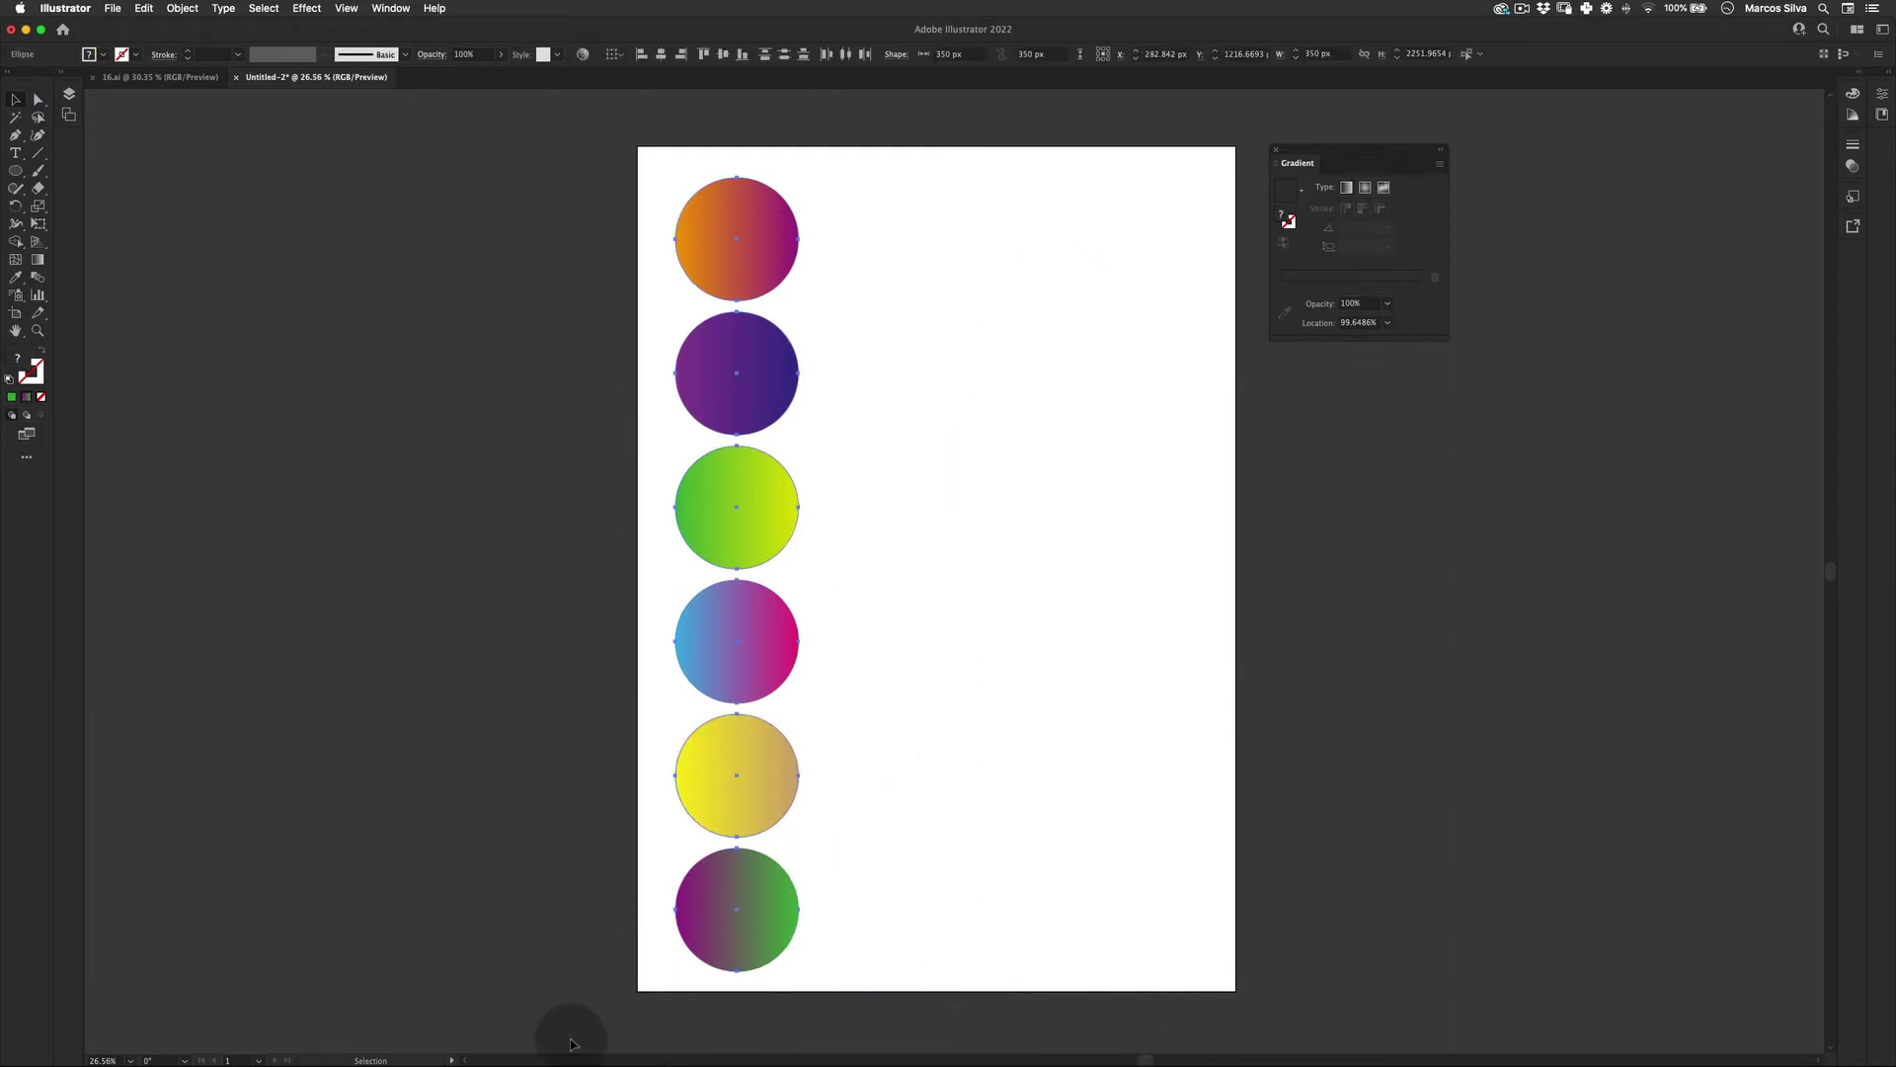
pyautogui.click(193, 8)
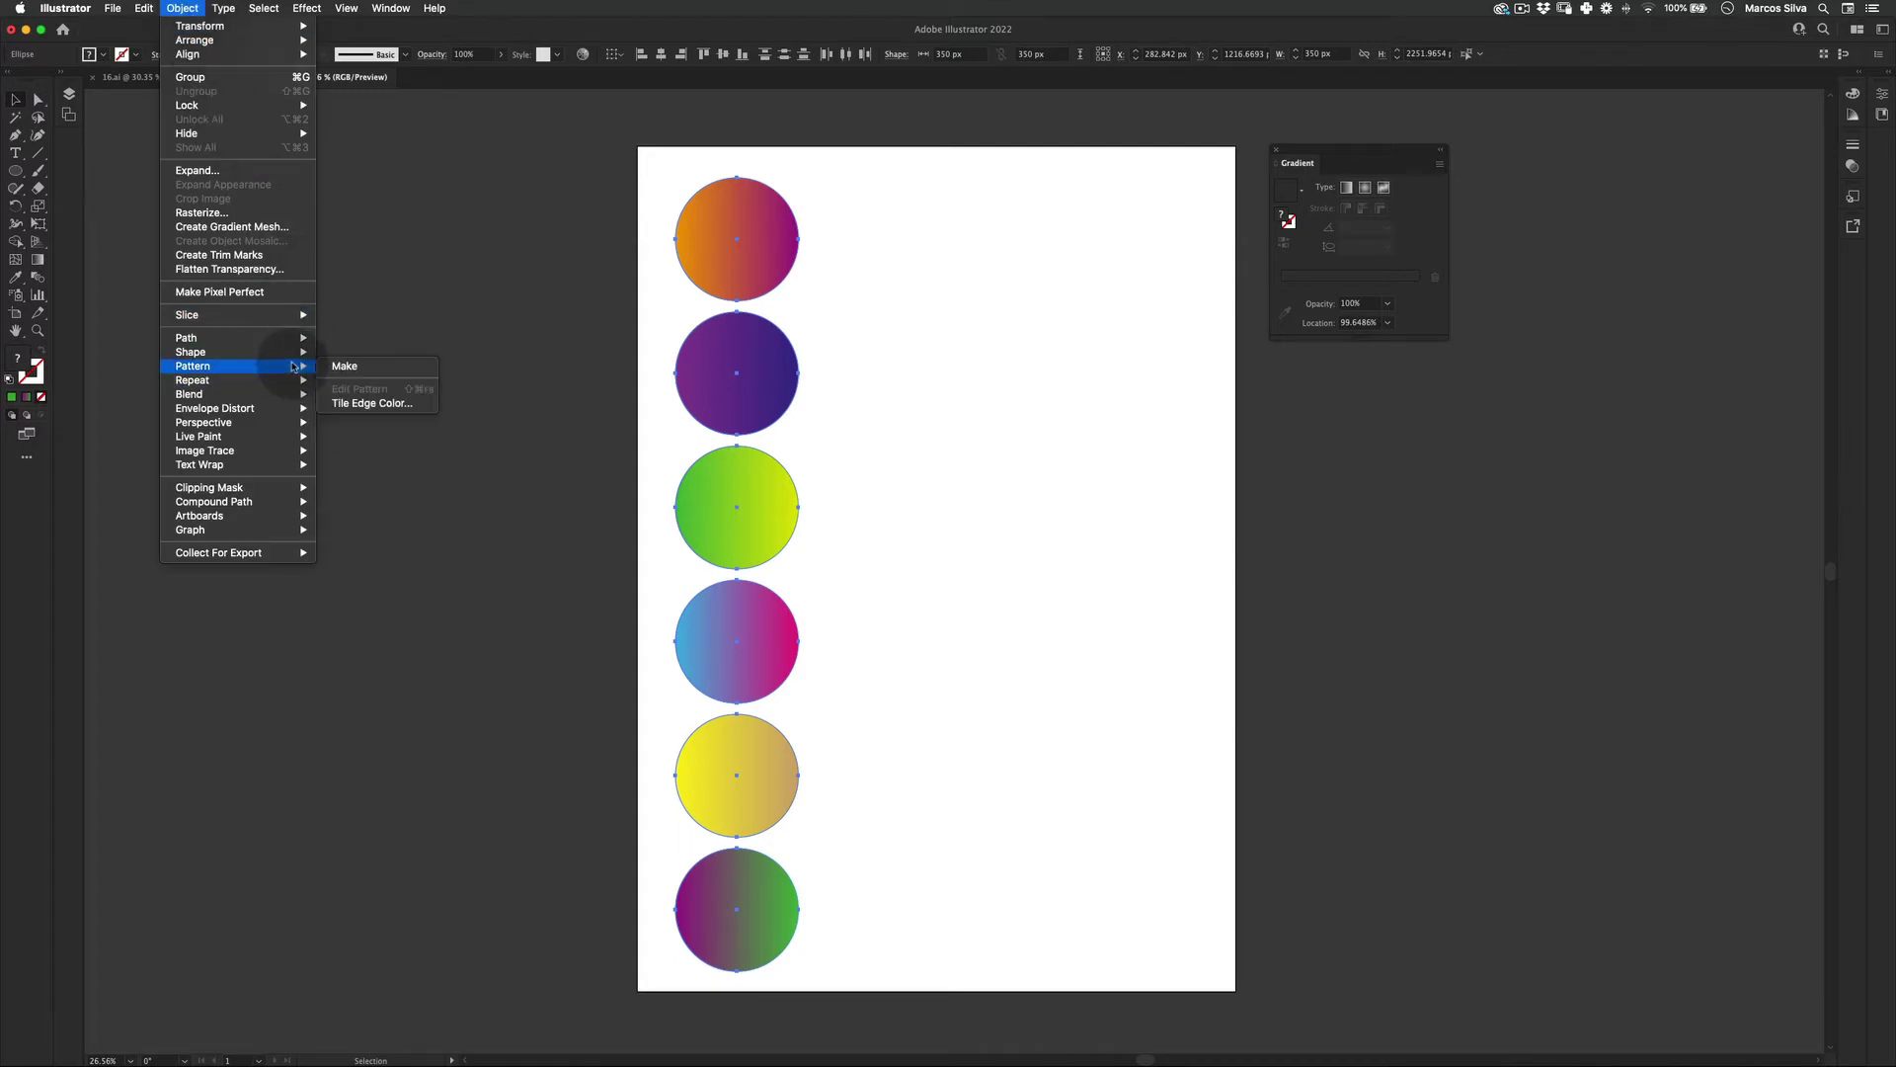
pyautogui.moveTo(287, 394)
pyautogui.click(367, 394)
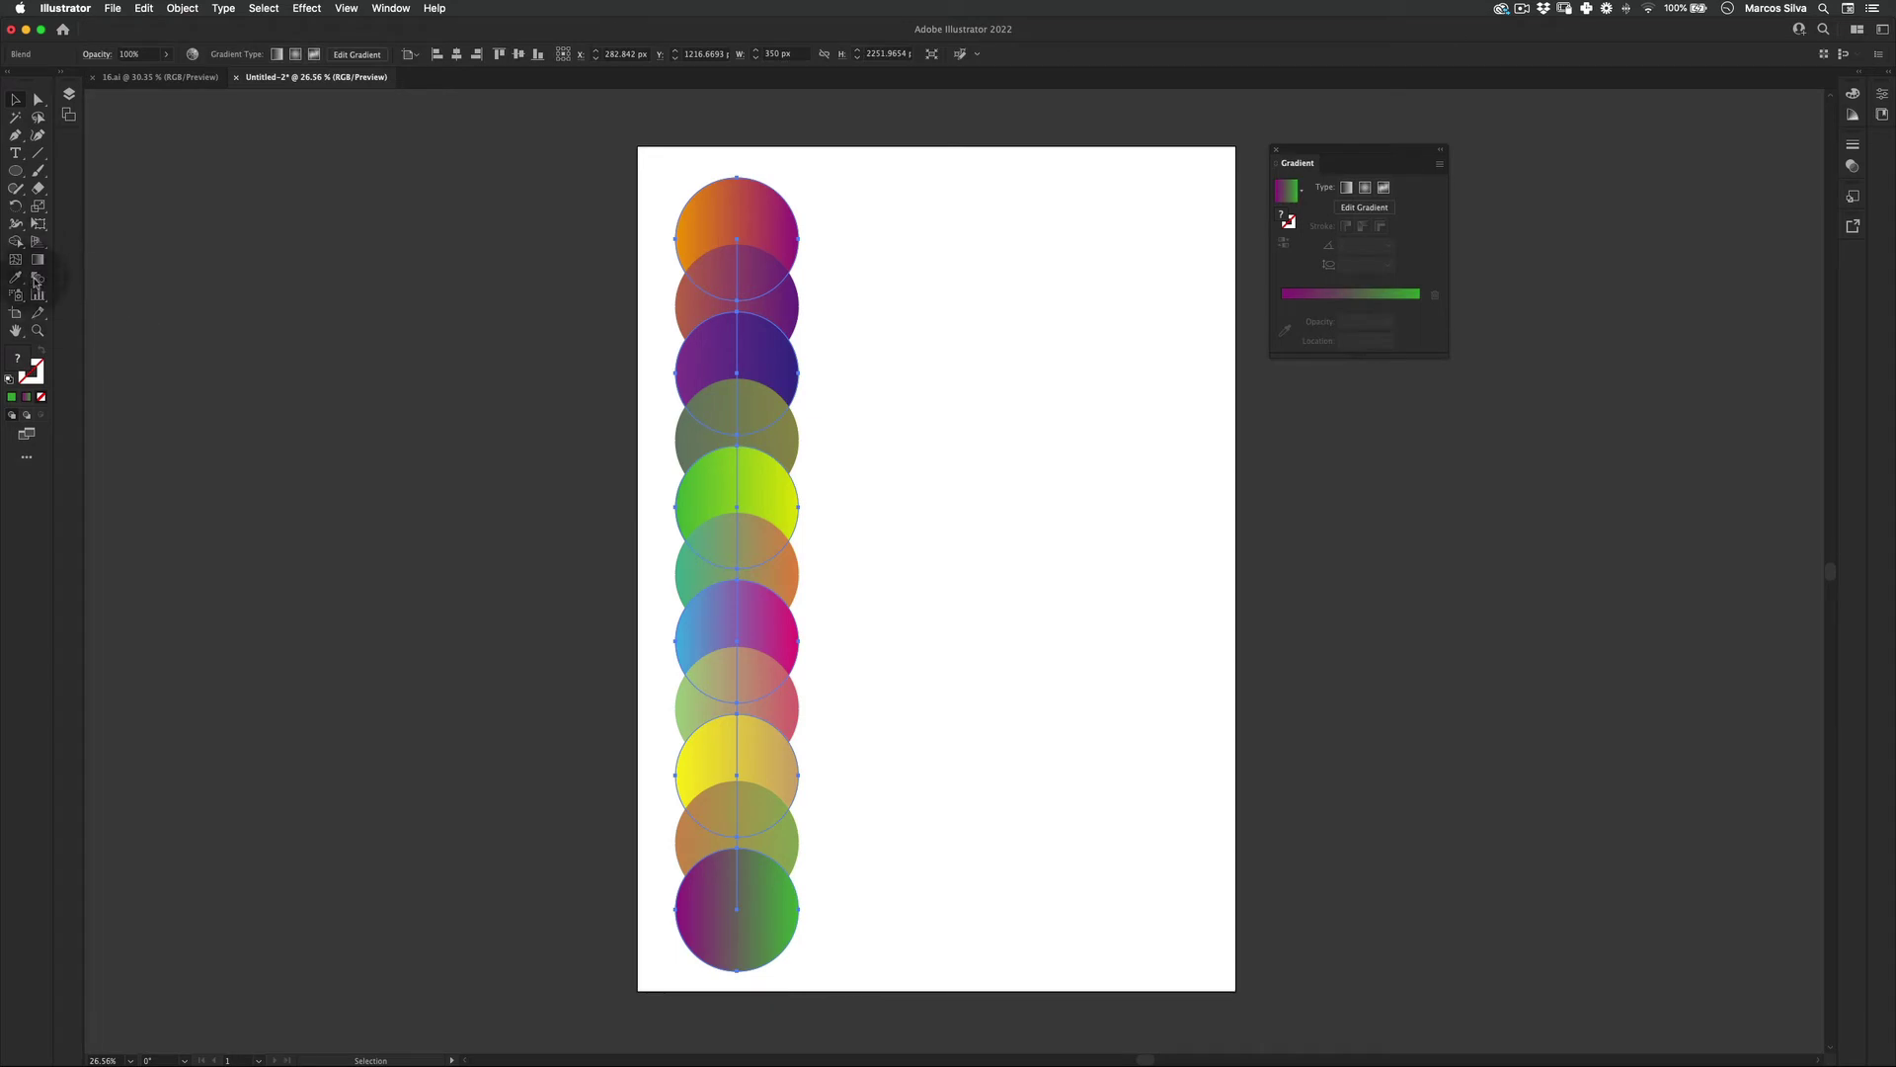
# Set the blend's spacing to Specified Steps with 250 steps, and deselect it
pyautogui.doubleClick(36, 278)
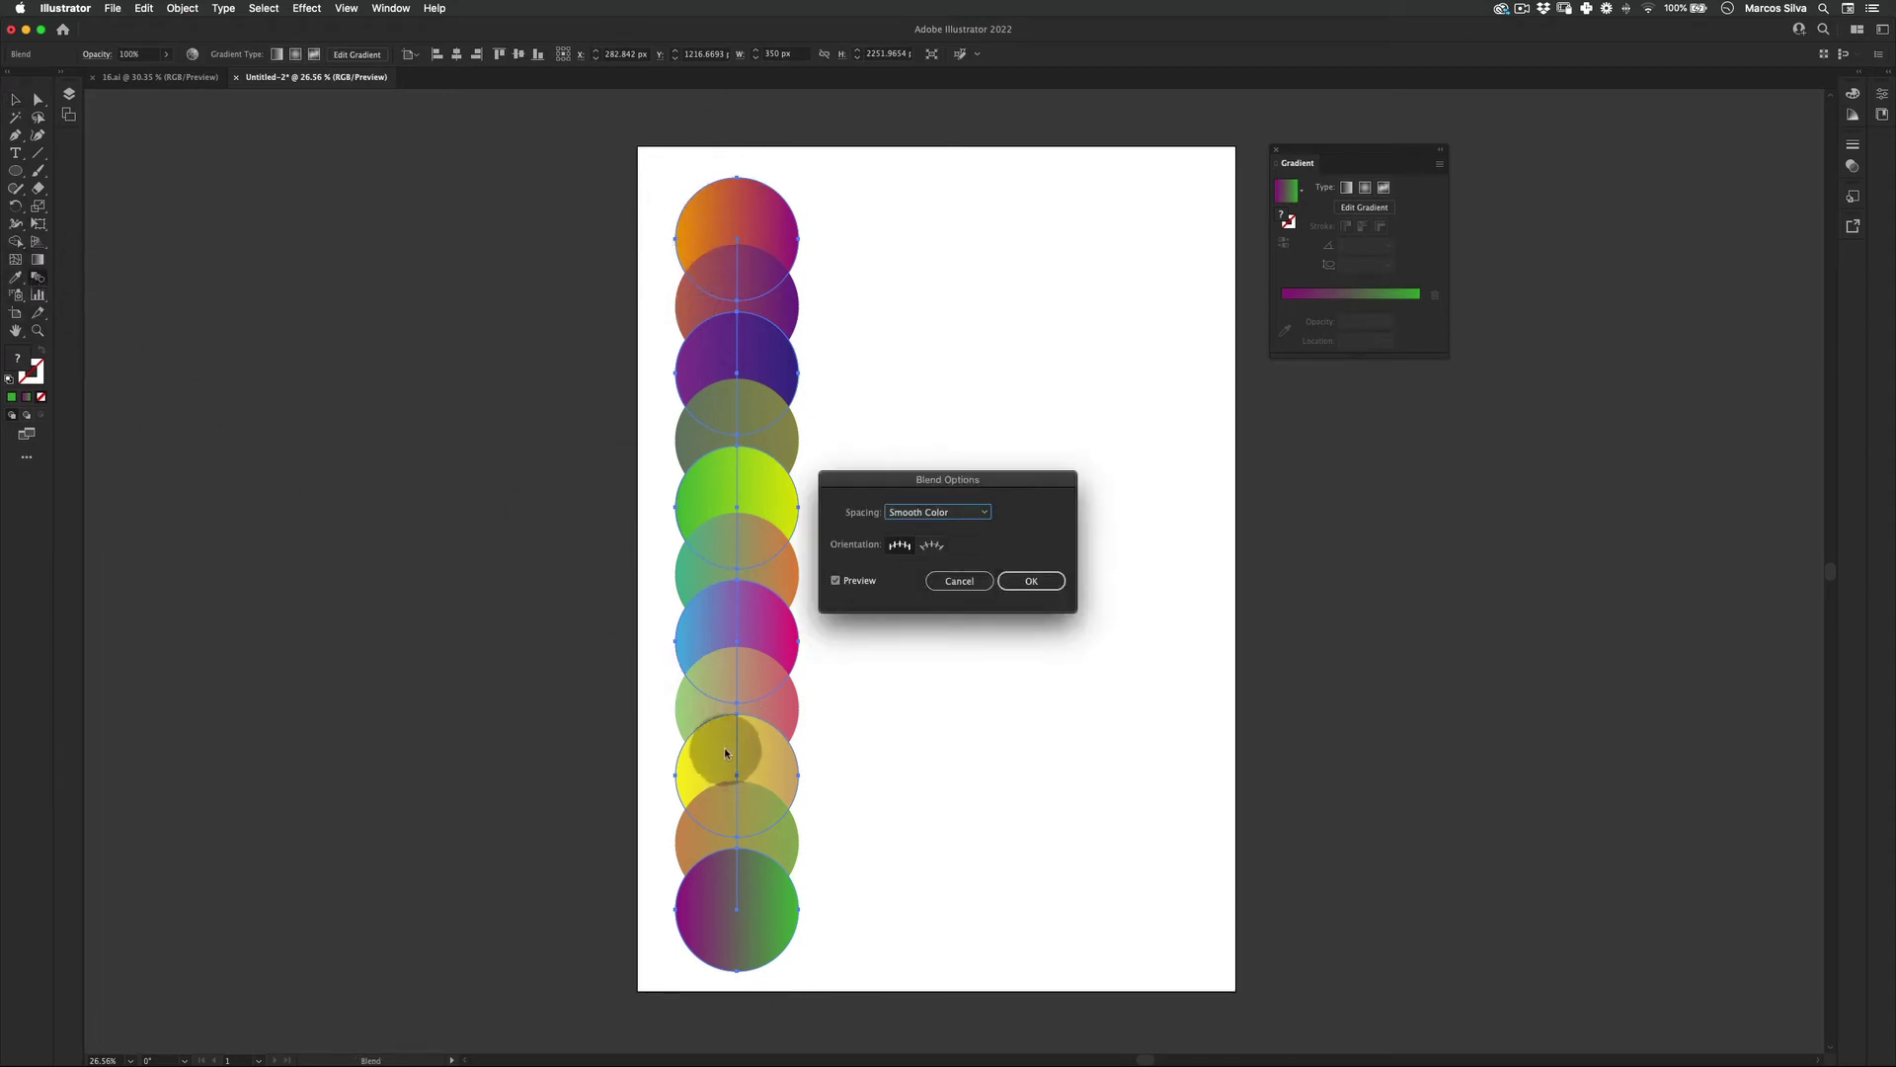
pyautogui.click(974, 512)
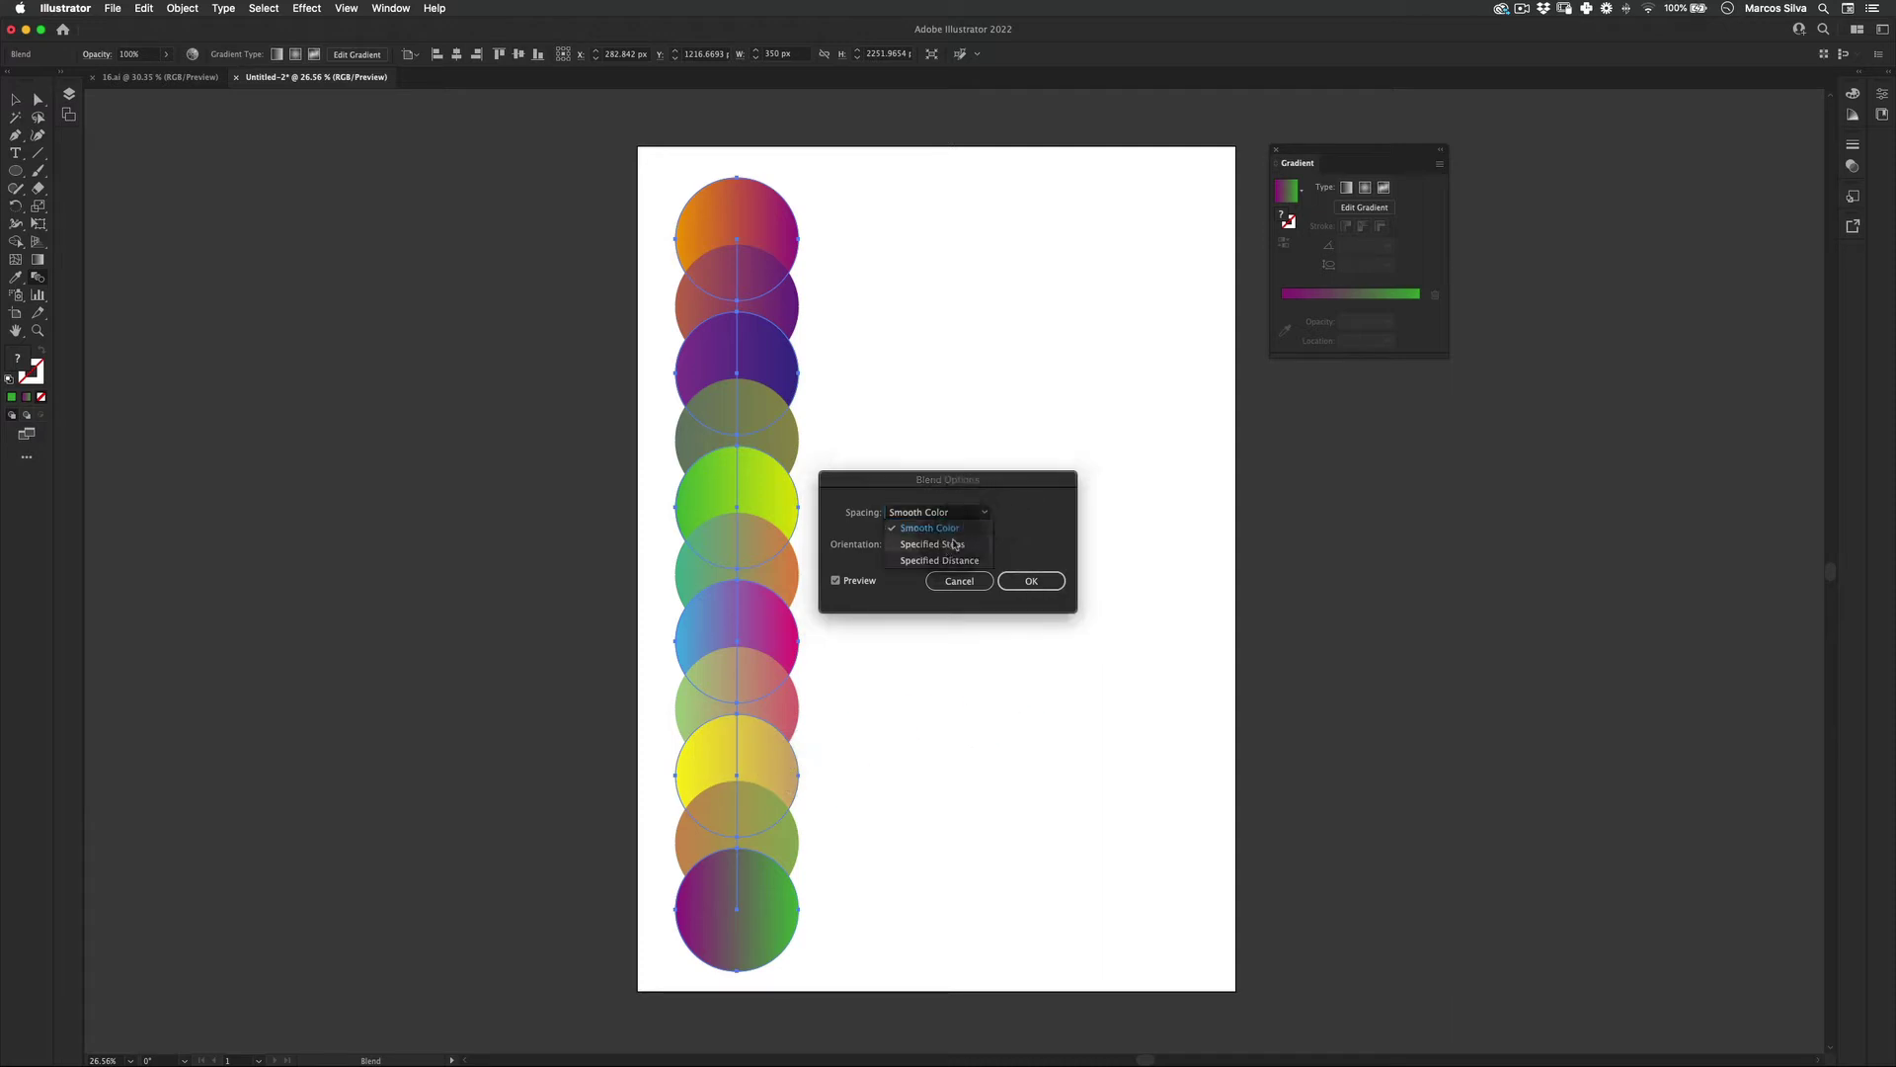
pyautogui.click(956, 545)
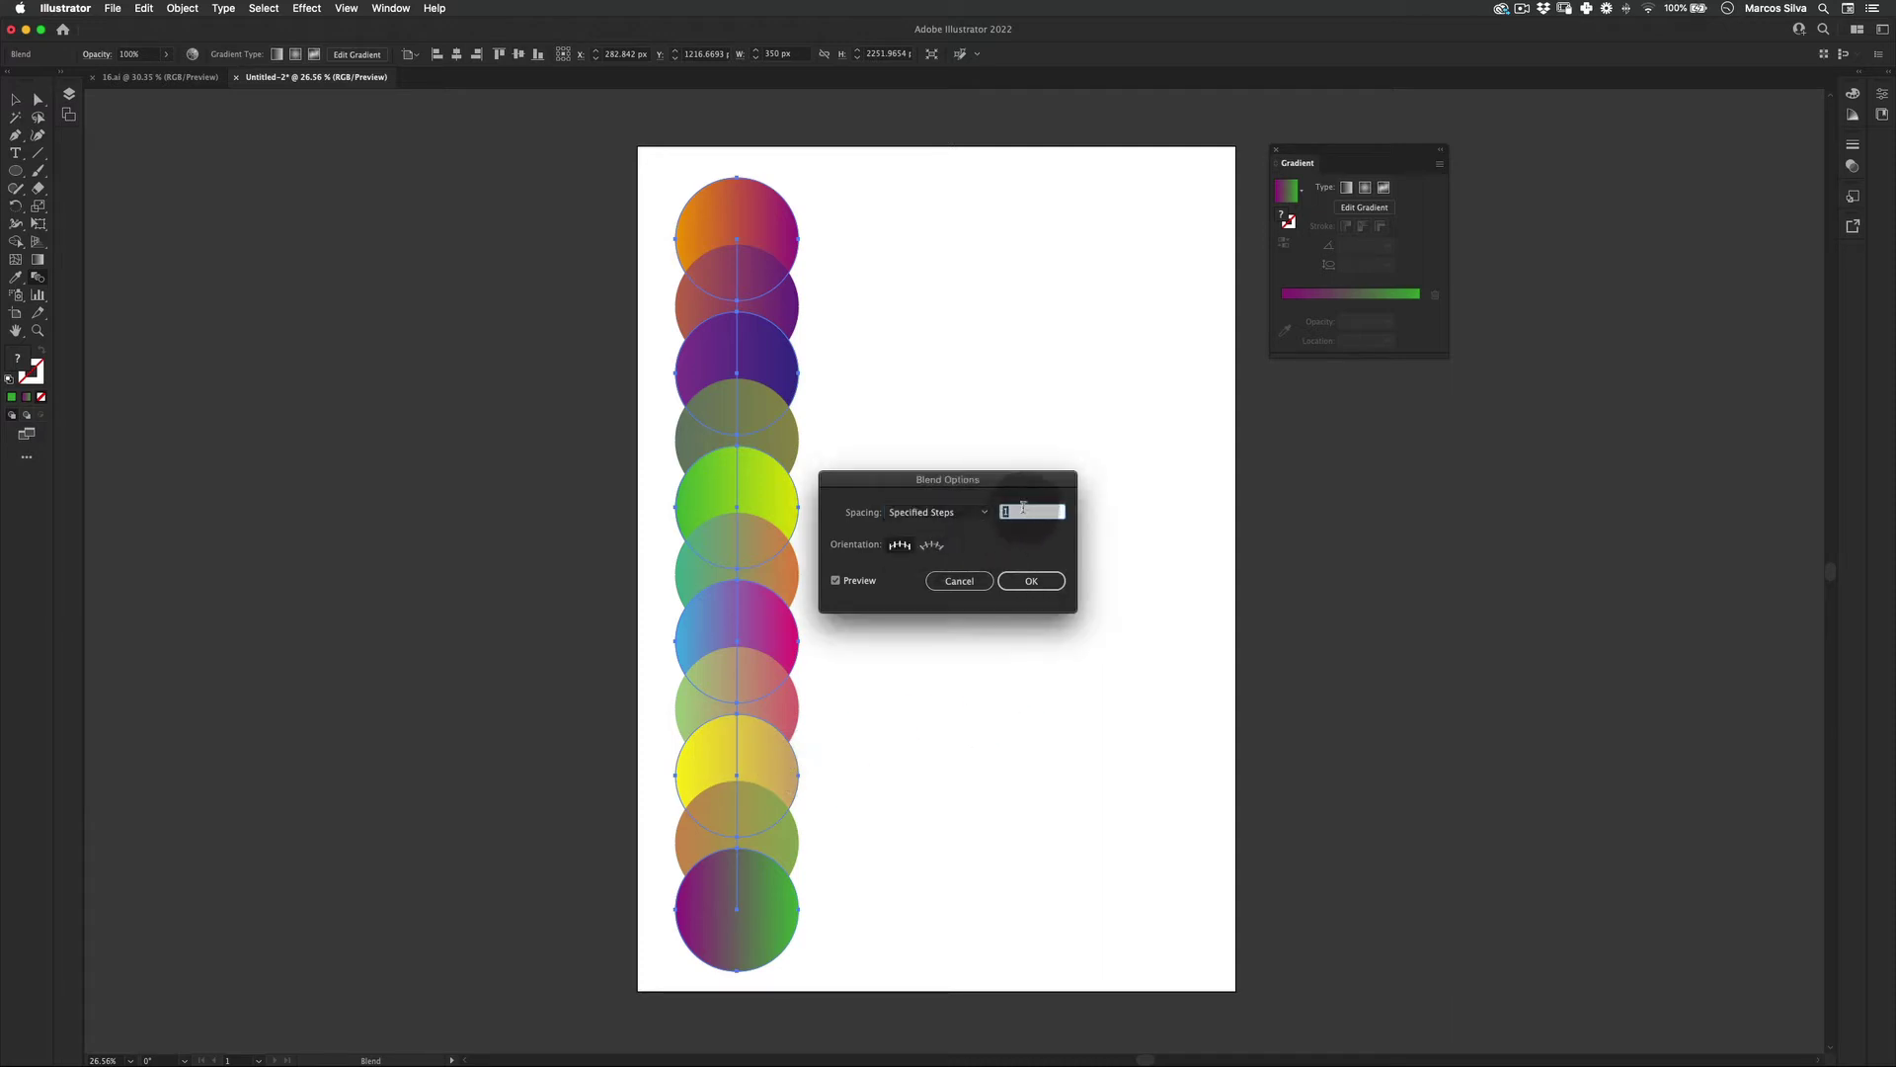
pyautogui.write('250')
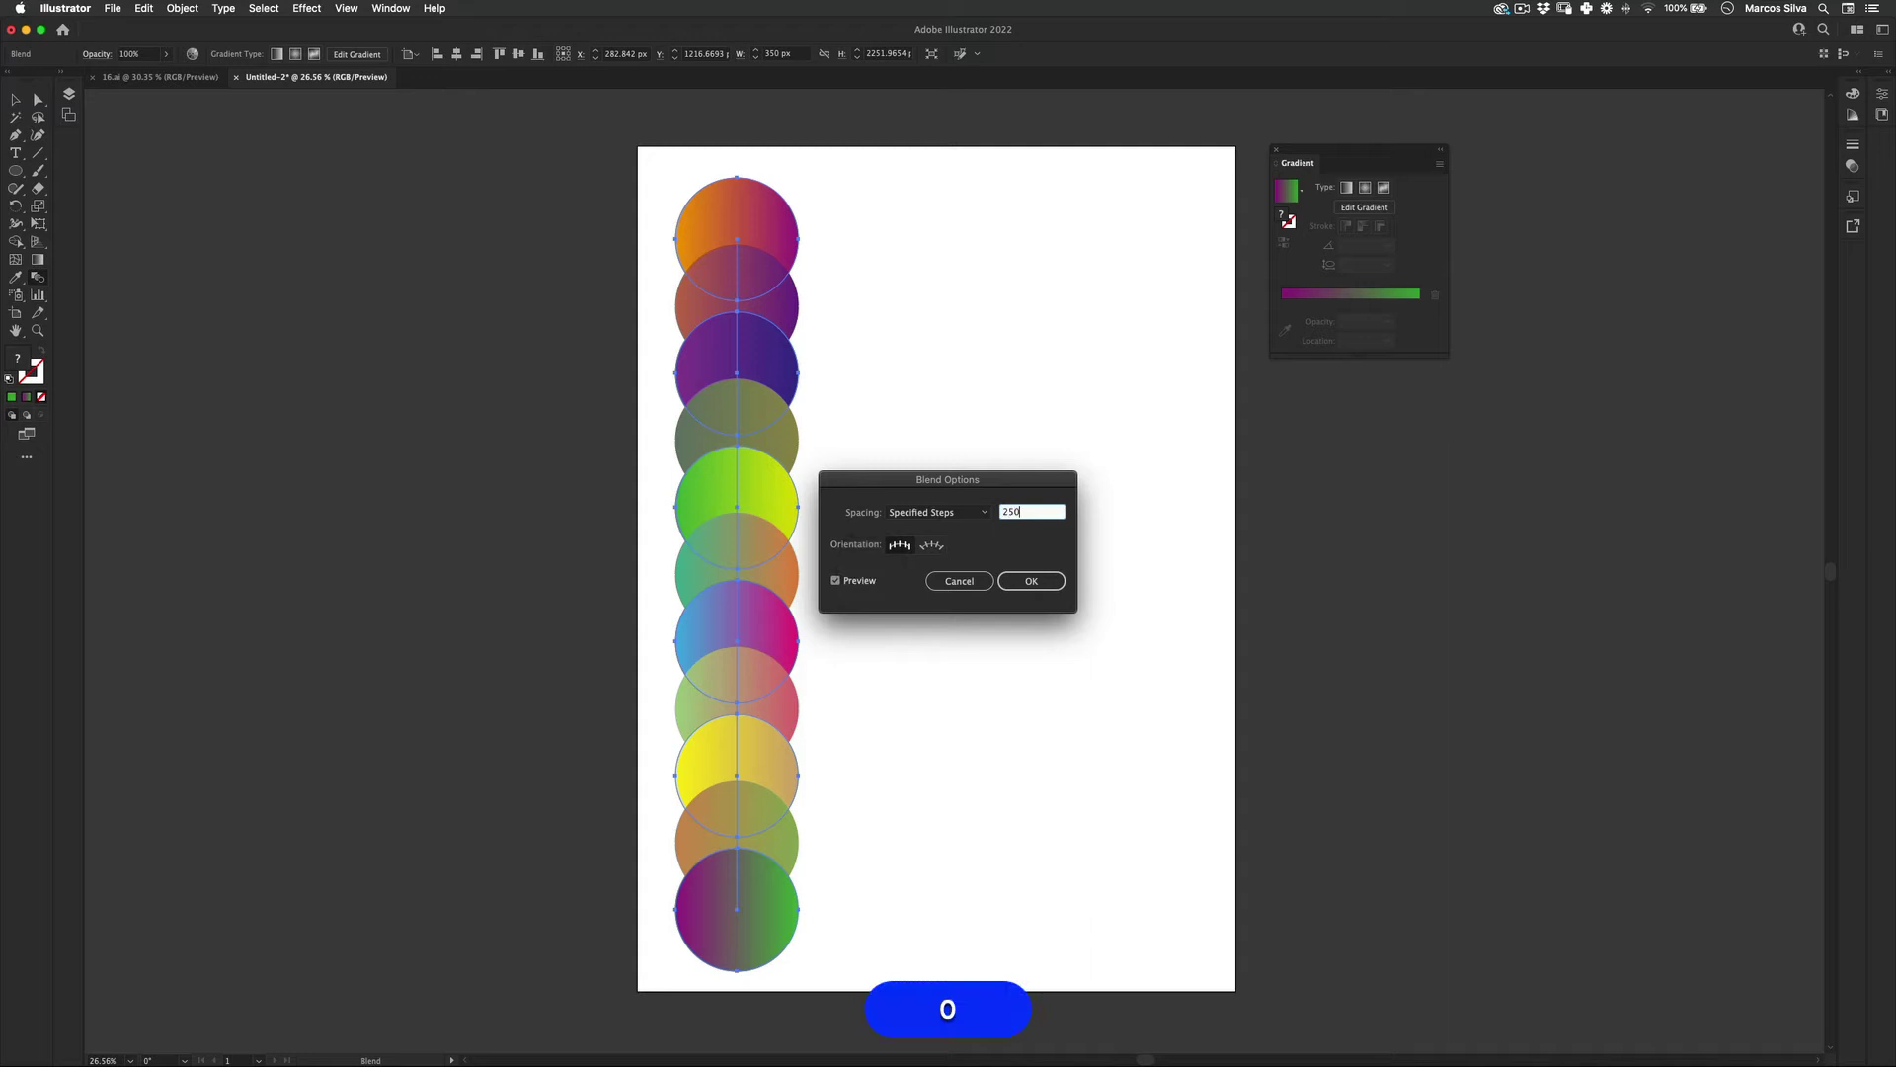
pyautogui.click(1031, 581)
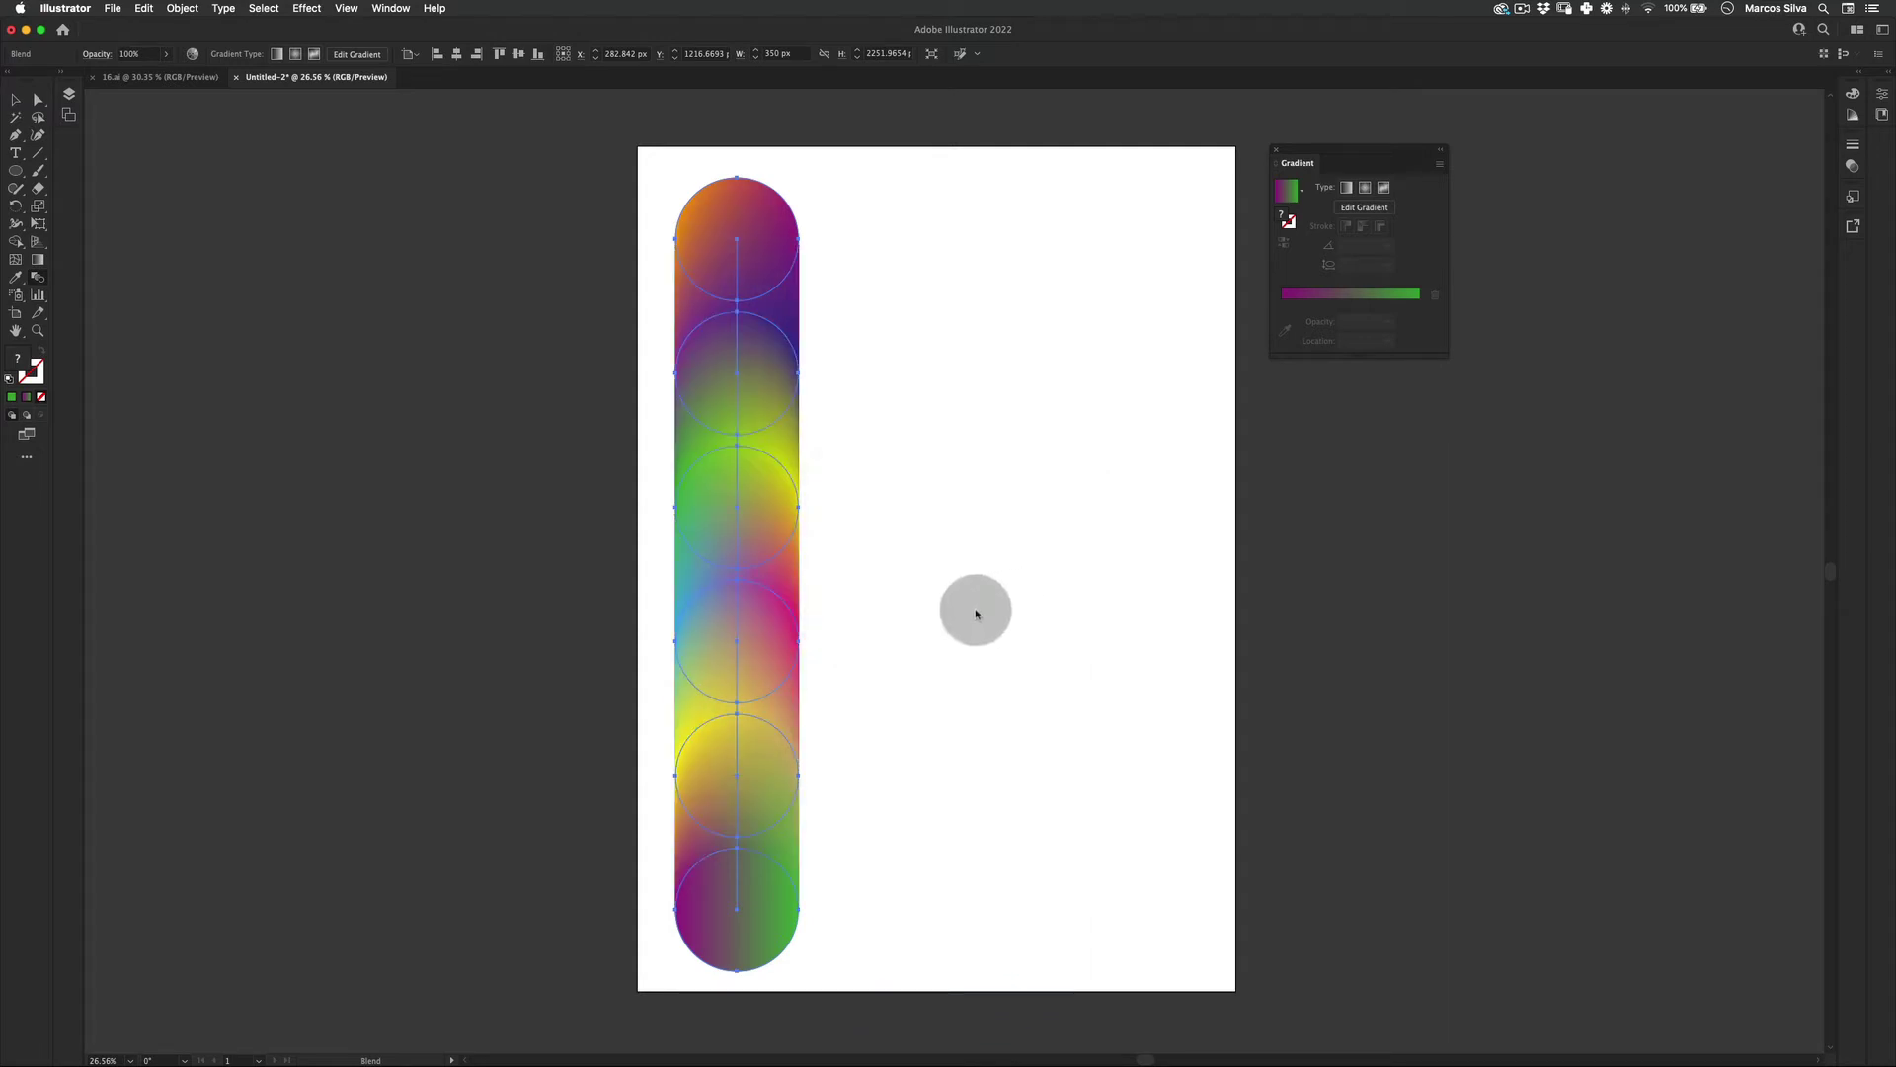
pyautogui.press('v')
pyautogui.click(1034, 756)
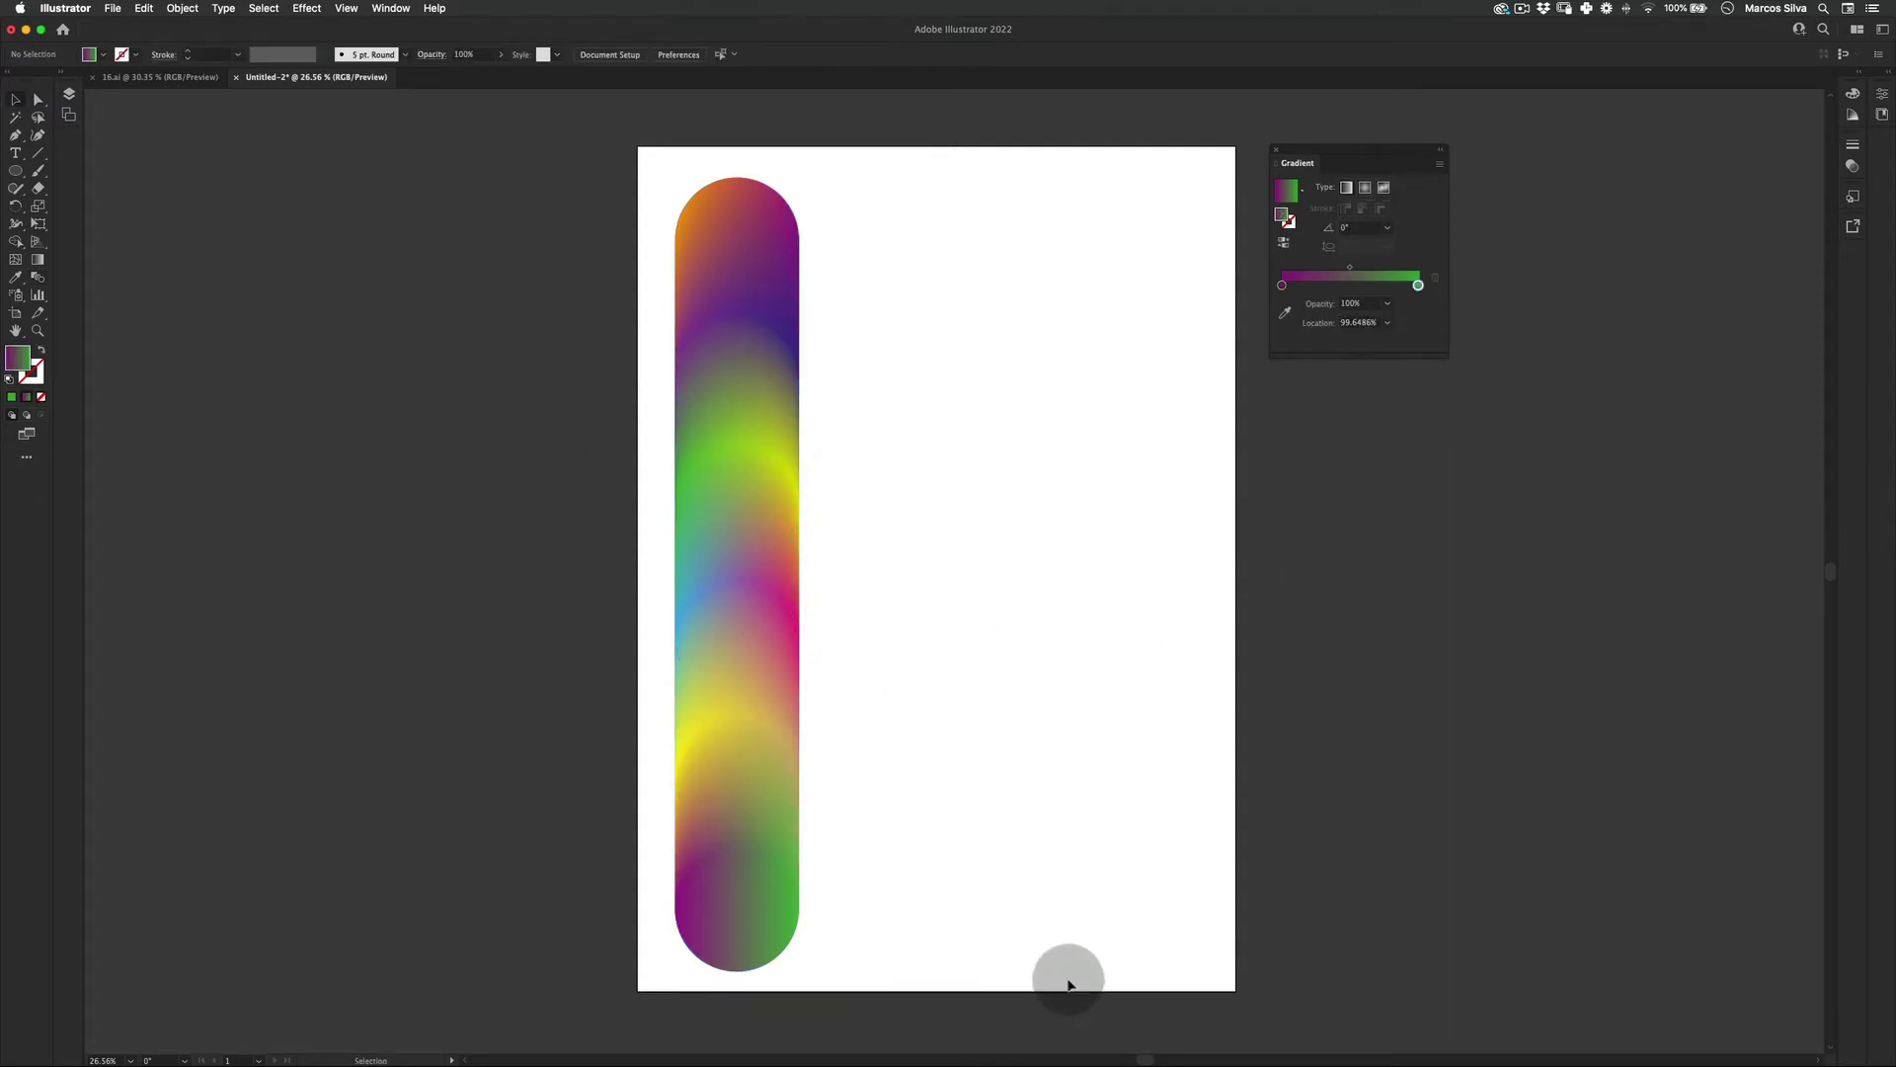
pyautogui.moveTo(759, 596); pyautogui.dragTo(537, 622)
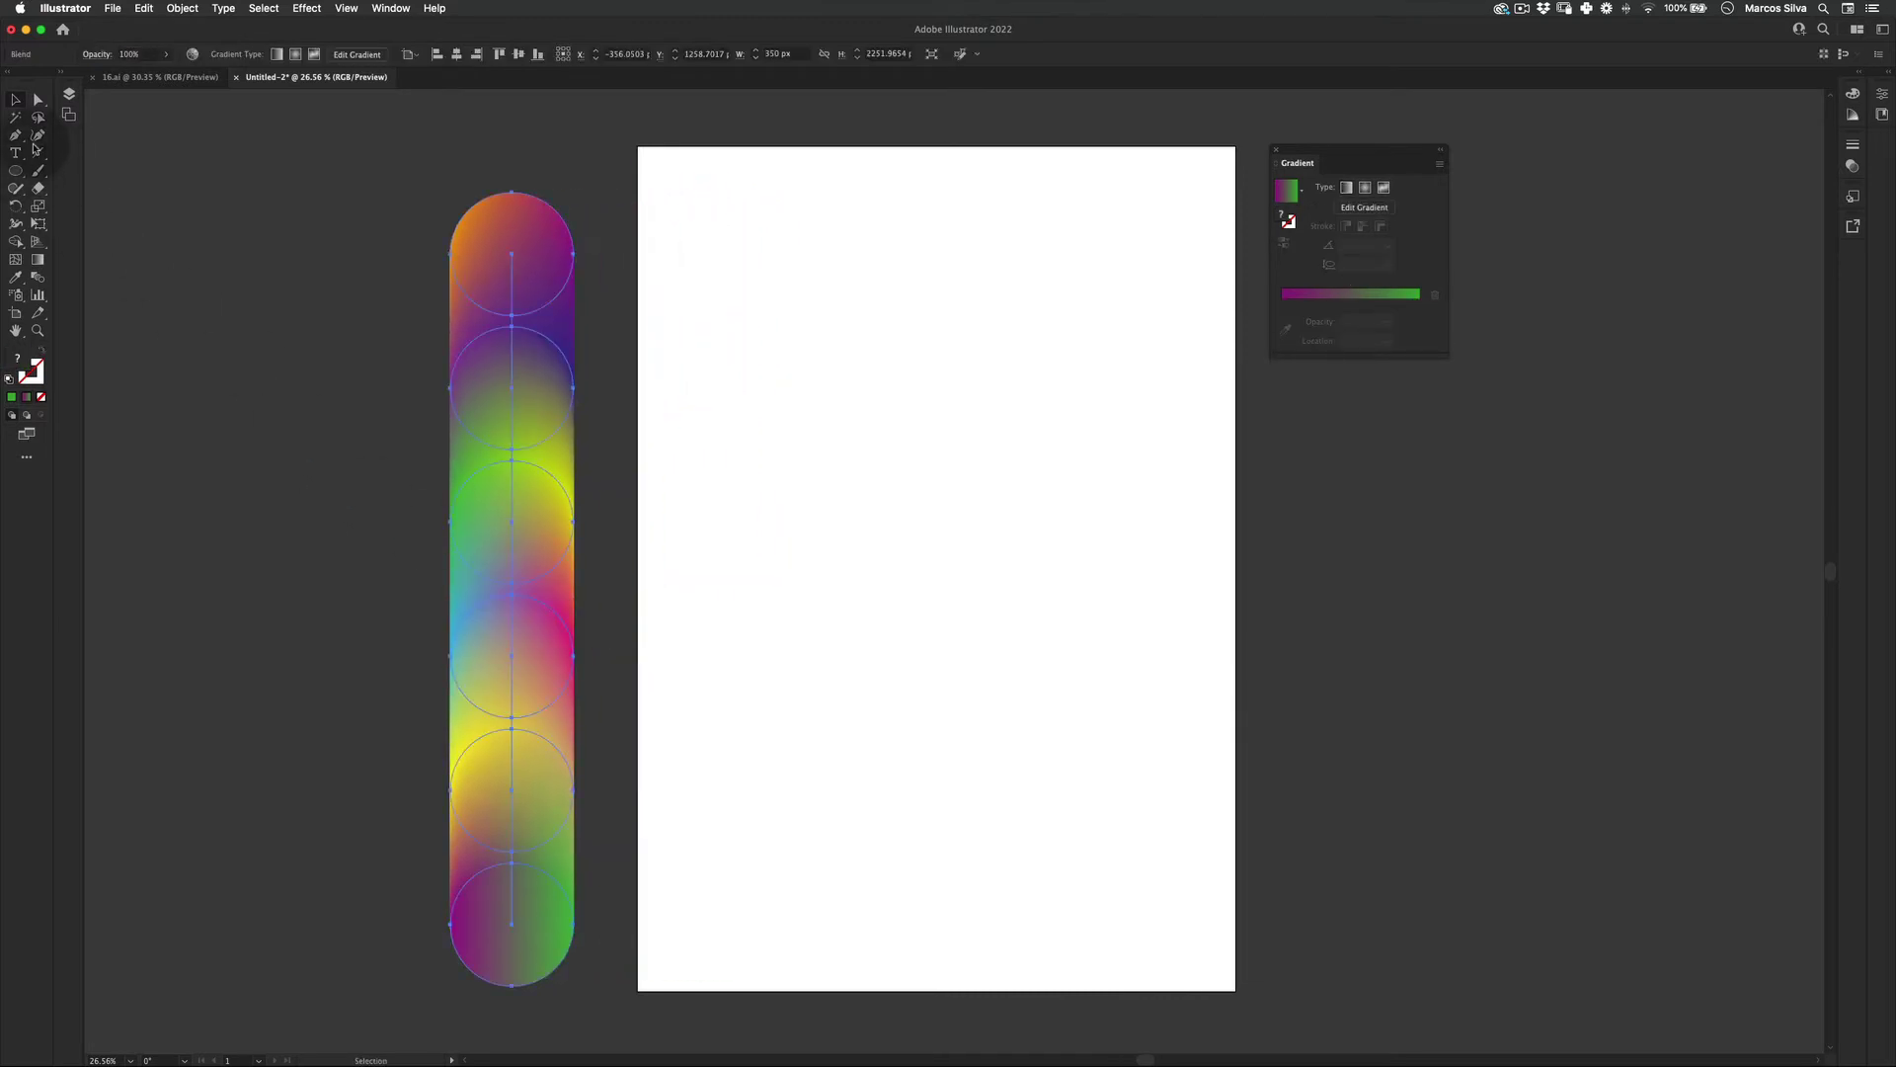
pyautogui.click(664, 264)
pyautogui.press('super+z')
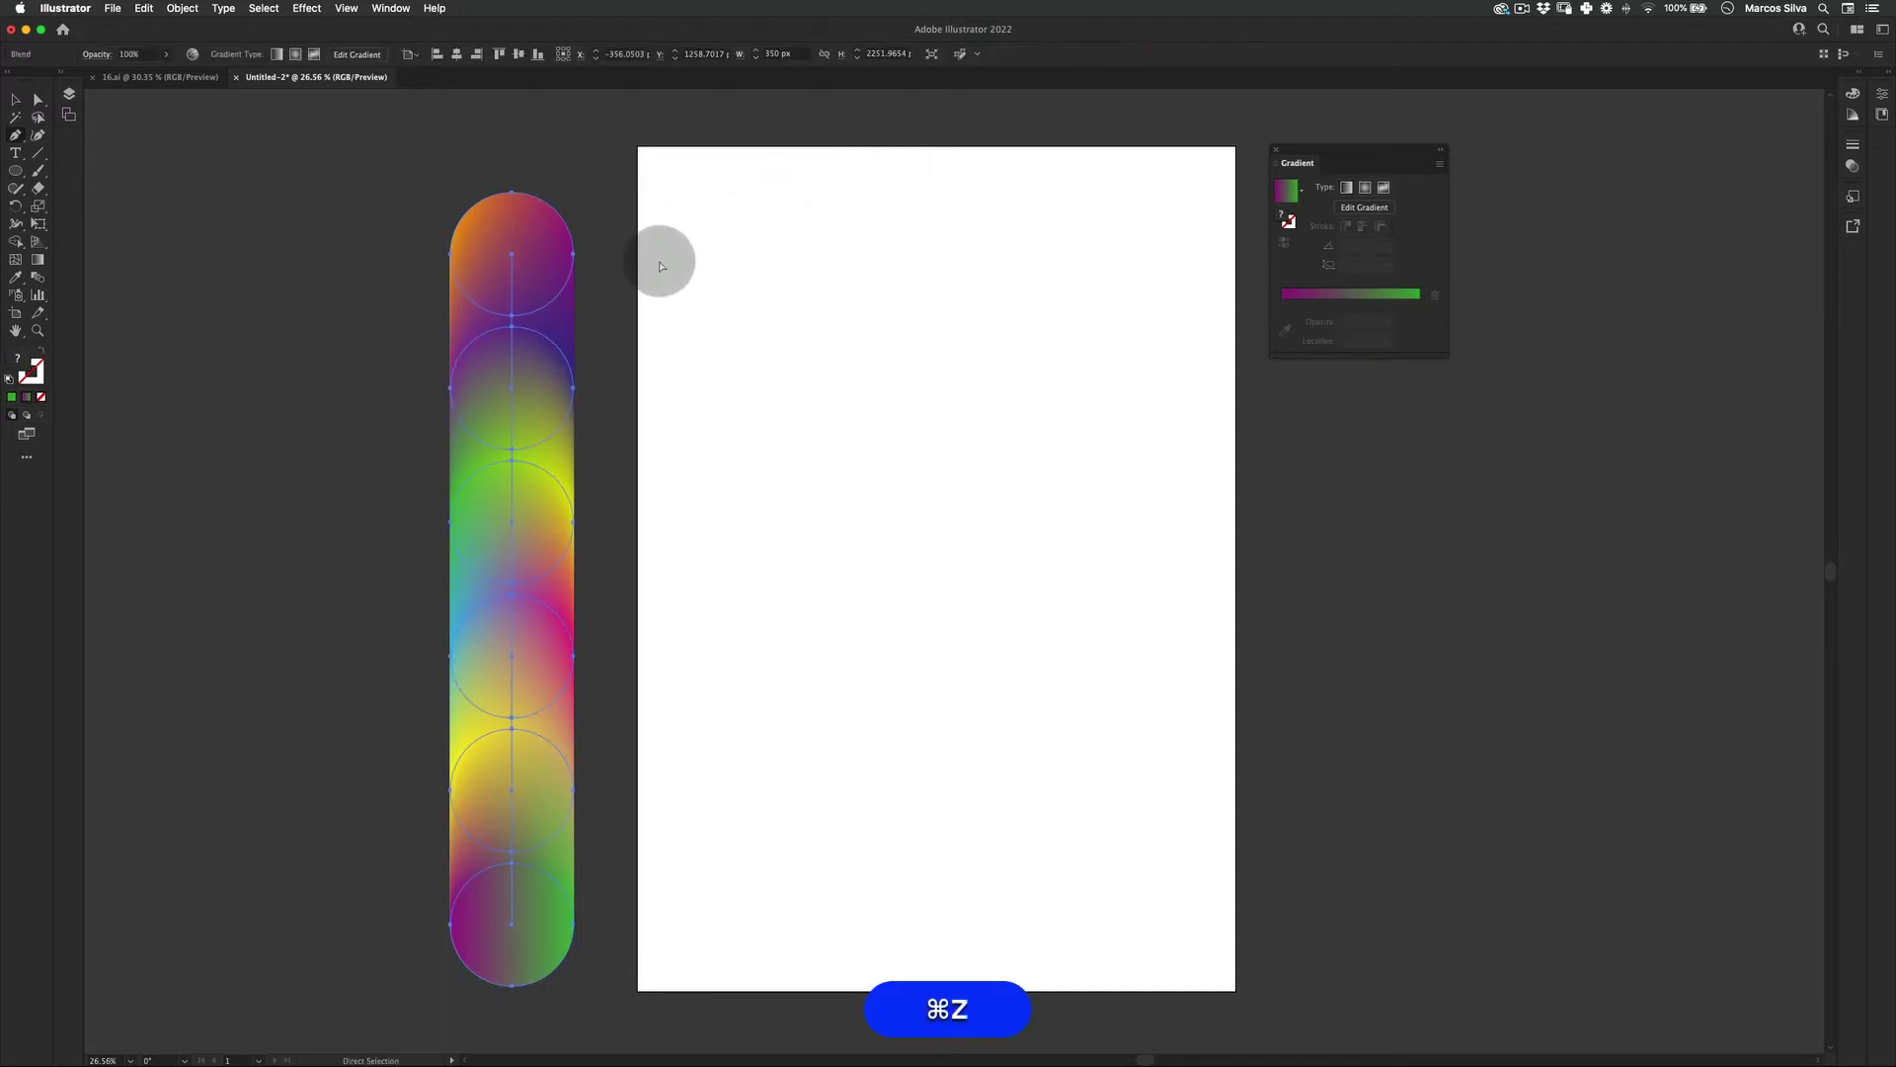
pyautogui.press('super+z')
# Move the blended tube horizontally off the artboard, onto the empty canvas to its left
pyautogui.press('v')
pyautogui.moveTo(741, 339); pyautogui.dragTo(497, 368)
# Draw a nine-point zigzag path down the artboard with the Pen tool, with no fill and a 1 pt stroke
pyautogui.click(14, 136)
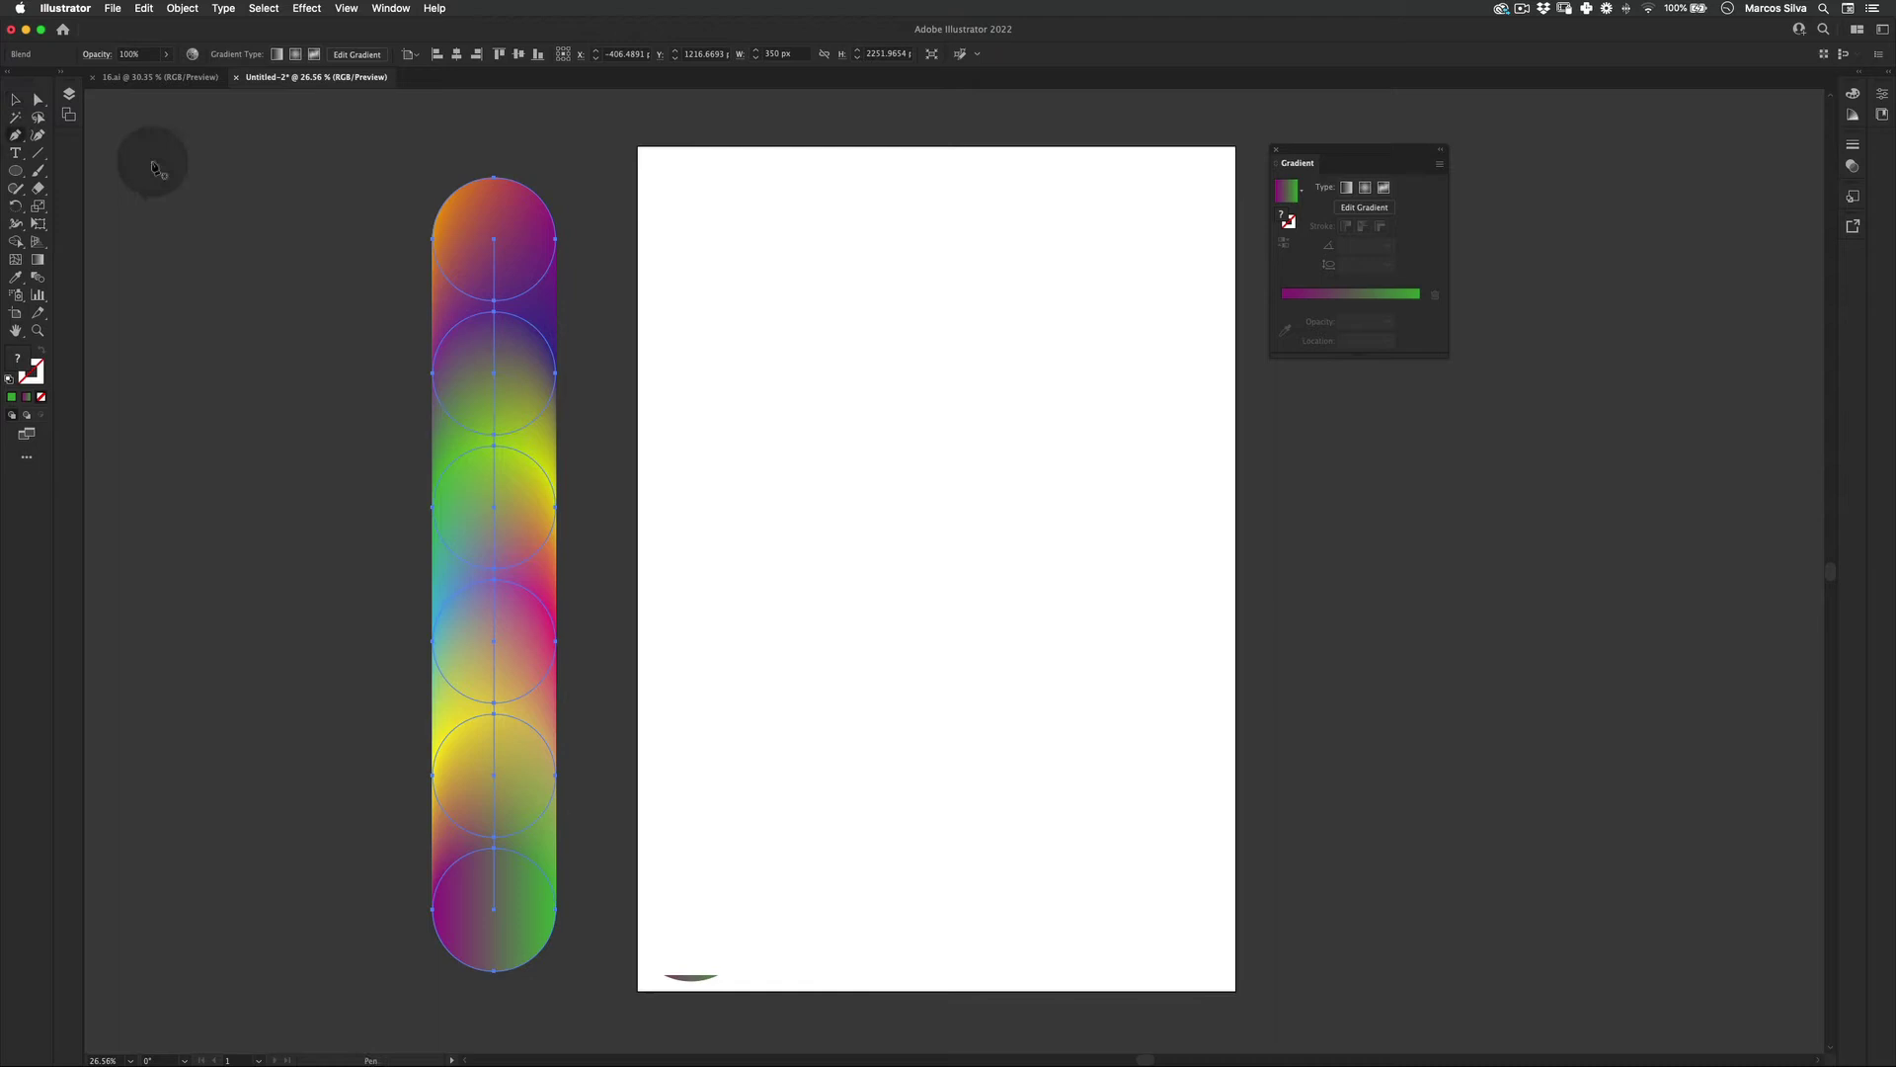
pyautogui.click(668, 263)
pyautogui.click(868, 165)
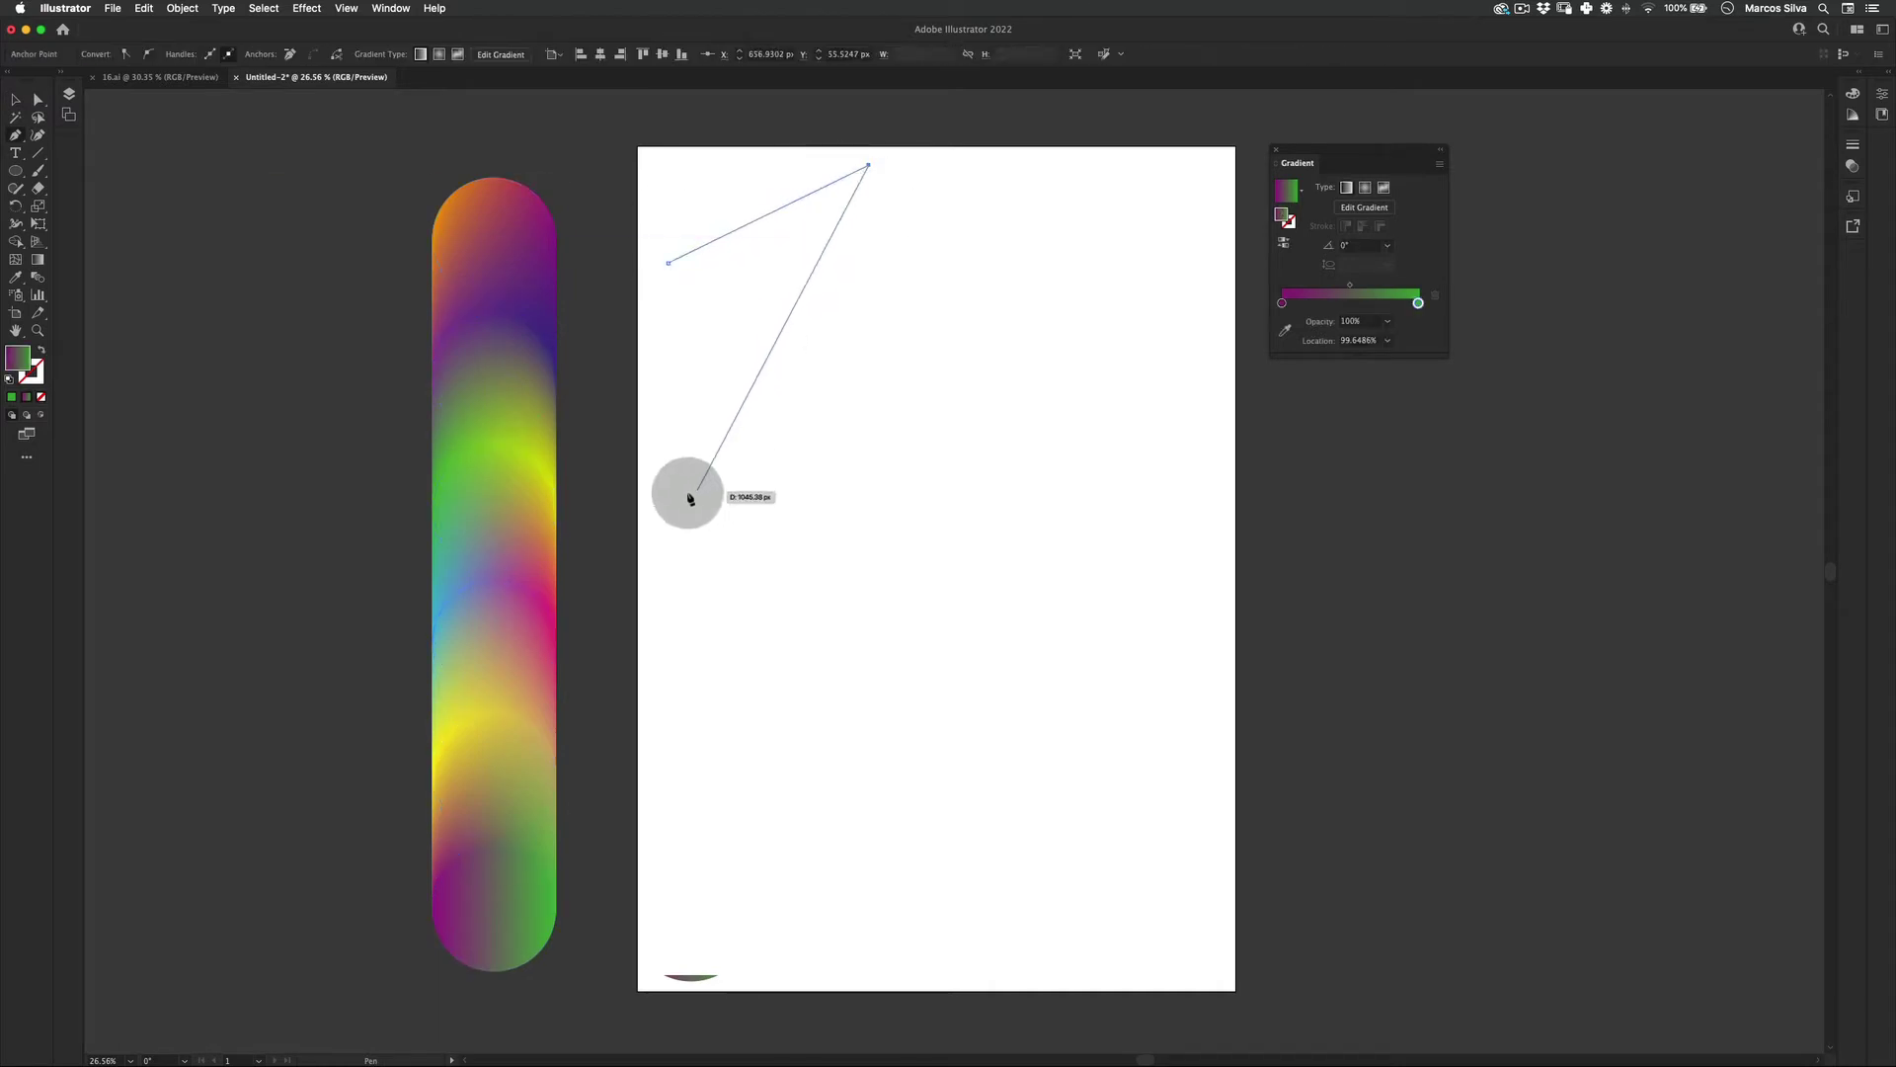
pyautogui.click(673, 476)
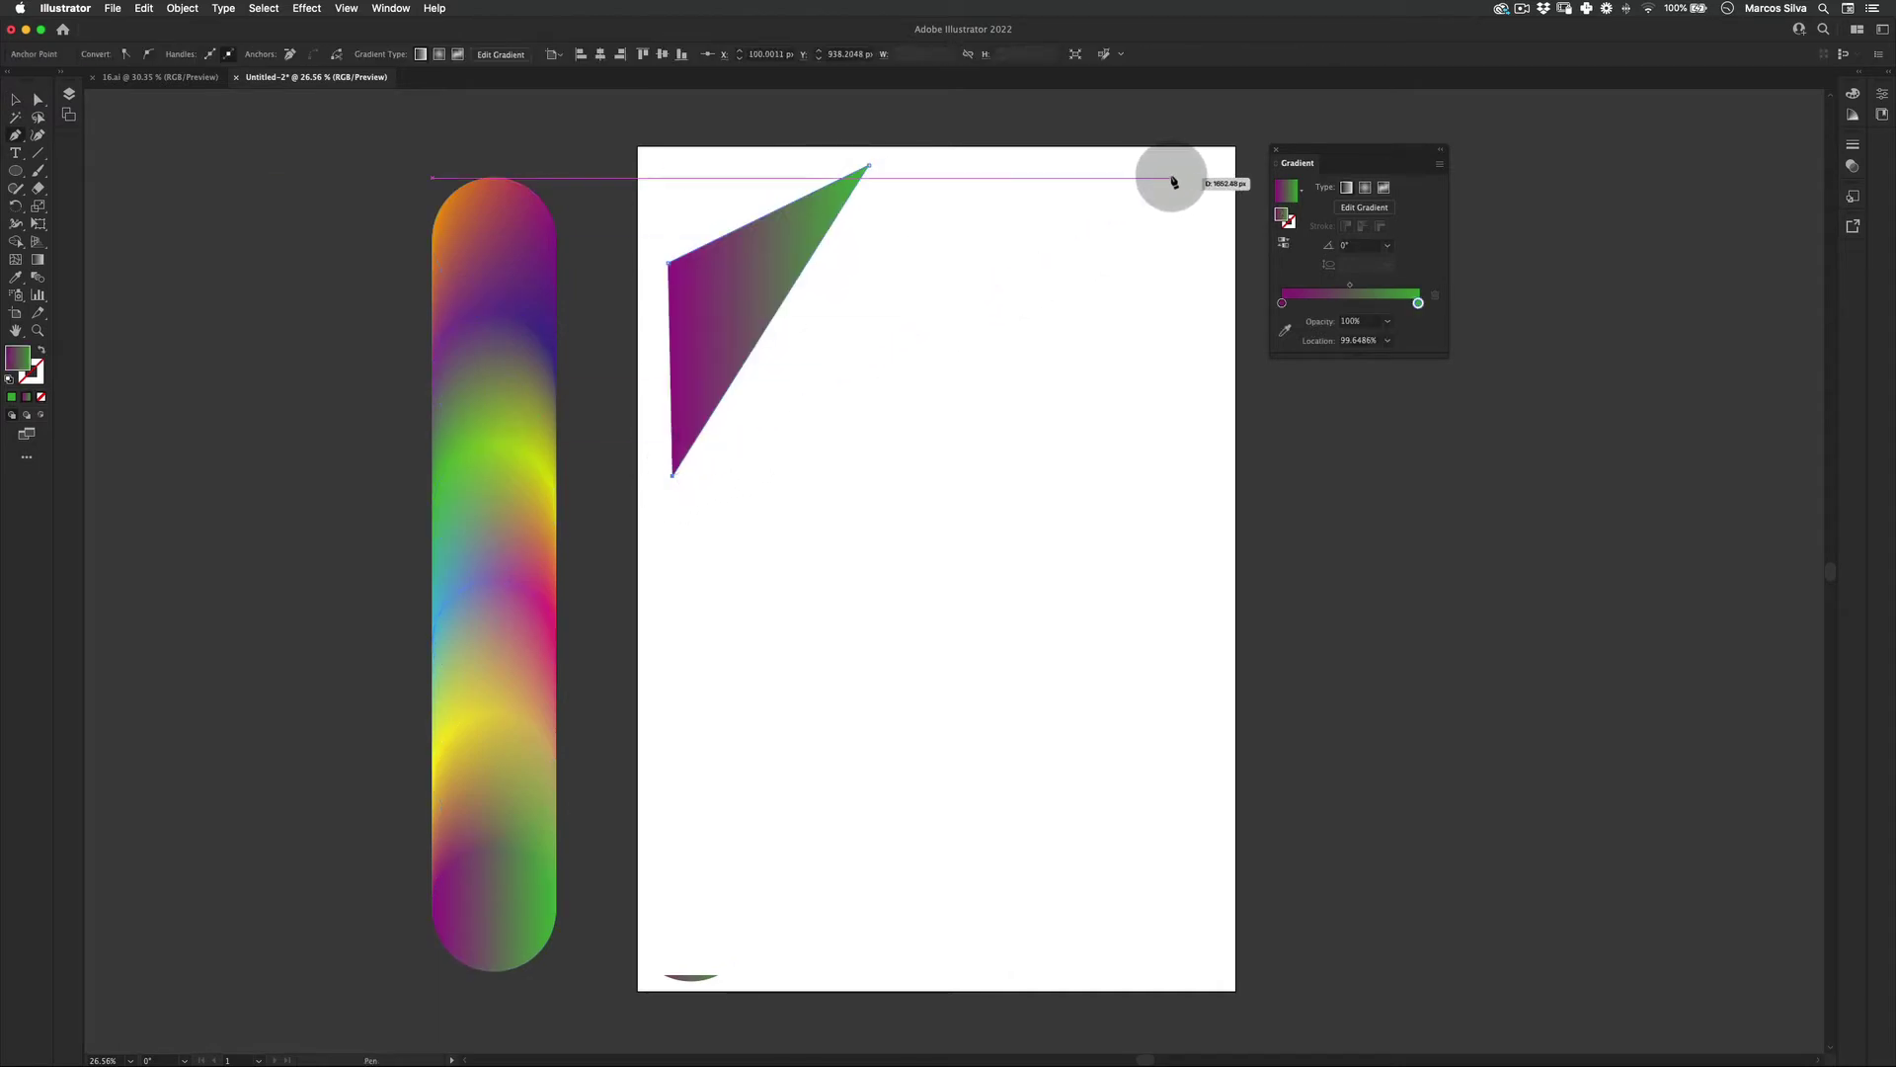
pyautogui.click(1174, 179)
pyautogui.click(675, 762)
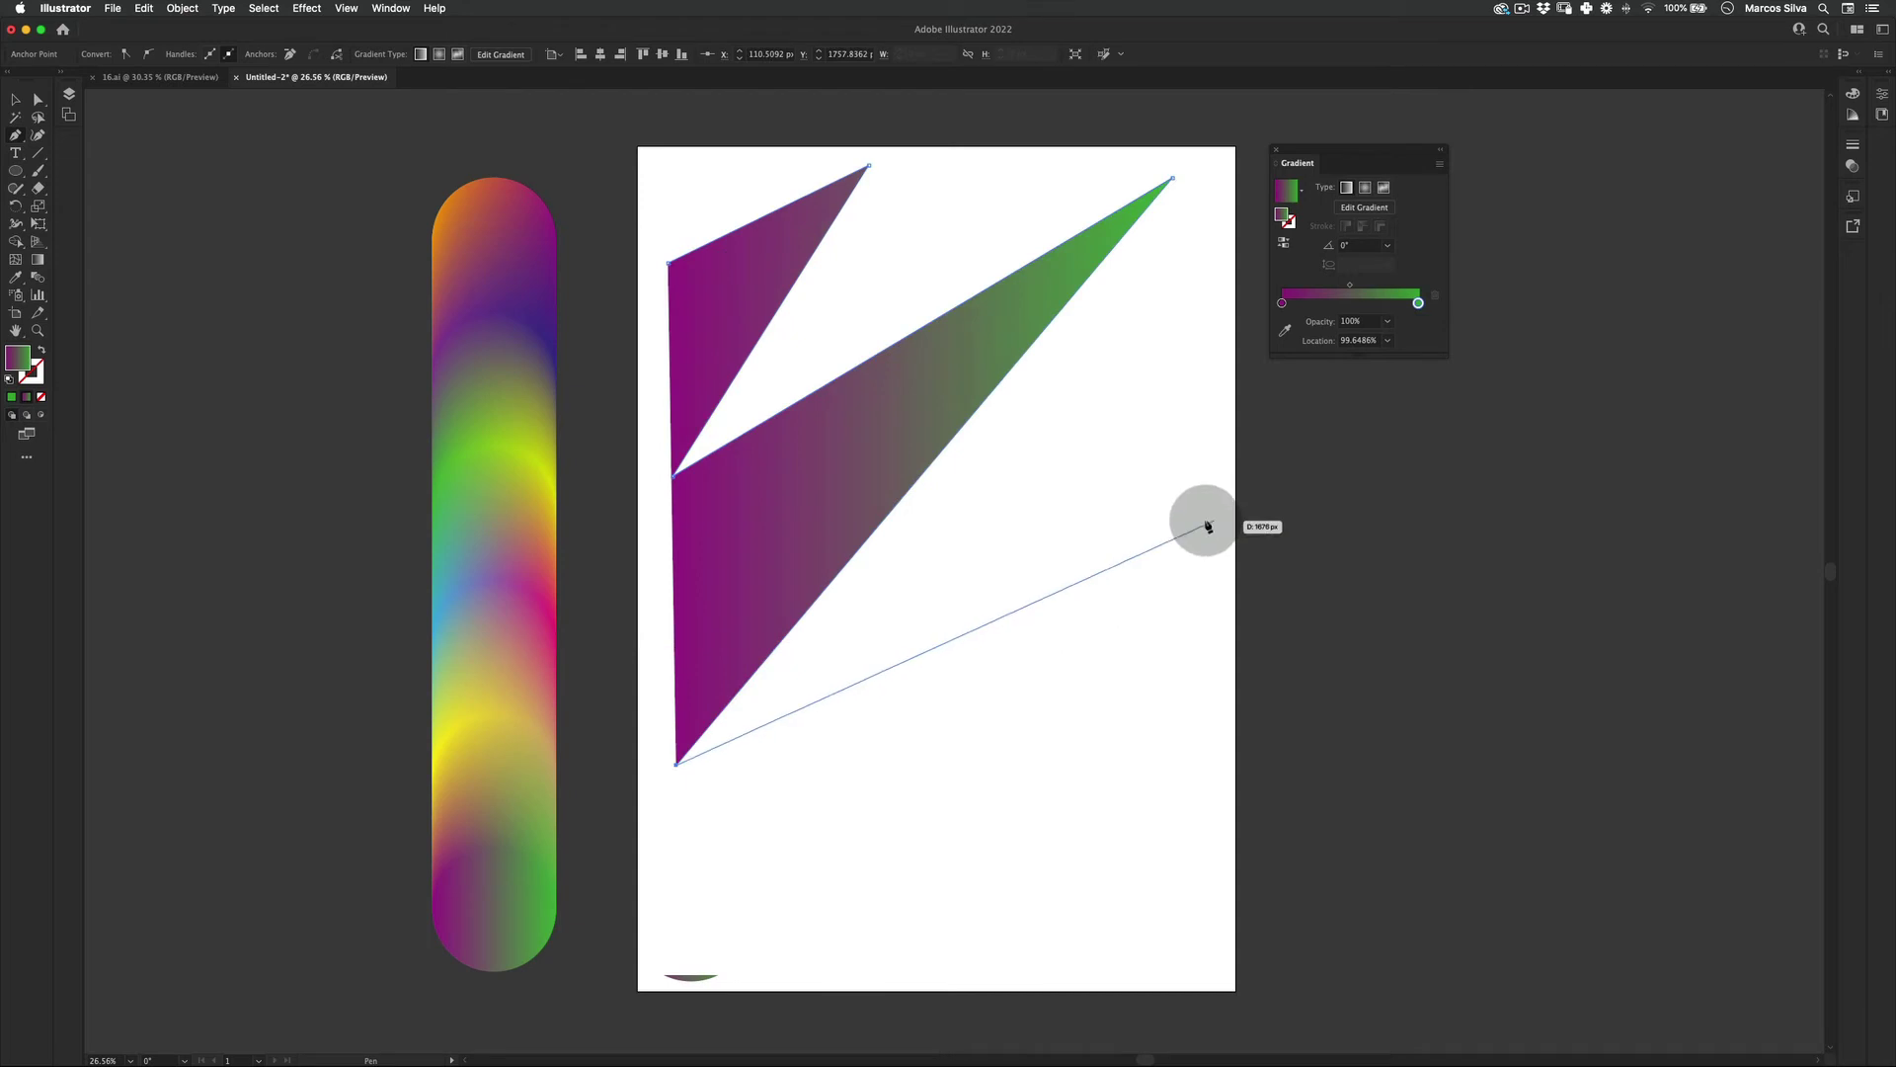
pyautogui.click(1198, 454)
pyautogui.click(778, 943)
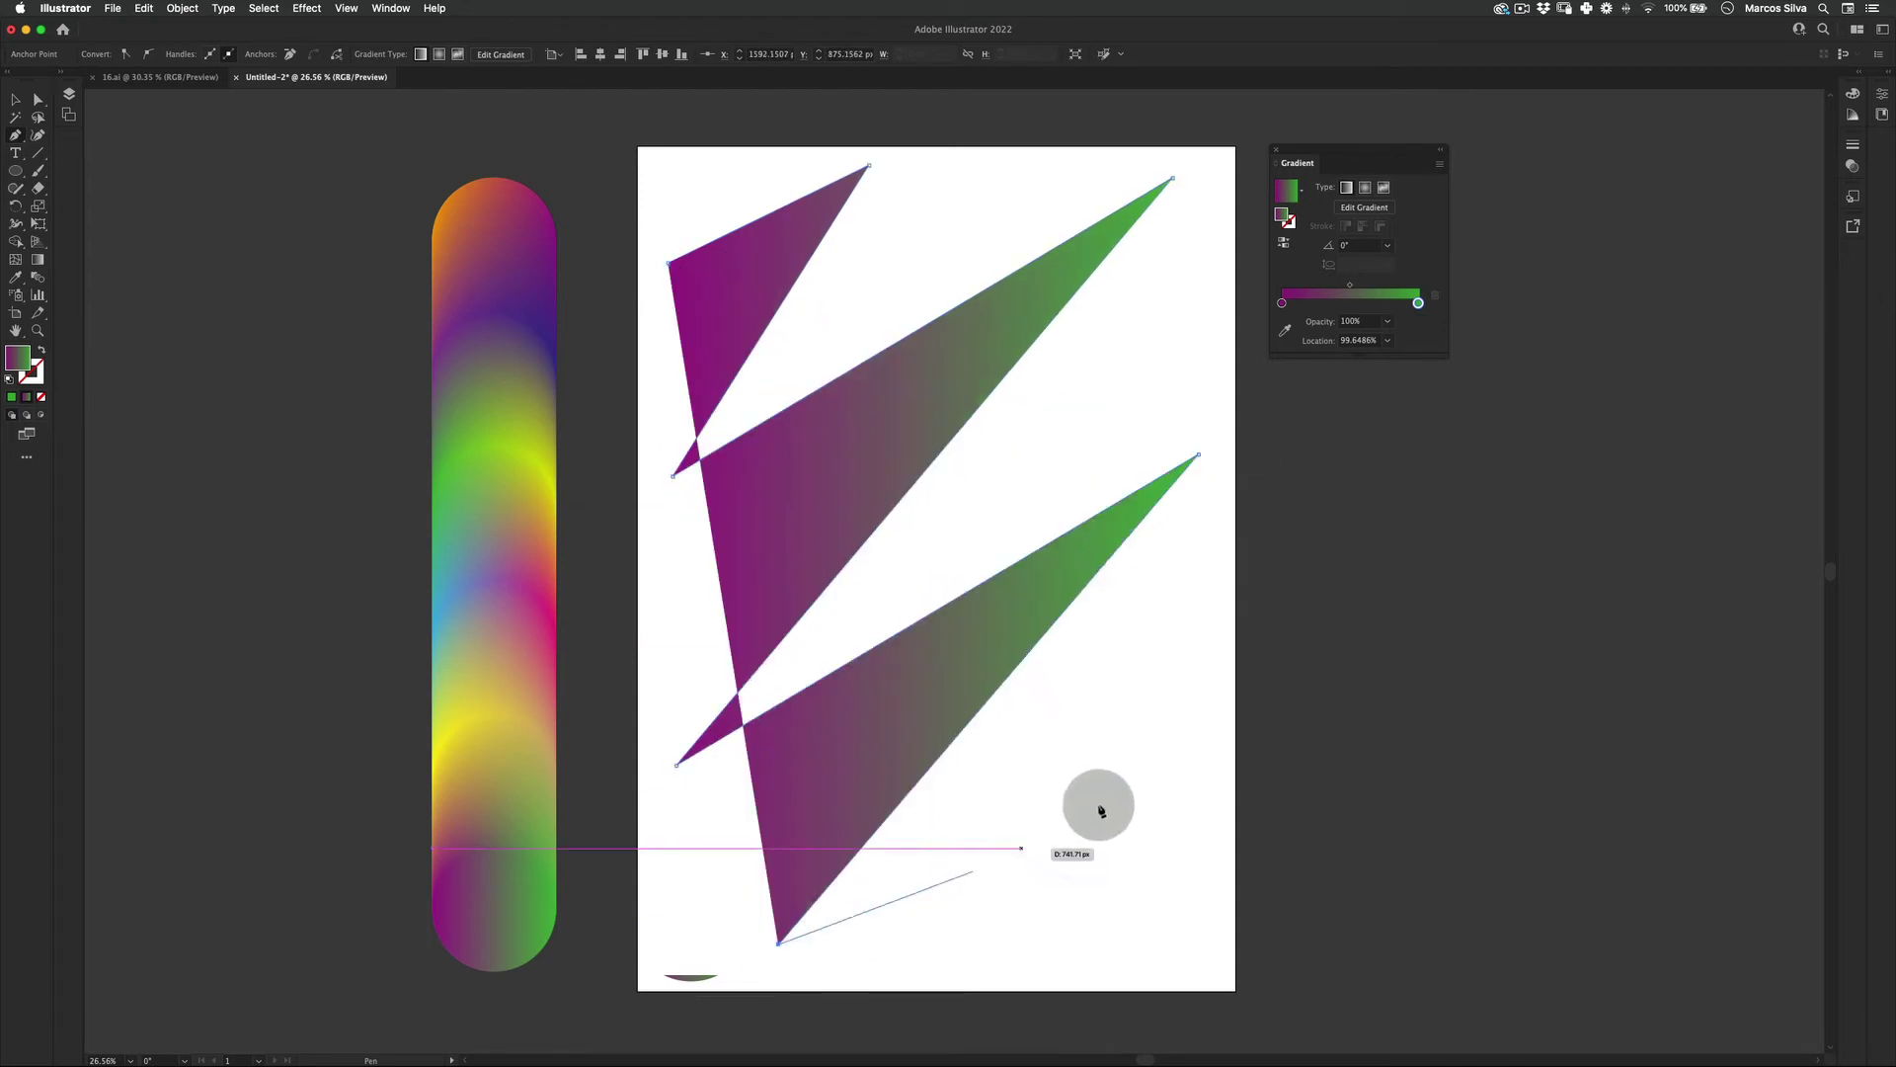
pyautogui.click(1197, 751)
pyautogui.click(1092, 908)
pyautogui.press('v')
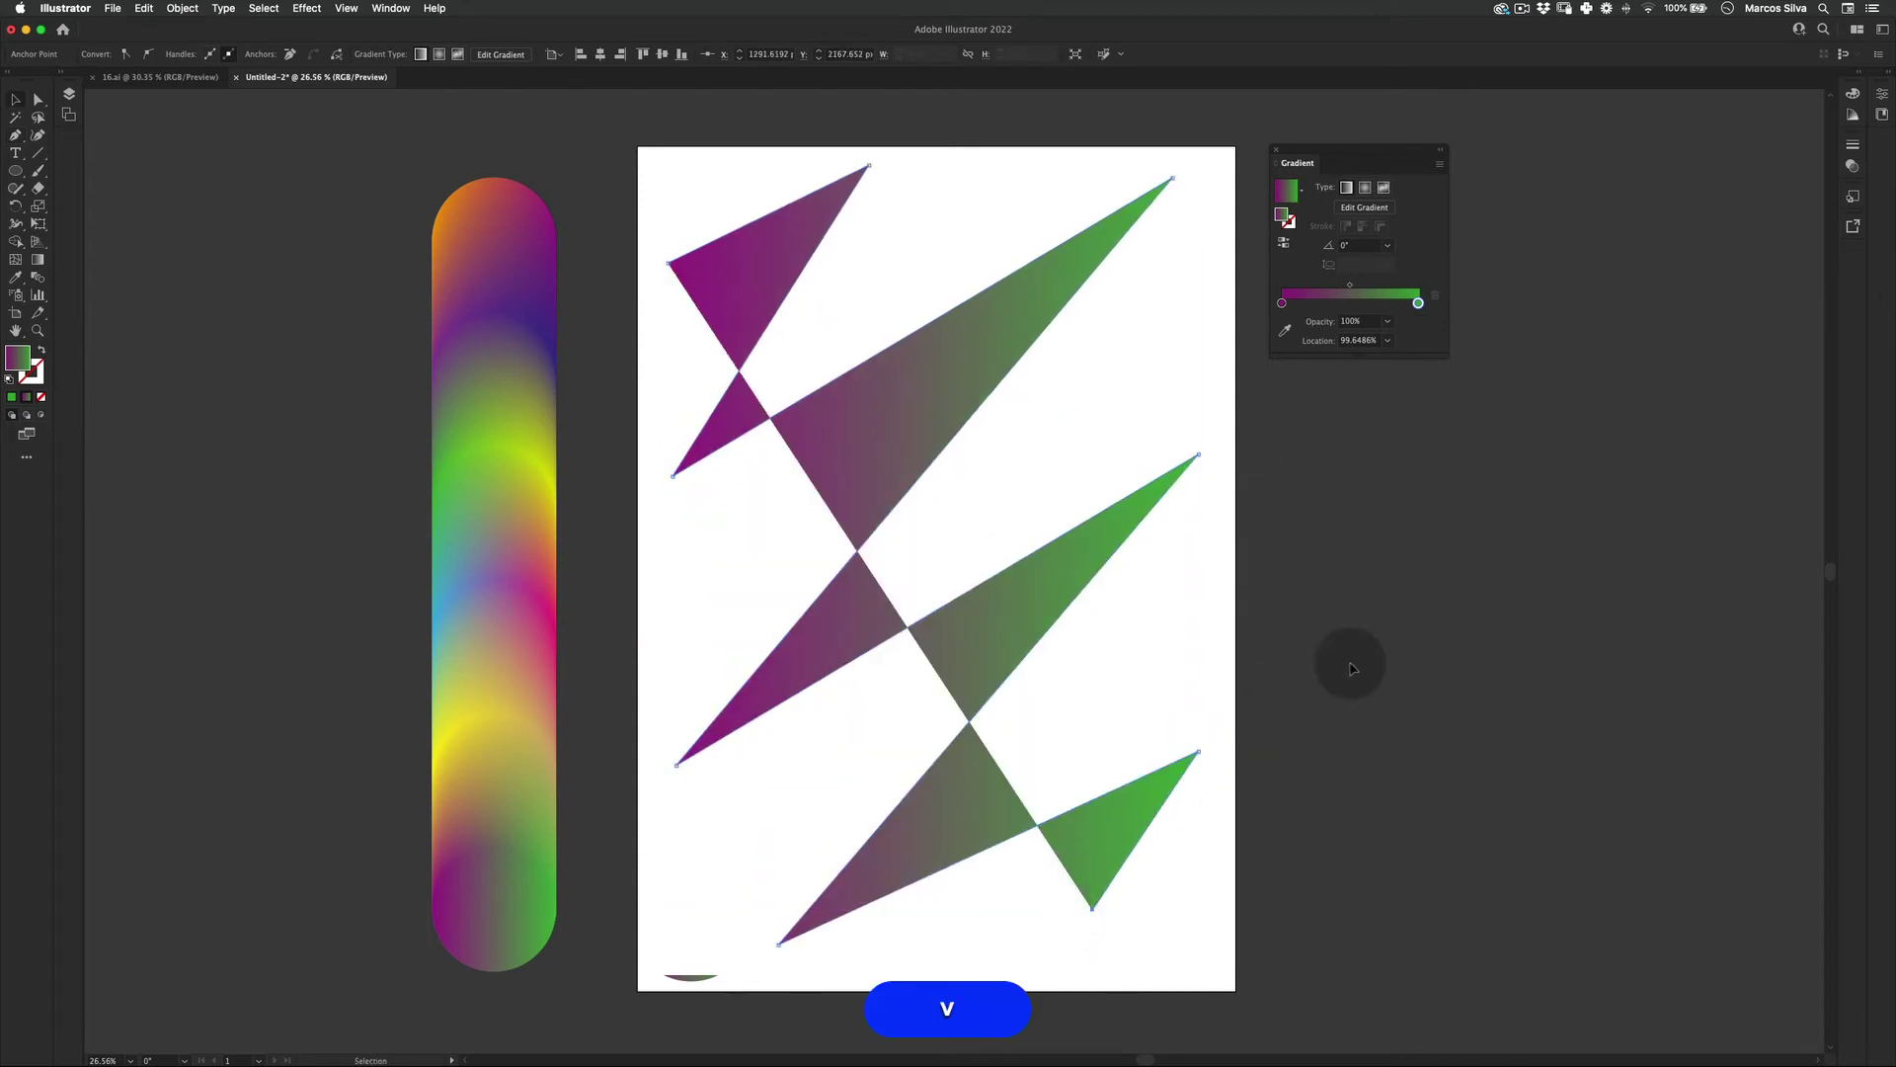
pyautogui.press('d')
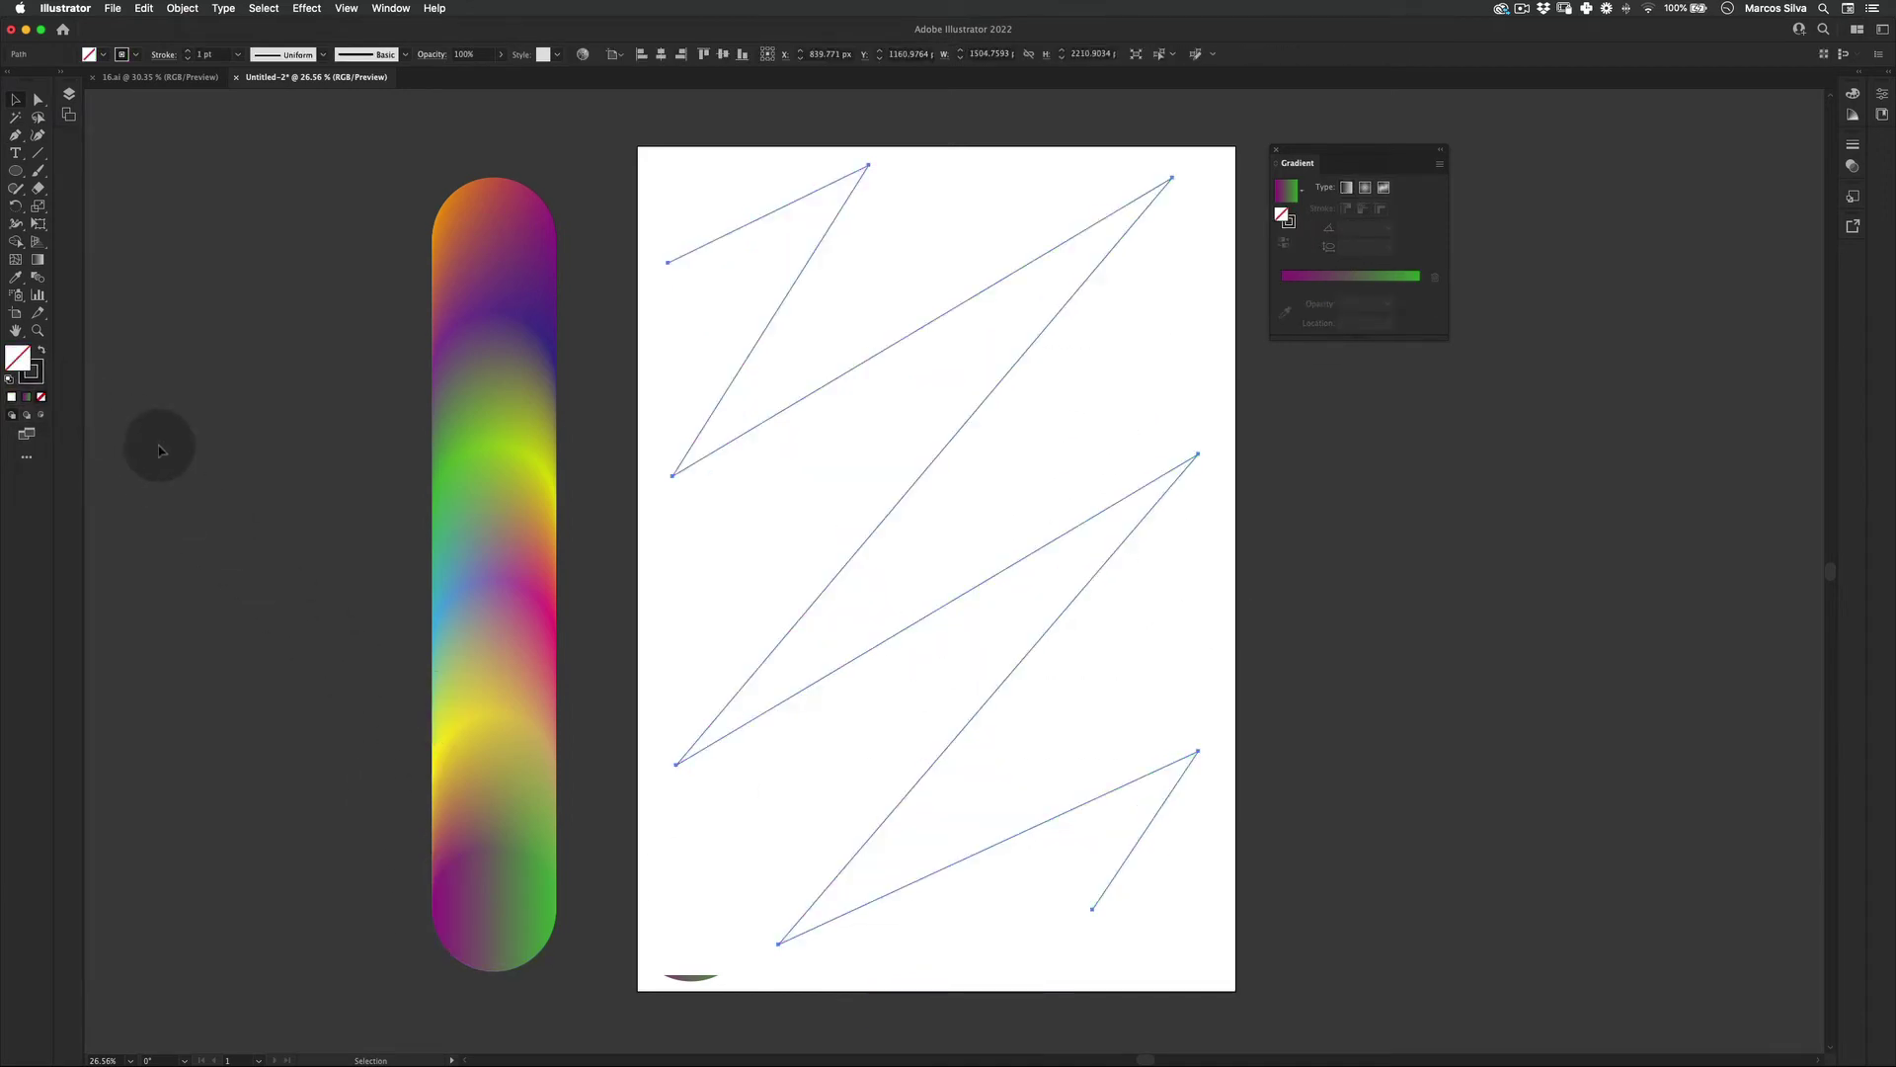
pyautogui.press('v')
# Select the blended tube and the zigzag path together, replace the blend's spine with the path, and deselect
pyautogui.moveTo(1211, 267); pyautogui.dragTo(209, 966)
pyautogui.click(182, 8)
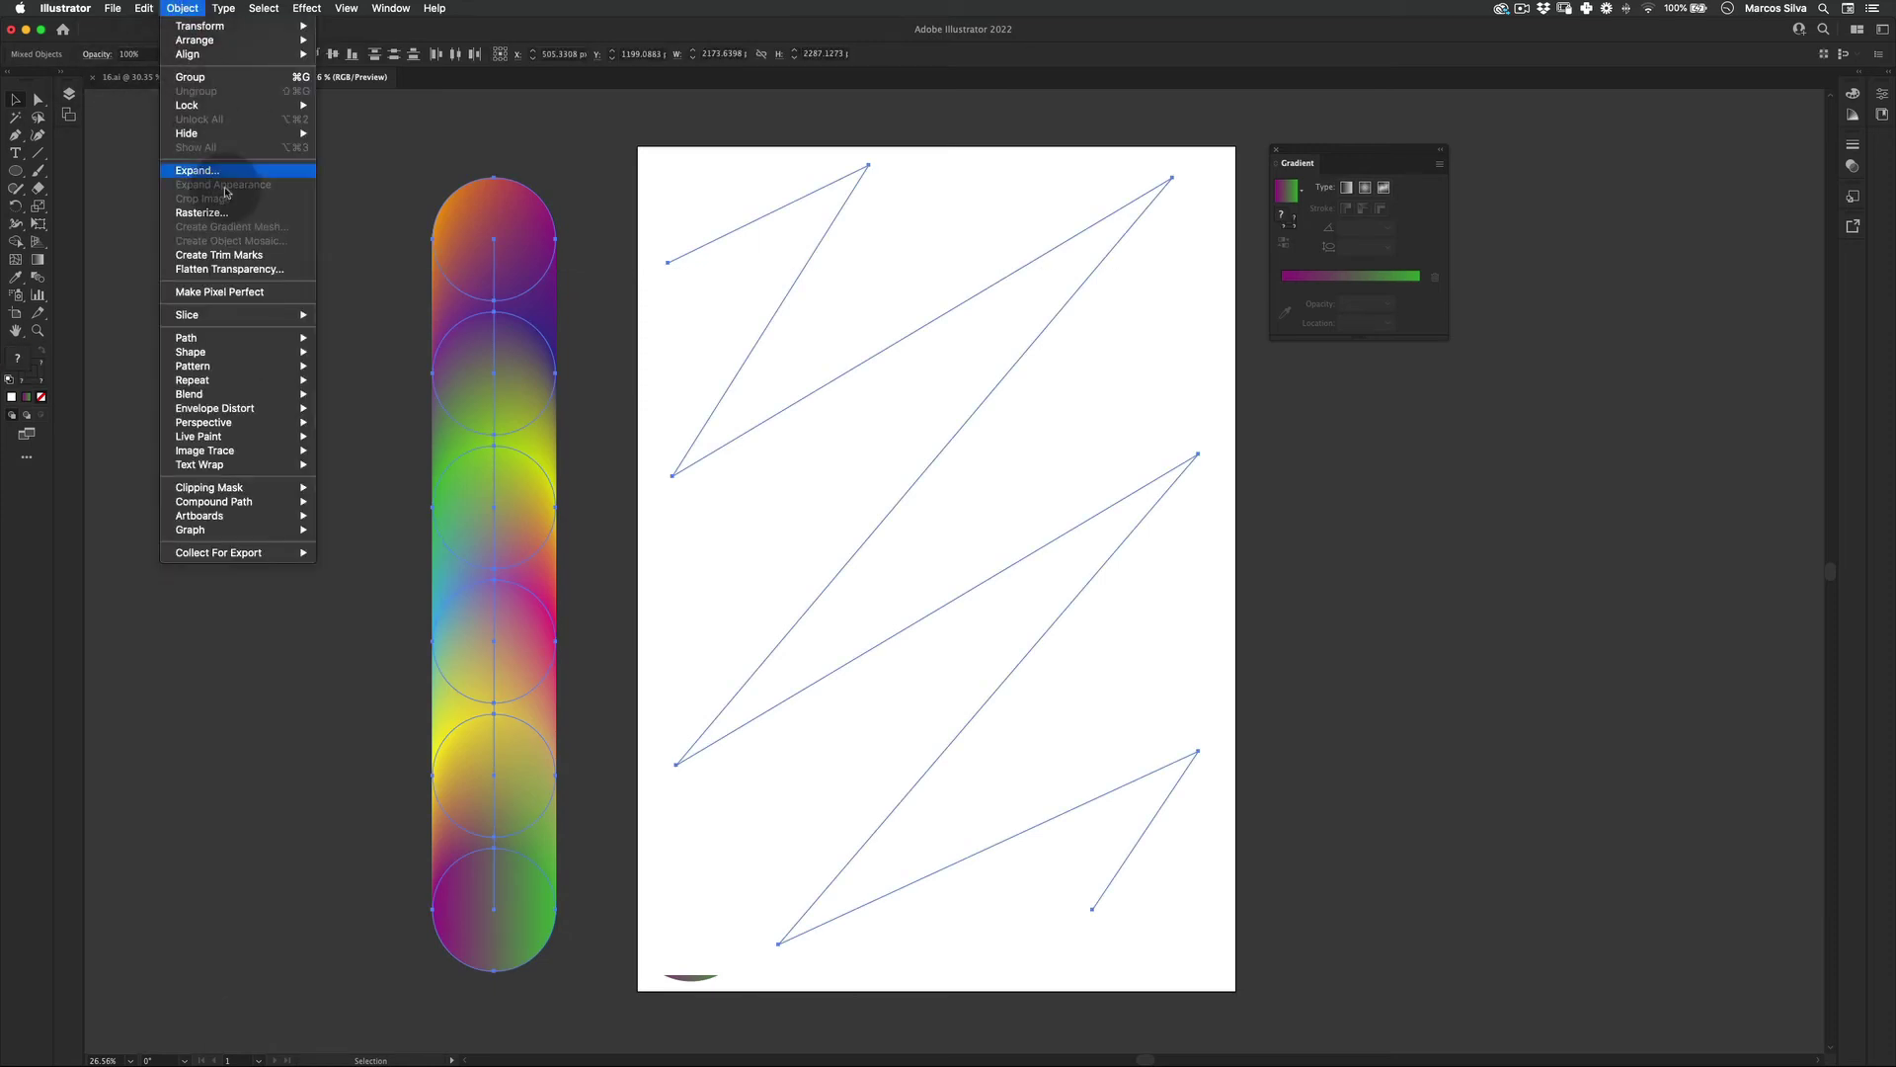
pyautogui.moveTo(267, 401)
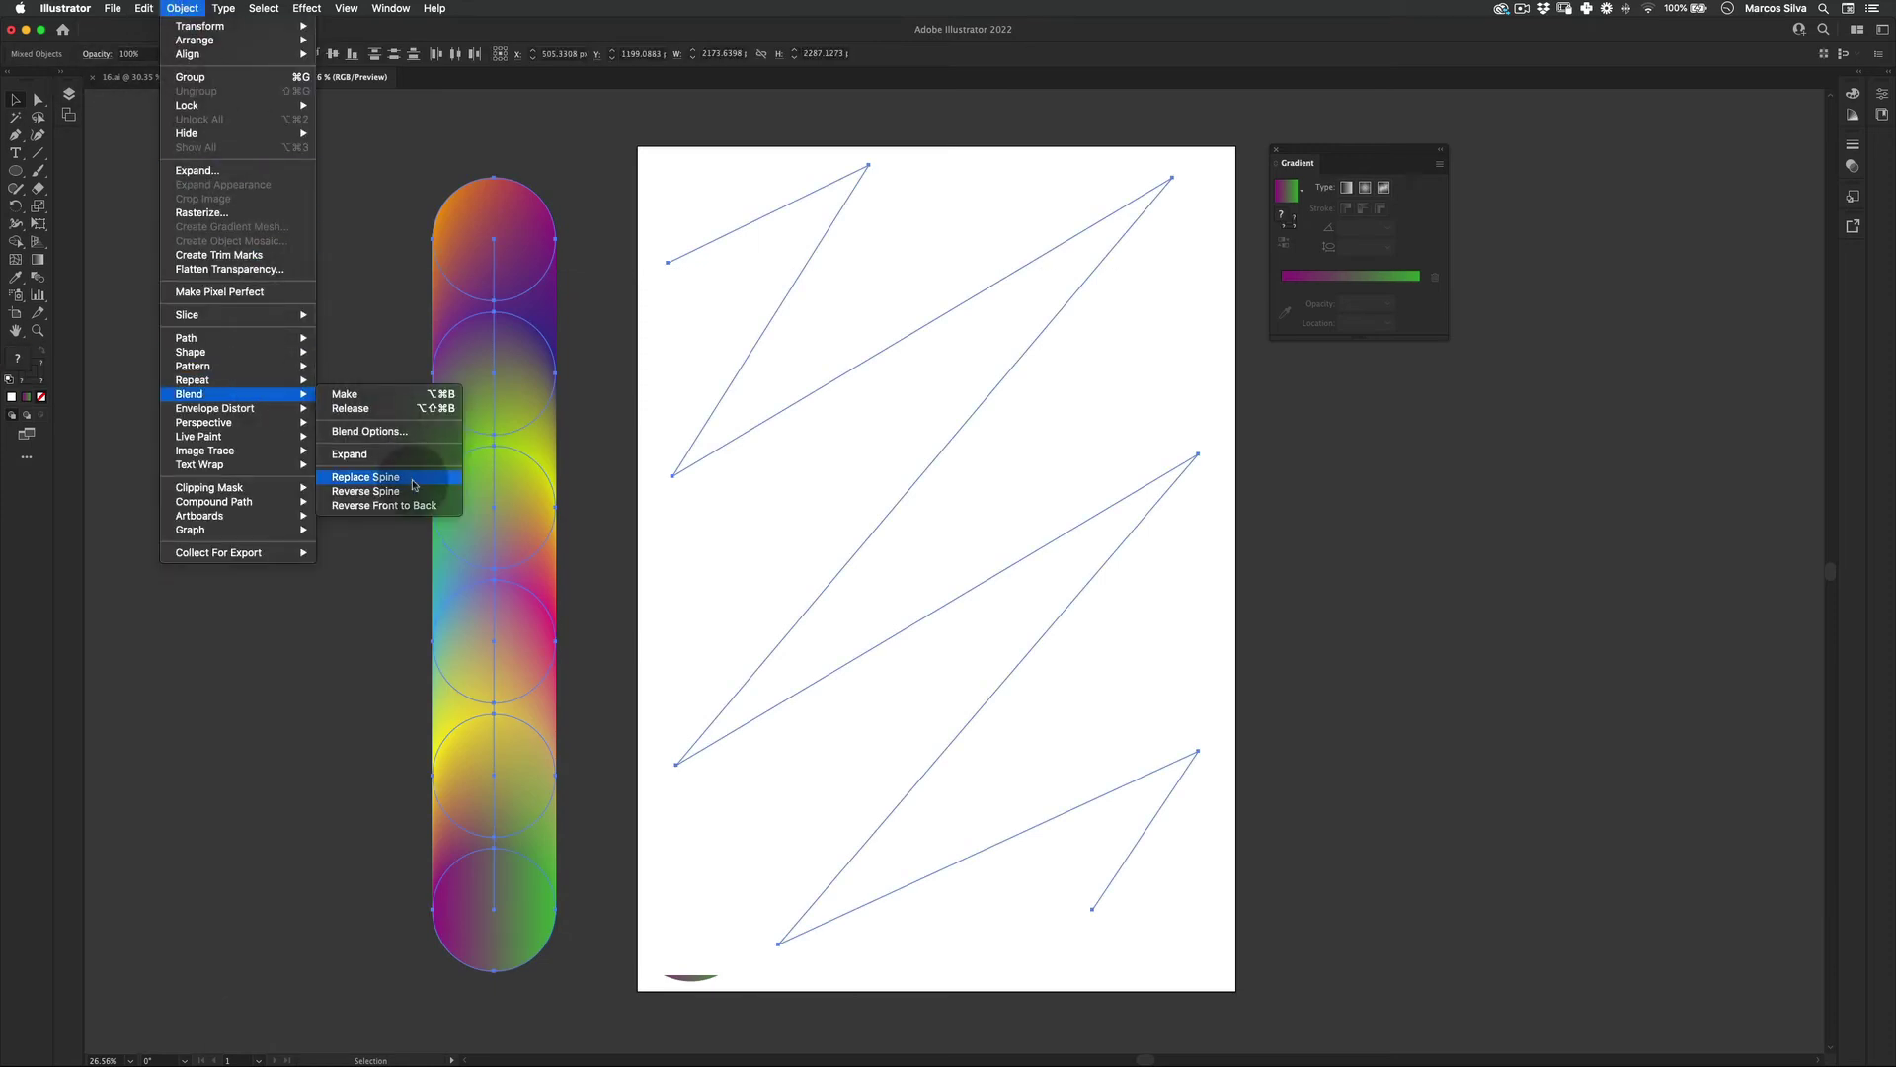
pyautogui.click(376, 476)
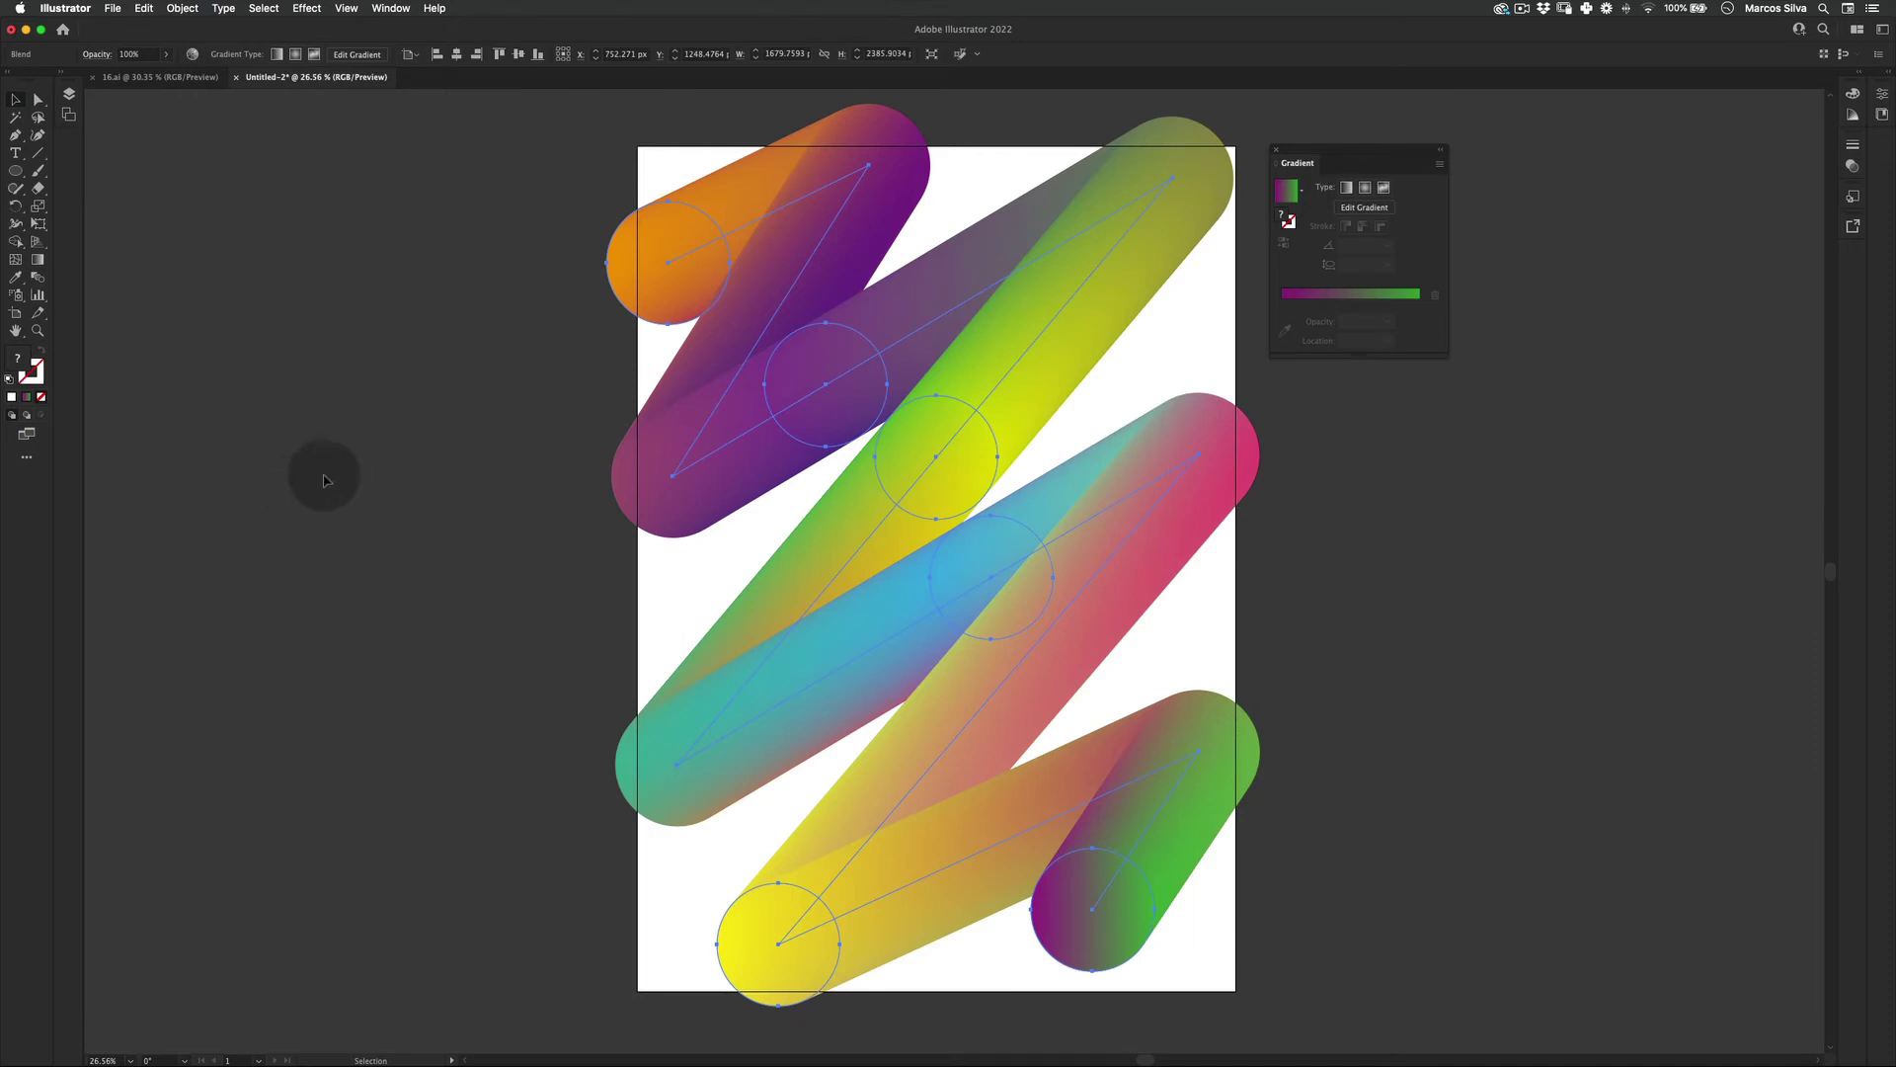
pyautogui.click(328, 506)
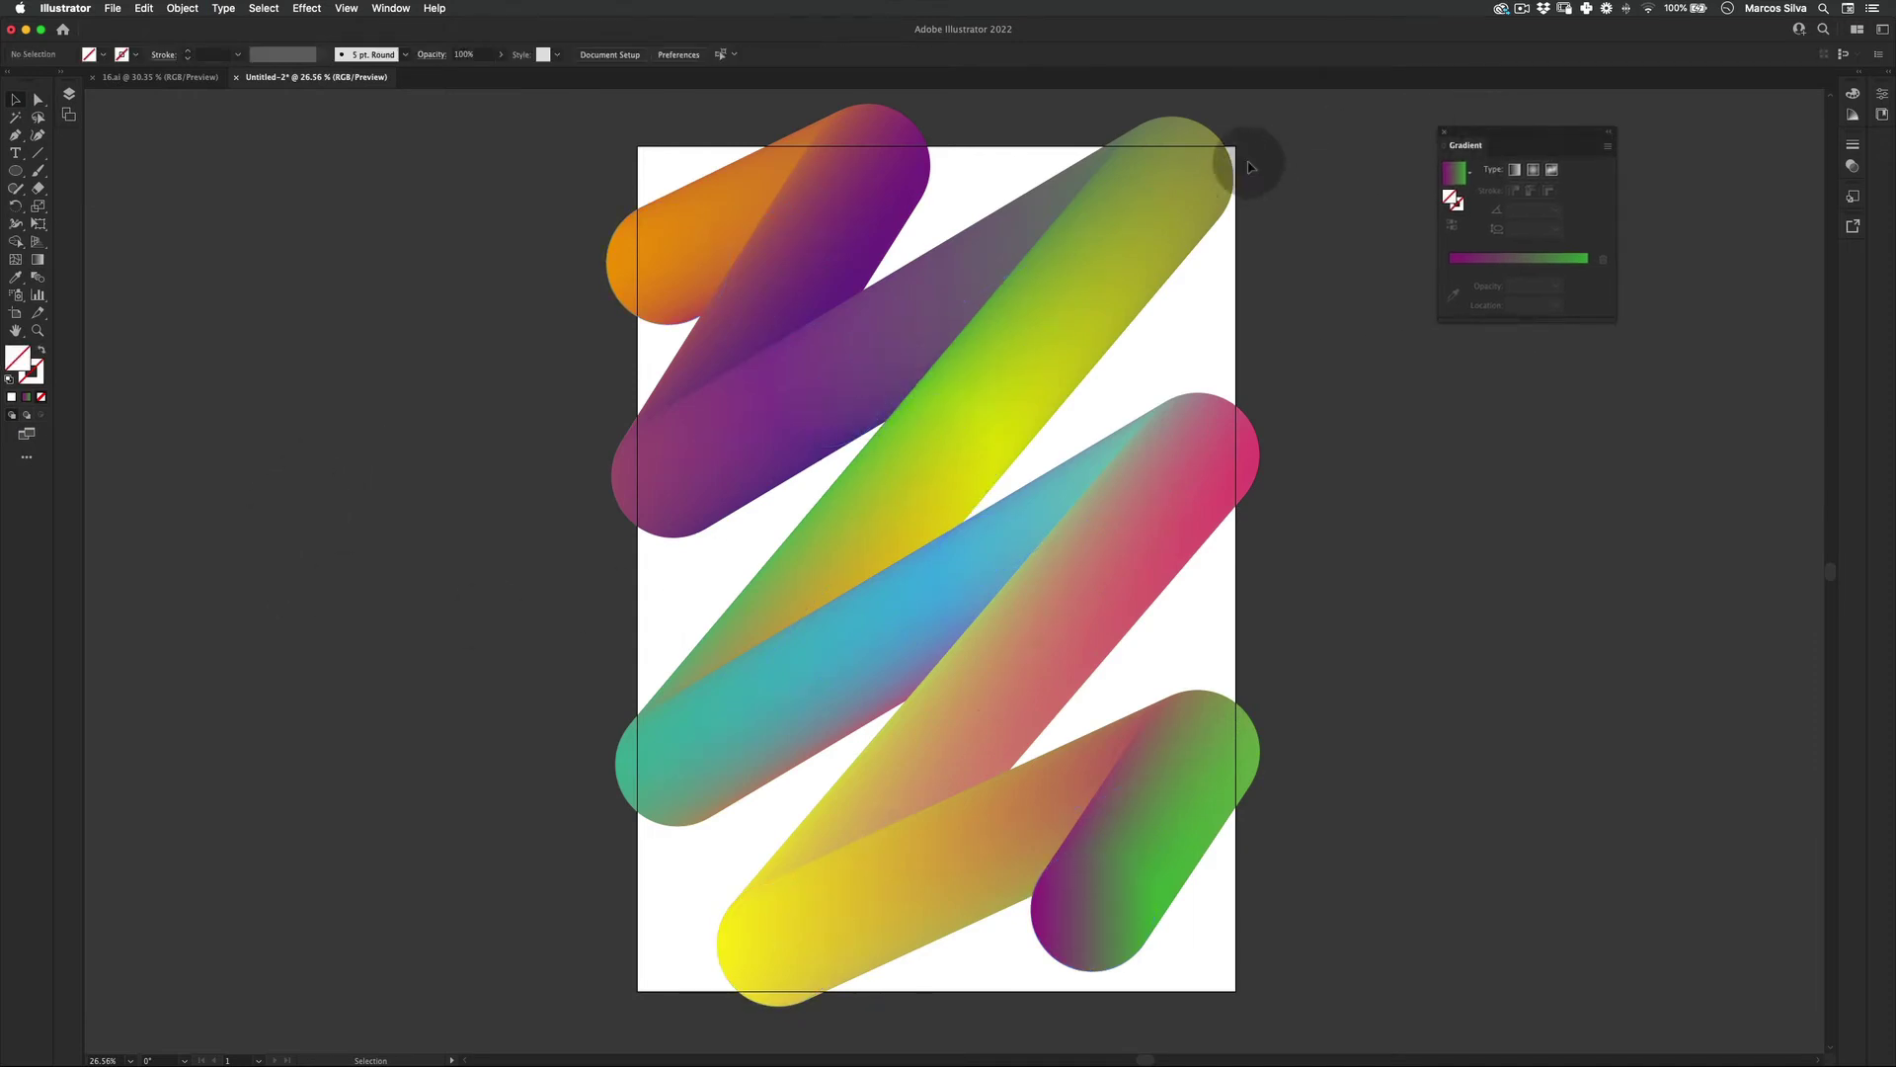
# Scale the zigzag tube down proportionally from its centre with Free Transform so it fits inside the artboard, and deselect it
pyautogui.click(686, 784)
pyautogui.press('e')
pyautogui.moveTo(1227, 158); pyautogui.dragTo(1136, 253)
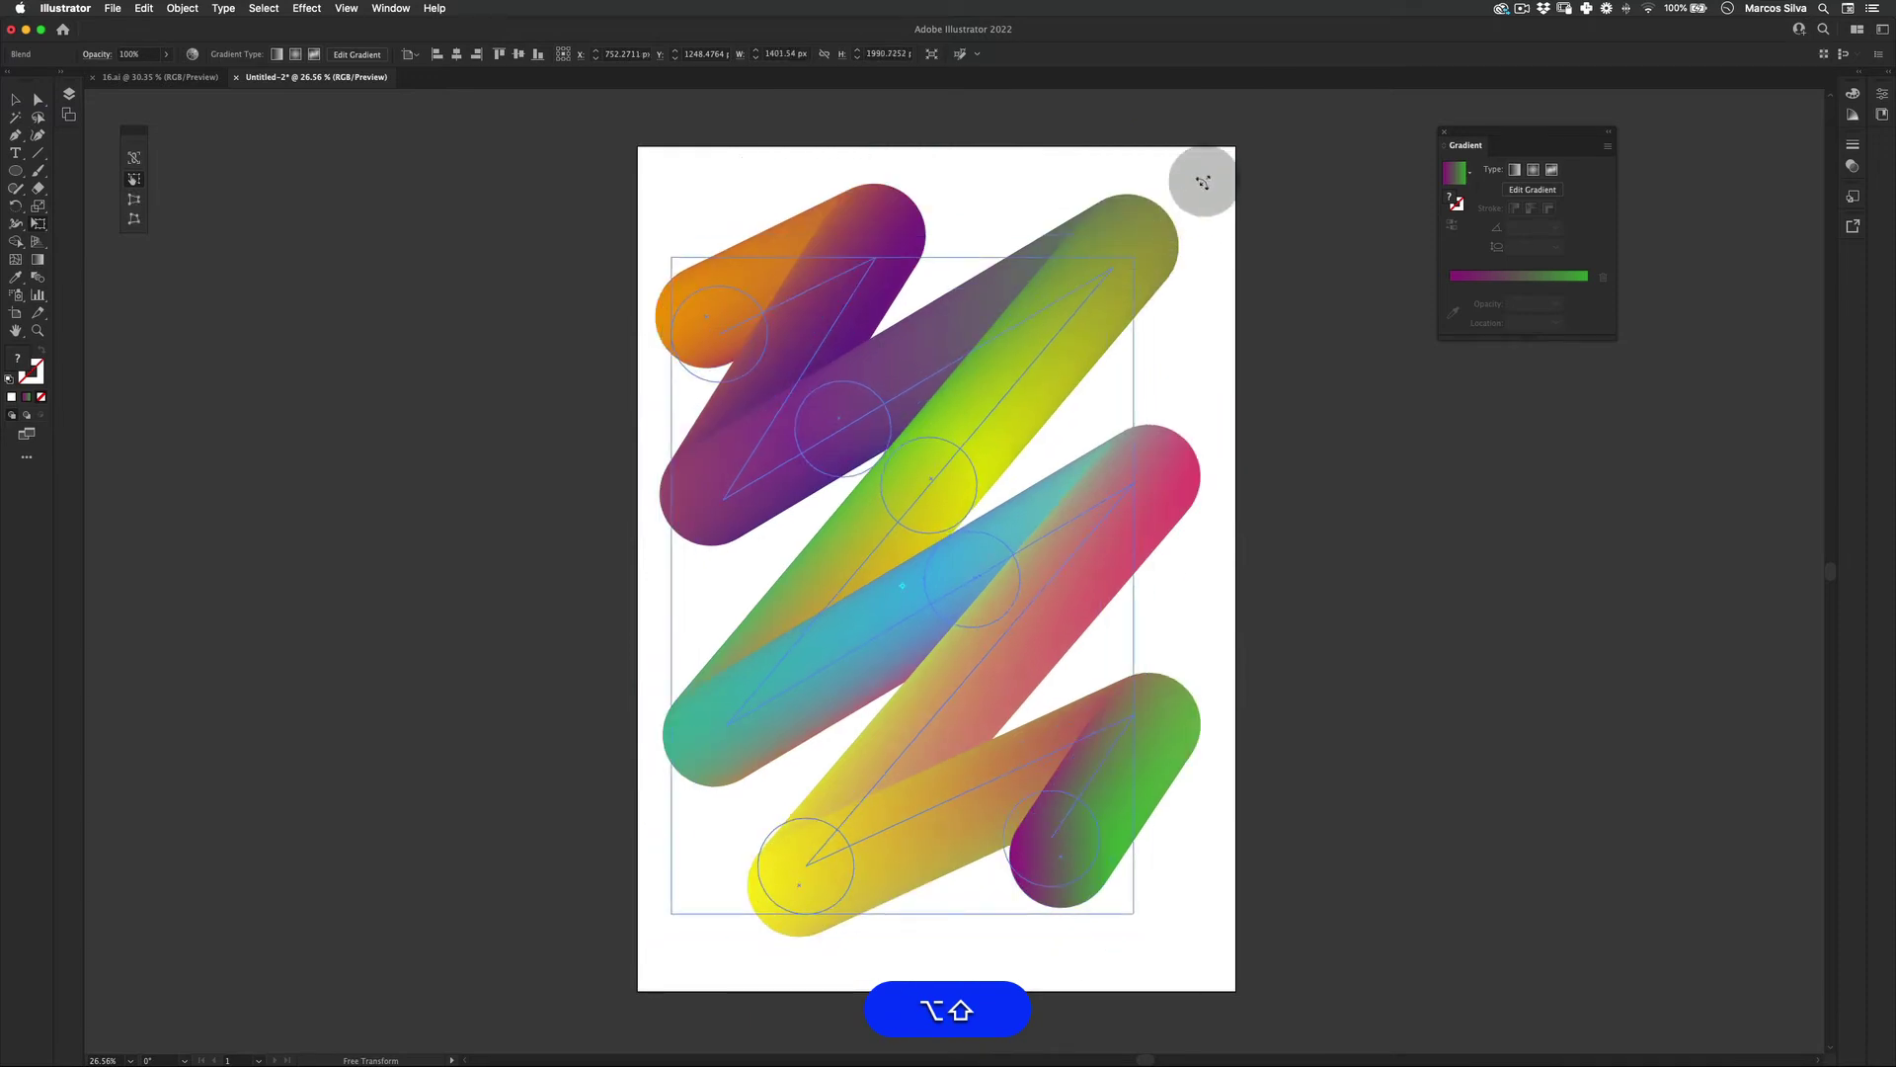
pyautogui.press('v')
pyautogui.click(1251, 192)
# Select the spine's zigzag corner anchors below the first bend, convert them to smooth, and deselect
pyautogui.press('a')
pyautogui.click(1113, 267)
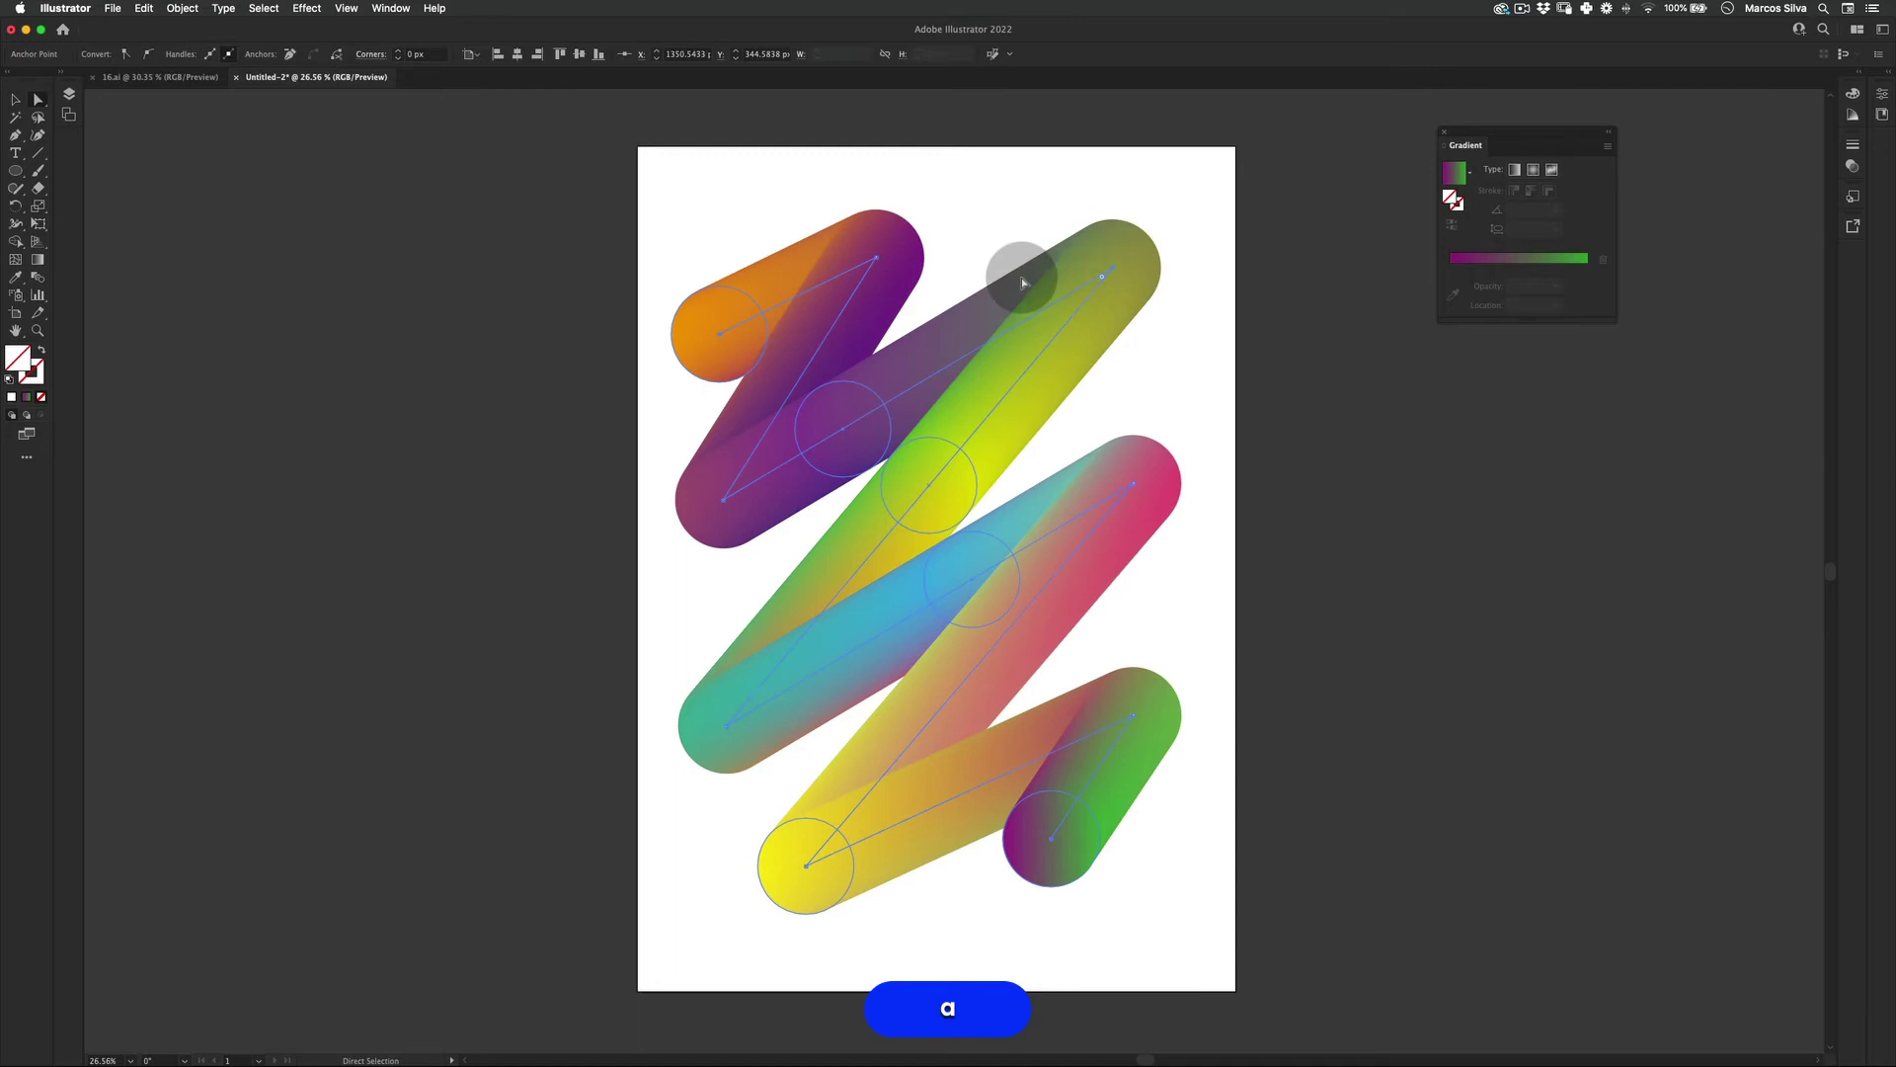
pyautogui.keyDown('shift'); pyautogui.click(723, 499); pyautogui.keyUp('shift')
pyautogui.keyDown('shift'); pyautogui.click(1132, 484); pyautogui.keyUp('shift')
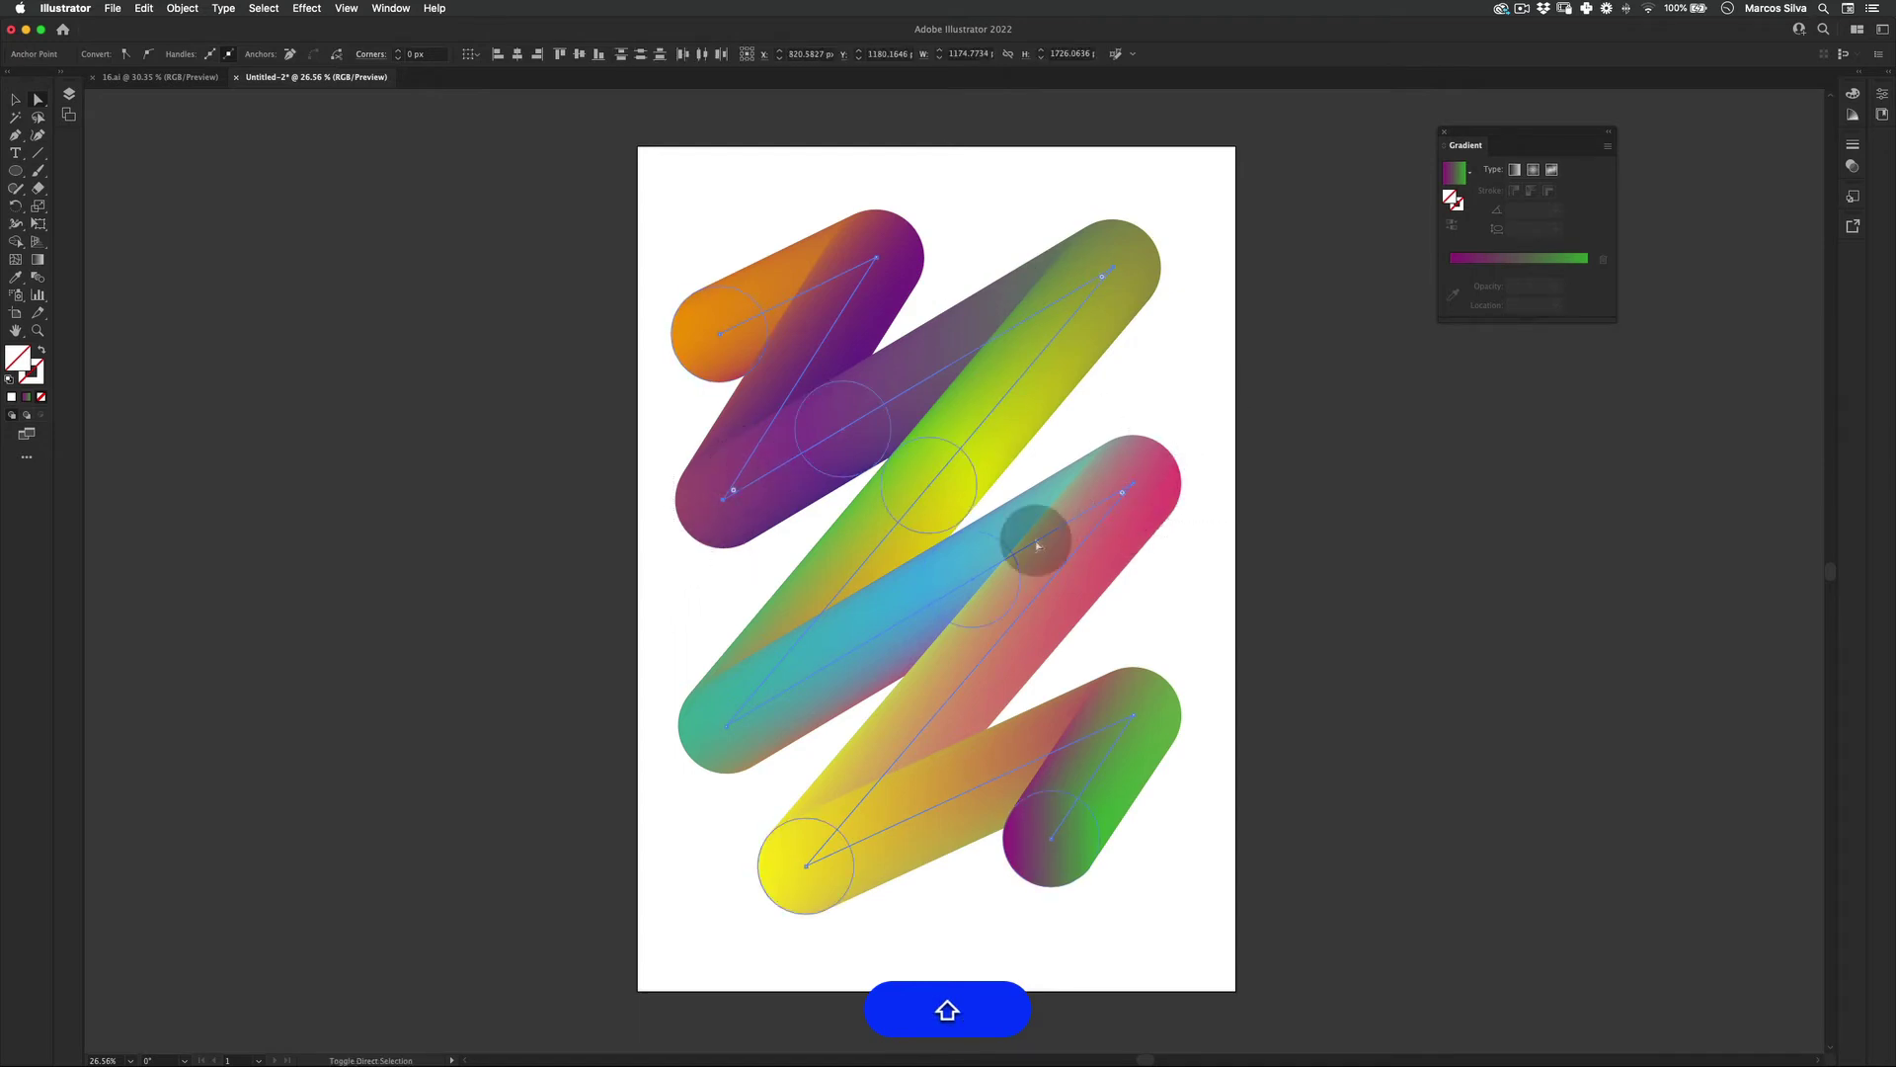
pyautogui.moveTo(746, 951); pyautogui.dragTo(873, 811)
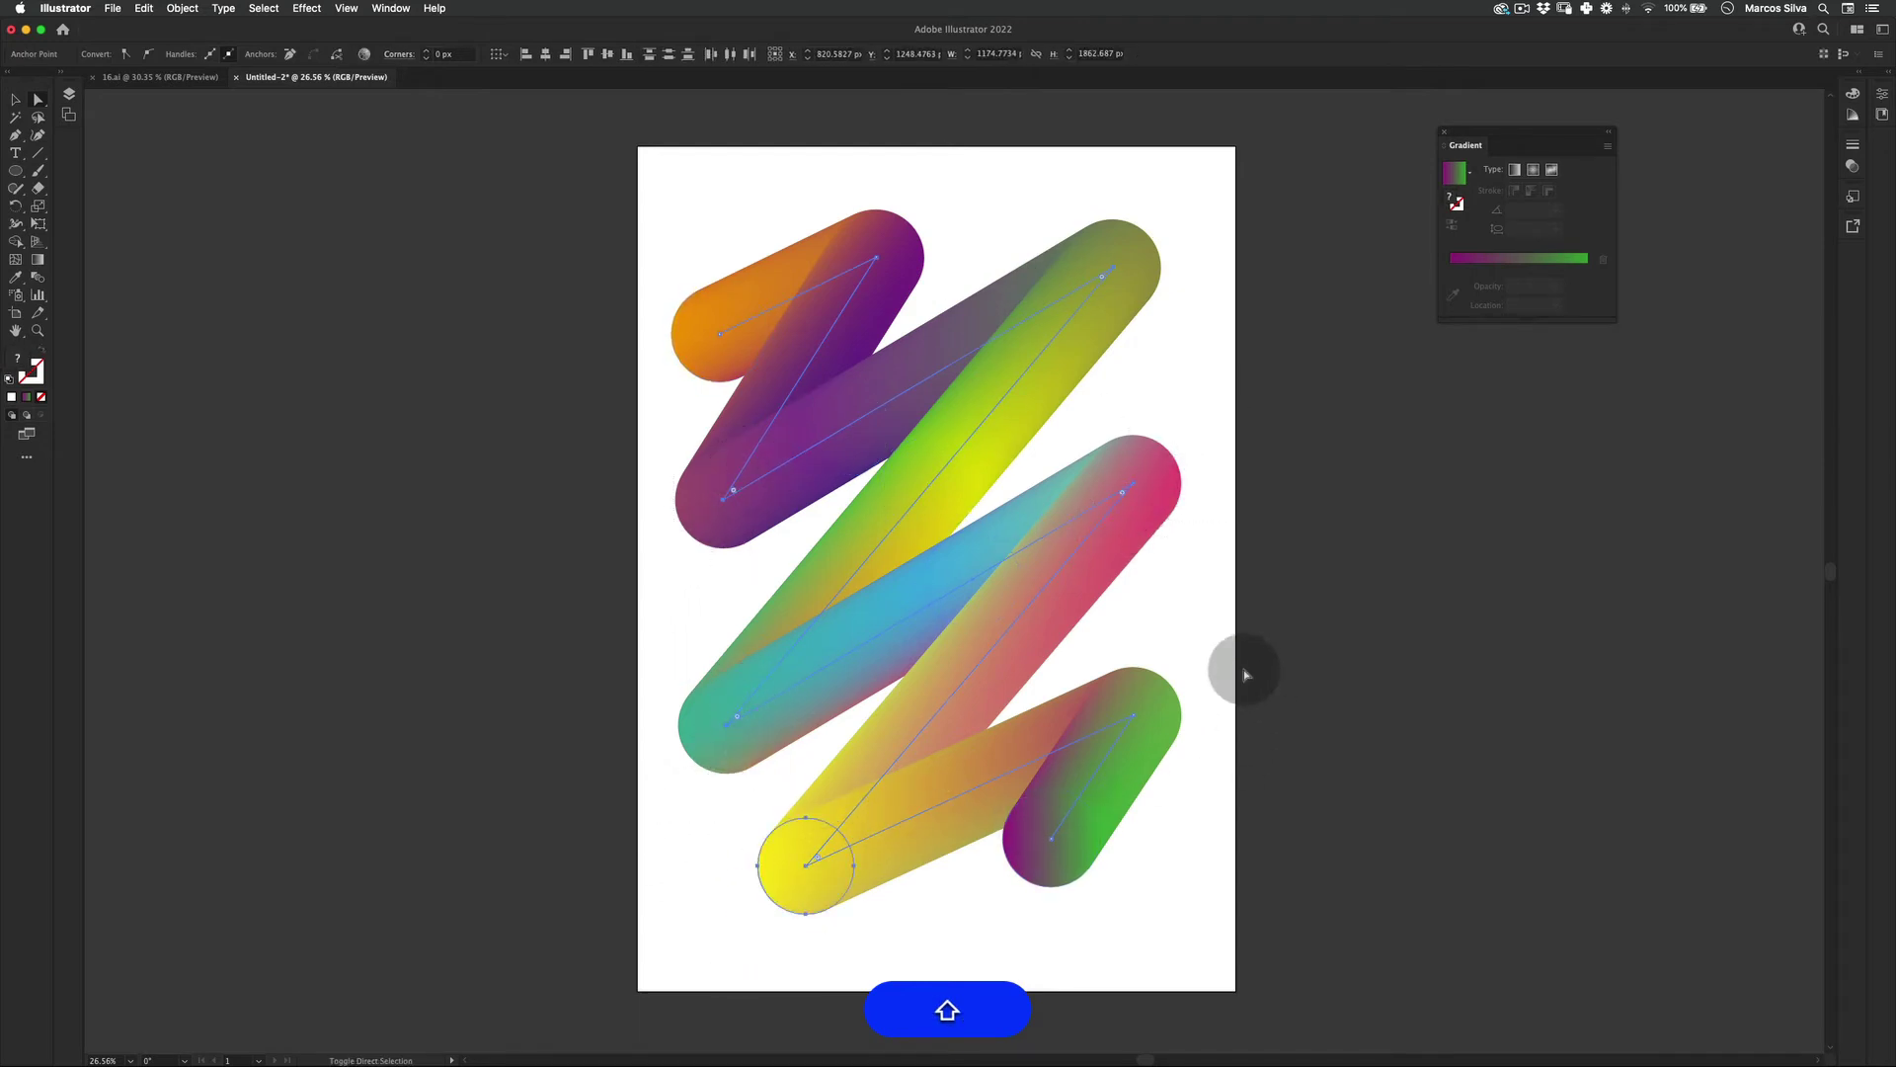
pyautogui.moveTo(1223, 656); pyautogui.dragTo(1114, 743)
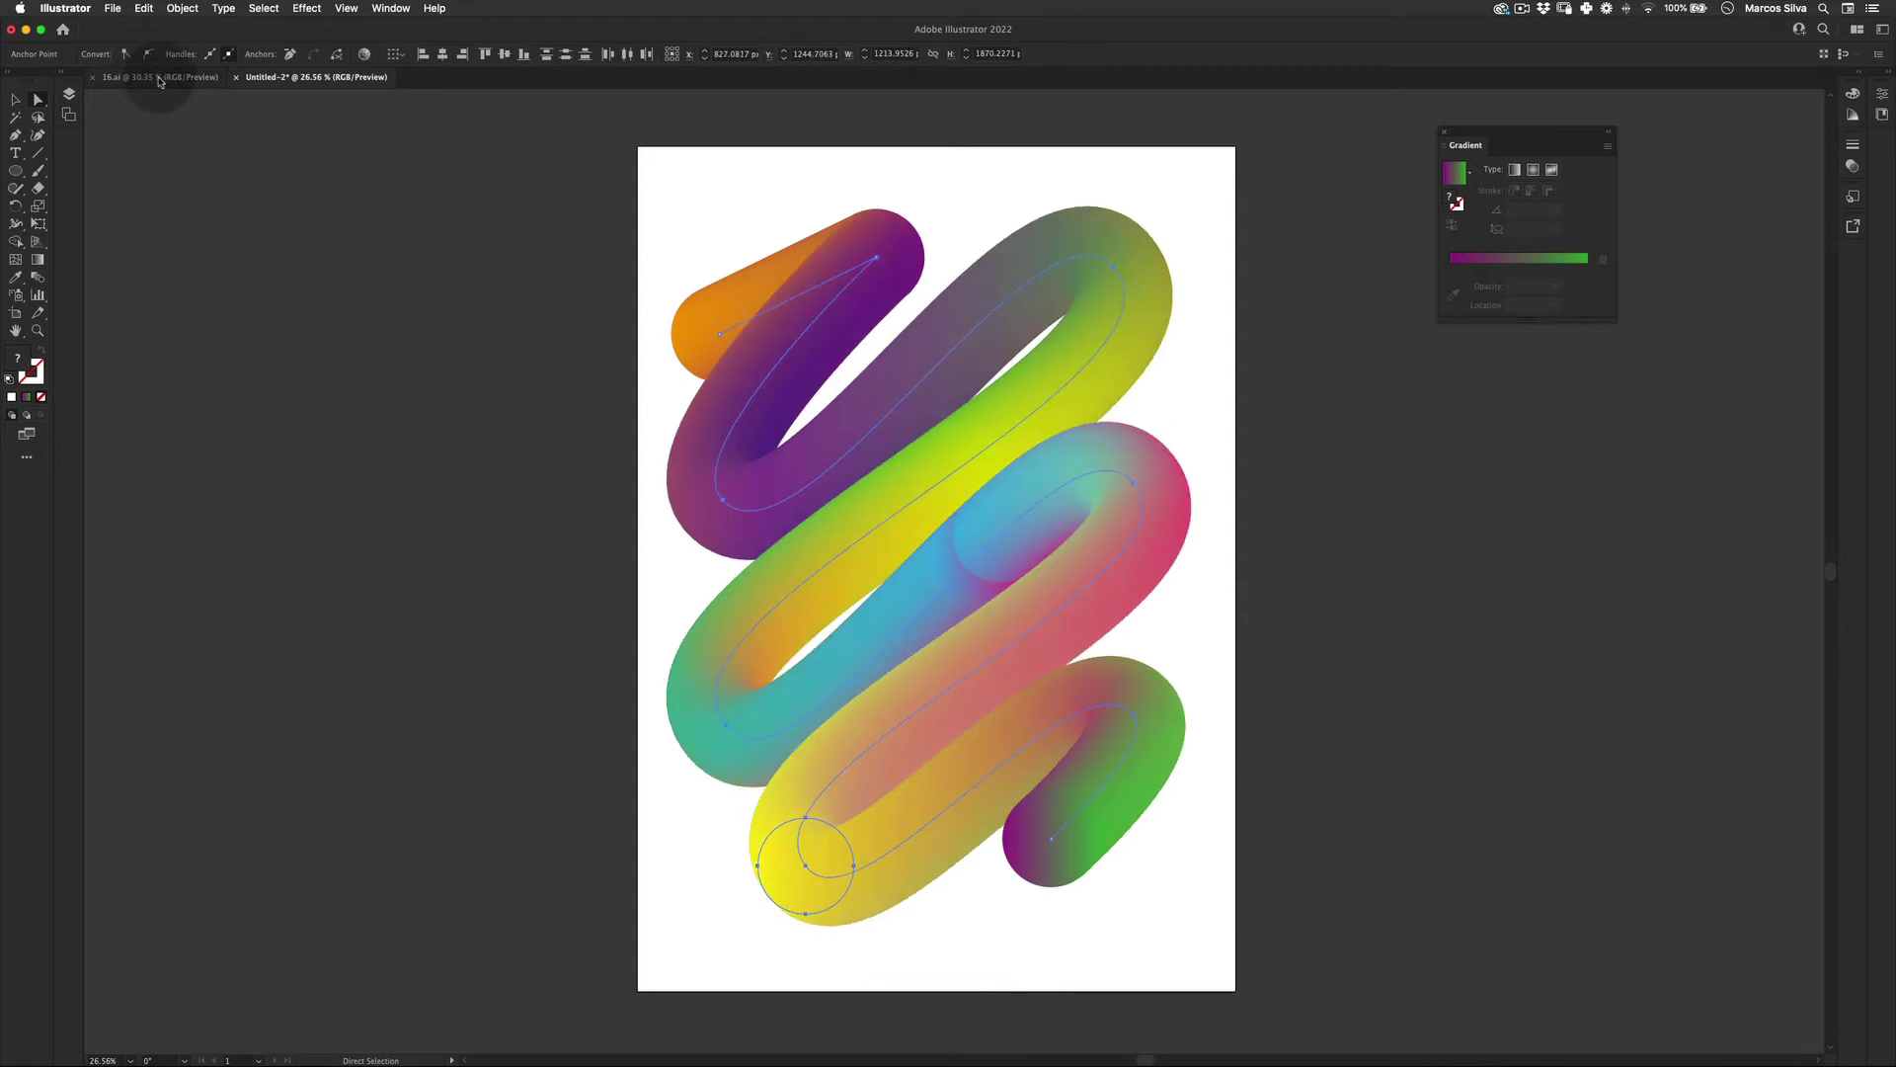
pyautogui.click(385, 514)
pyautogui.press('v')
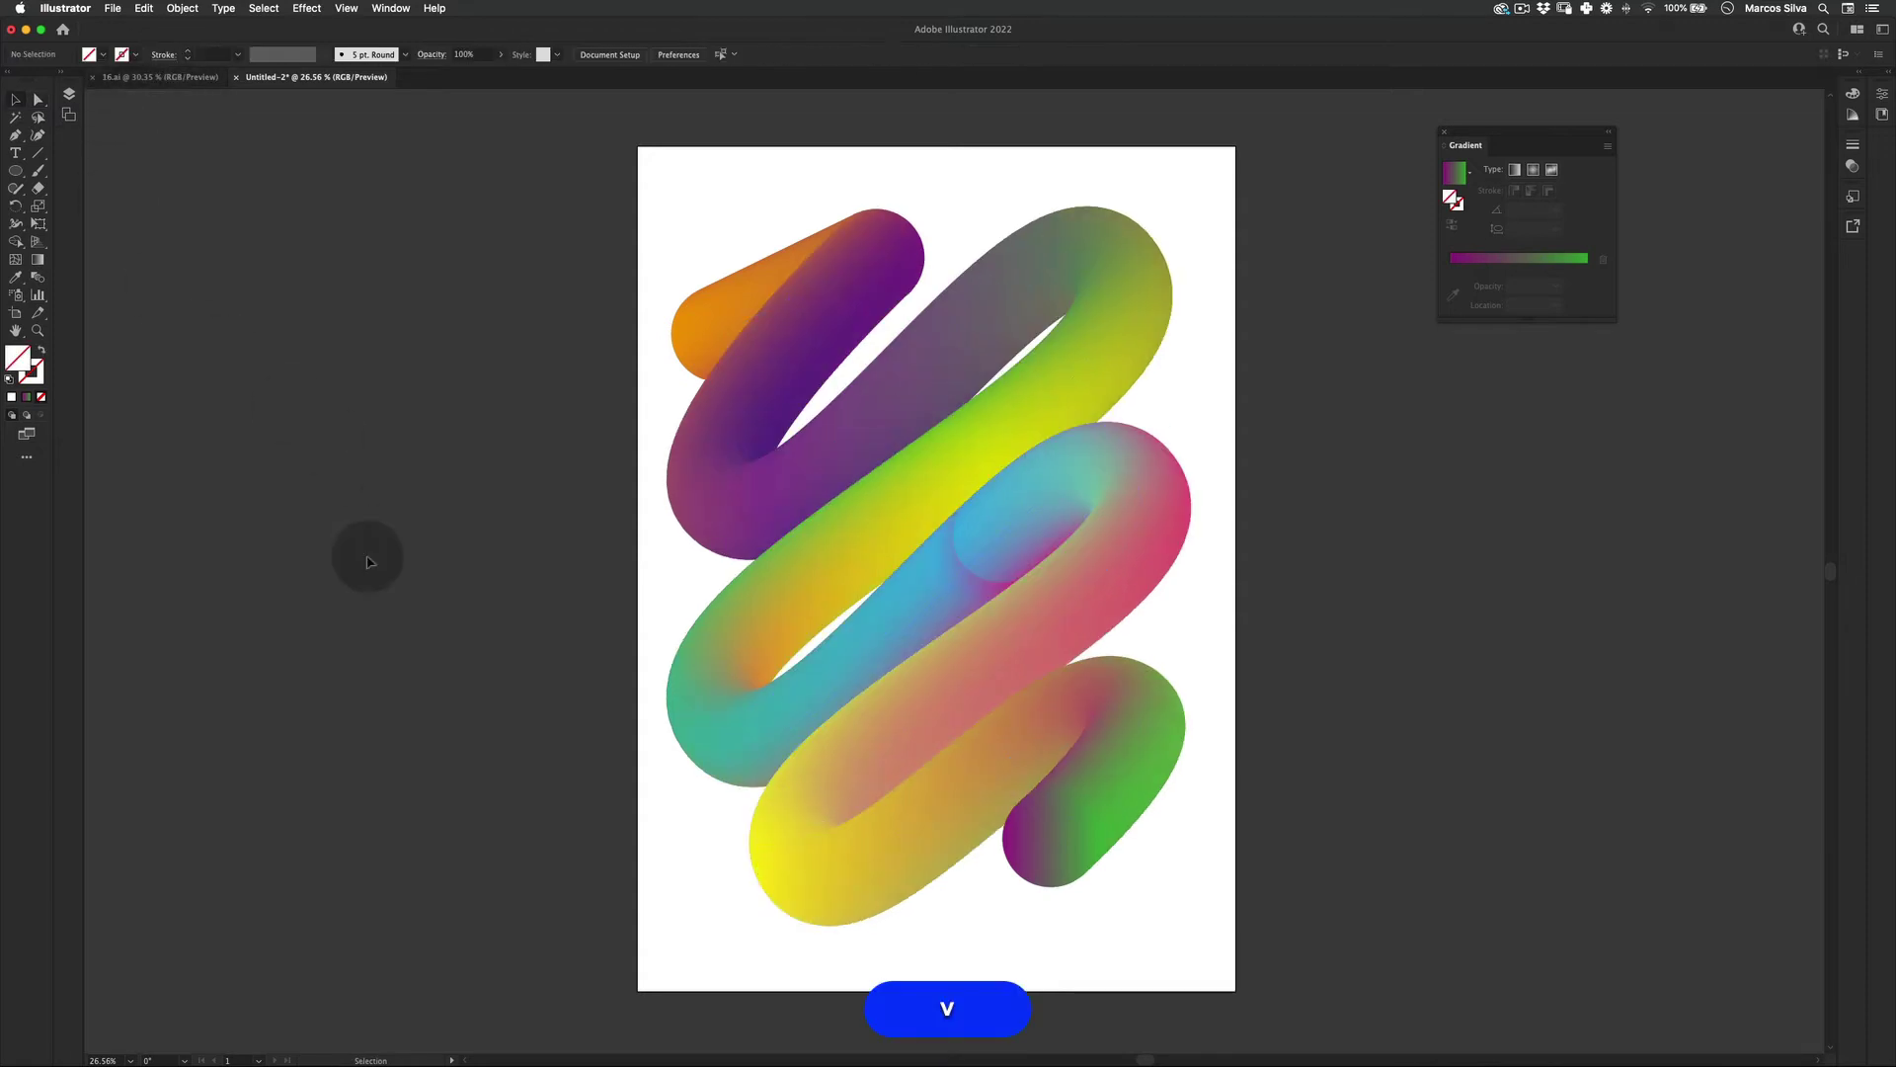
# Convert the remaining sharp anchor at the tube's first upper bend to smooth, and deselect
pyautogui.press('a')
pyautogui.moveTo(902, 191); pyautogui.dragTo(830, 306)
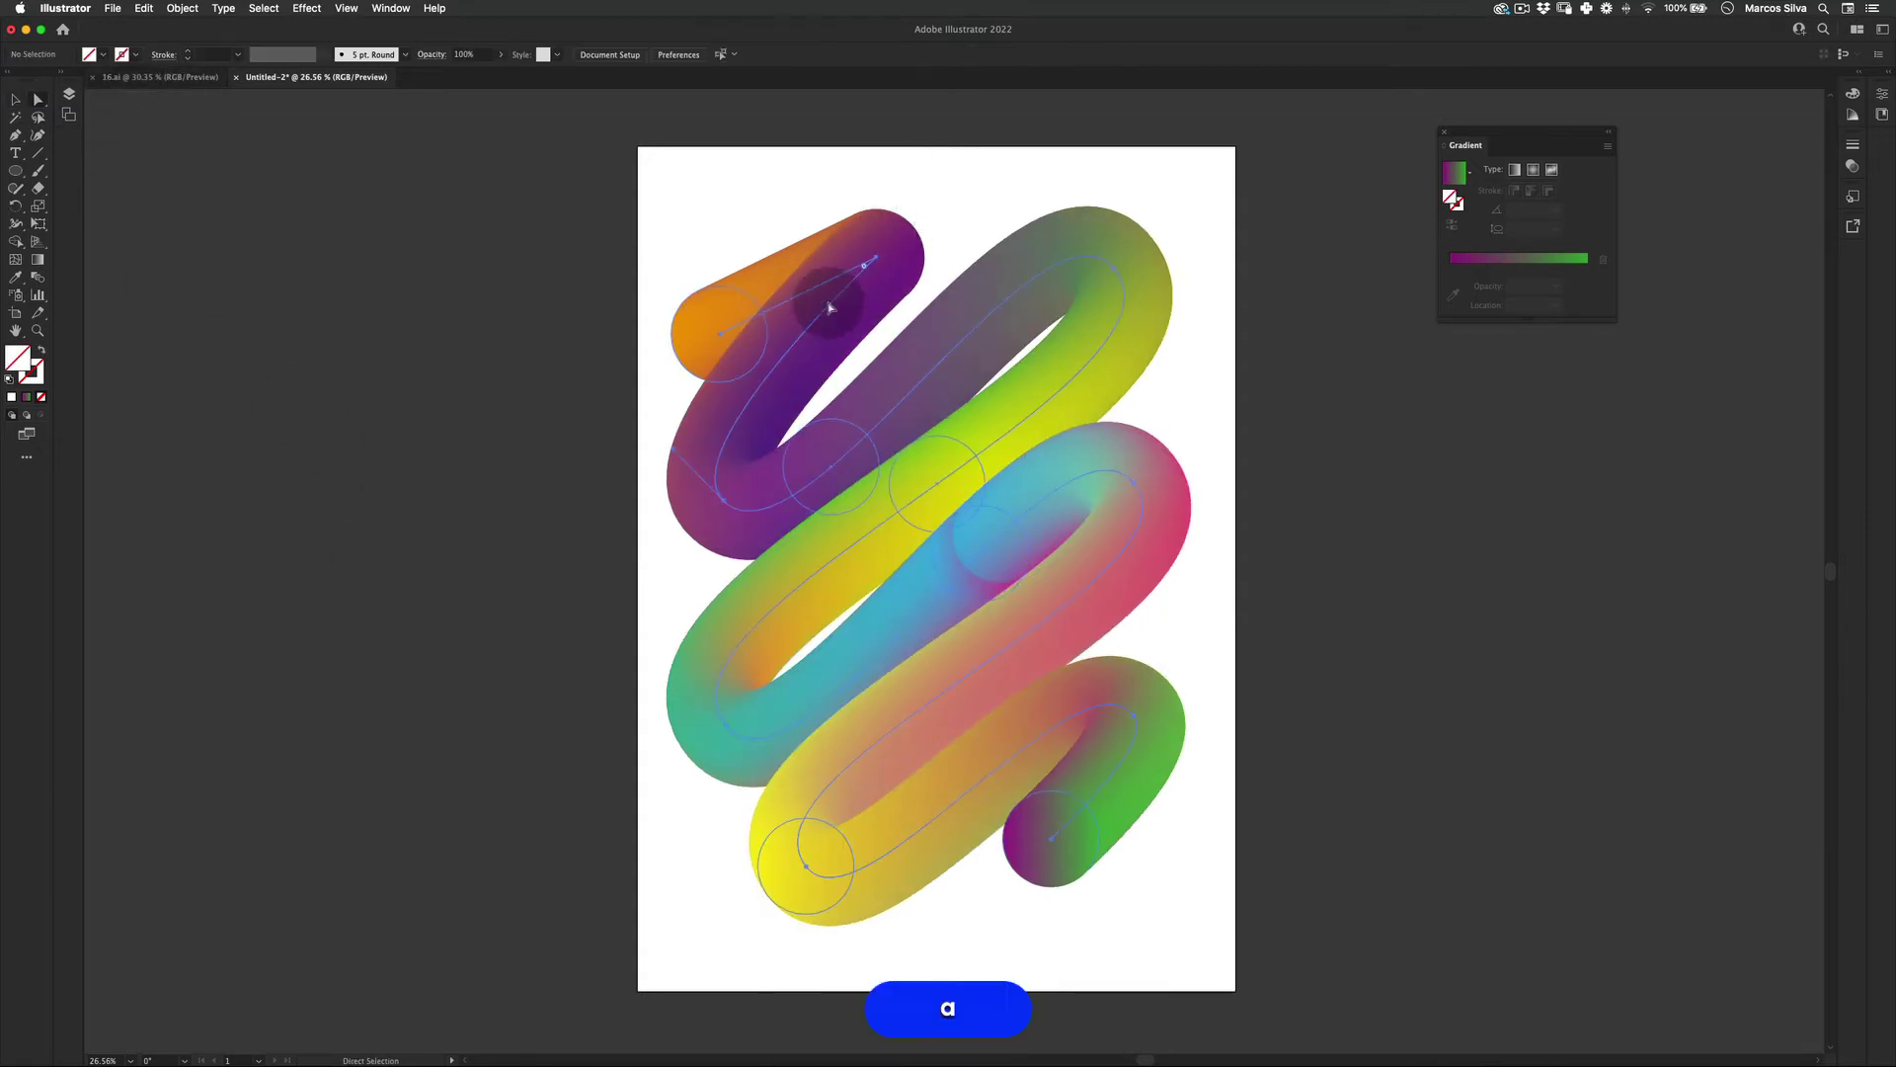
pyautogui.click(151, 58)
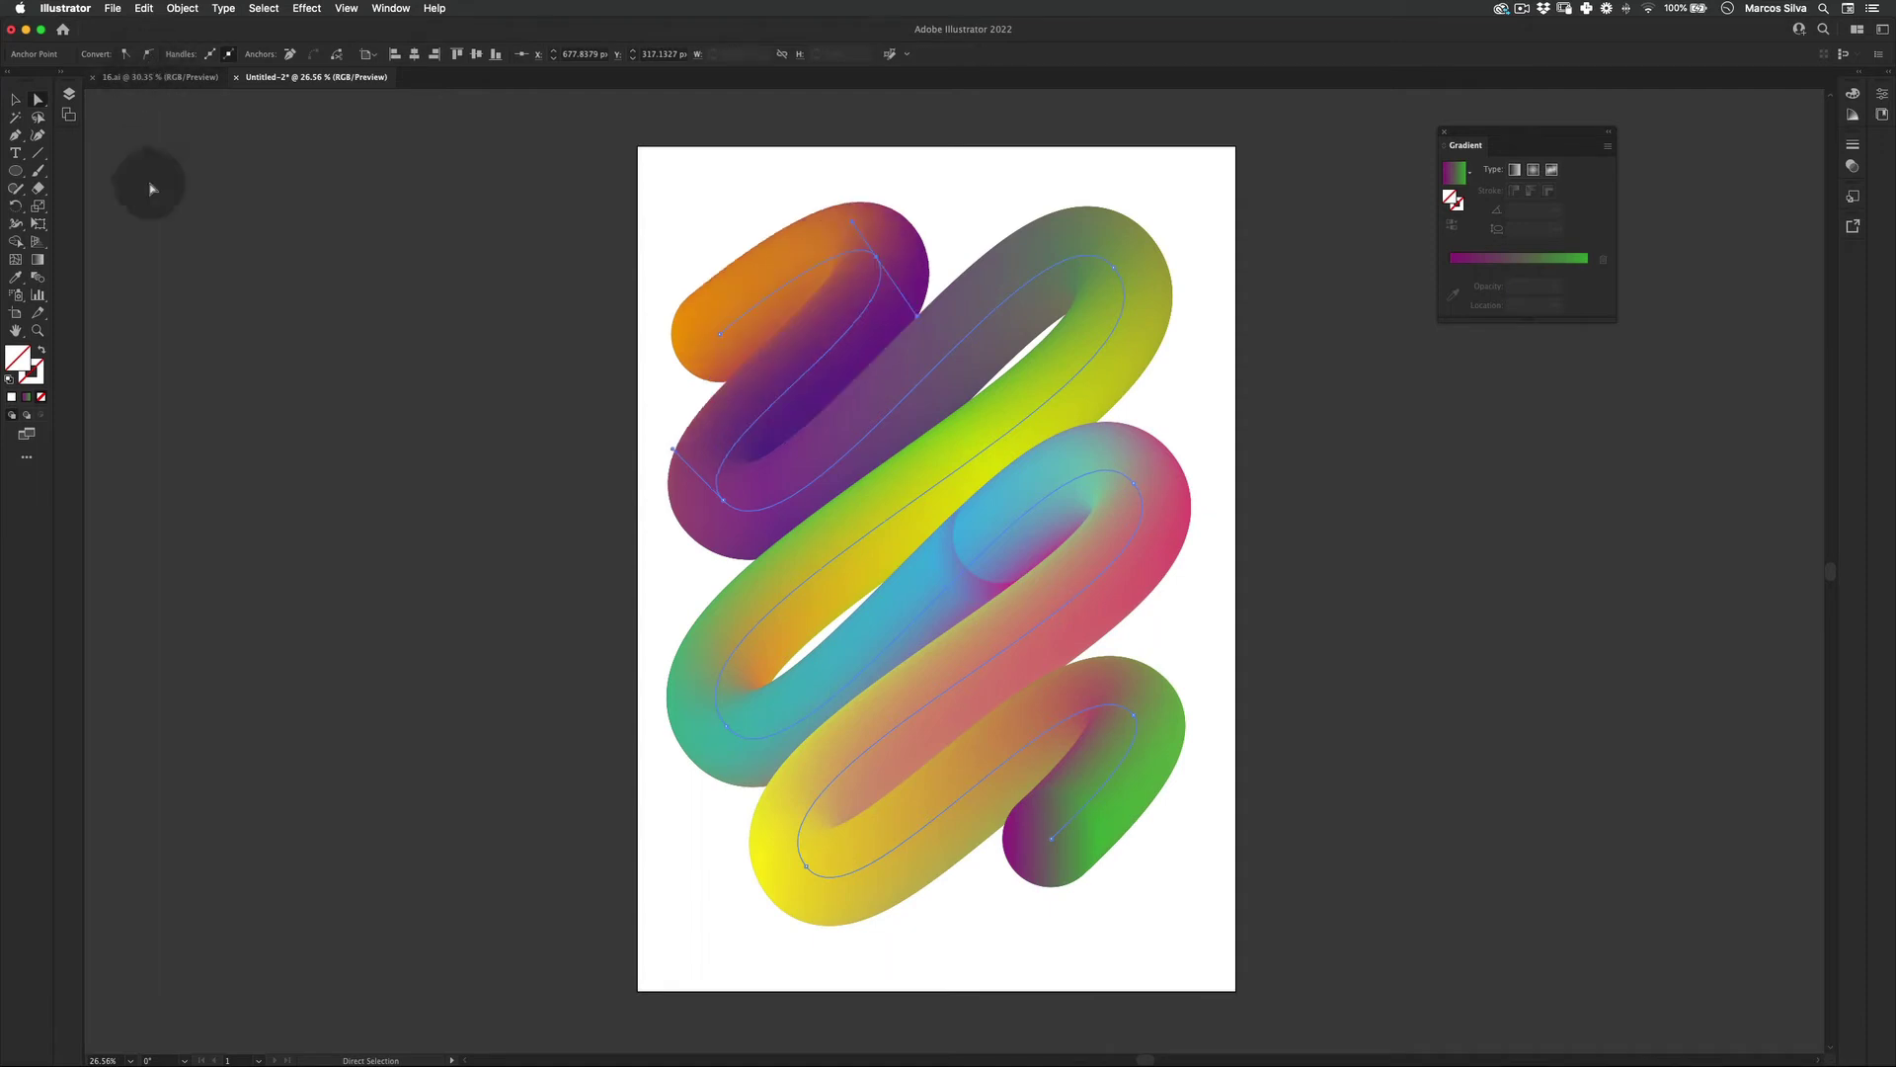
pyautogui.click(425, 591)
pyautogui.press('v')
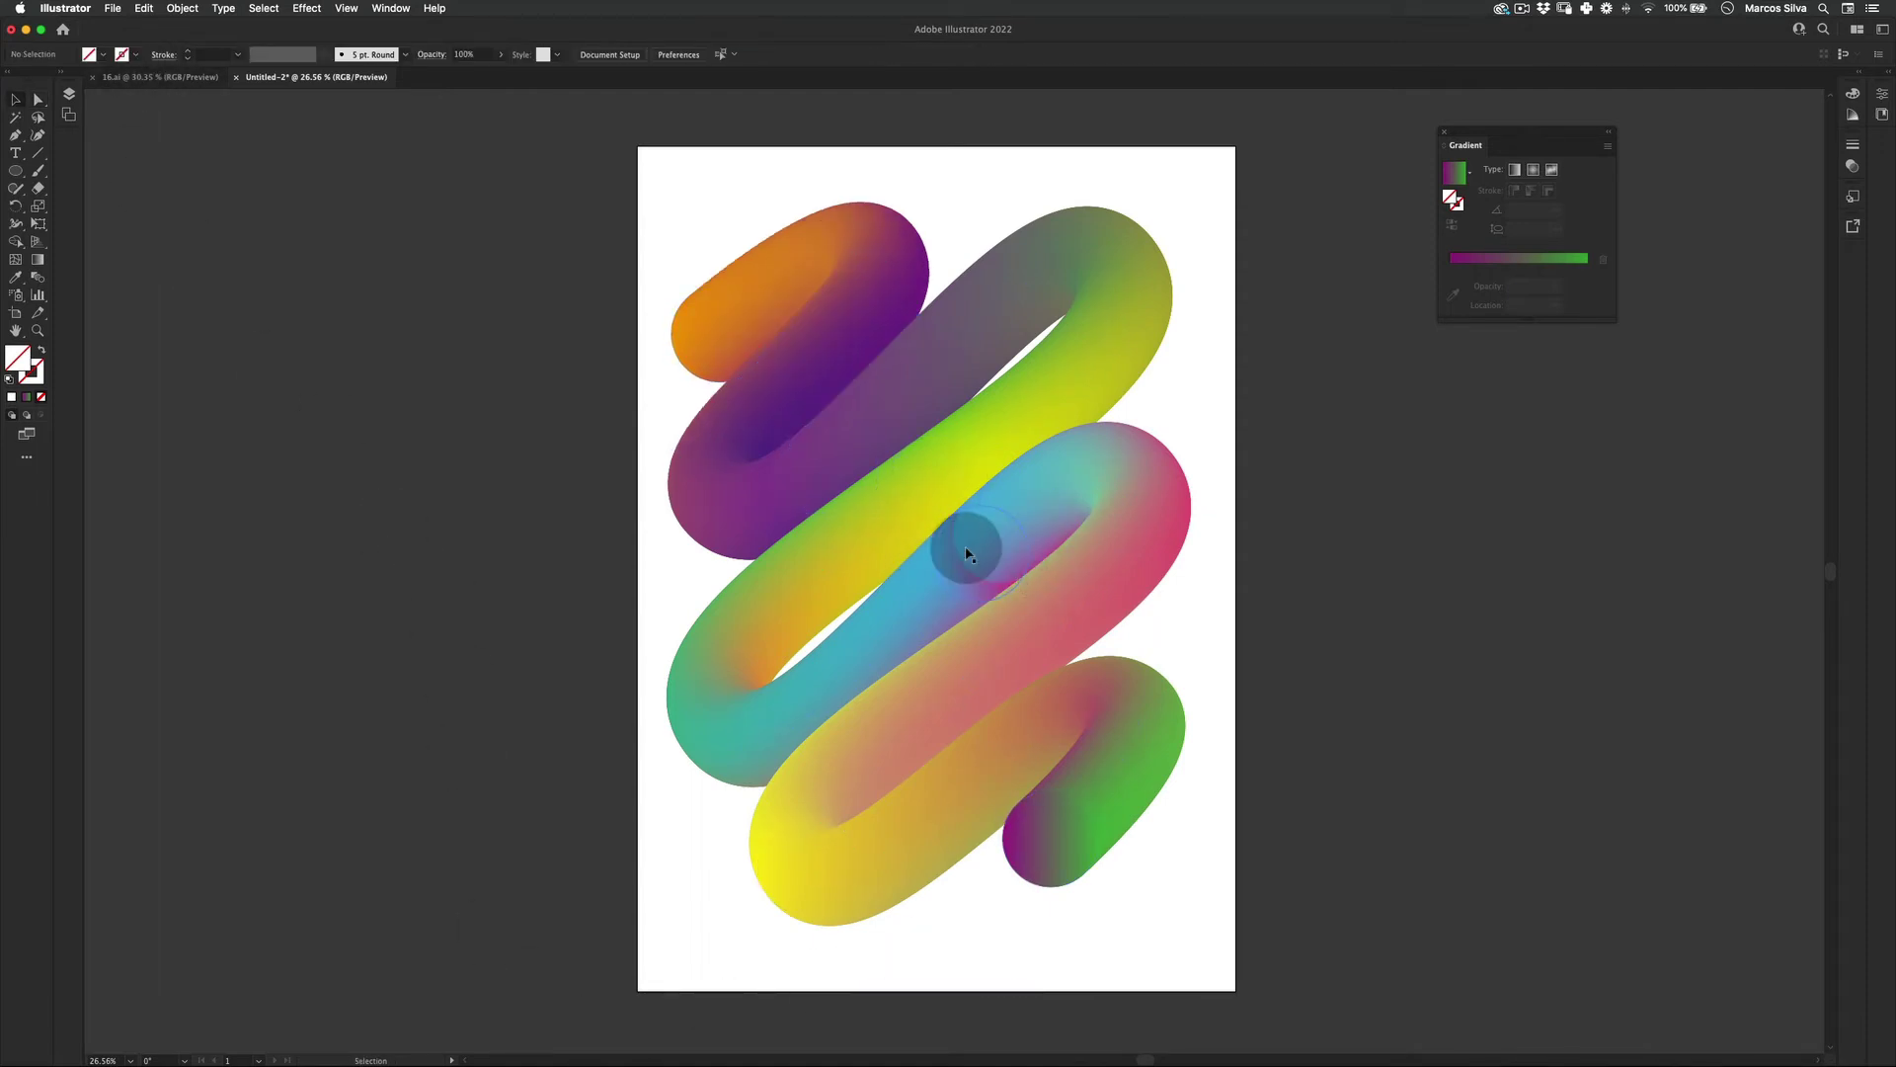
# Isolate the blend, rotate its blue-pink circle until the gradient angle is about 131°, and exit isolation mode
pyautogui.press('v')
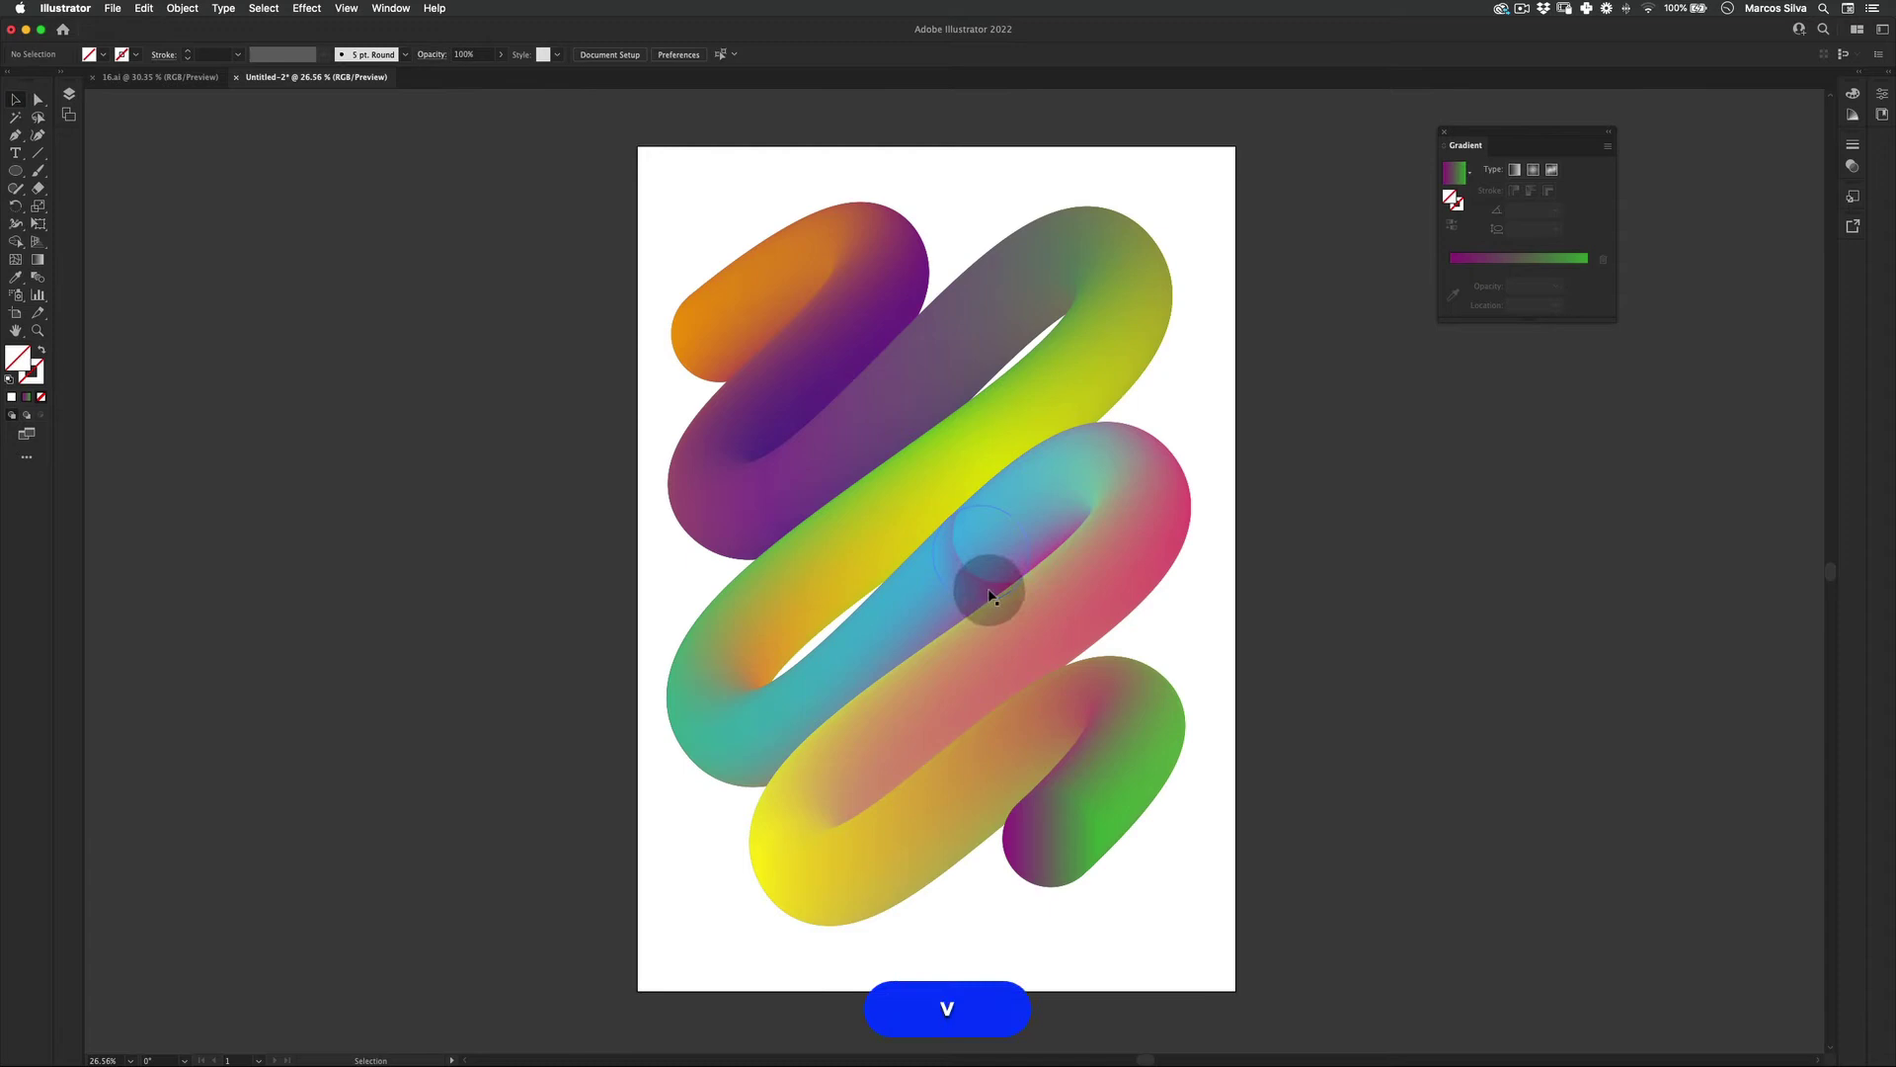
pyautogui.click(988, 585)
pyautogui.doubleClick(998, 590)
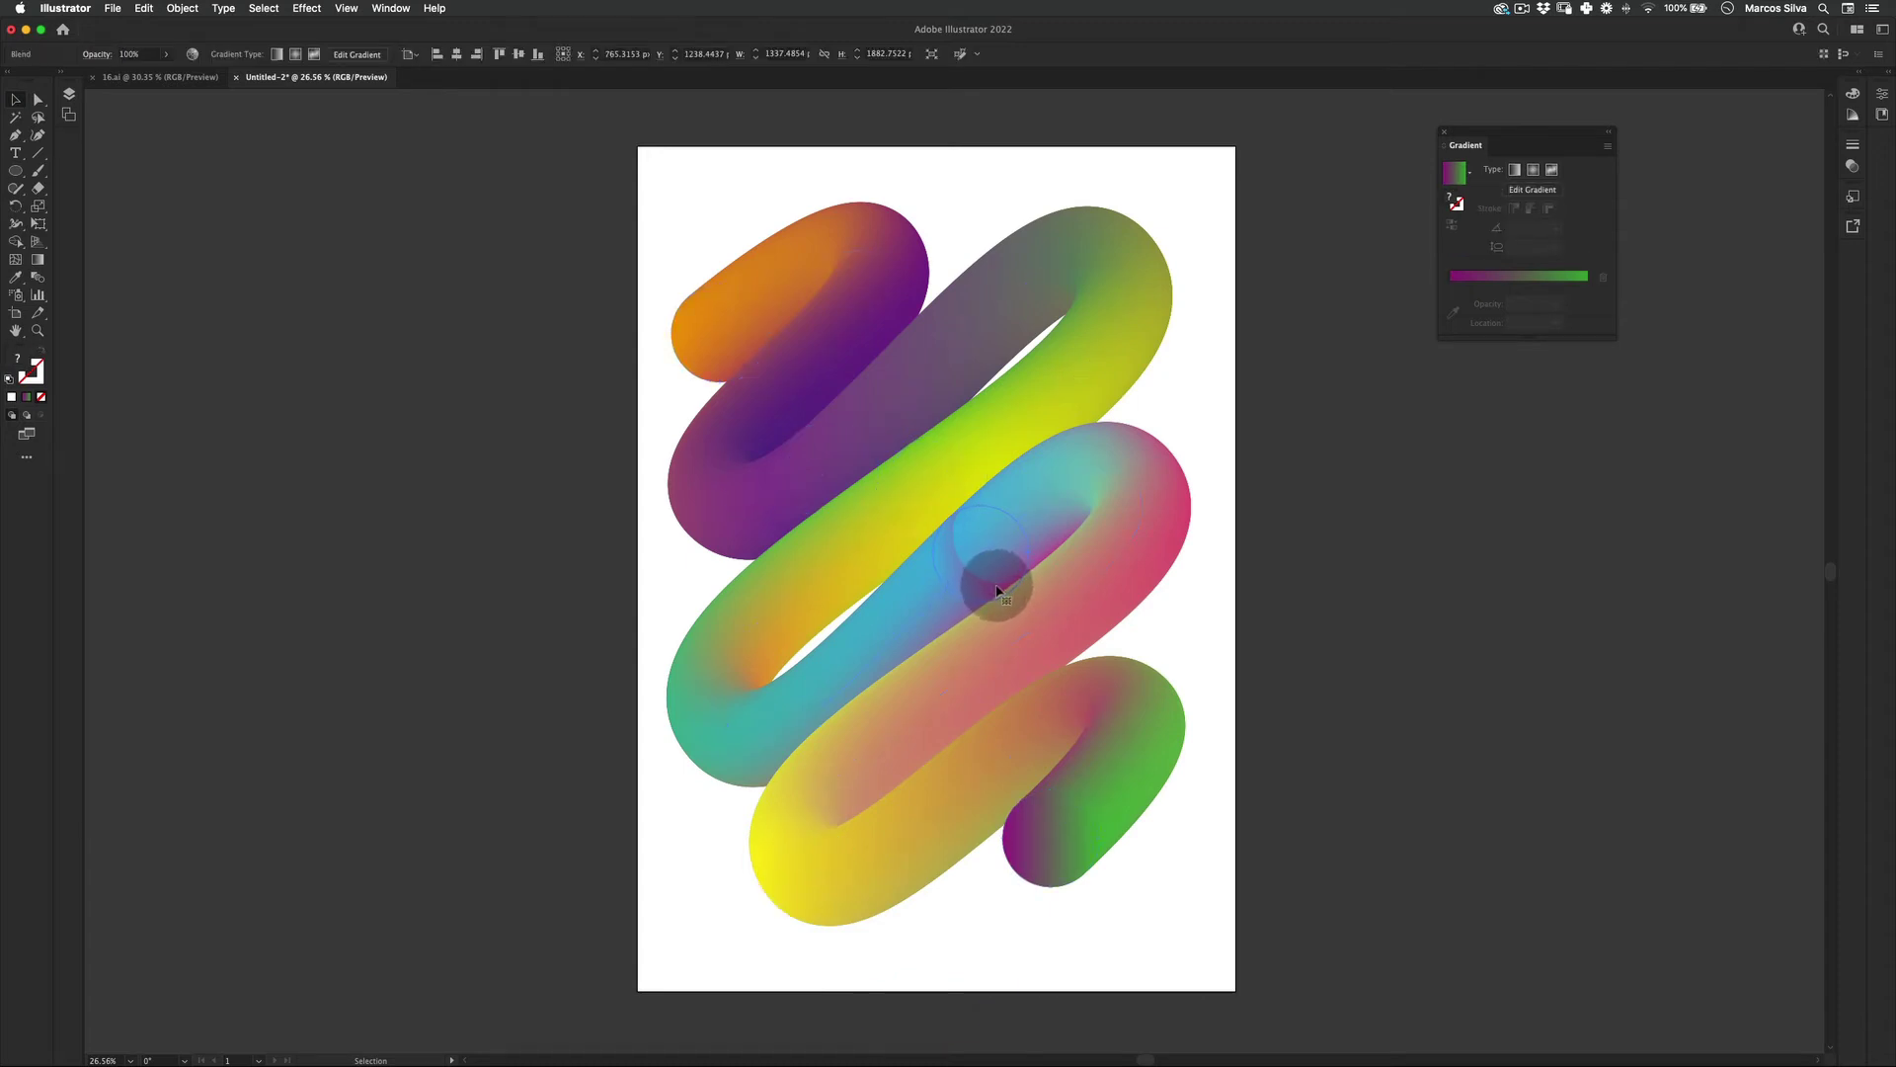
pyautogui.click(994, 591)
pyautogui.press('e')
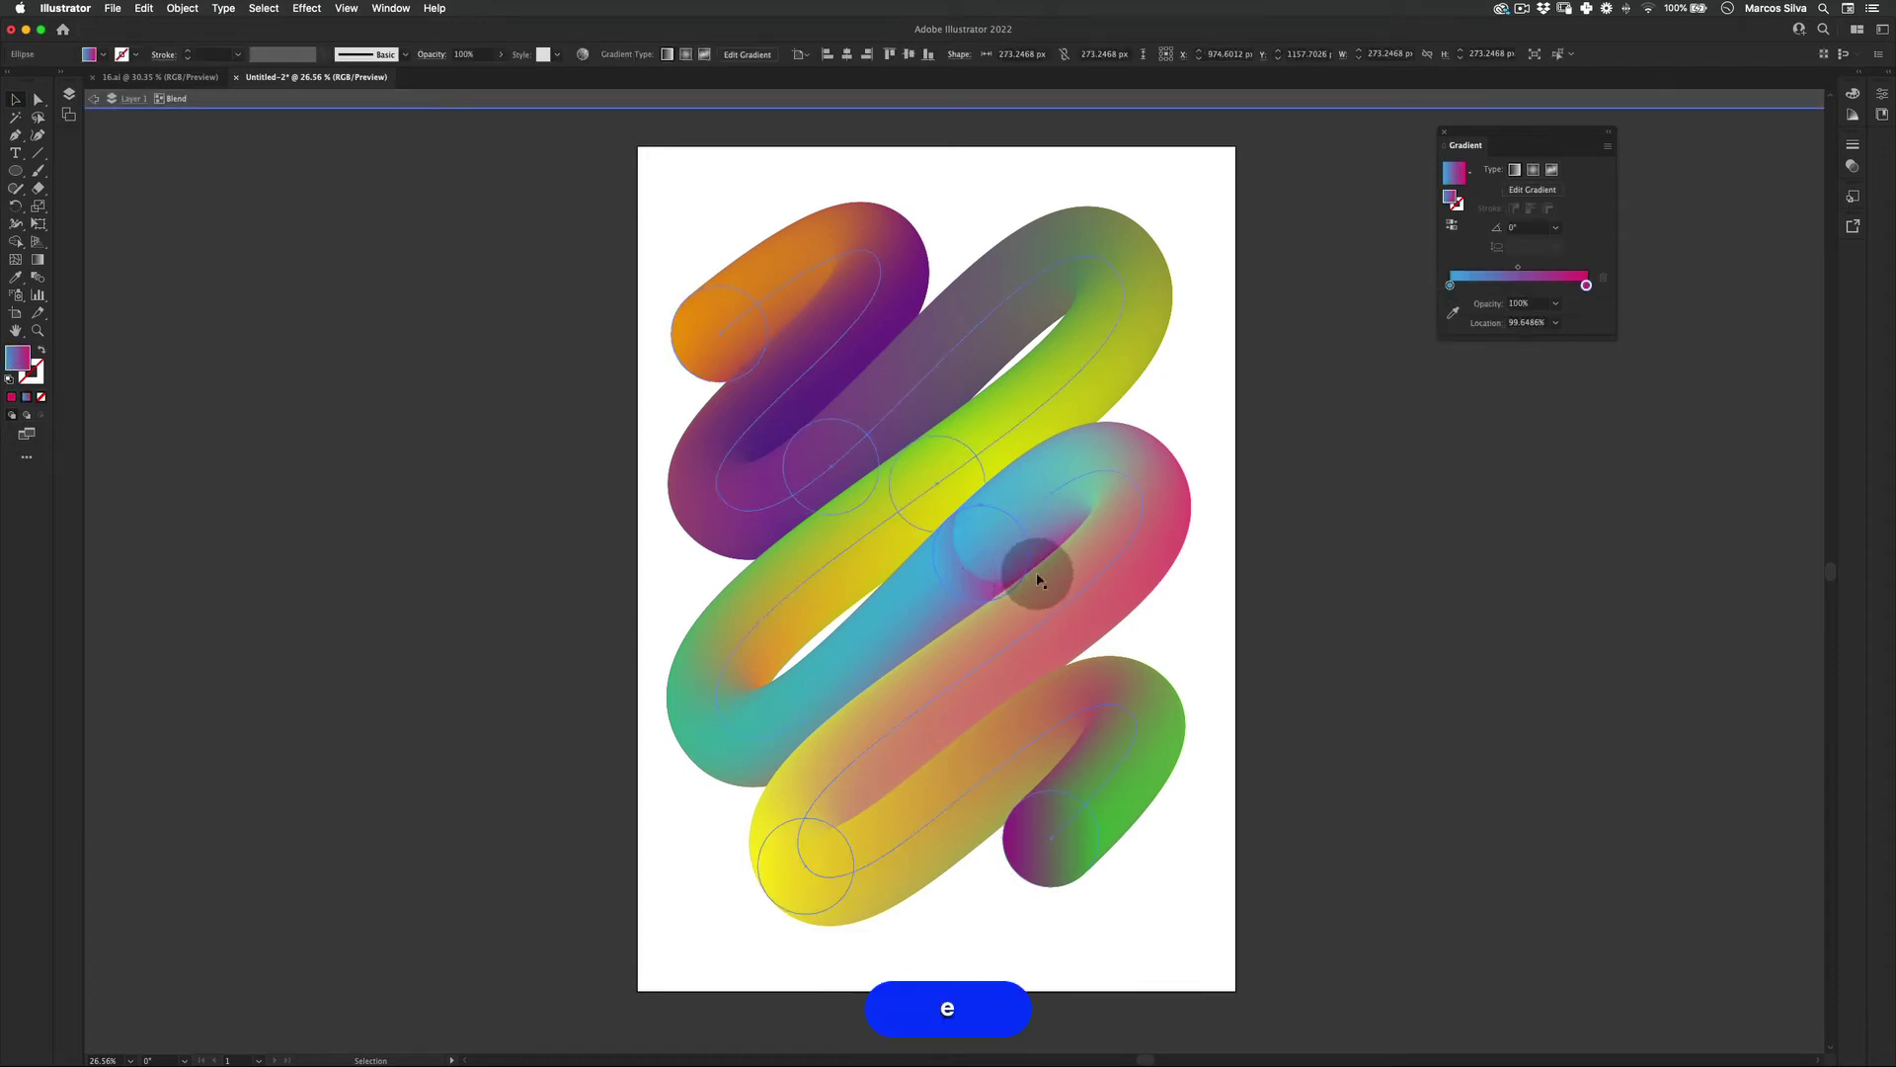
pyautogui.moveTo(1058, 581); pyautogui.dragTo(1062, 508)
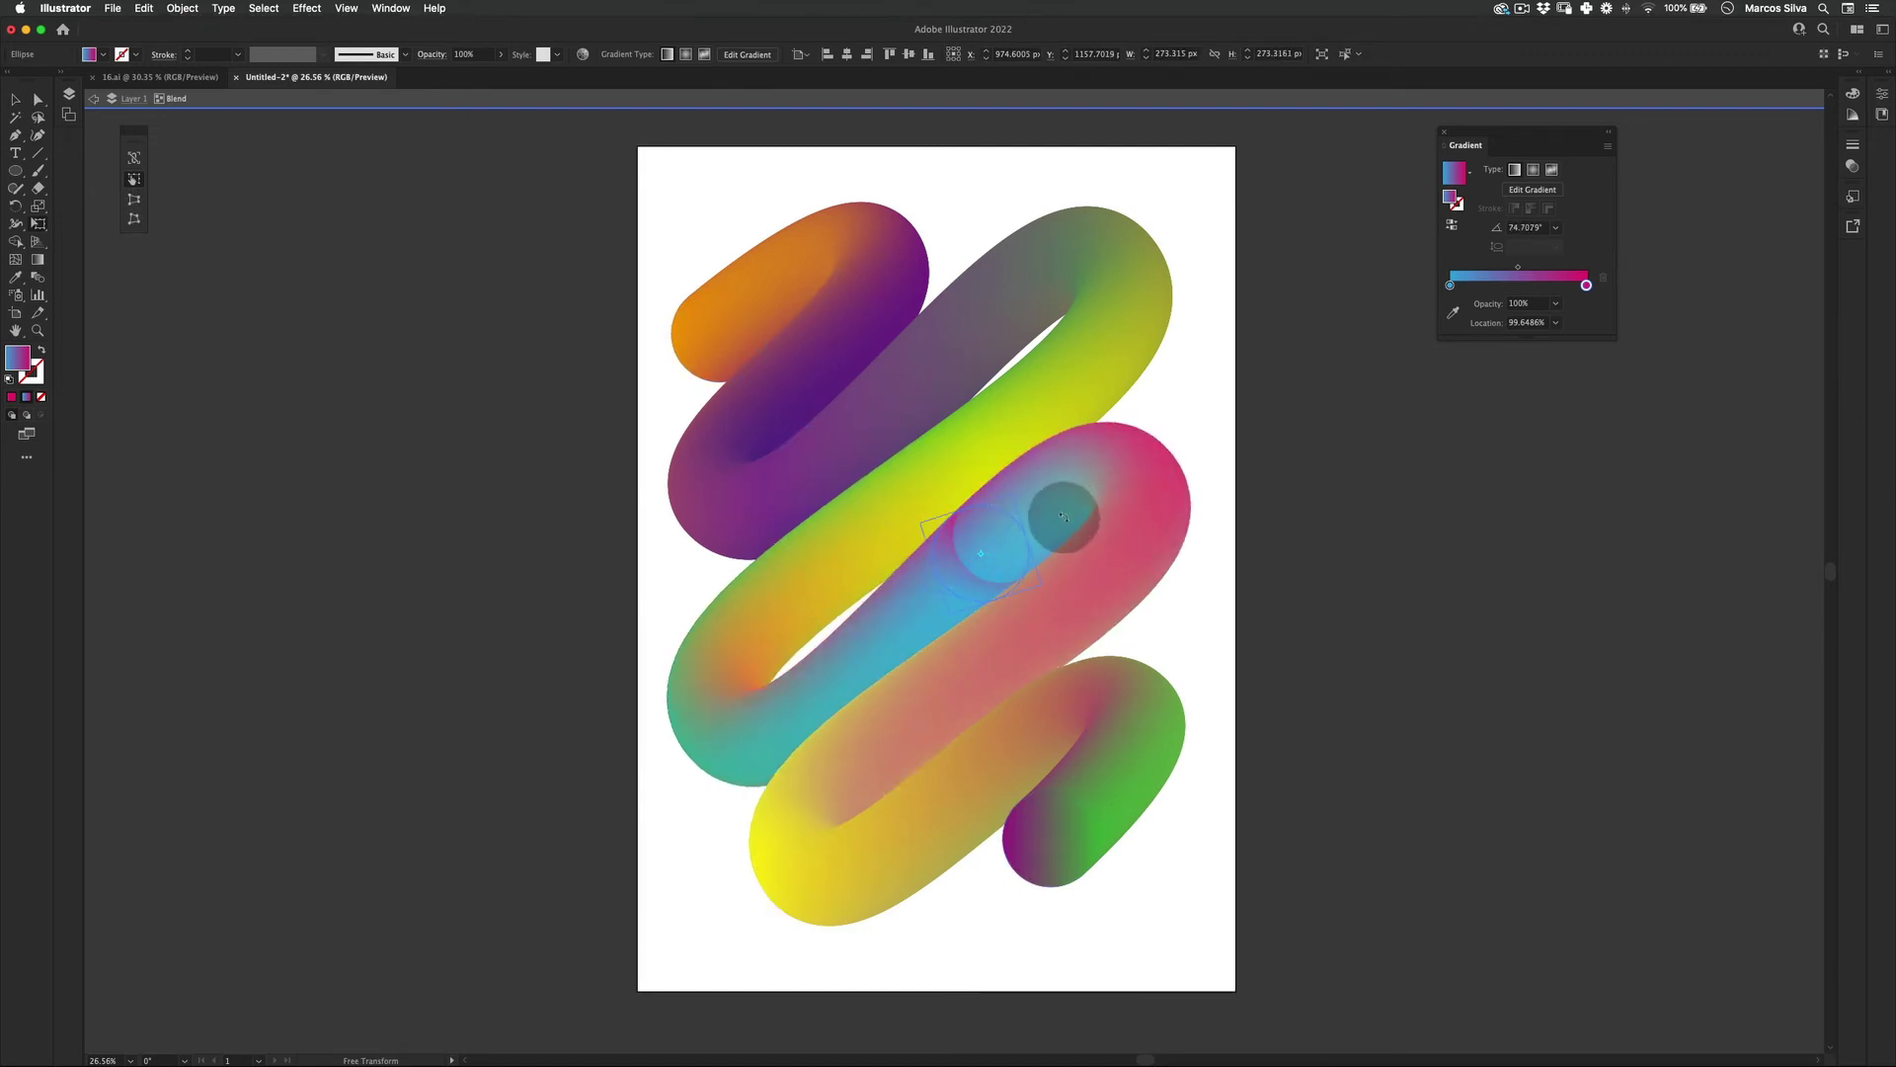
pyautogui.moveTo(1084, 584); pyautogui.dragTo(1082, 573)
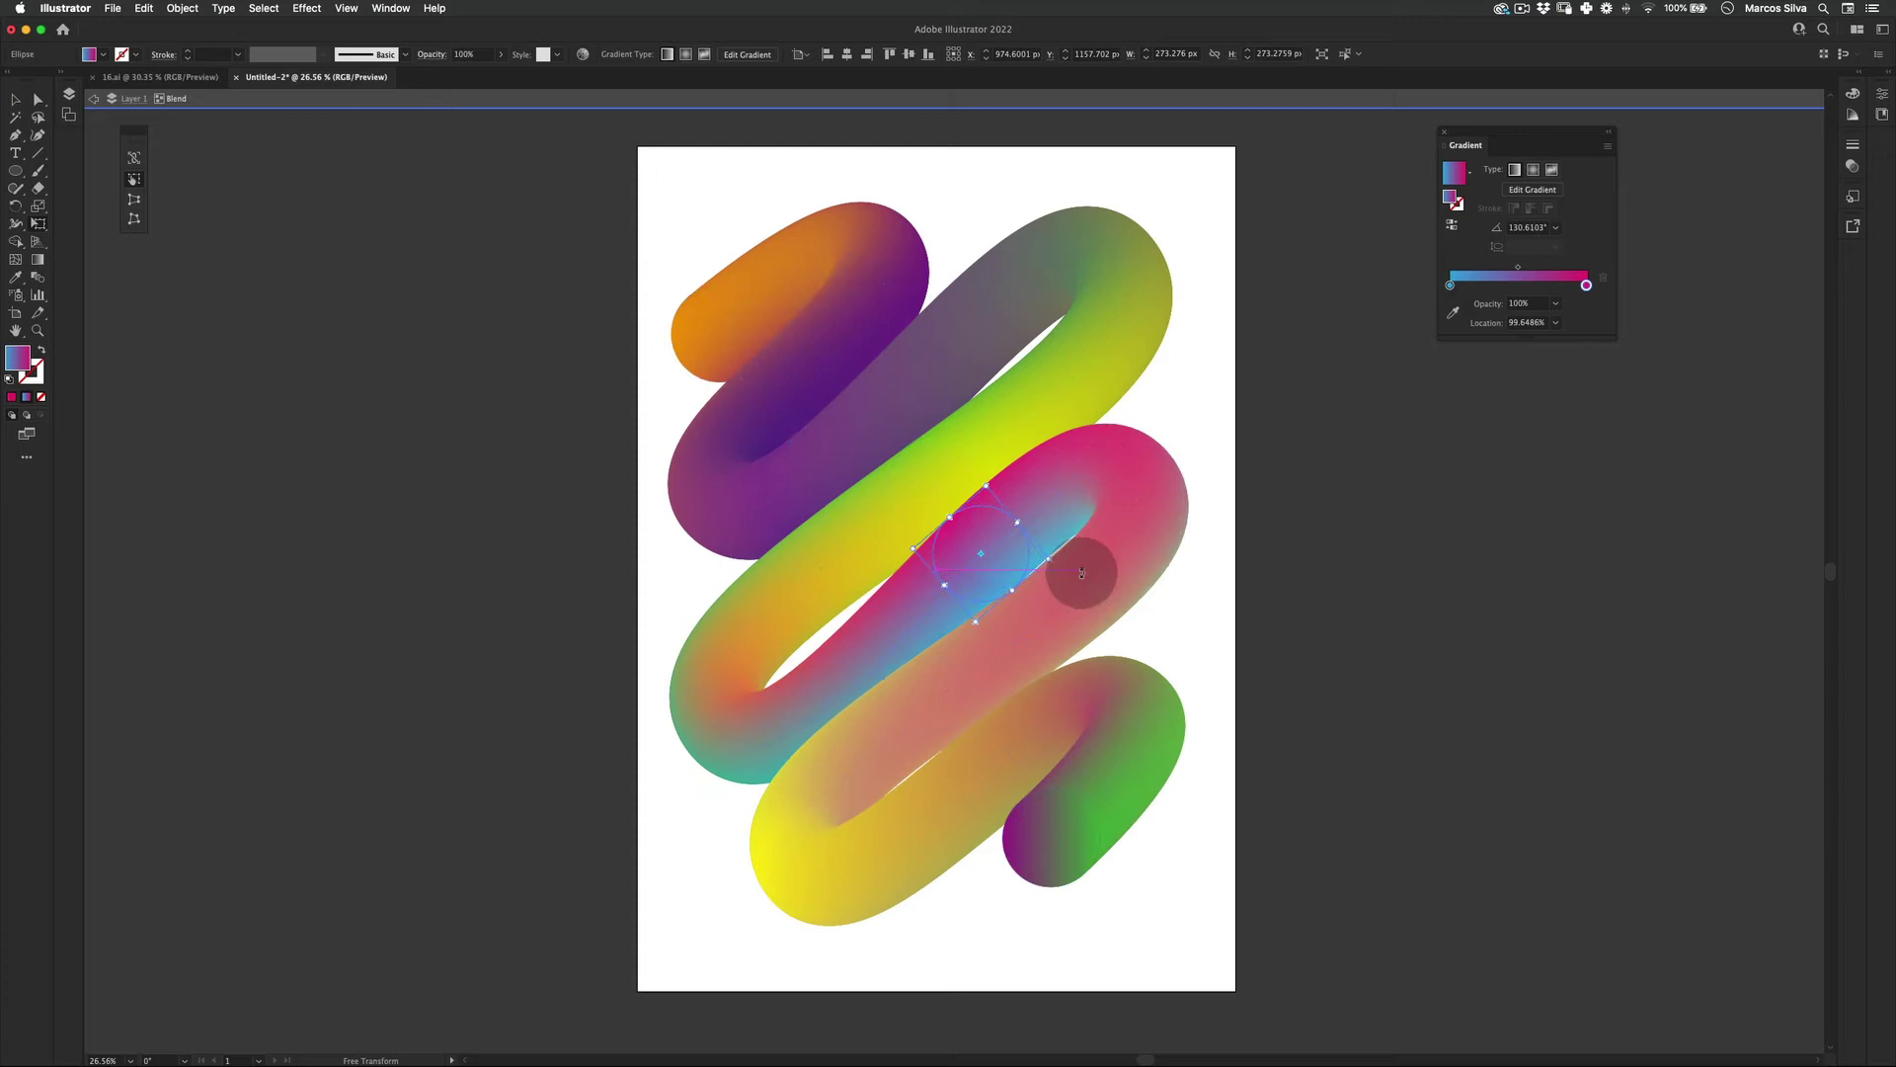
pyautogui.press('v')
pyautogui.click(1217, 356)
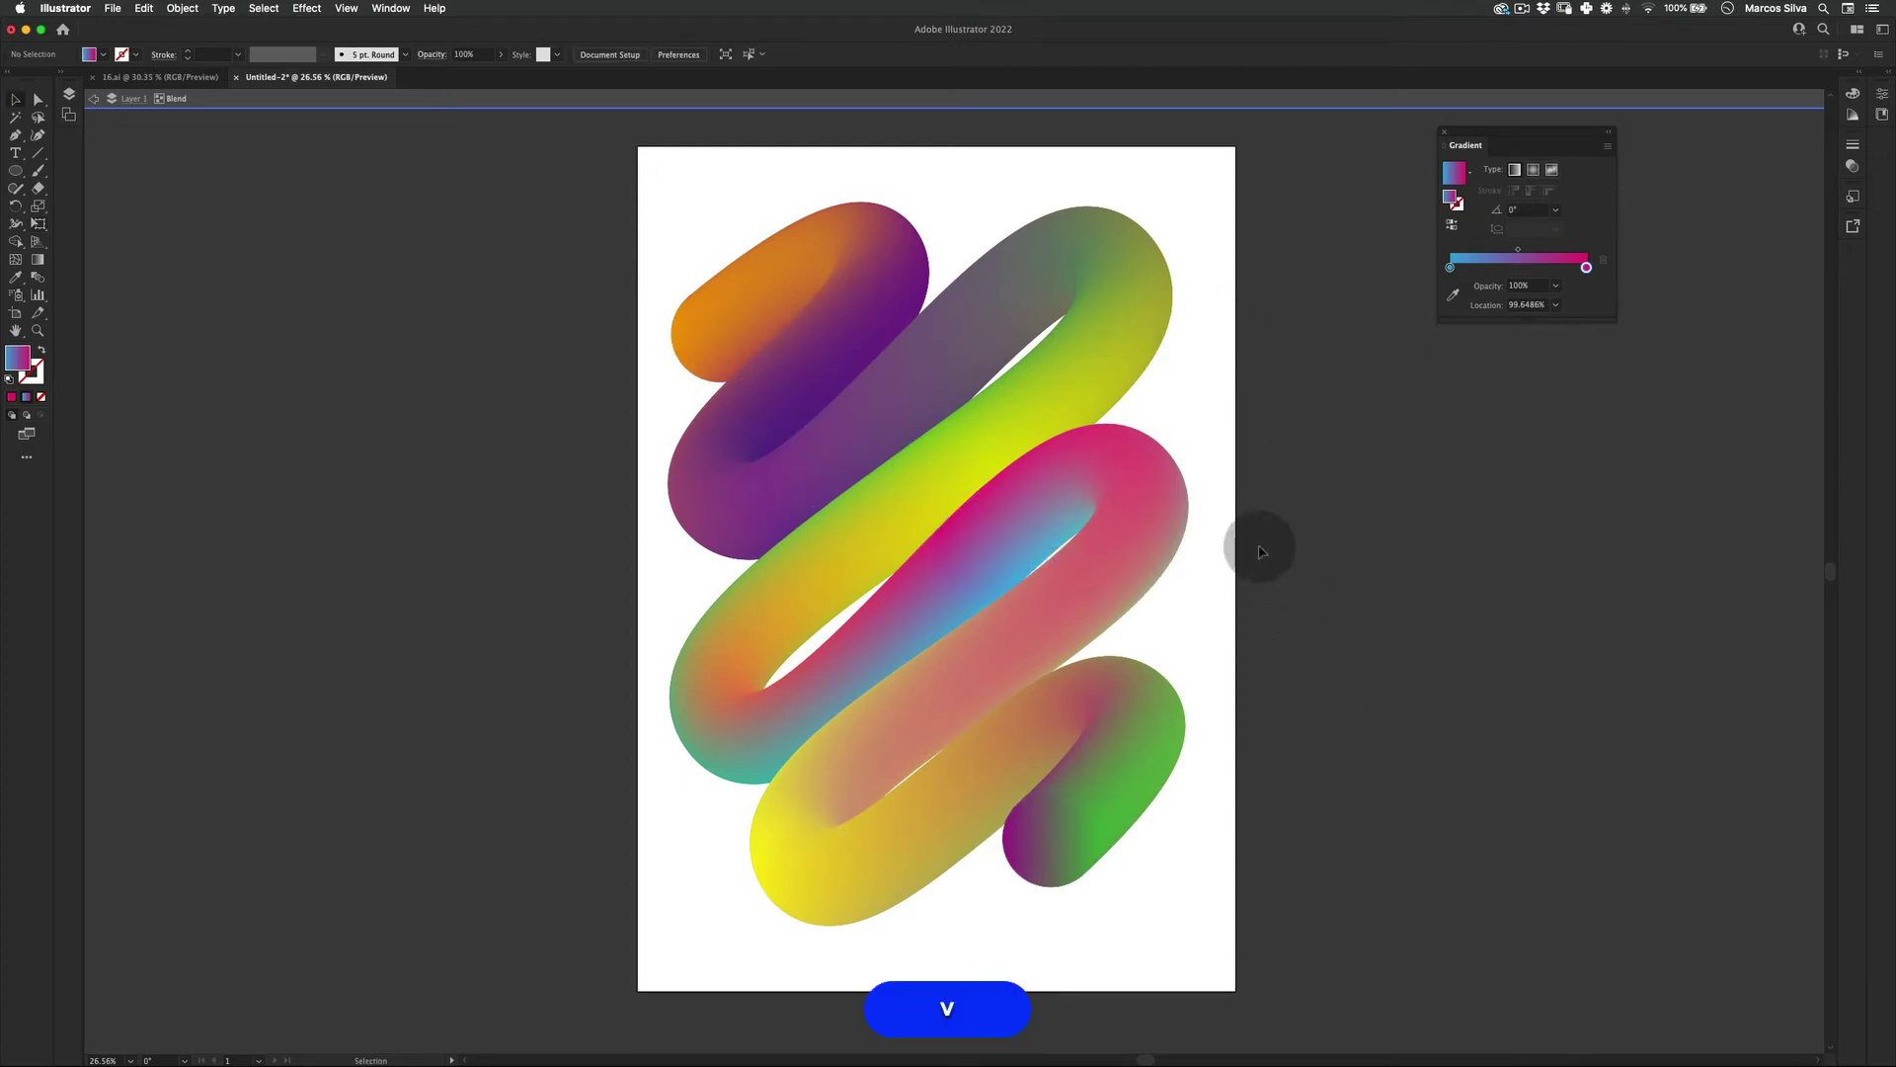
pyautogui.doubleClick(1271, 581)
pyautogui.press('v')
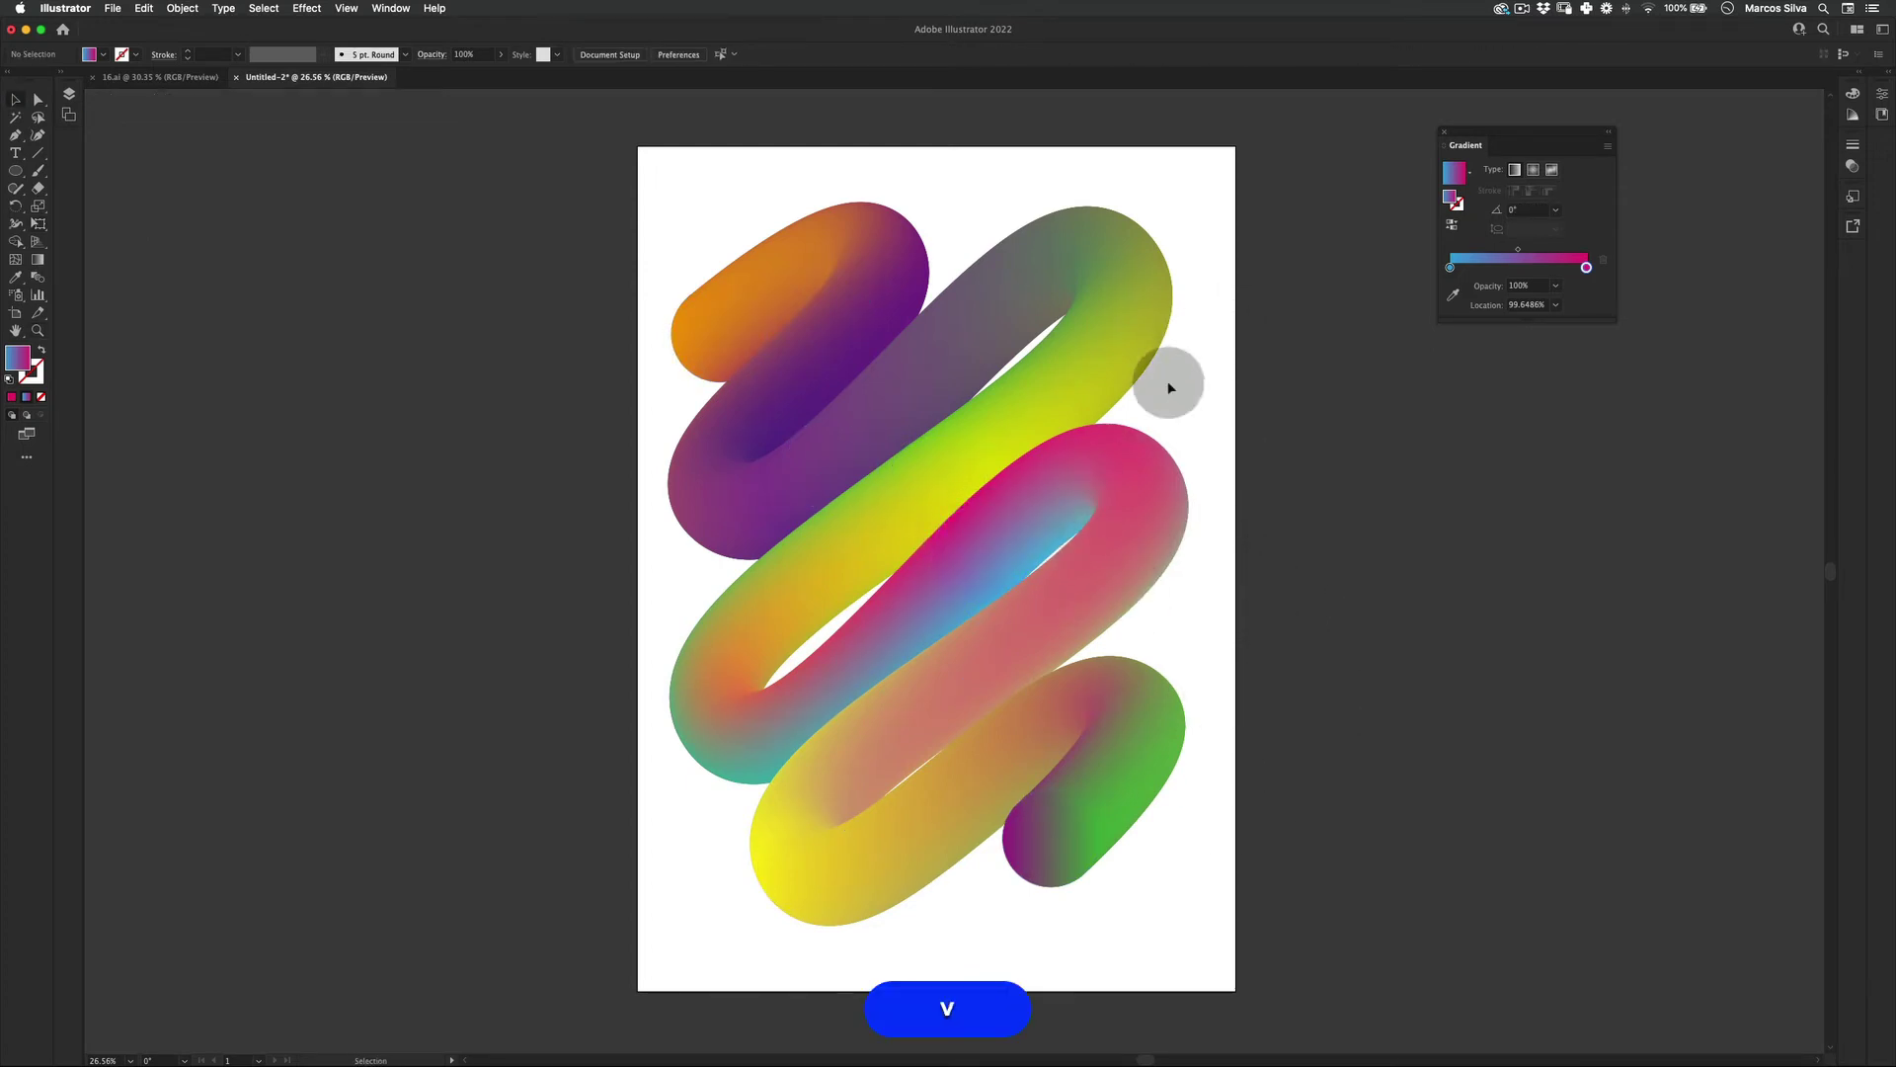
# Add a layer beneath the artwork layer and draw a 1700 × 2400 px rectangle on it covering the whole artboard
pyautogui.click(69, 94)
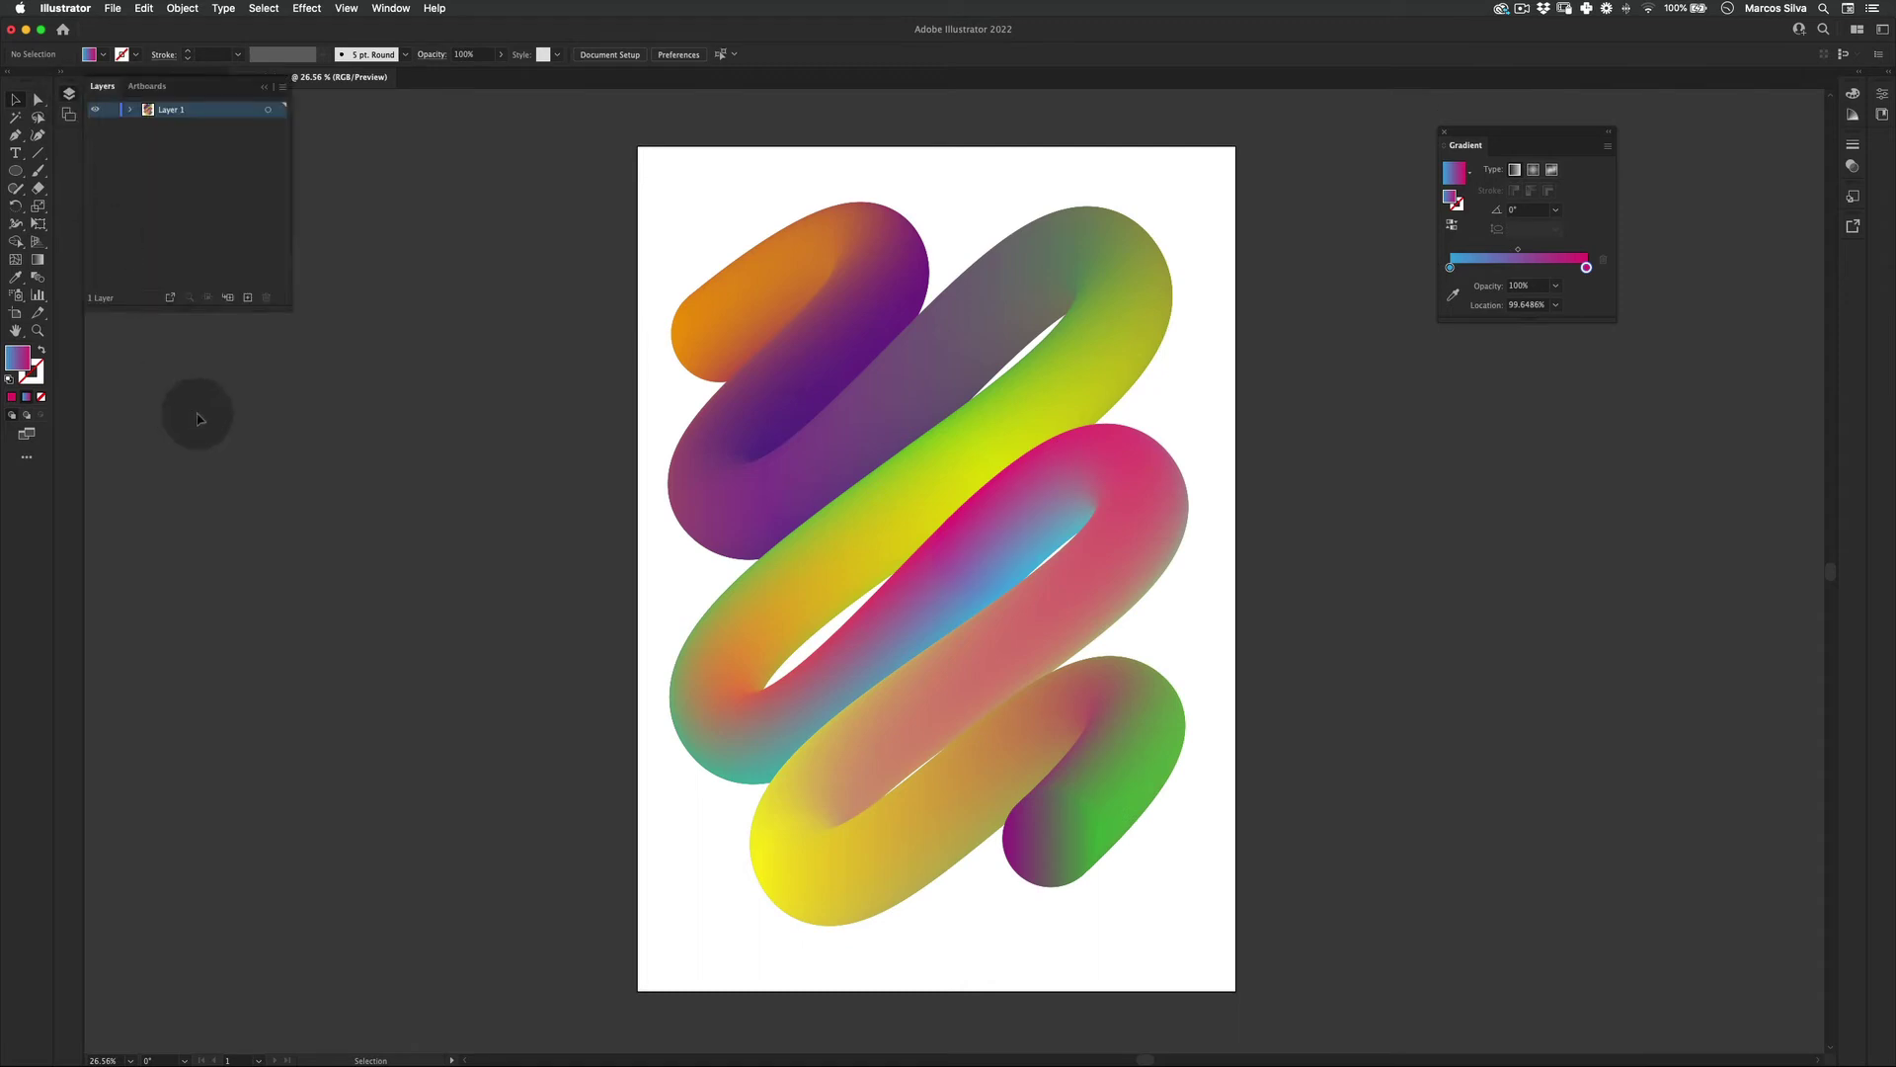
pyautogui.click(248, 298)
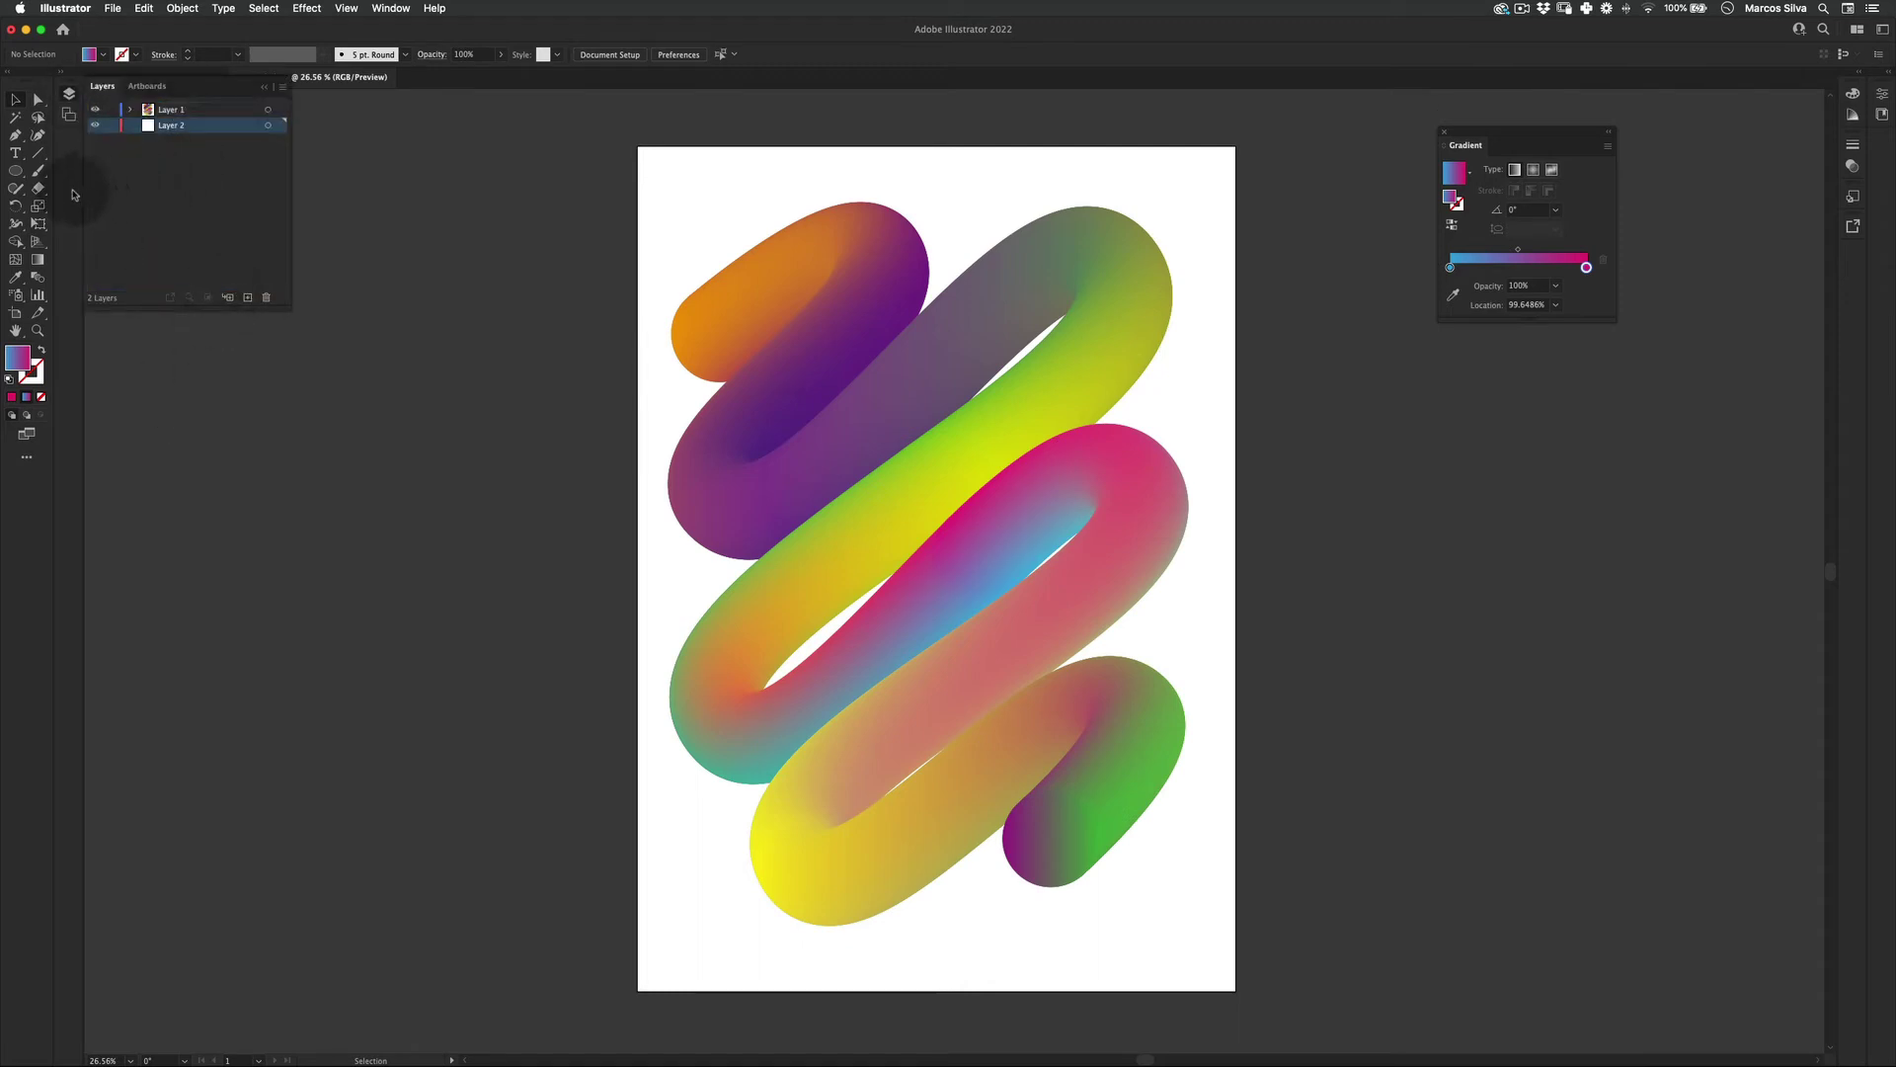
pyautogui.moveTo(24, 173); pyautogui.dragTo(88, 153)
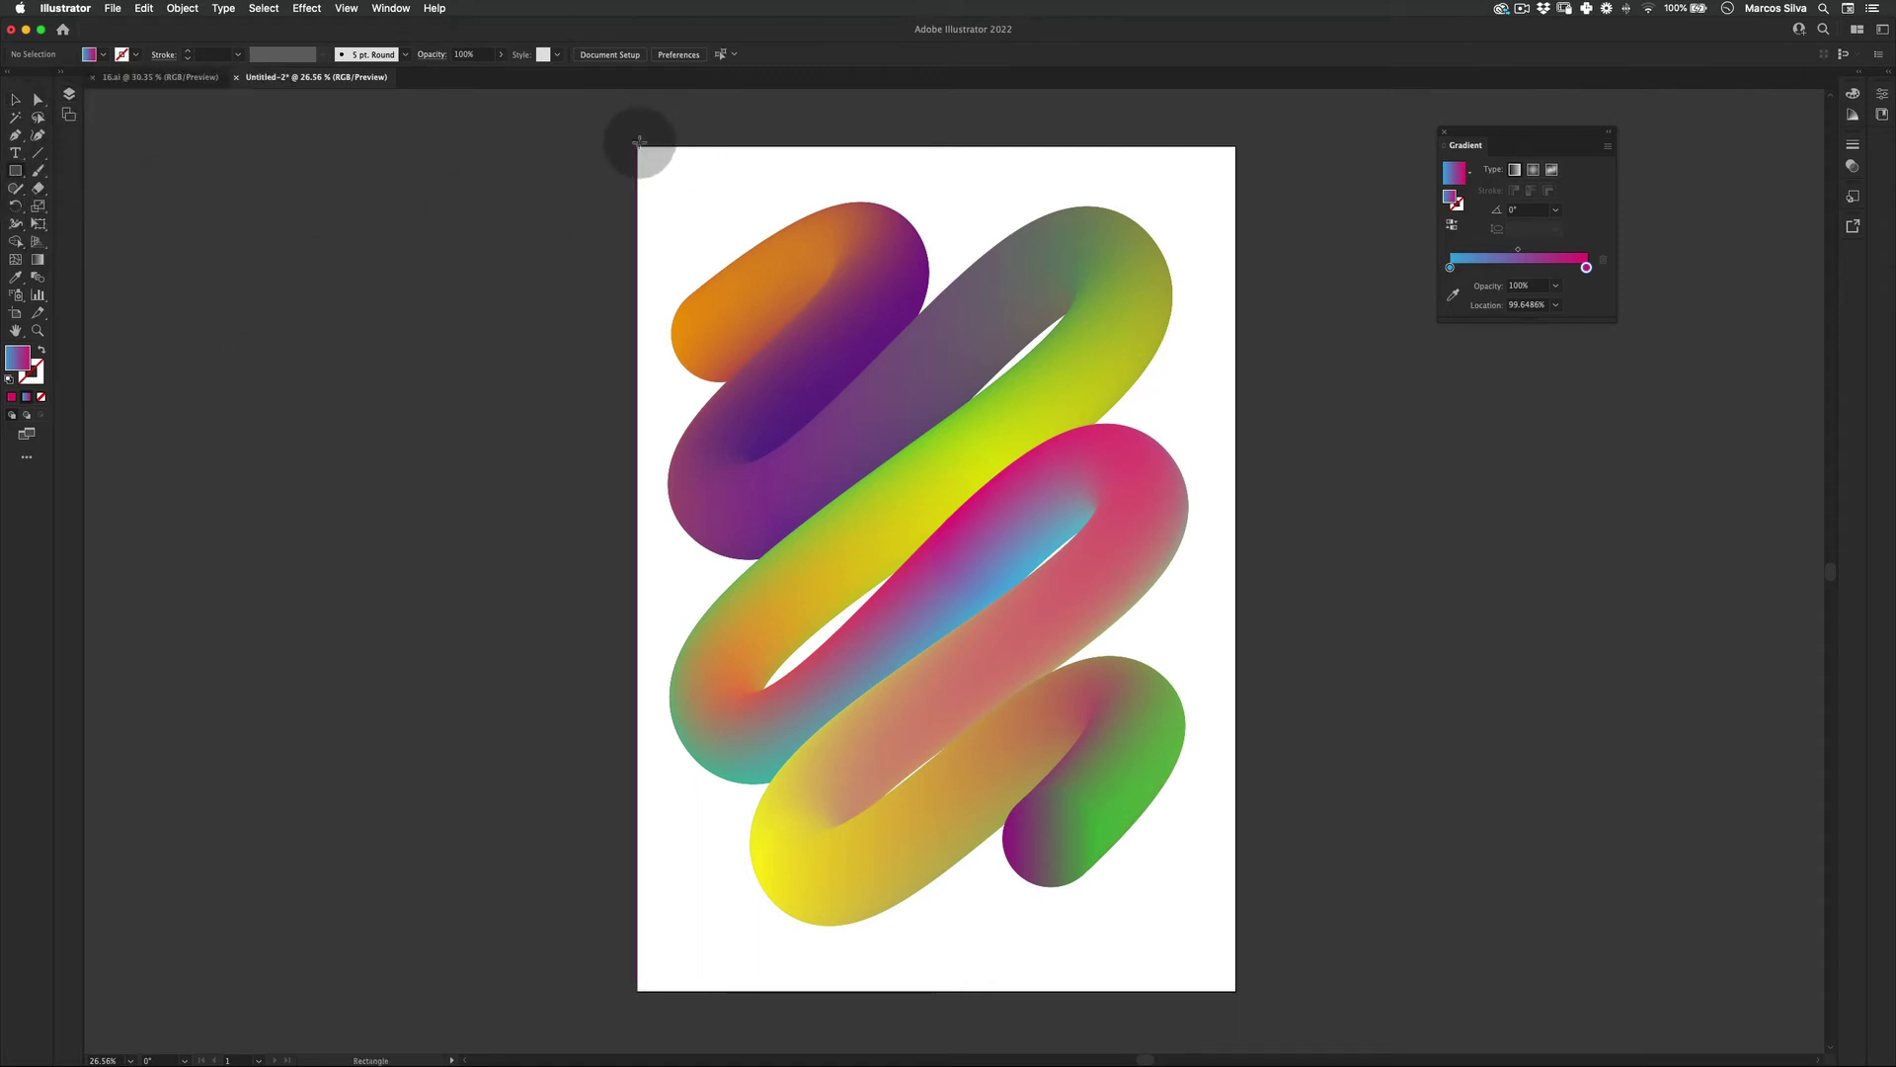
pyautogui.moveTo(639, 147); pyautogui.dragTo(1236, 991)
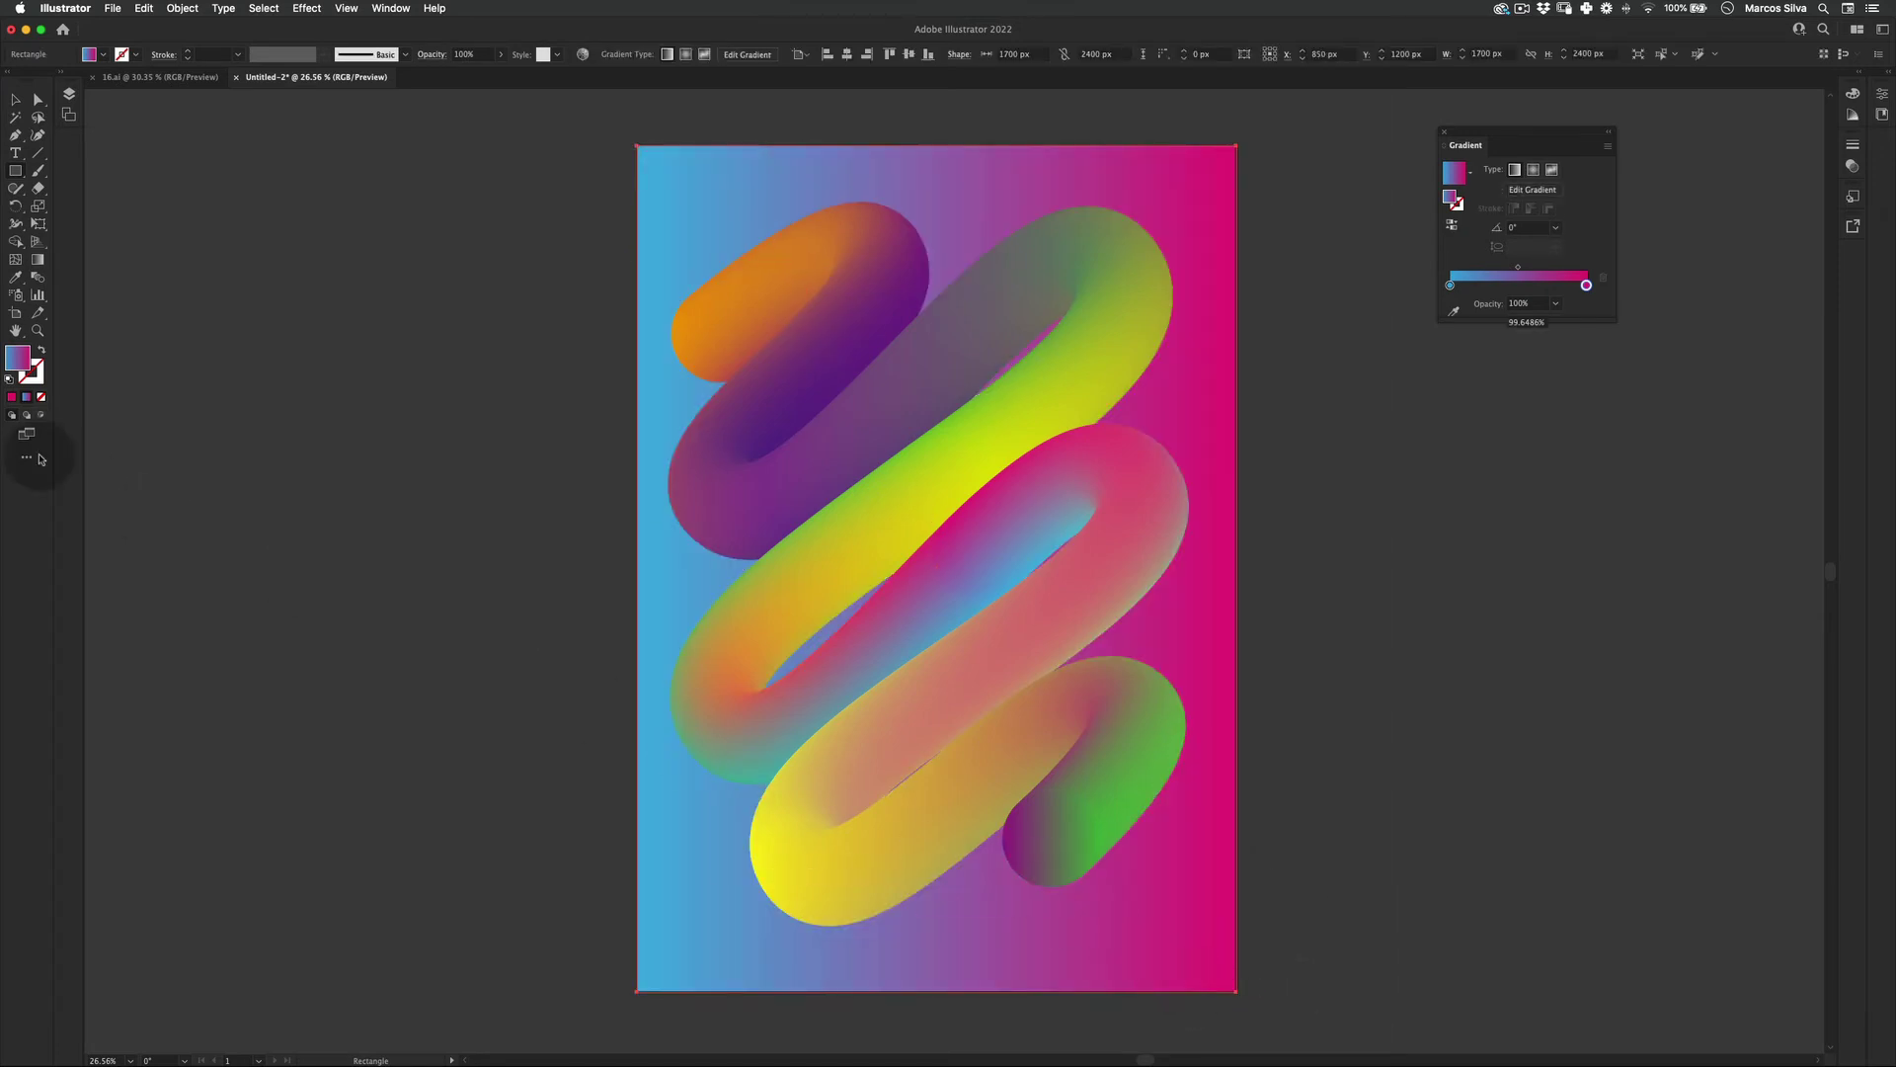
# Give the background rectangle a solid near-black fill of 0c0c0c and deselect it
pyautogui.click(12, 396)
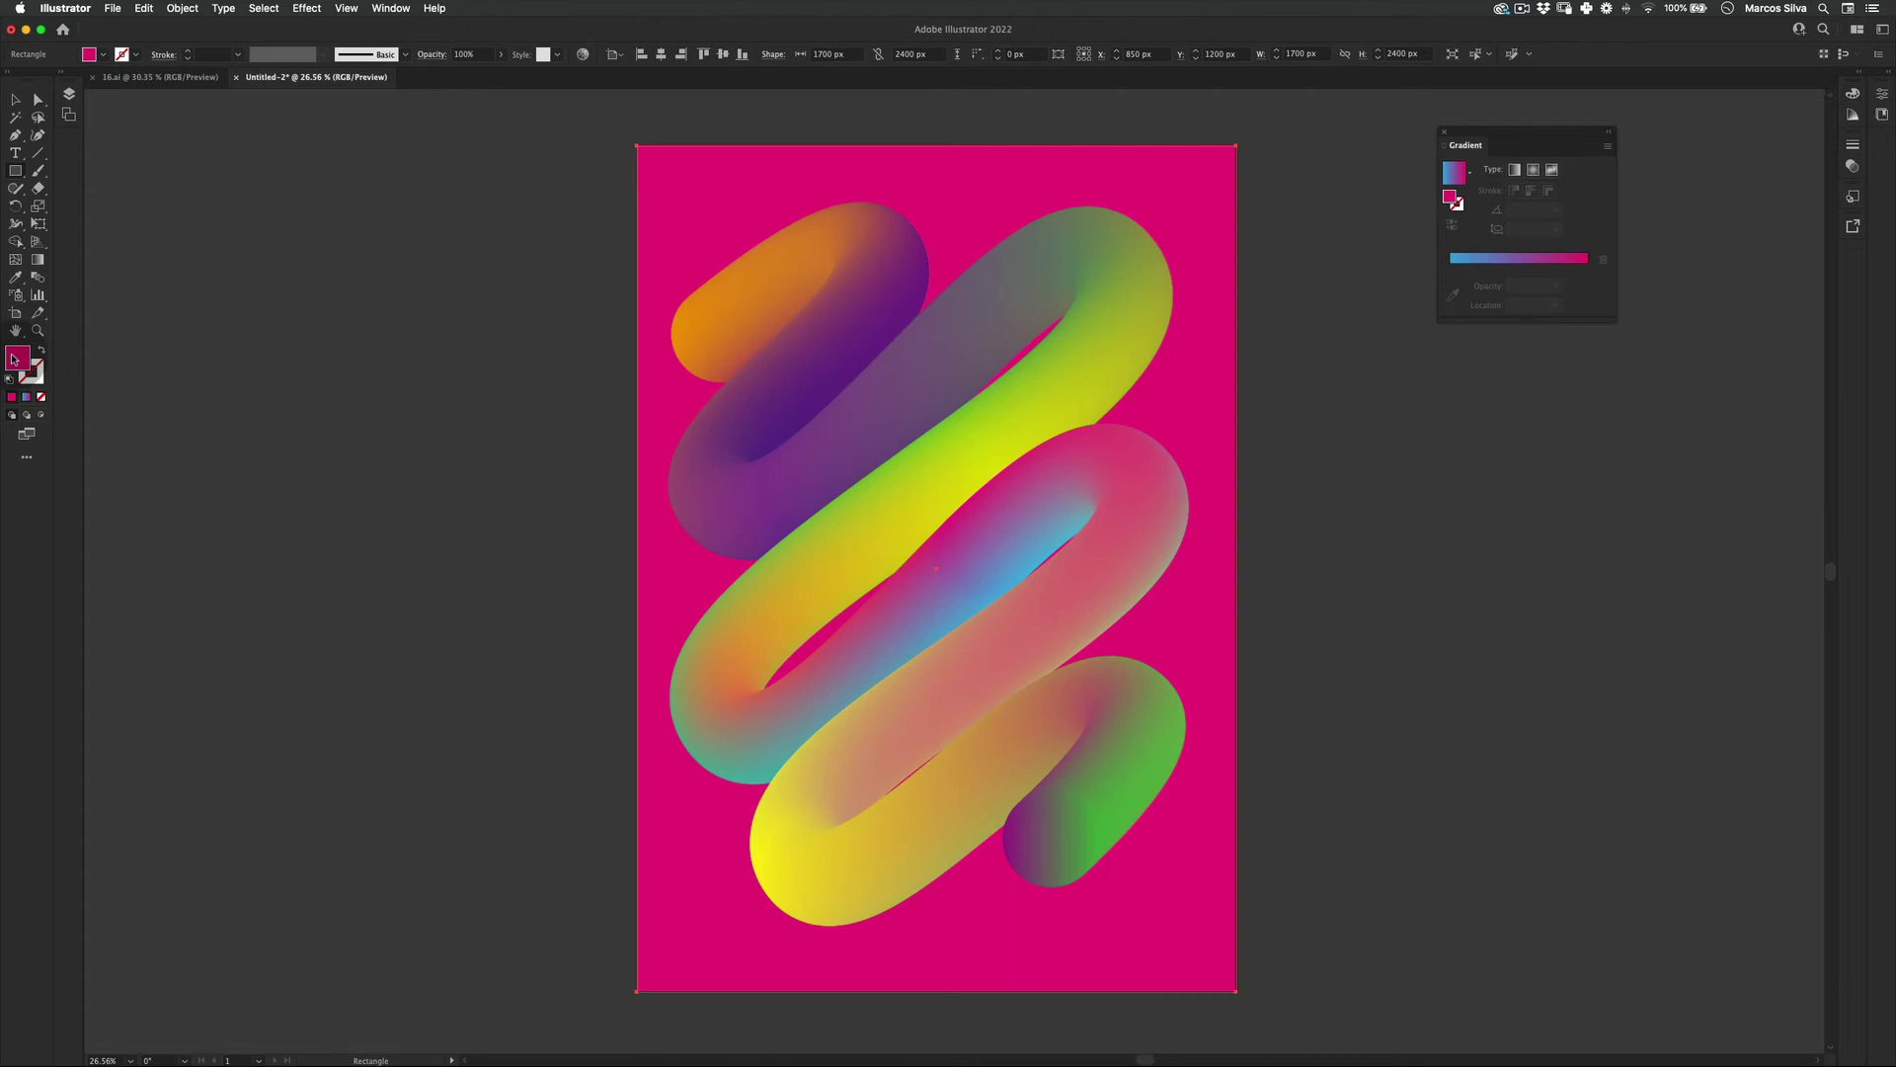
pyautogui.doubleClick(17, 357)
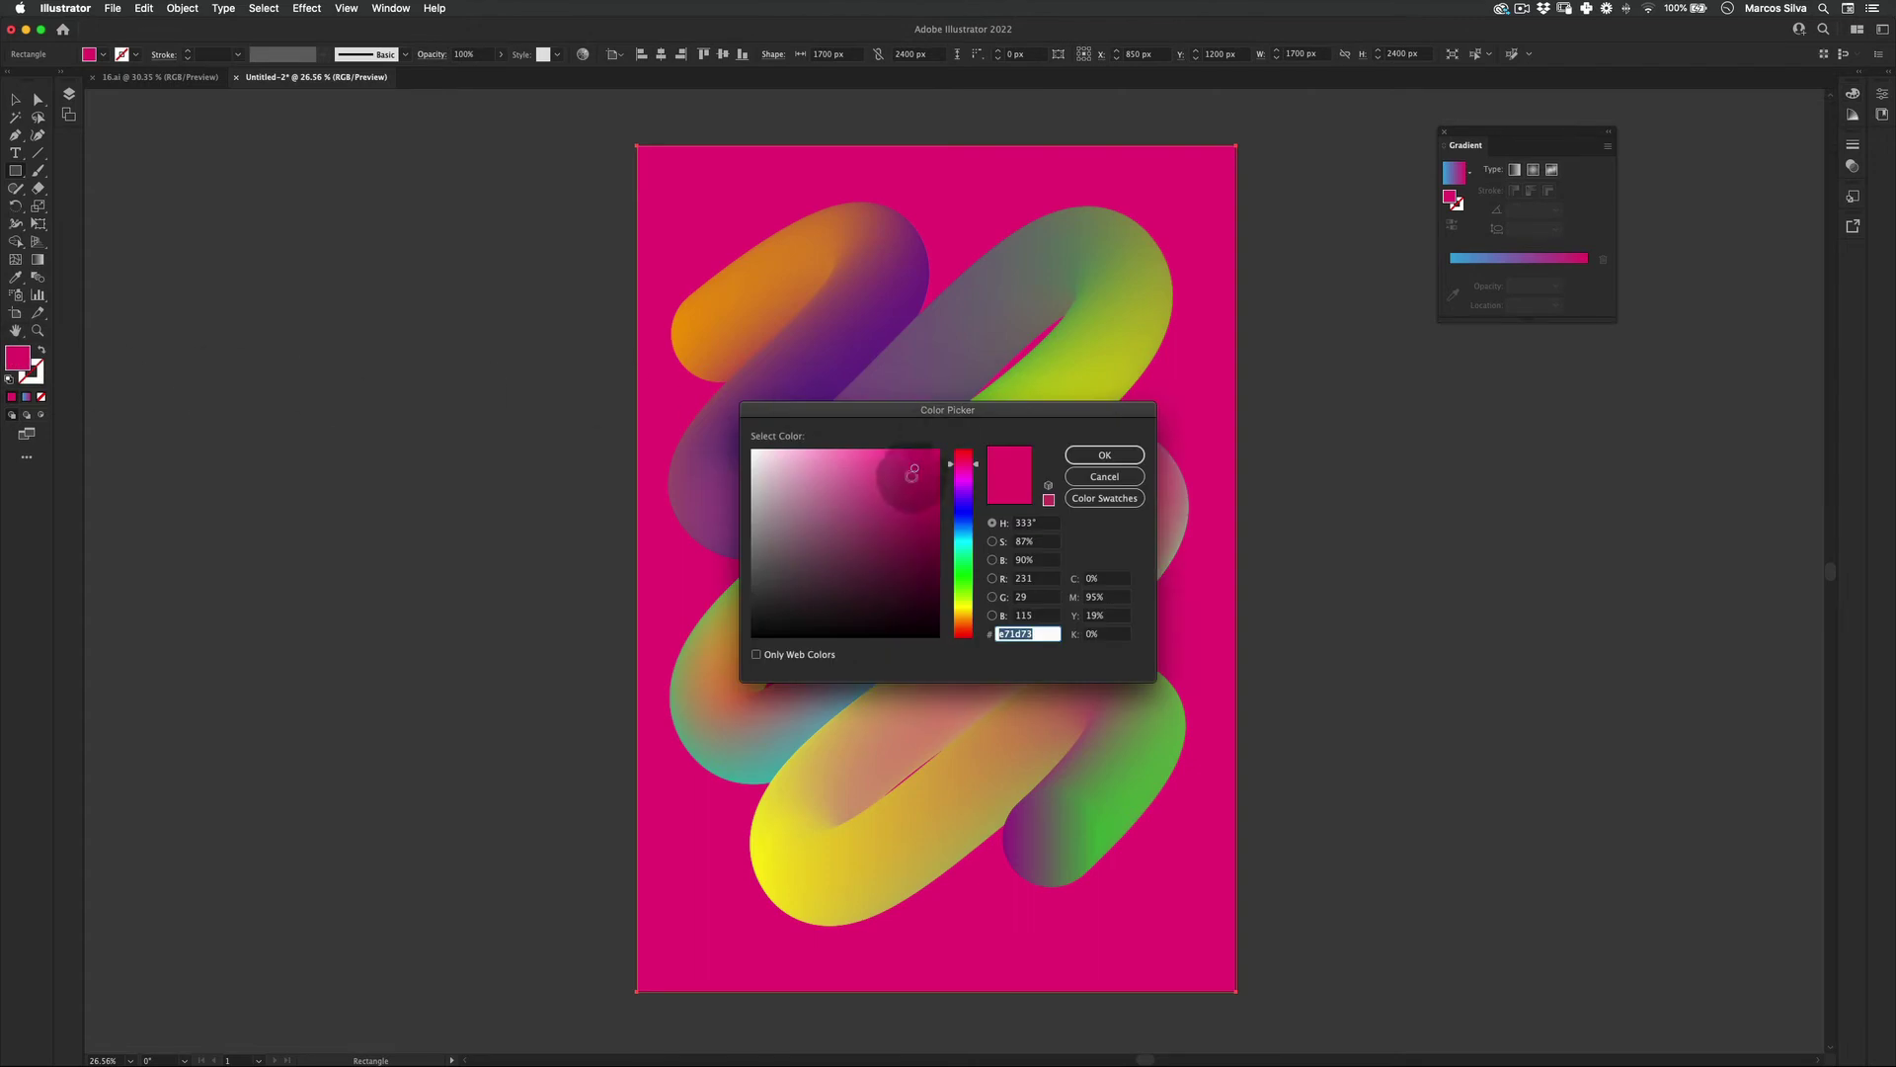
pyautogui.click(1104, 455)
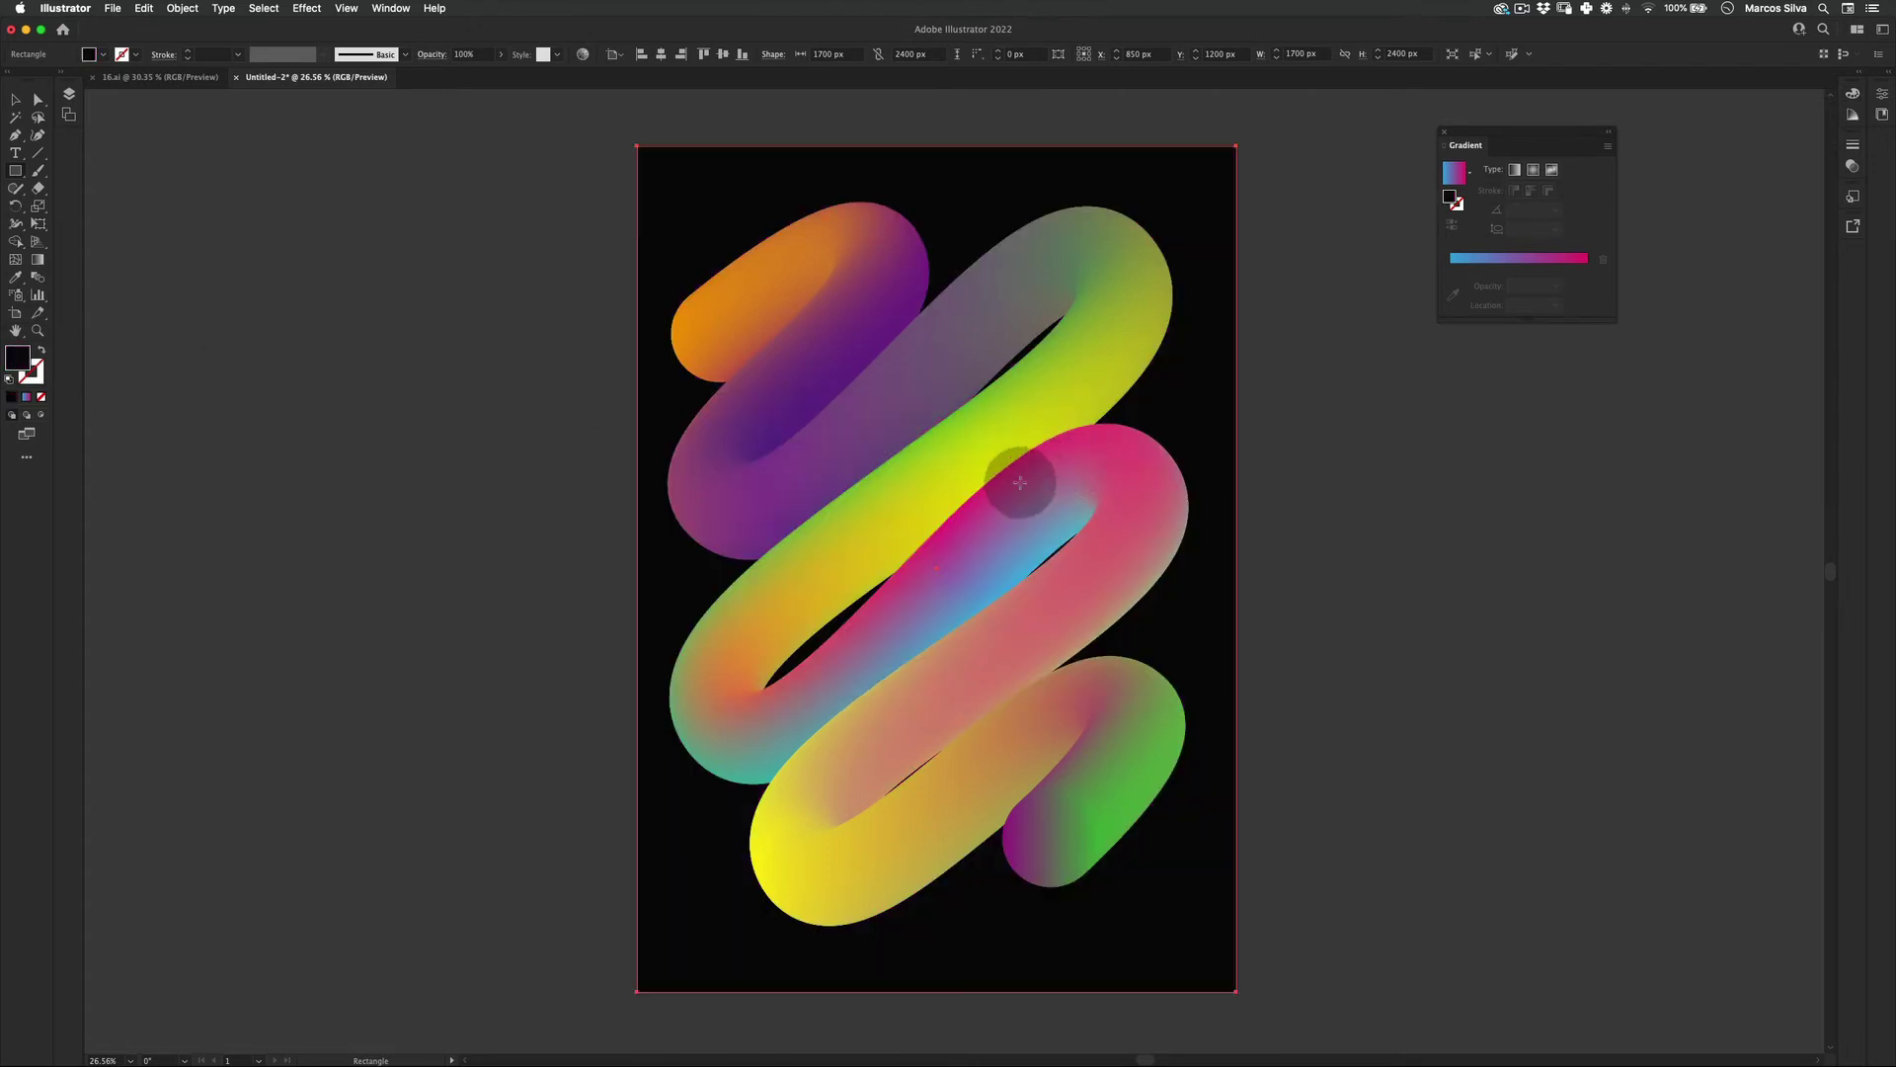
pyautogui.doubleClick(19, 357)
pyautogui.click(752, 629)
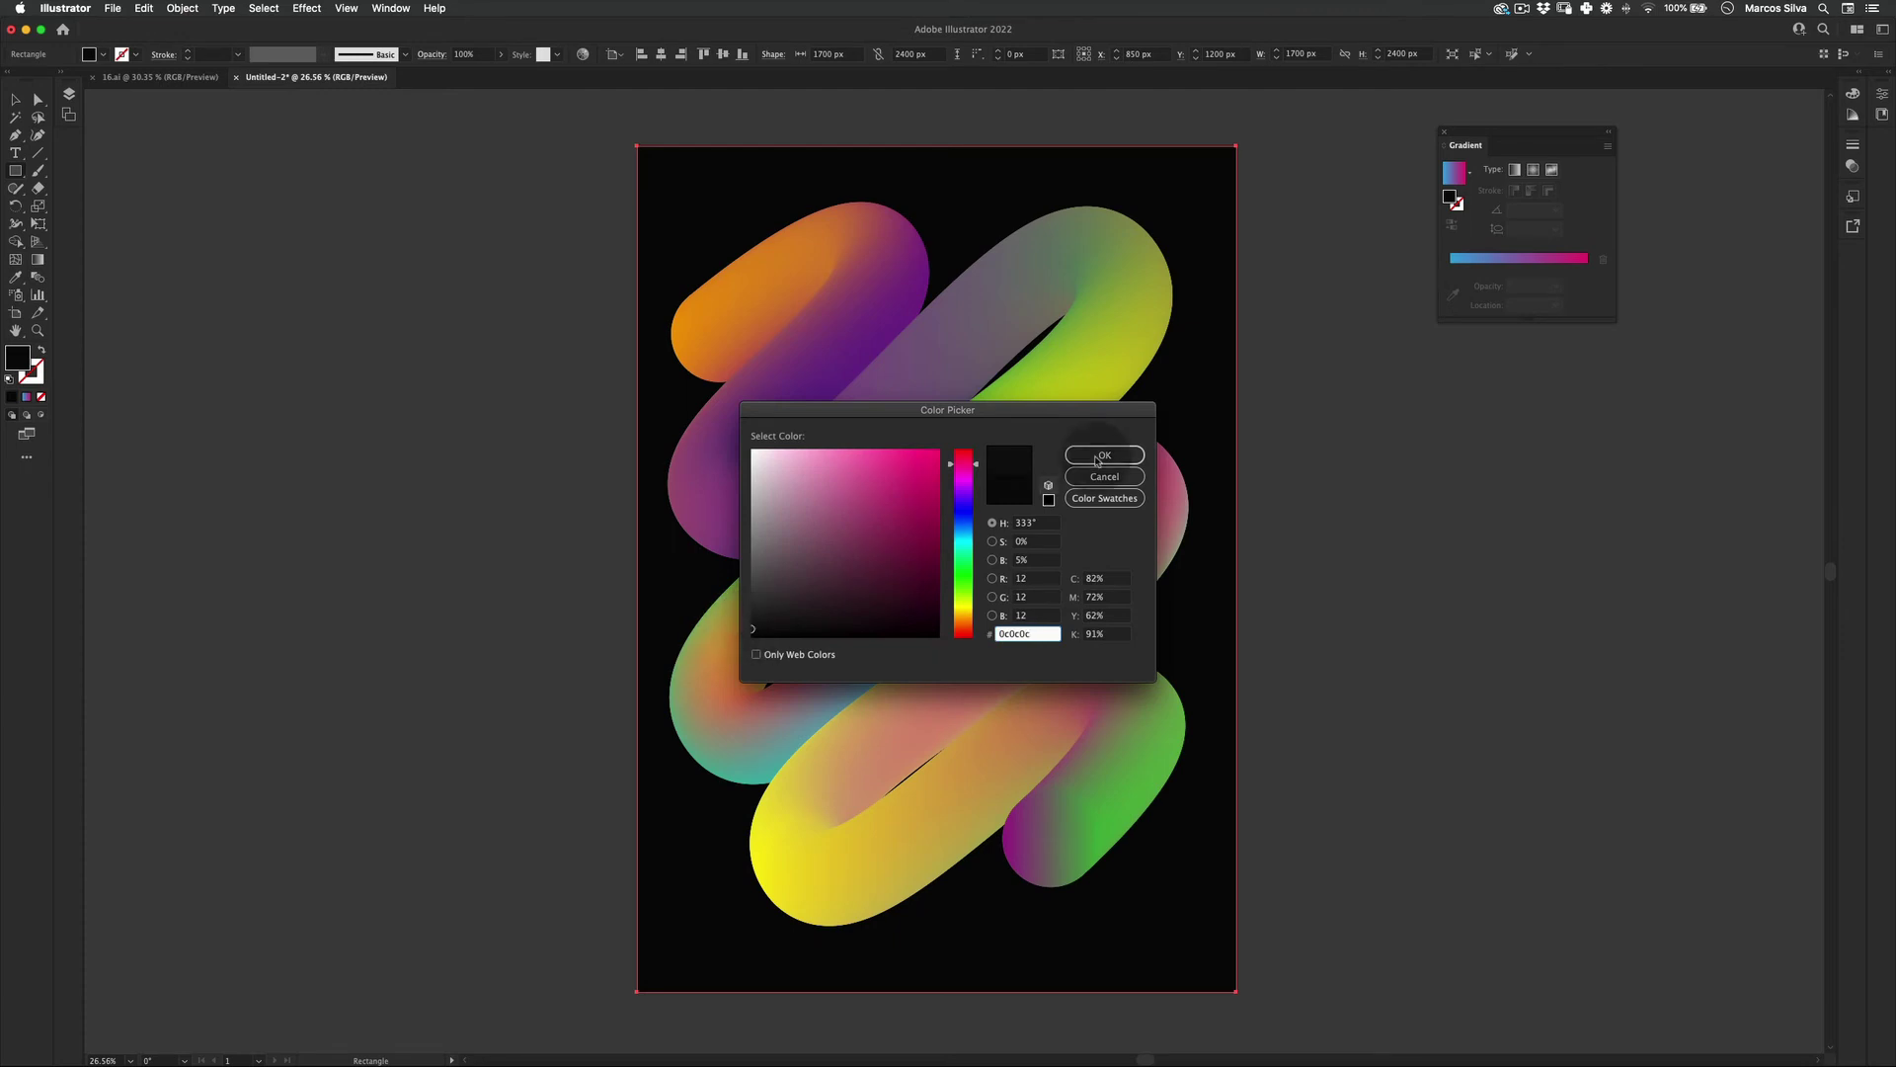
pyautogui.click(1095, 457)
pyautogui.press('v')
pyautogui.click(414, 770)
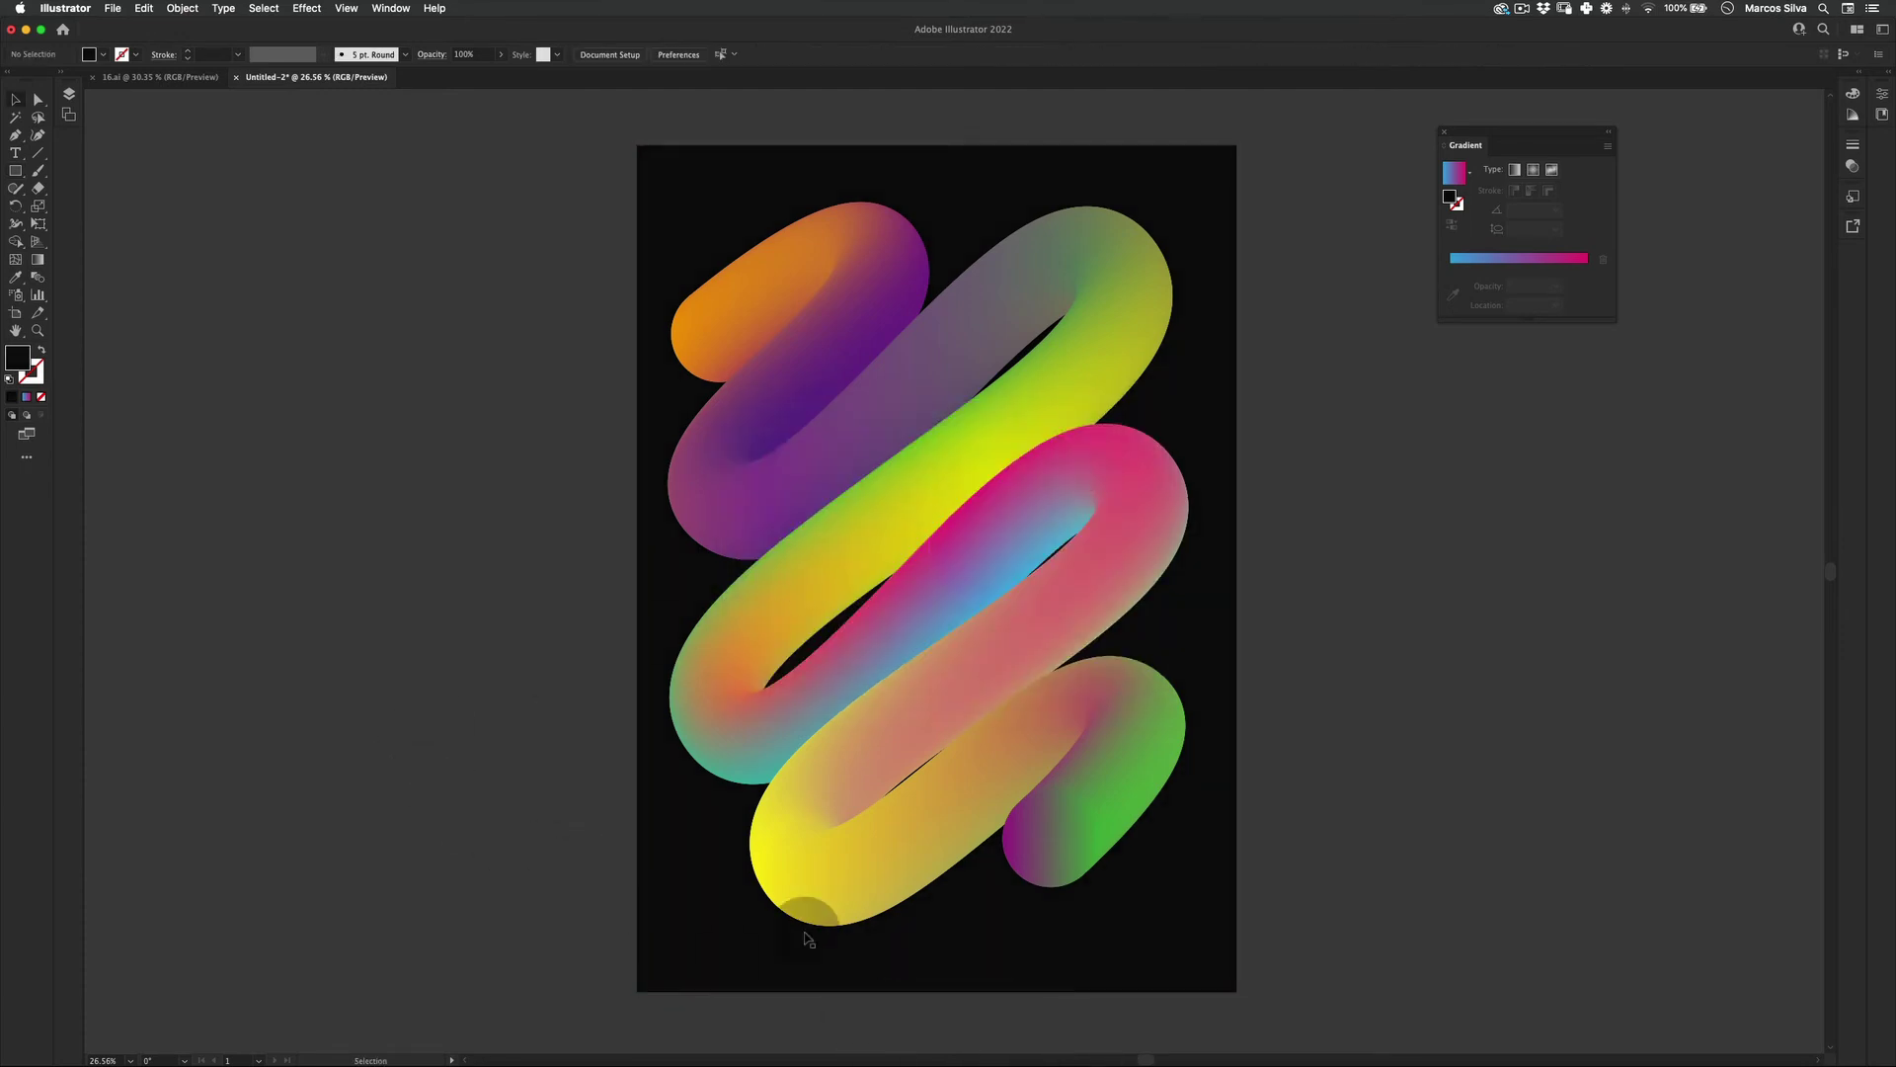
pyautogui.press('v')
pyautogui.click(963, 543)
pyautogui.click(1328, 342)
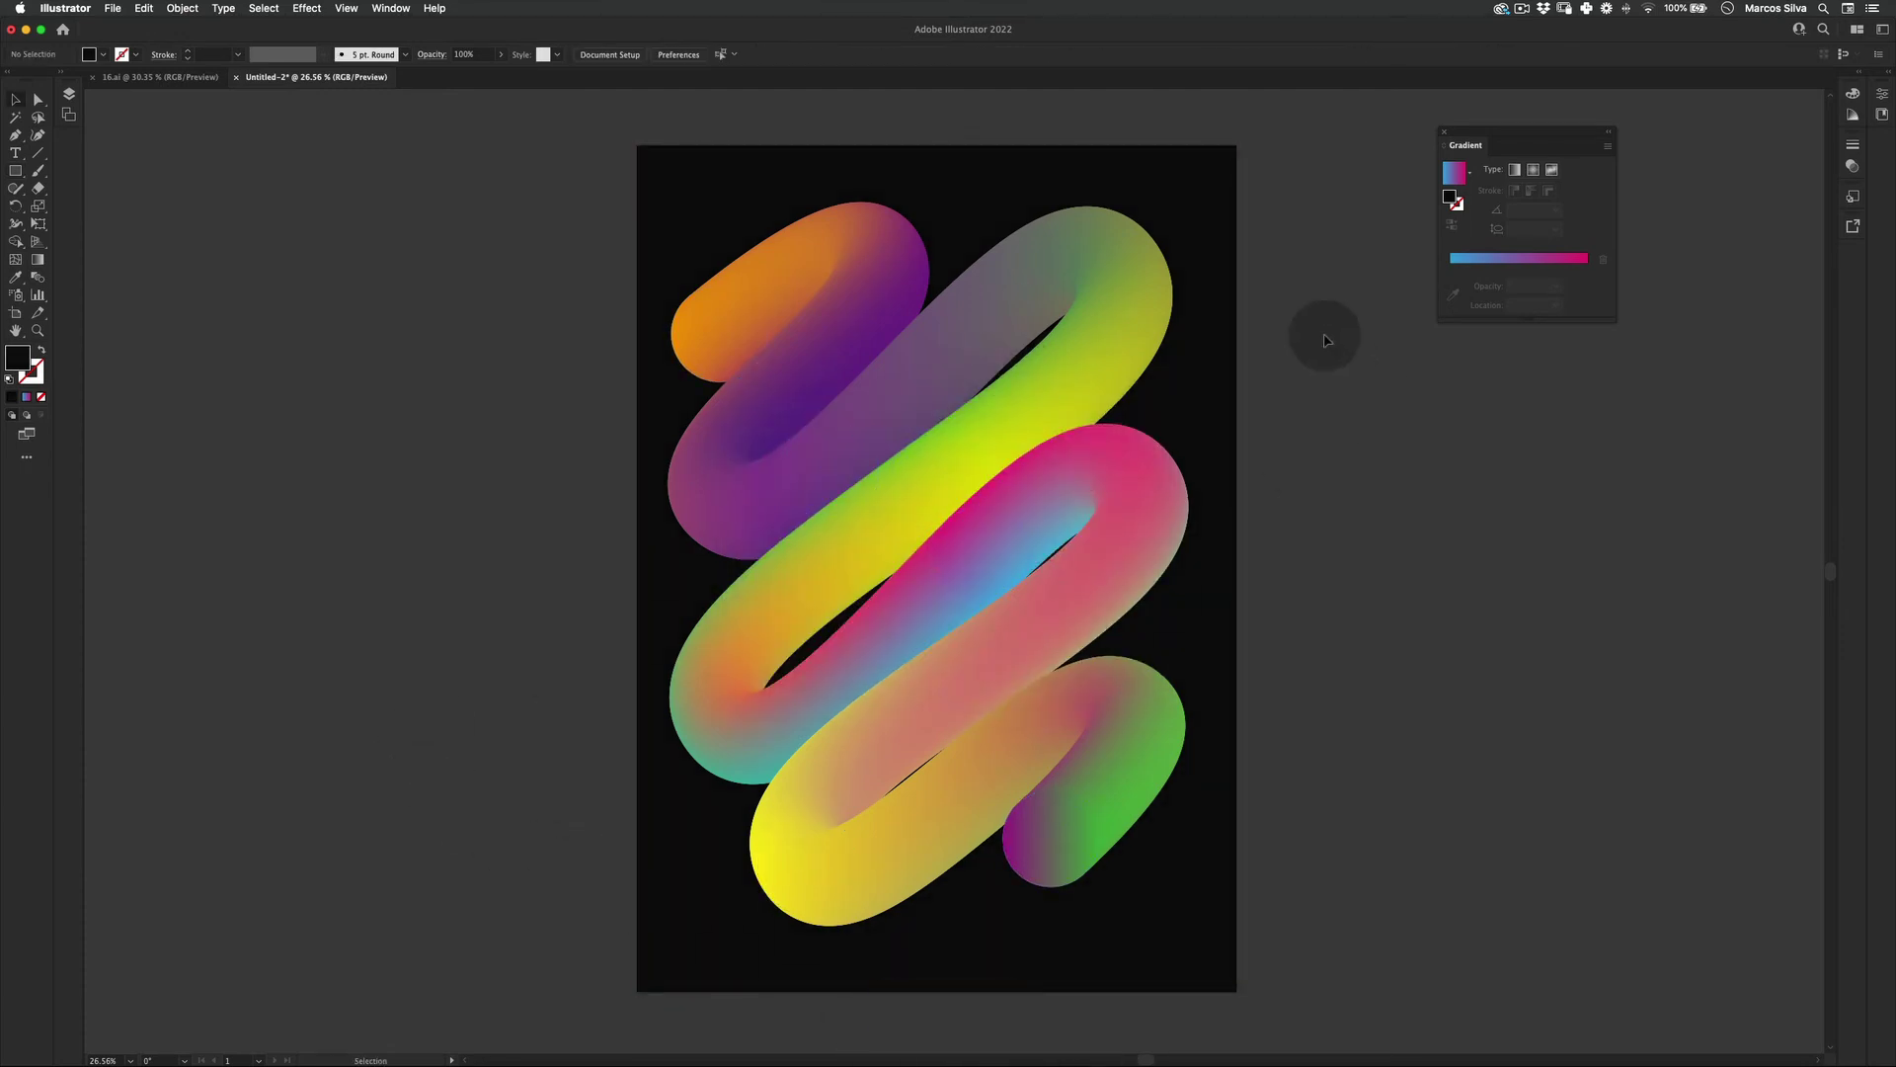
# Swing the direction handles of the tube's upper right bend around half a turn to form a loop, and shift its anchor about 11 px right and down
pyautogui.press('a')
pyautogui.click(1116, 267)
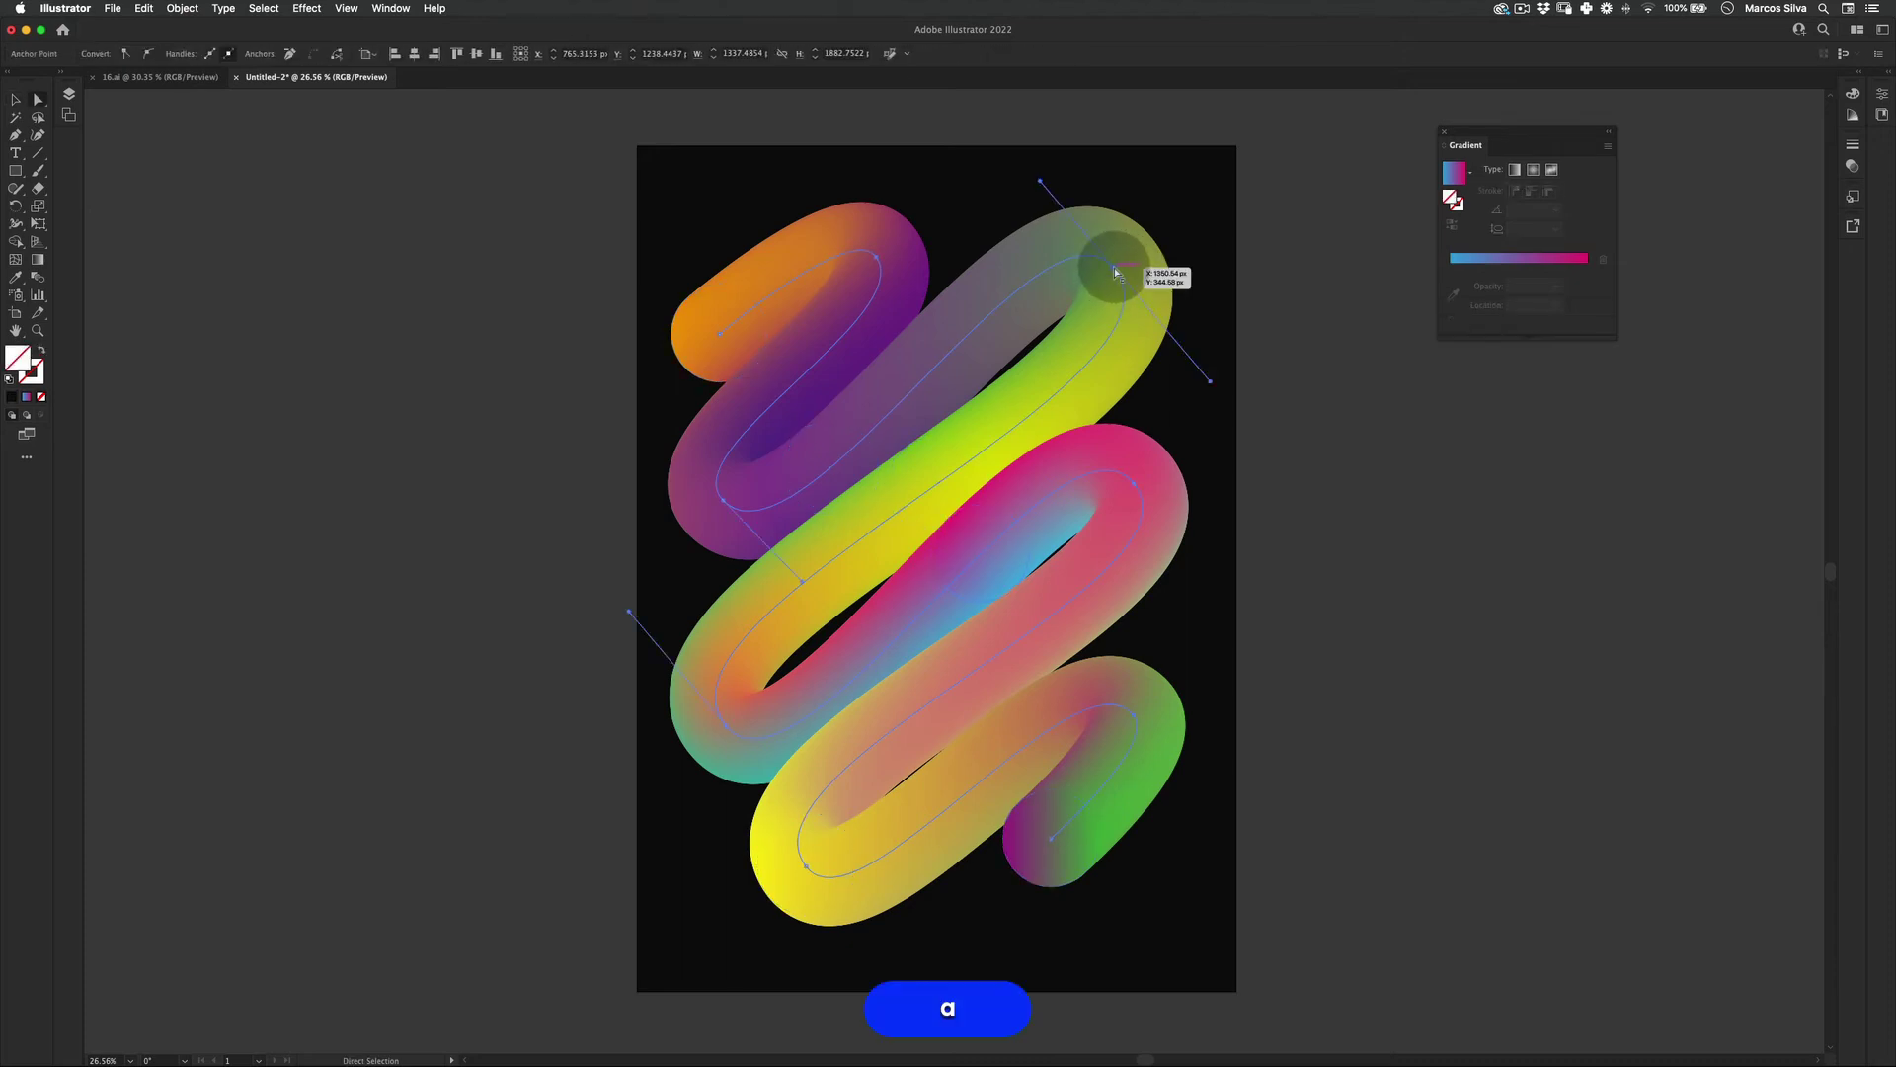
pyautogui.click(1114, 268)
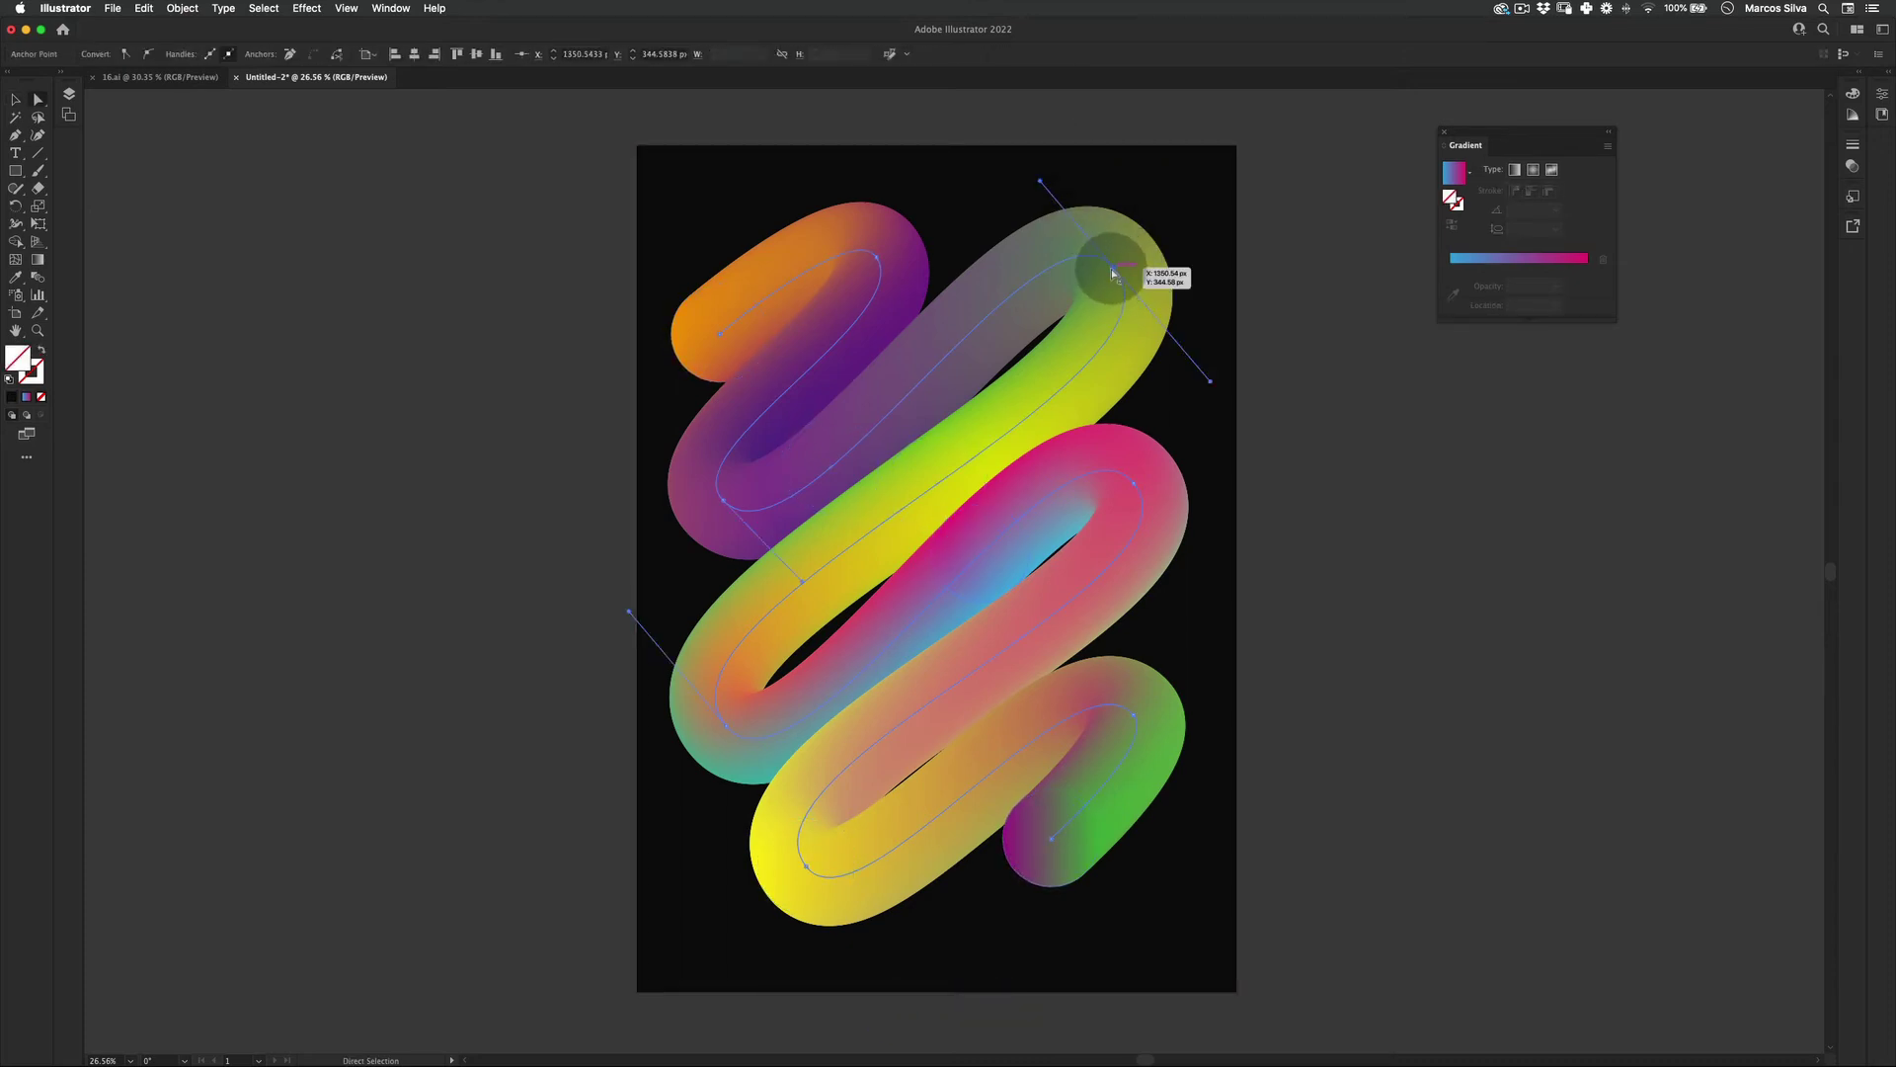
pyautogui.moveTo(1044, 187); pyautogui.dragTo(1233, 390)
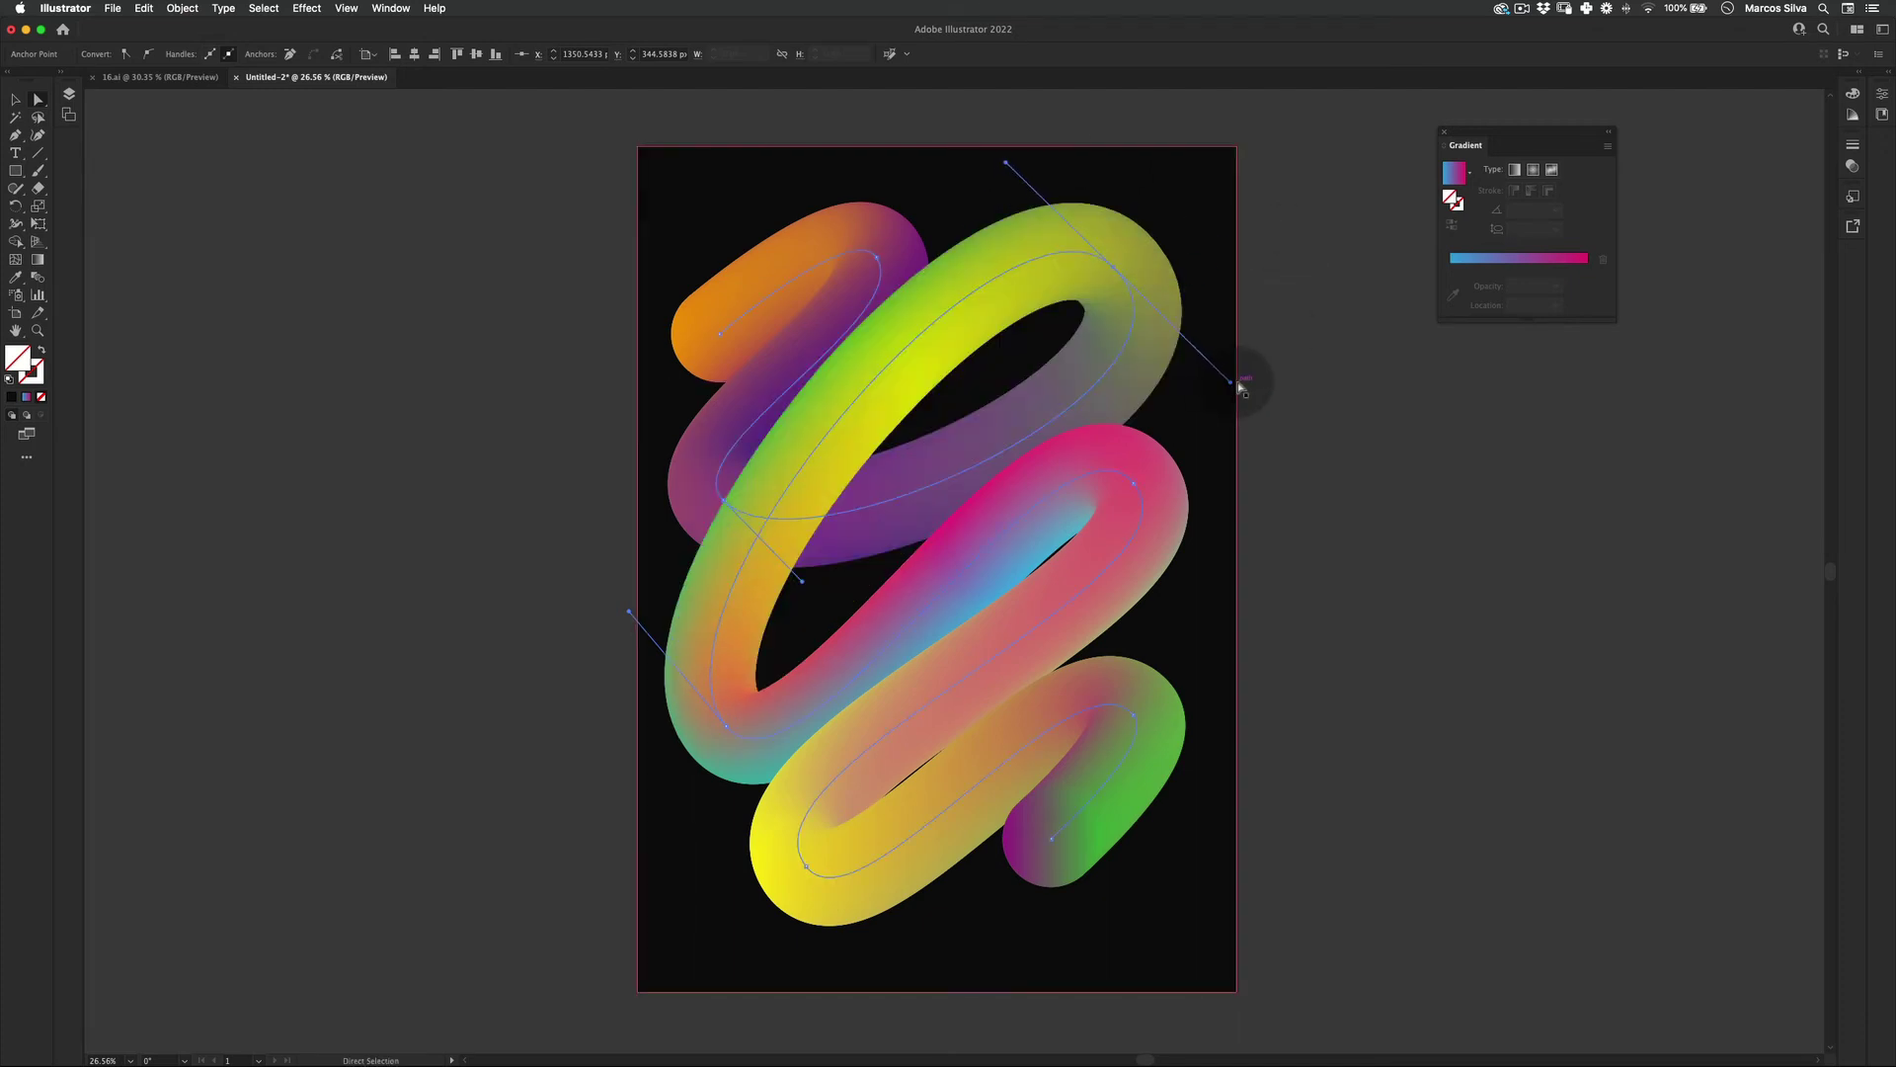
pyautogui.moveTo(1114, 268); pyautogui.dragTo(1114, 271)
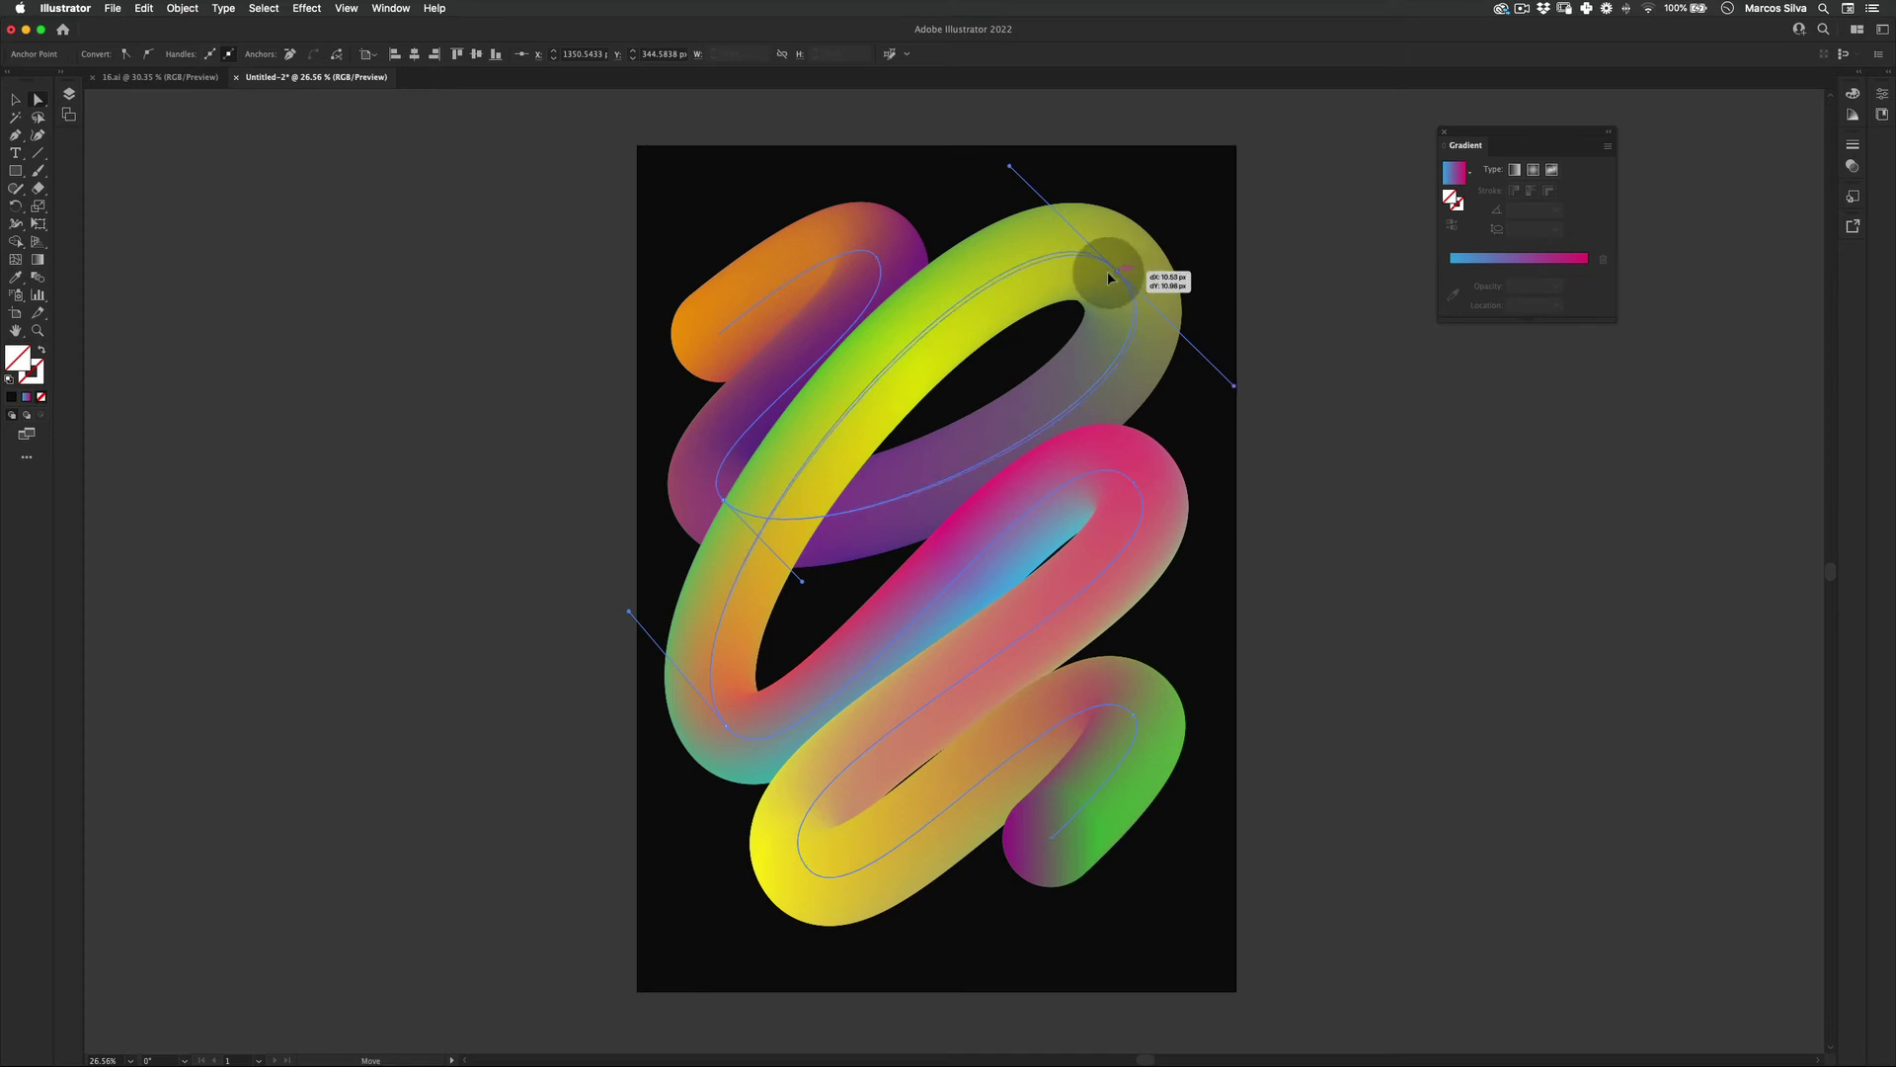
# Swing the direction handles of the middle and lowest right bends around to form loops, and lower the tube's purple-green end
pyautogui.click(1134, 484)
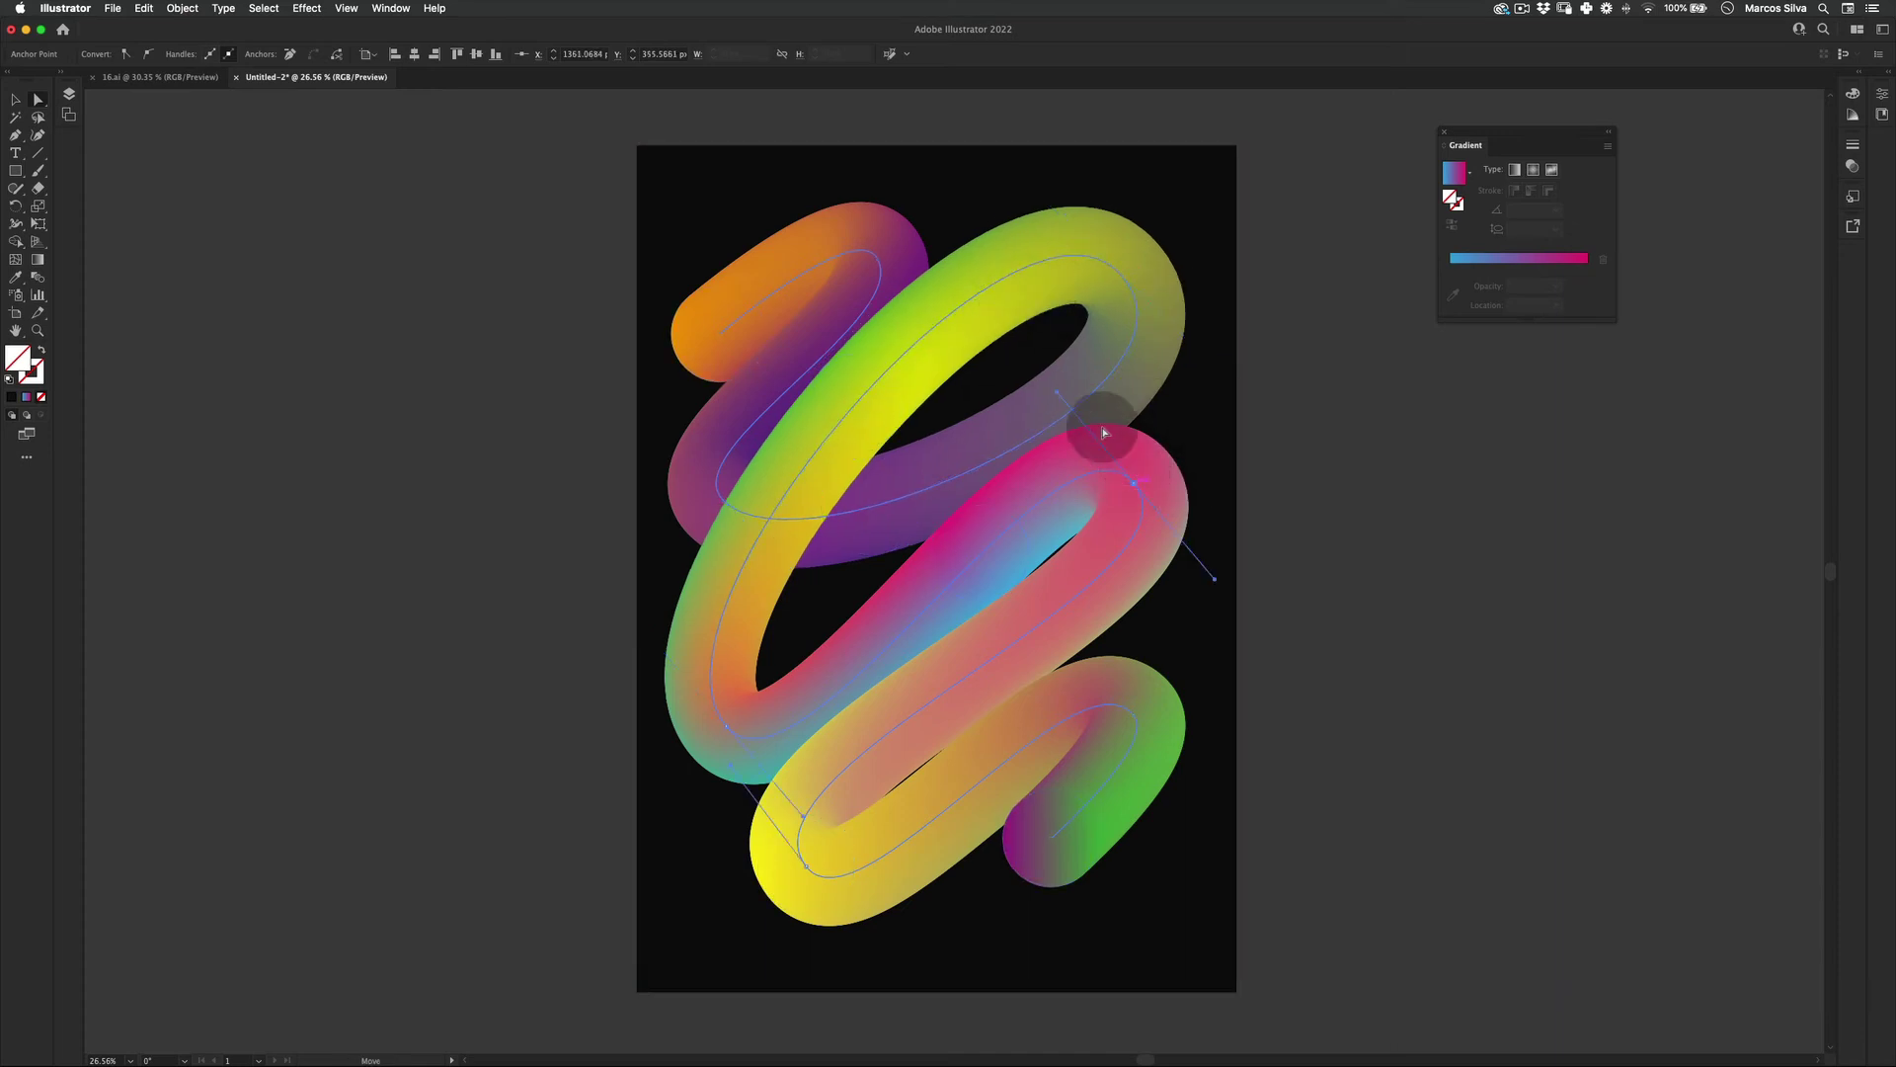
pyautogui.moveTo(1057, 392); pyautogui.dragTo(1249, 573)
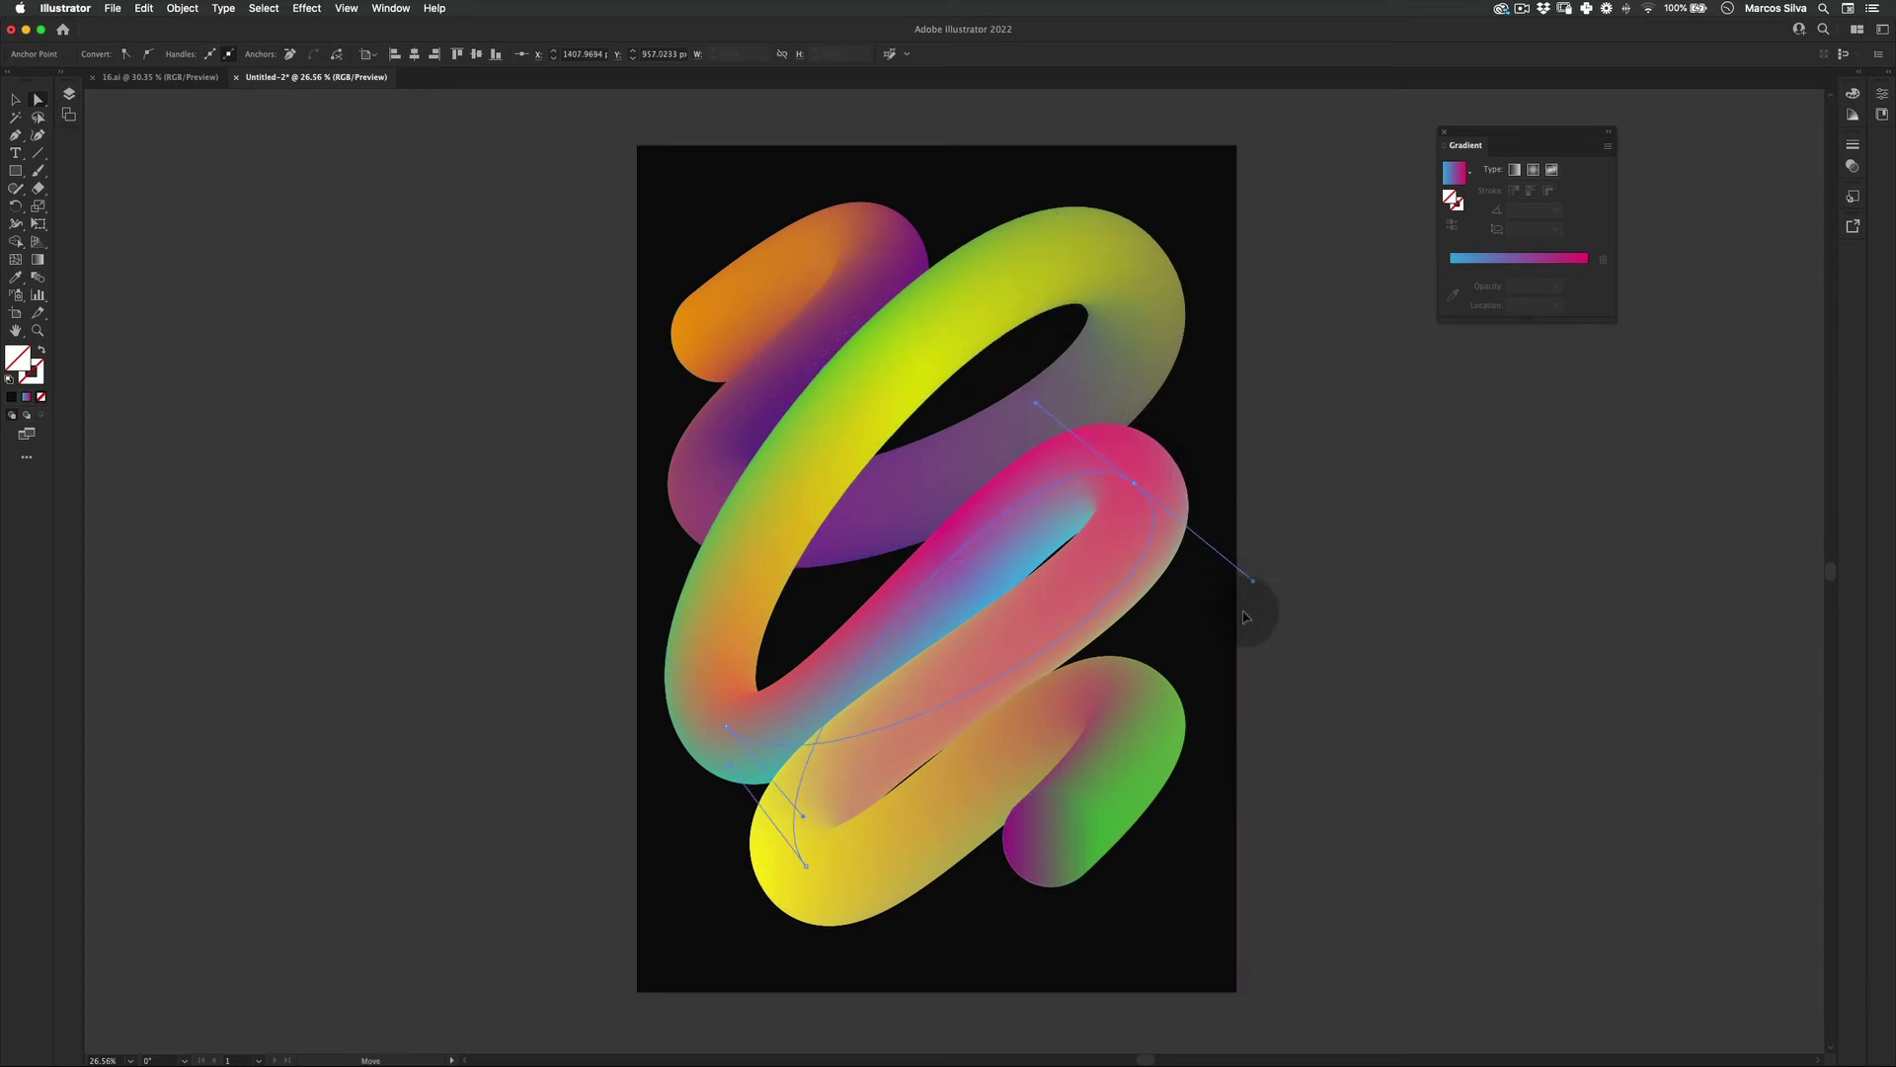
pyautogui.click(1134, 715)
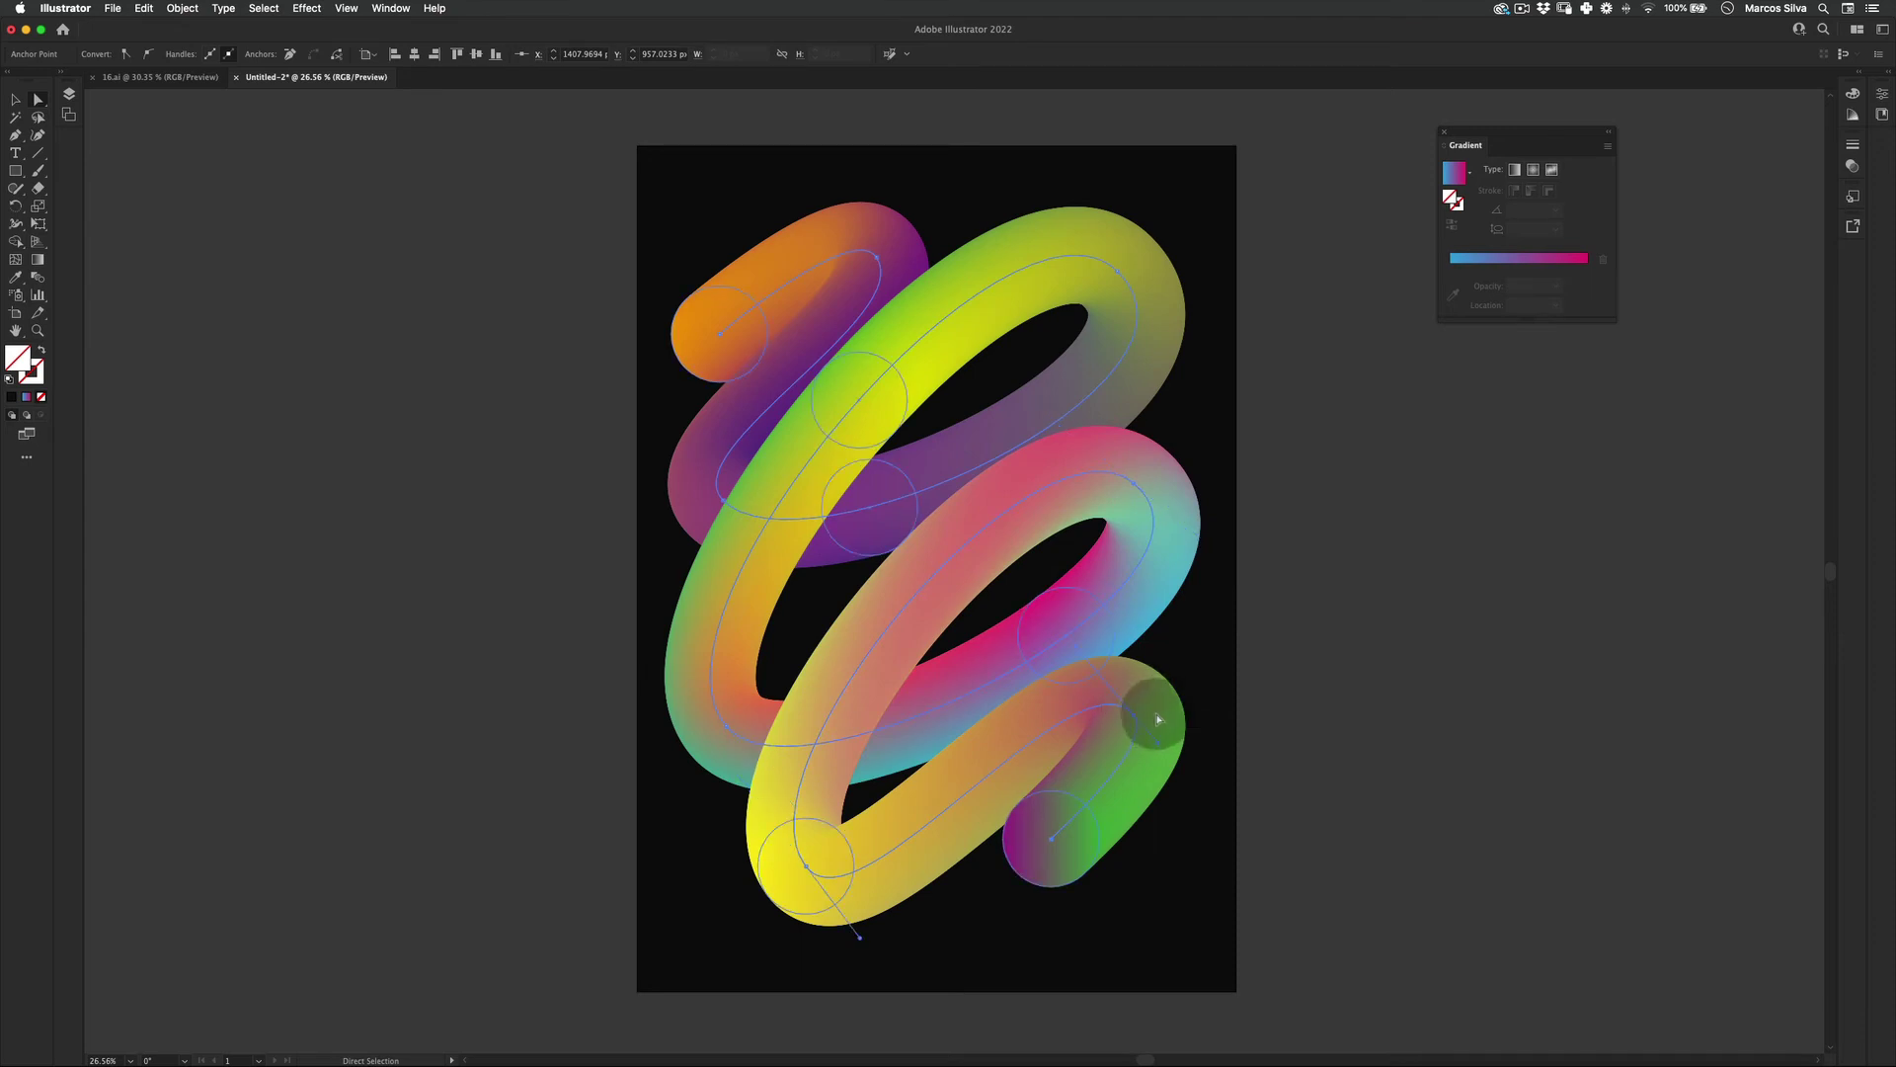
pyautogui.moveTo(1084, 658); pyautogui.dragTo(1058, 882)
pyautogui.press('v')
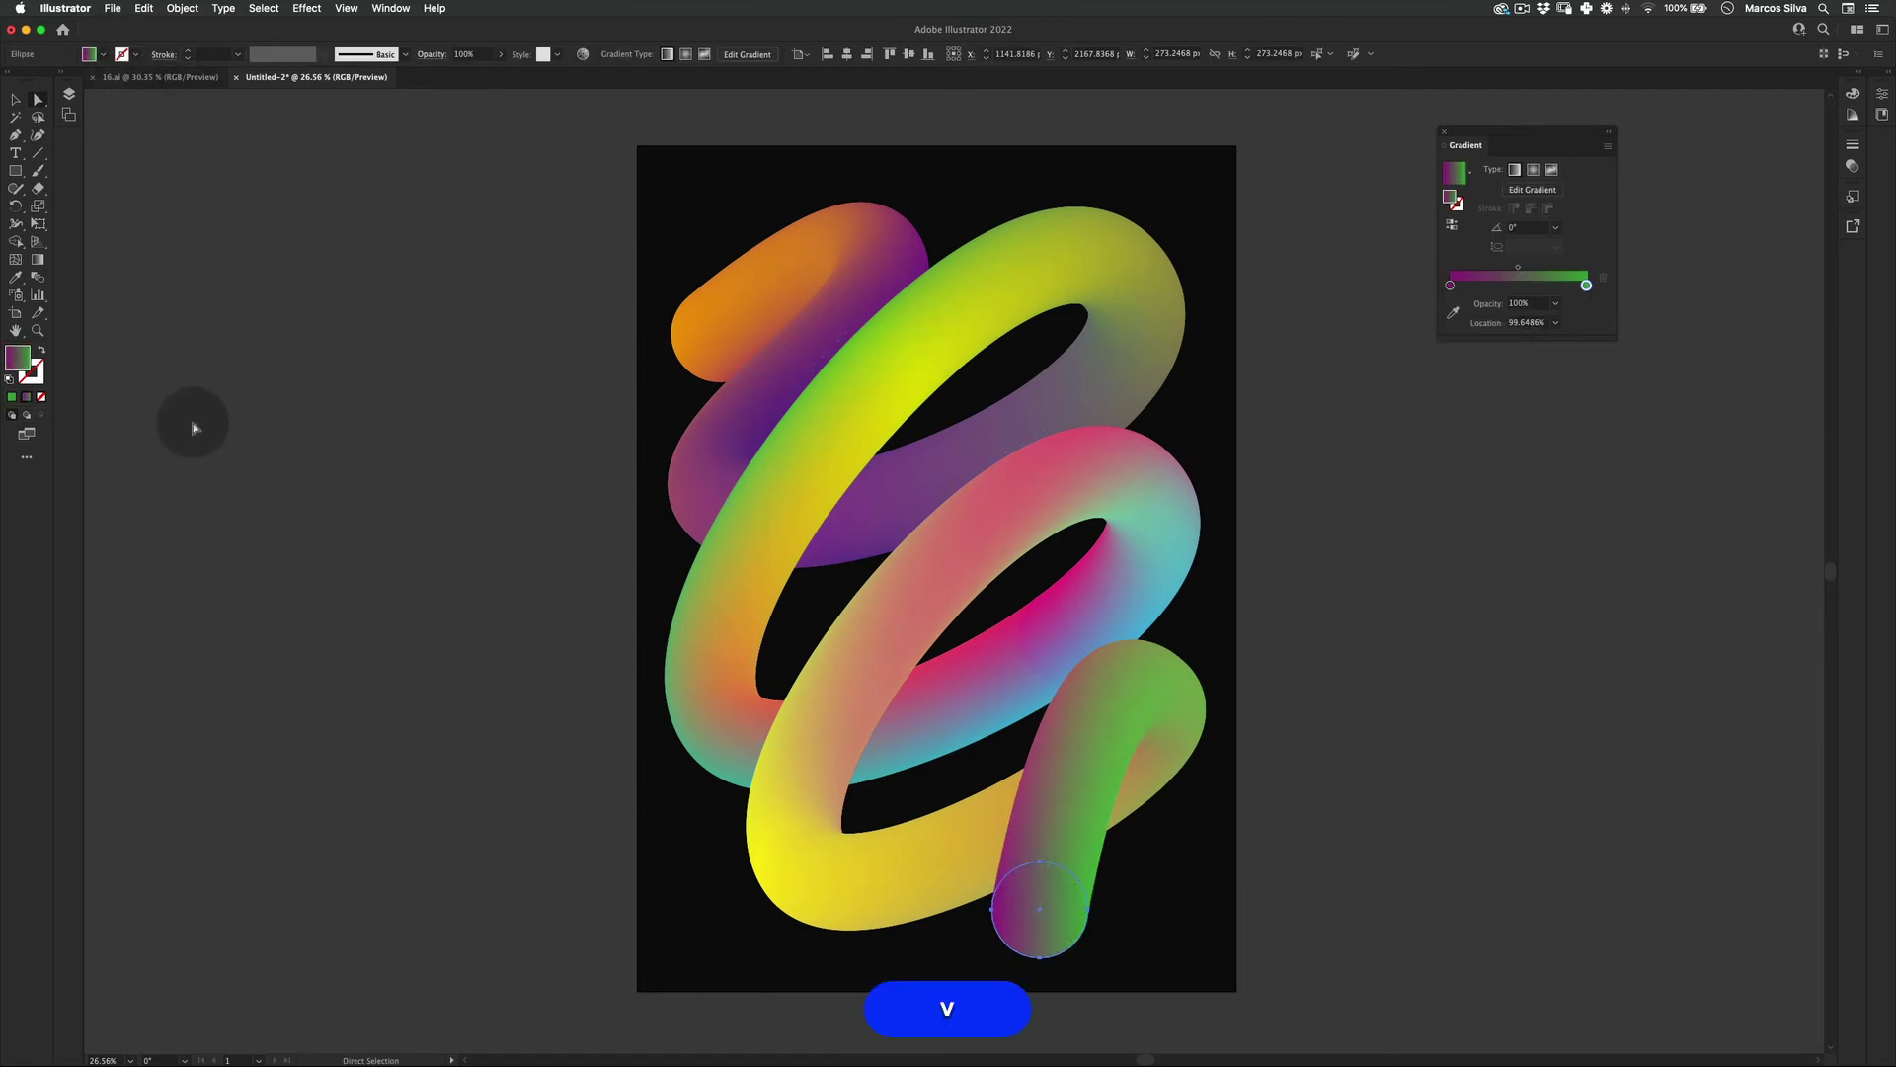
# Convert the spine's end anchor at the purple-green end to smooth, angle its handle up and to the left to curve the end, and deselect
pyautogui.click(1130, 707)
pyautogui.press('a')
pyautogui.click(1057, 902)
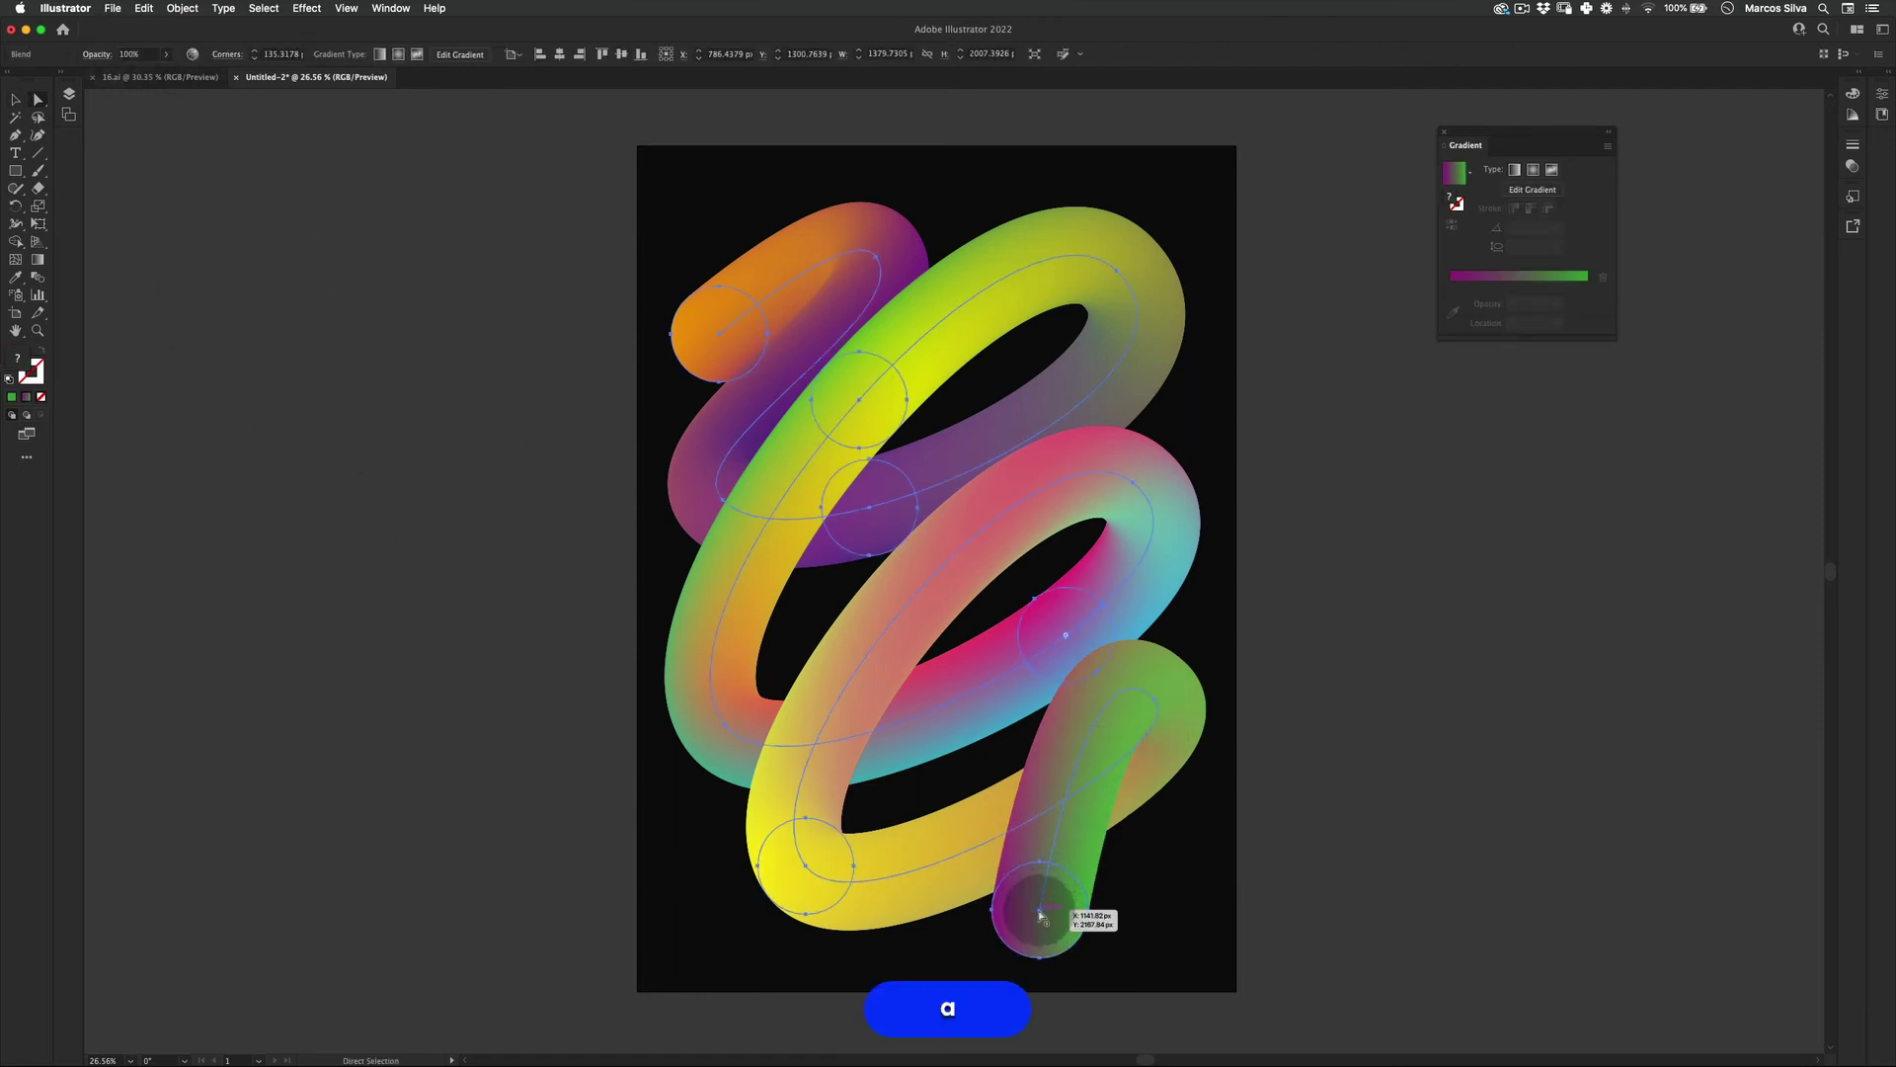
pyautogui.click(1040, 909)
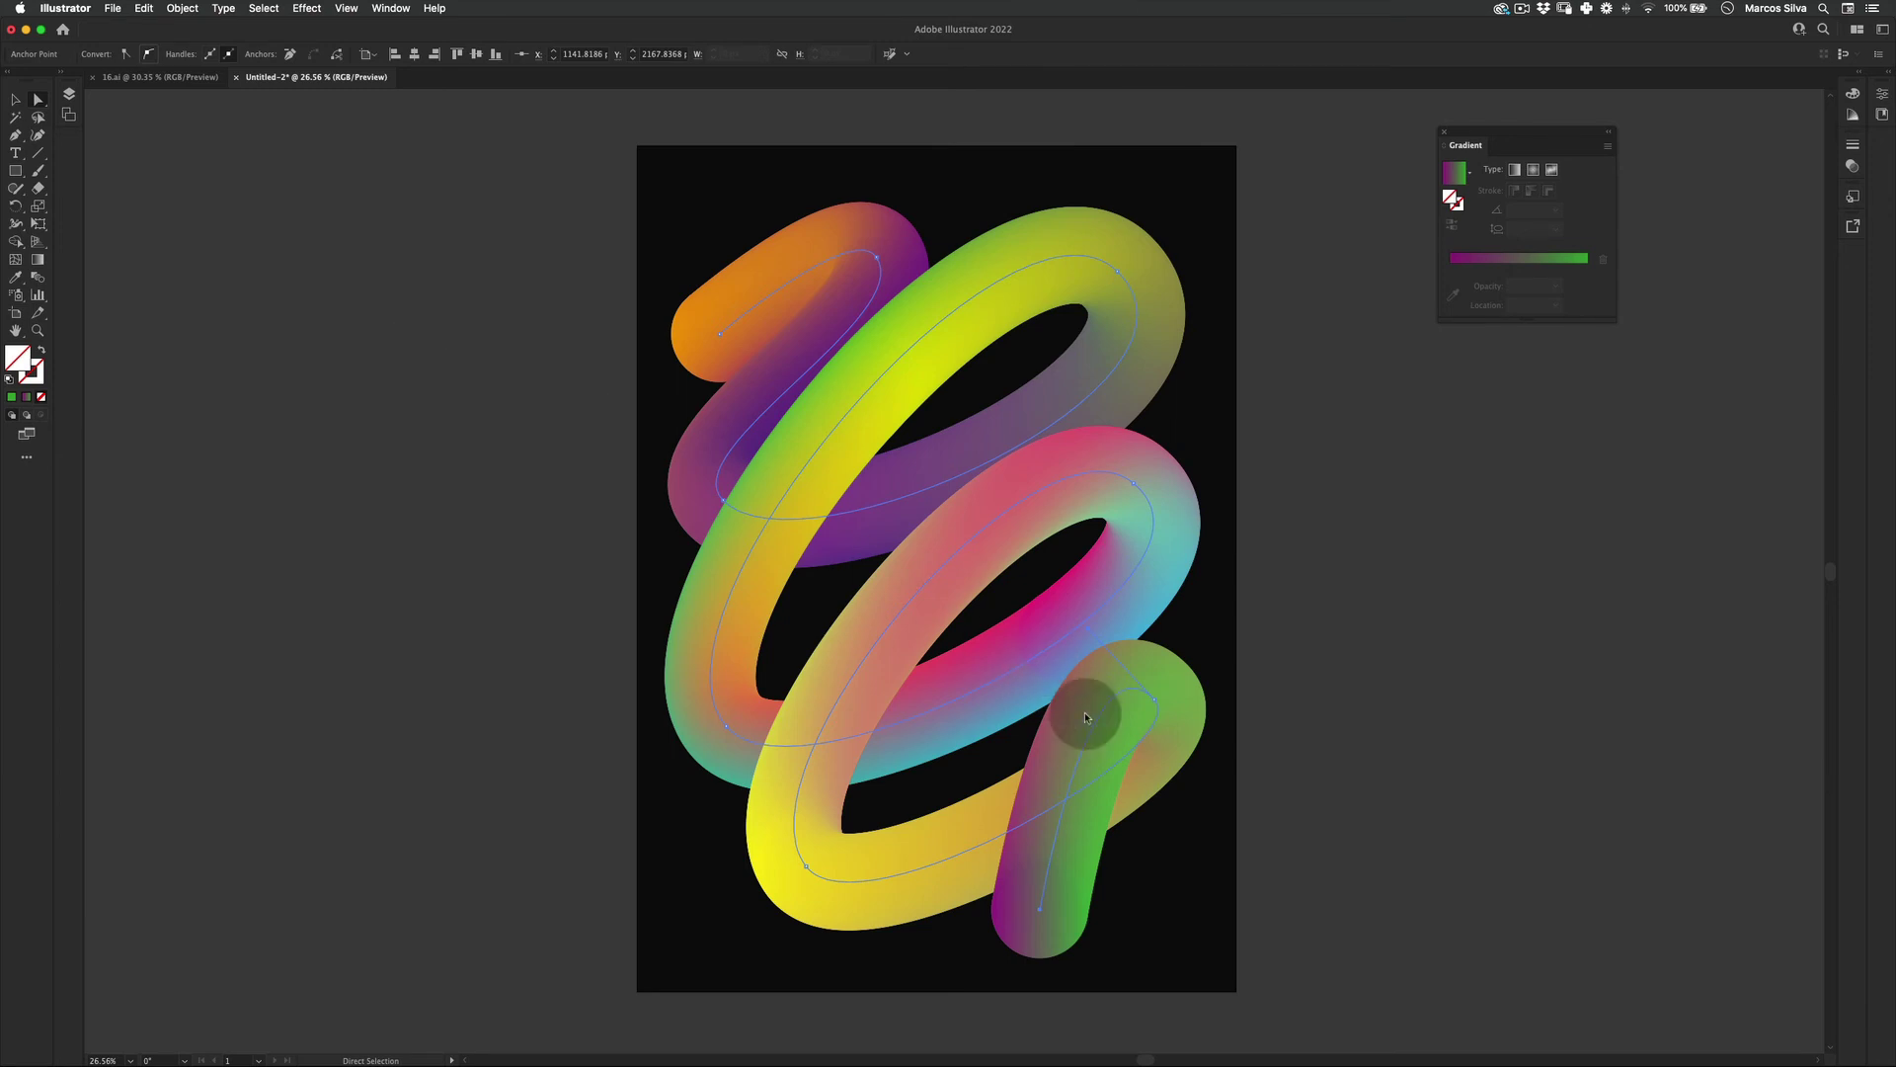
pyautogui.moveTo(1038, 852); pyautogui.dragTo(1011, 839)
pyautogui.press('super+z')
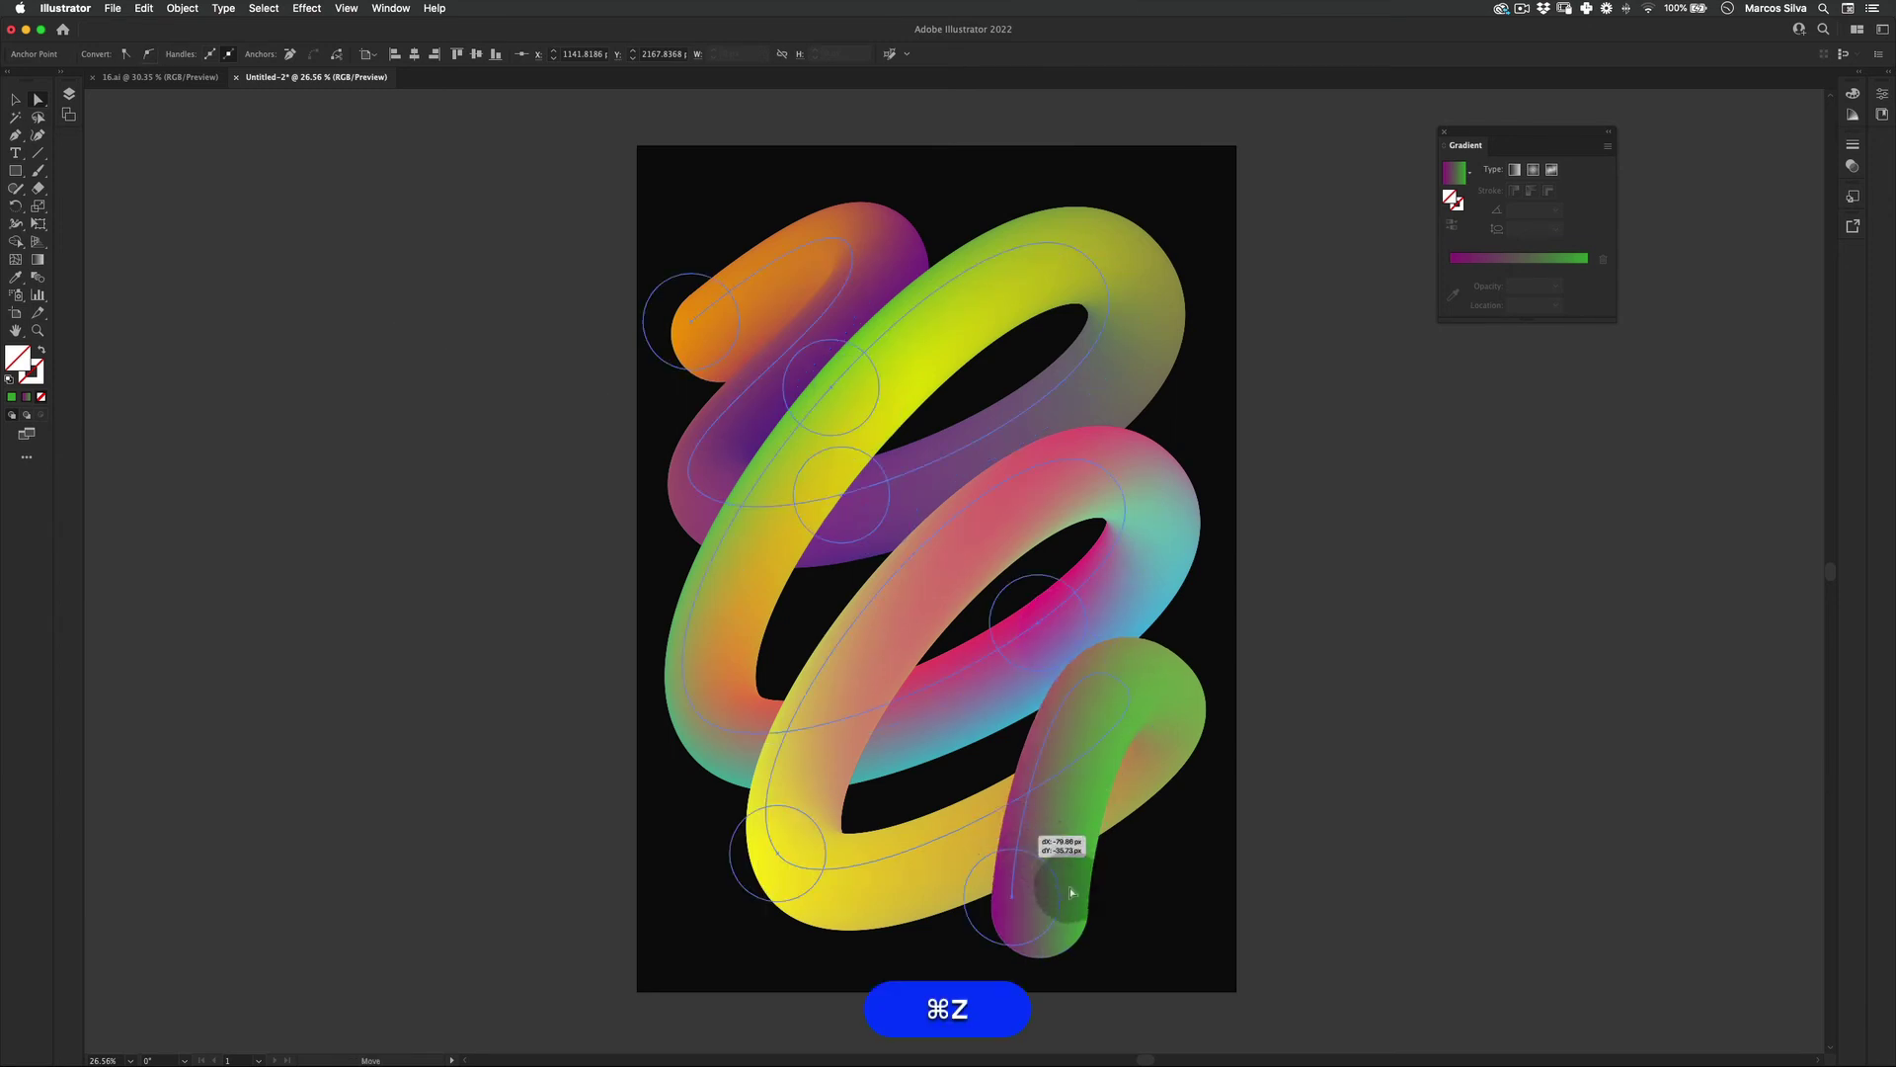
pyautogui.press('a')
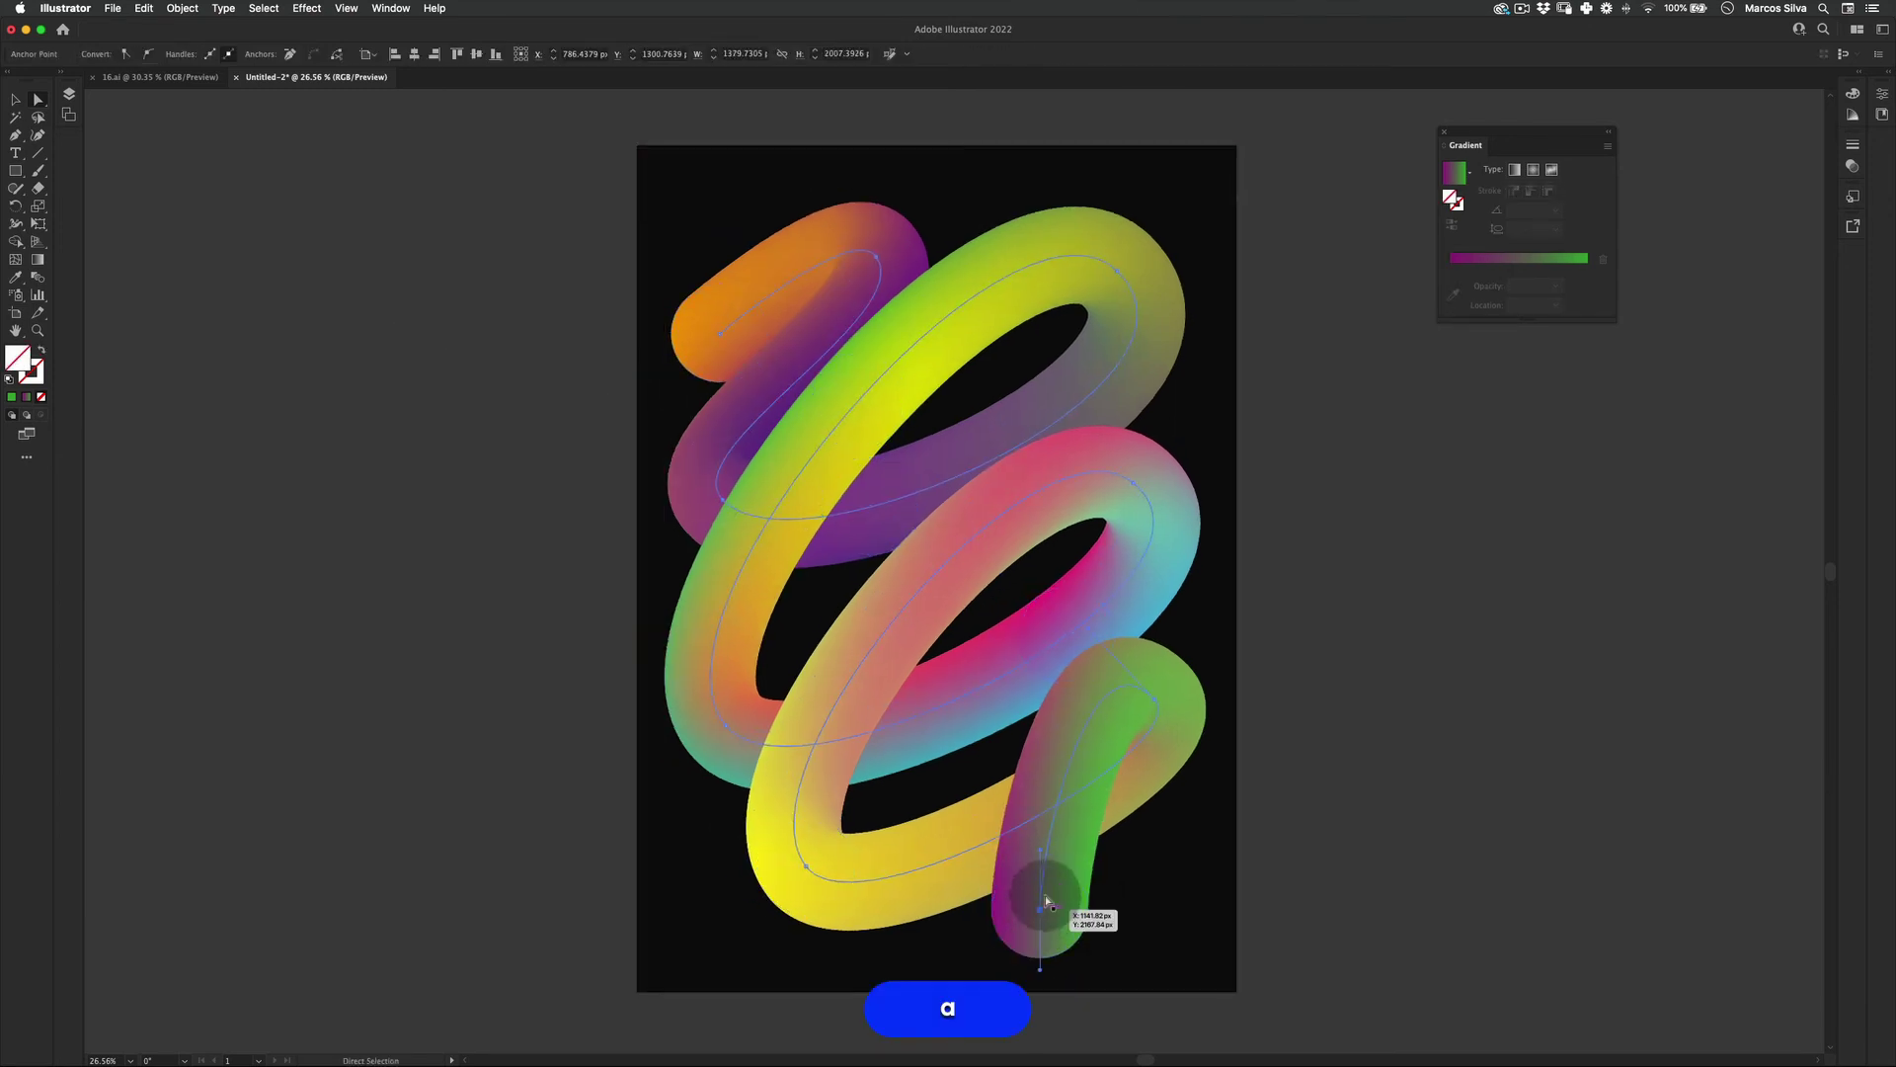
pyautogui.moveTo(1039, 849); pyautogui.dragTo(973, 795)
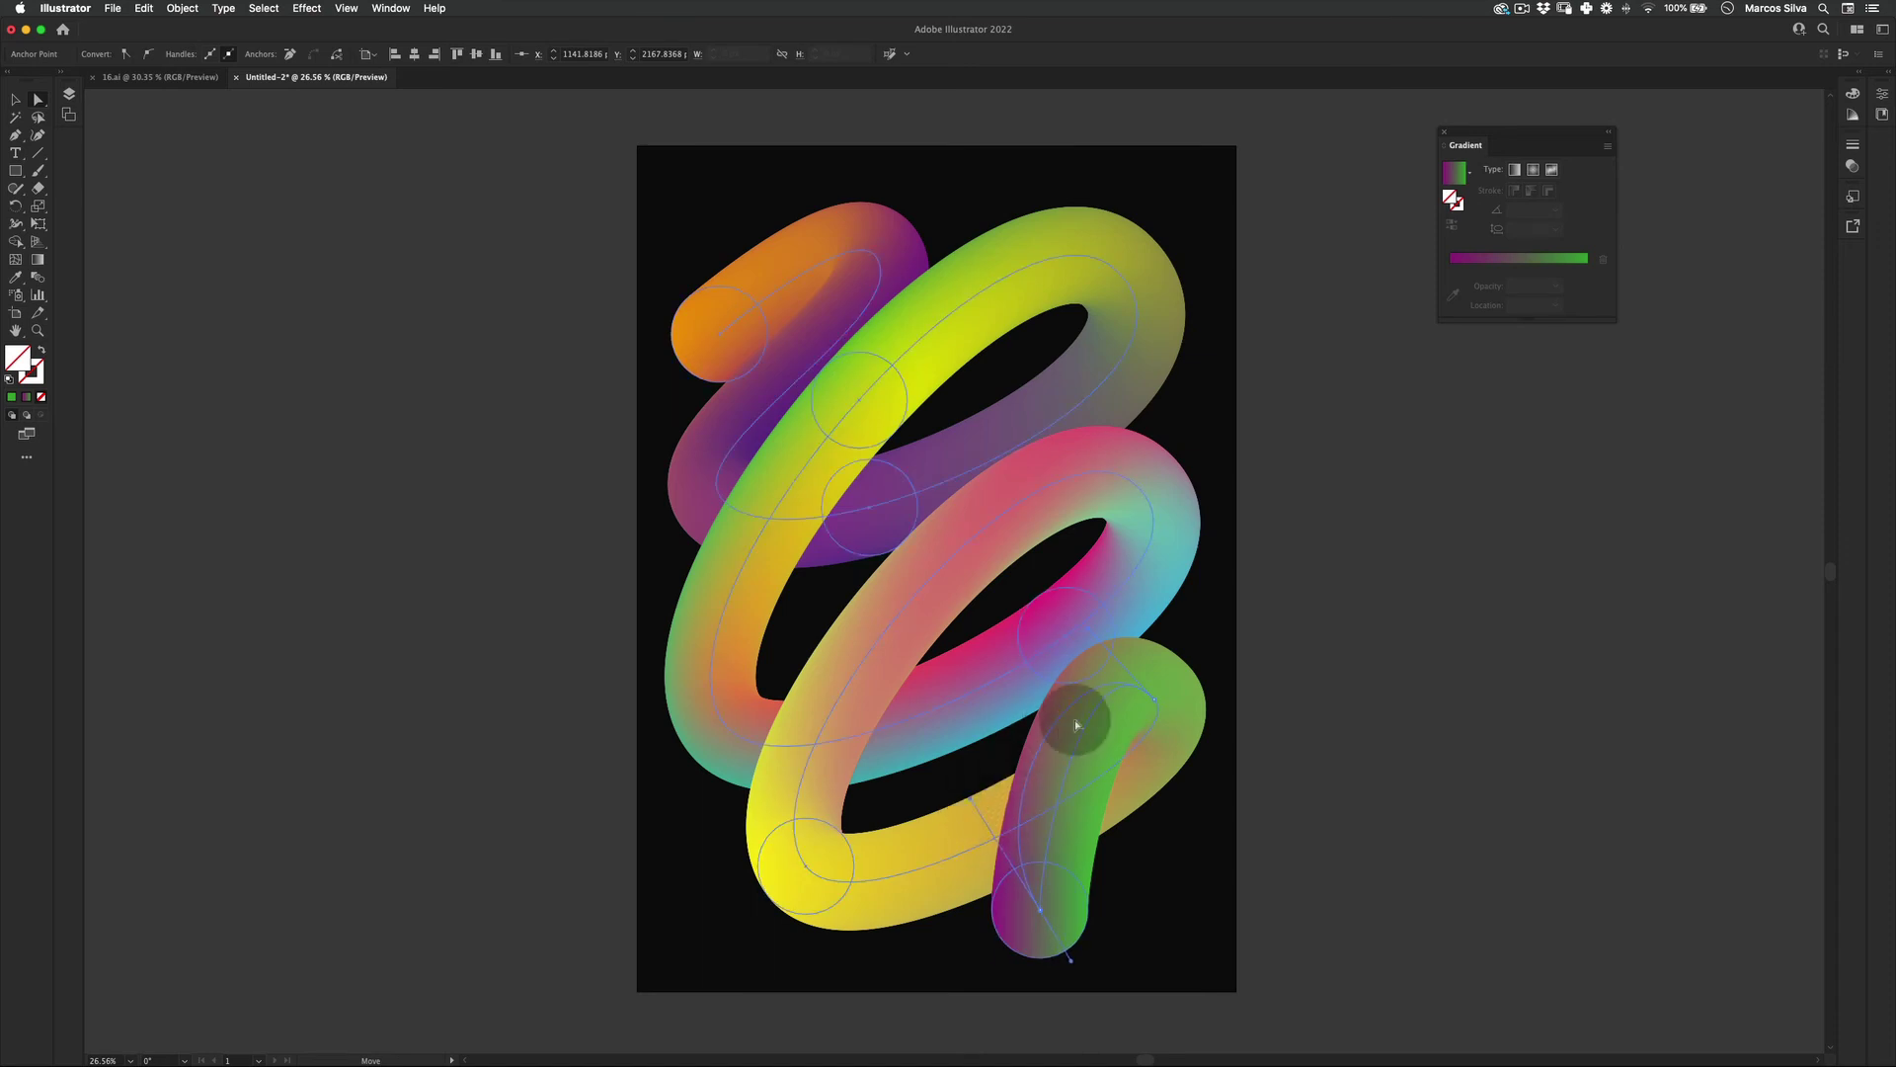
pyautogui.press('v')
pyautogui.click(1416, 522)
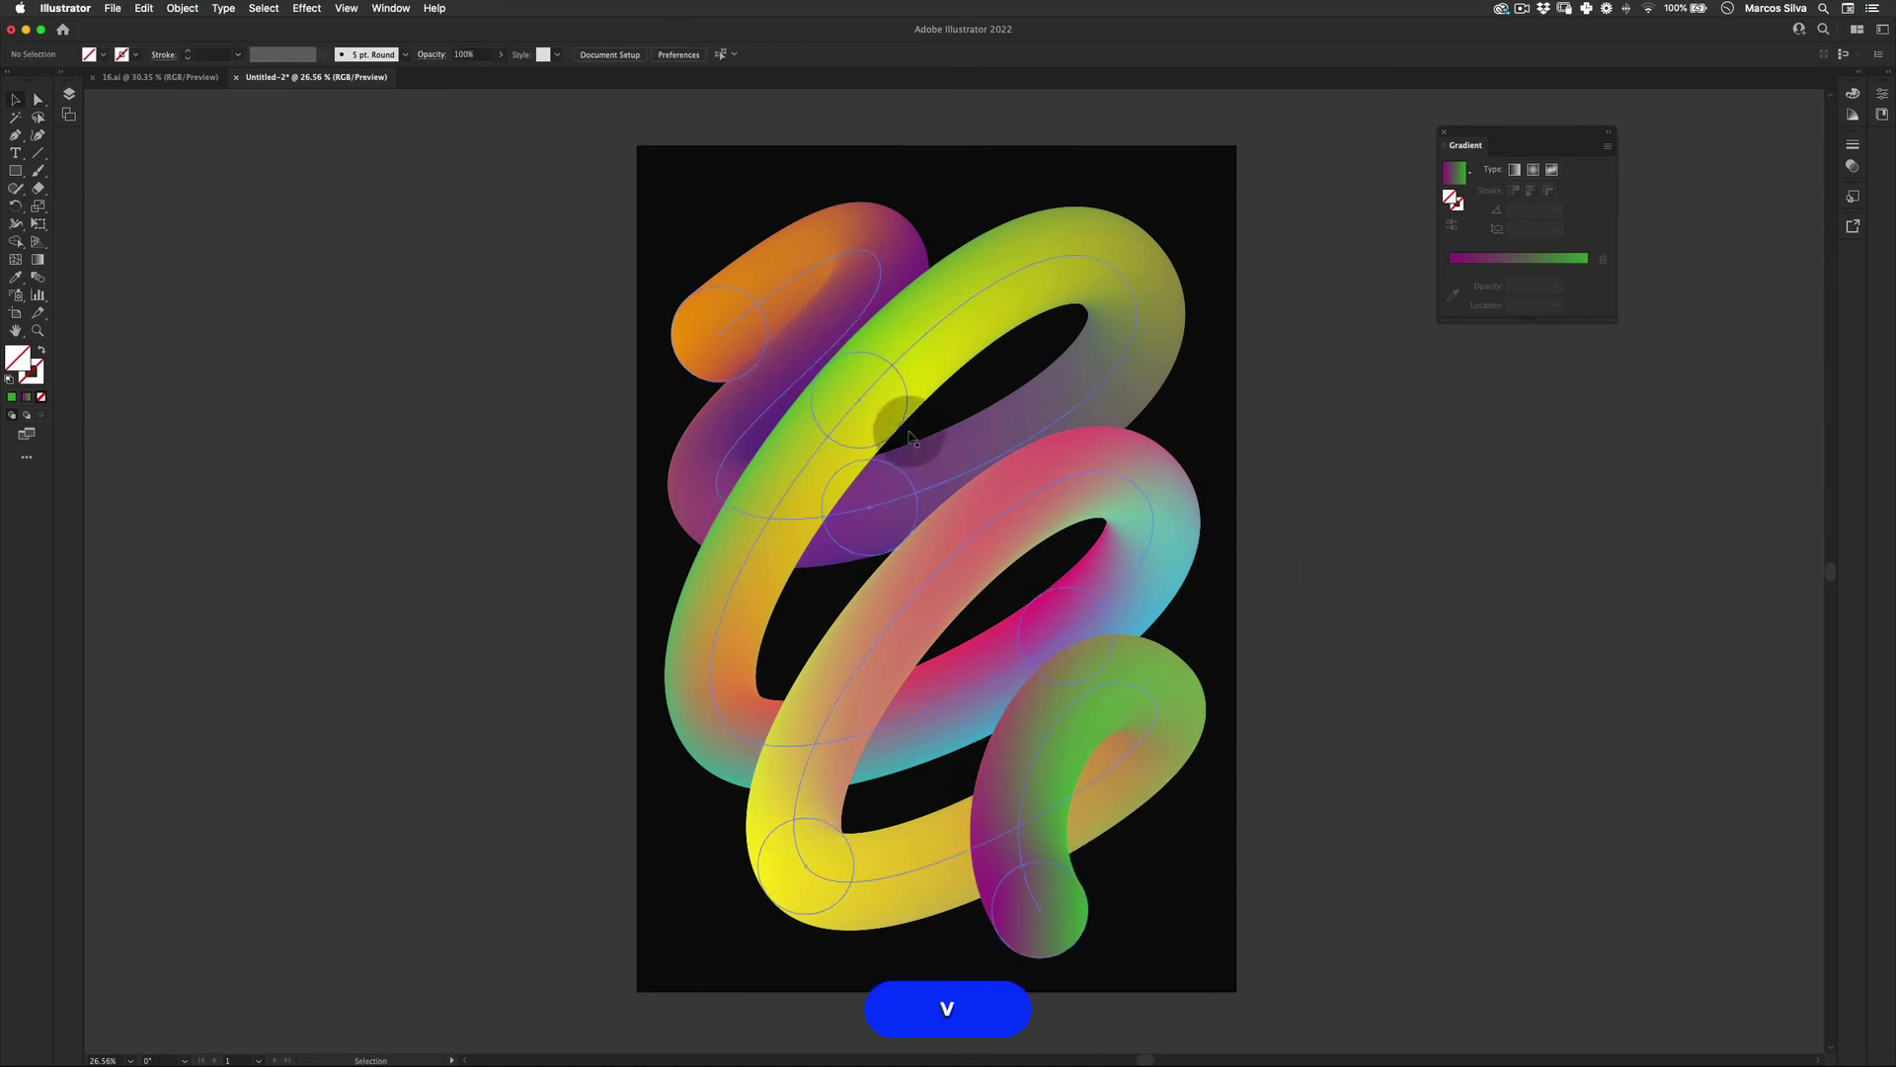
# Convert the spine's starting anchor at the tube's orange end to smooth
pyautogui.press('a')
pyautogui.click(720, 338)
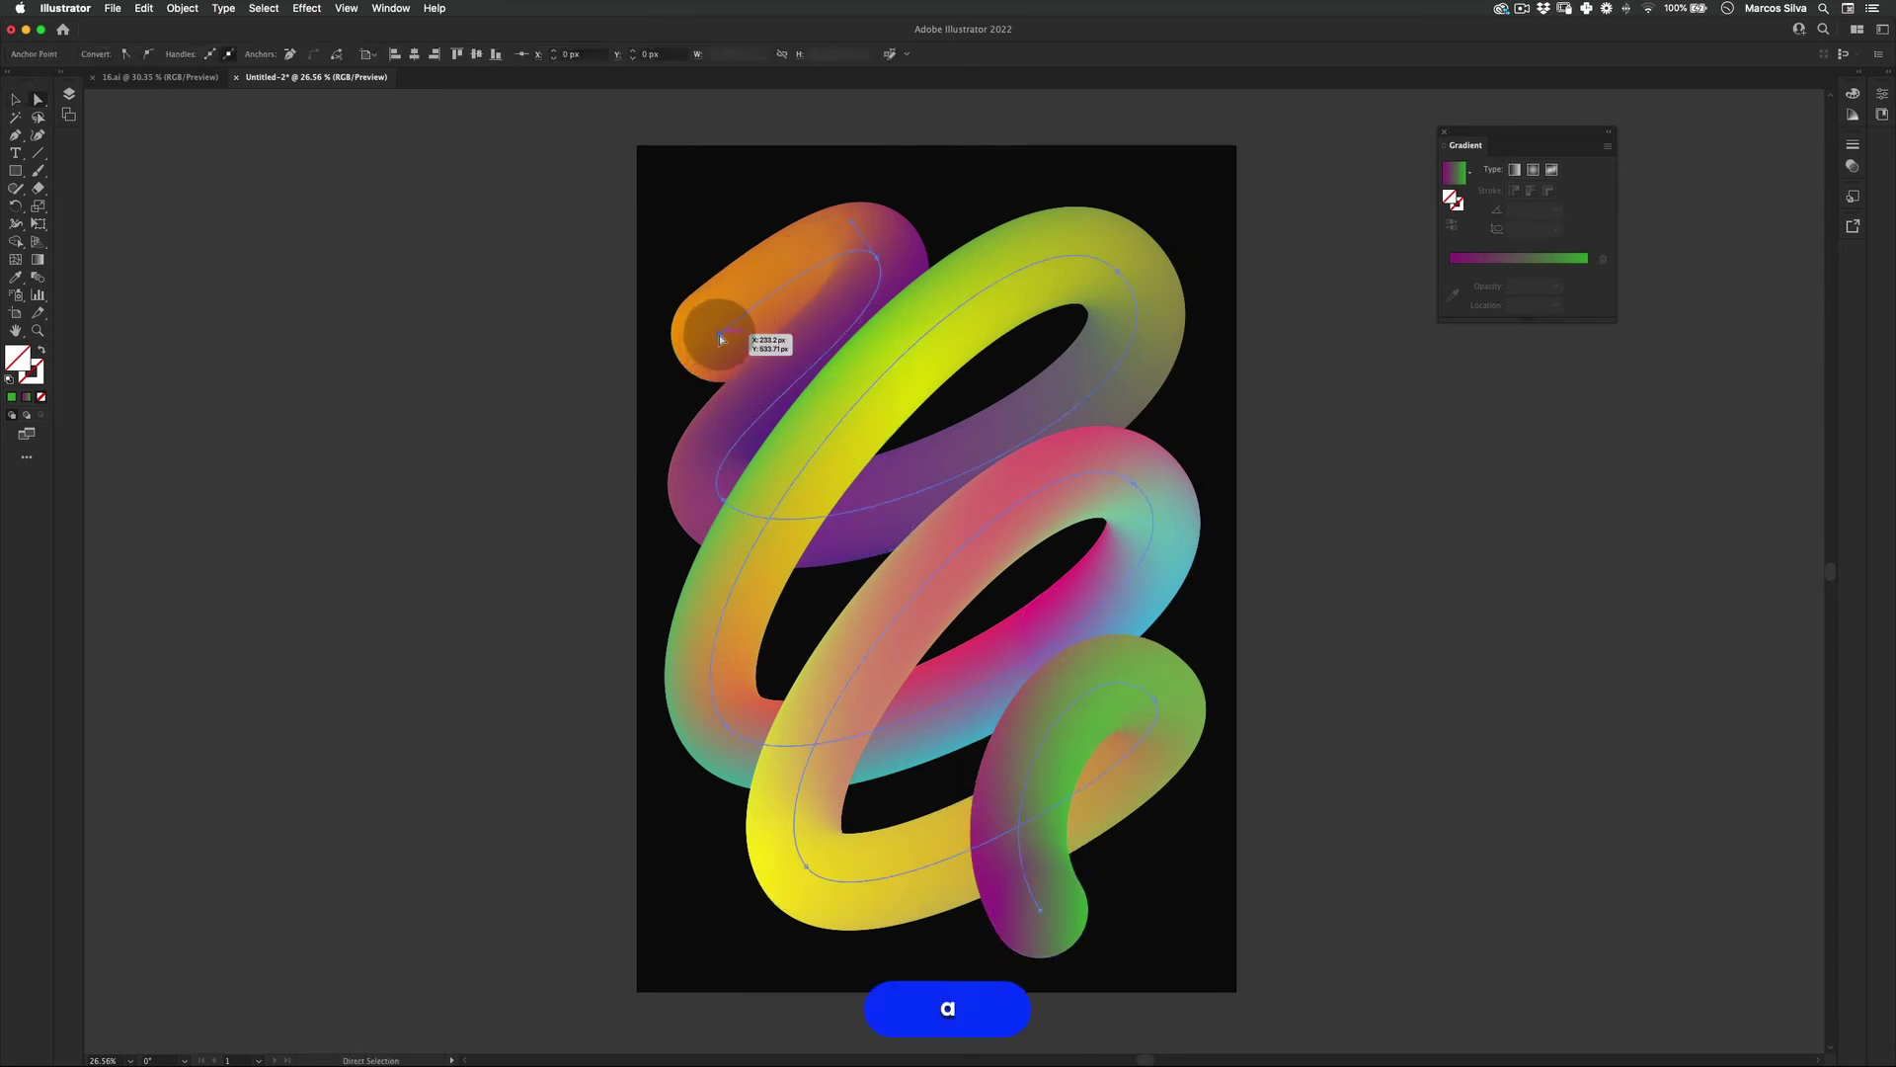
pyautogui.click(138, 45)
# Try to loop the tube's first upper bend by swinging its handles around, and move the orange starting anchor
pyautogui.moveTo(720, 333); pyautogui.dragTo(881, 243)
pyautogui.moveTo(842, 182); pyautogui.dragTo(771, 119)
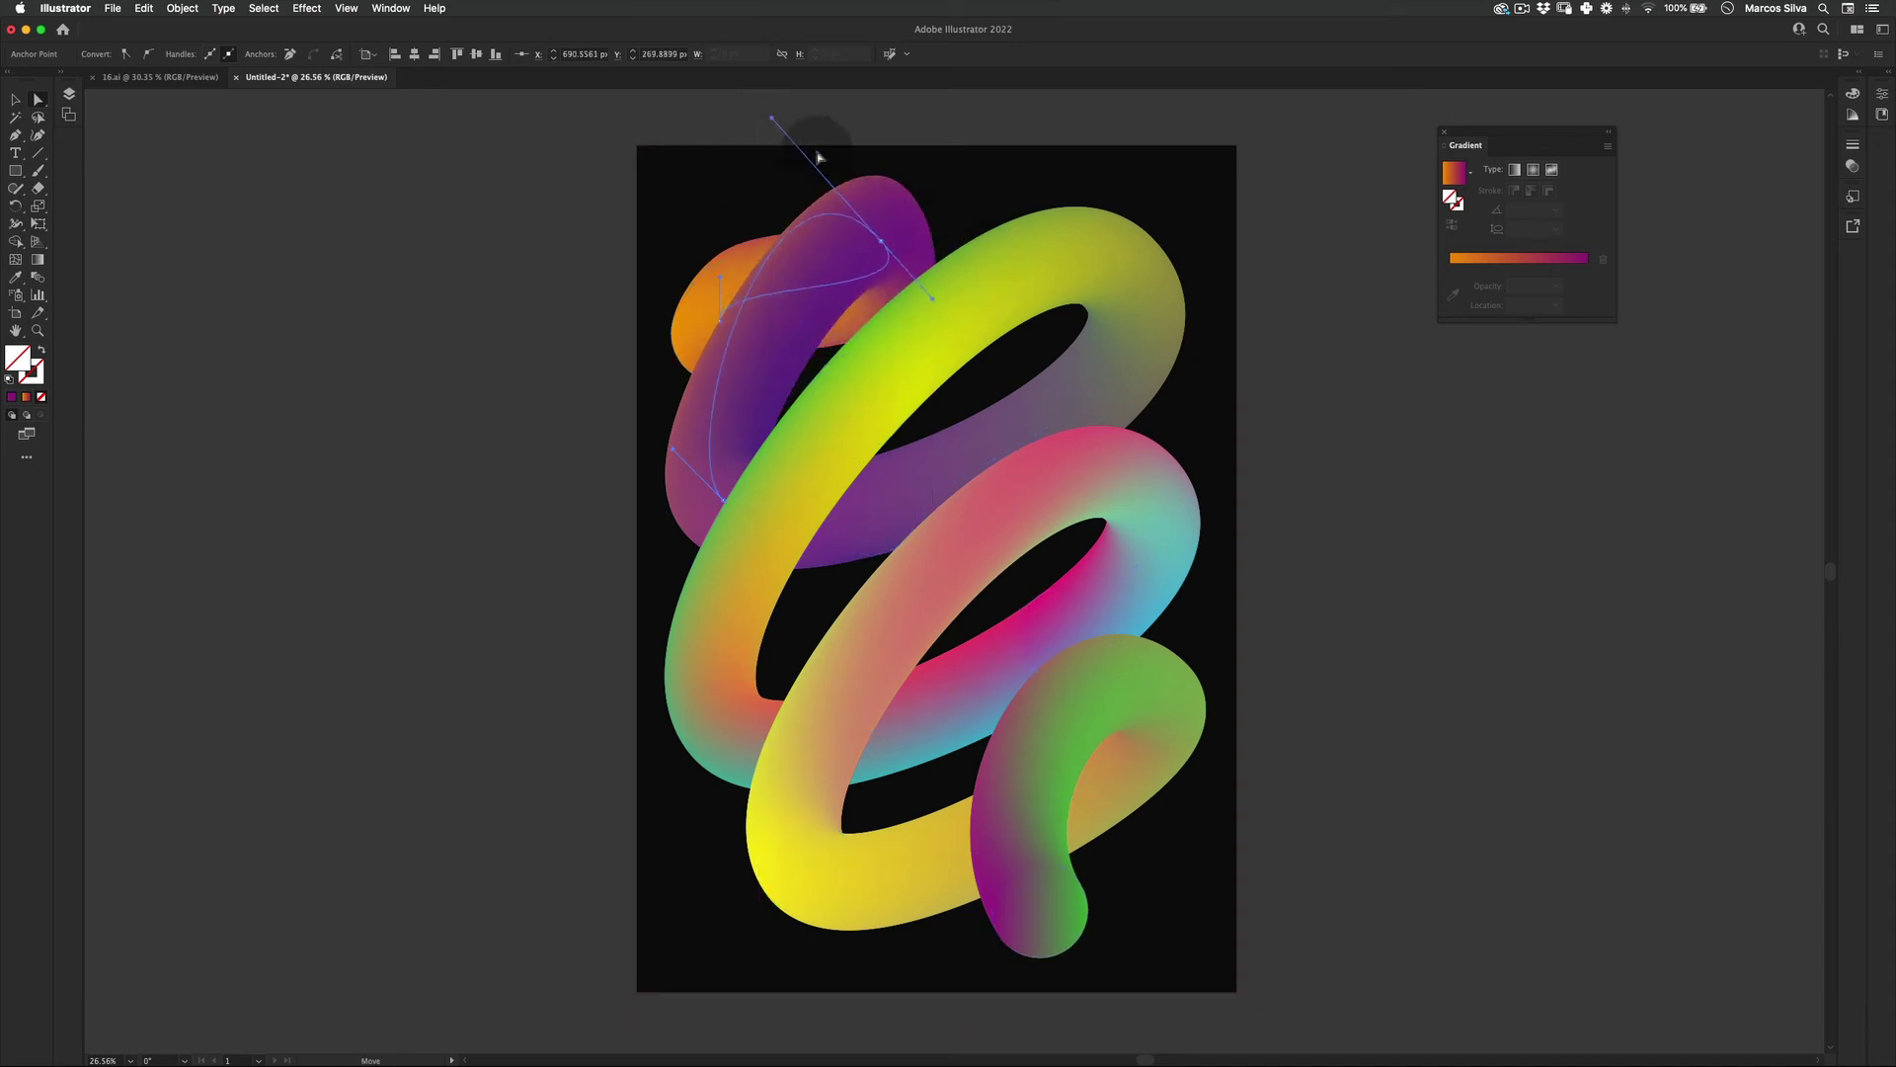
pyautogui.click(882, 243)
pyautogui.moveTo(882, 244); pyautogui.dragTo(900, 248)
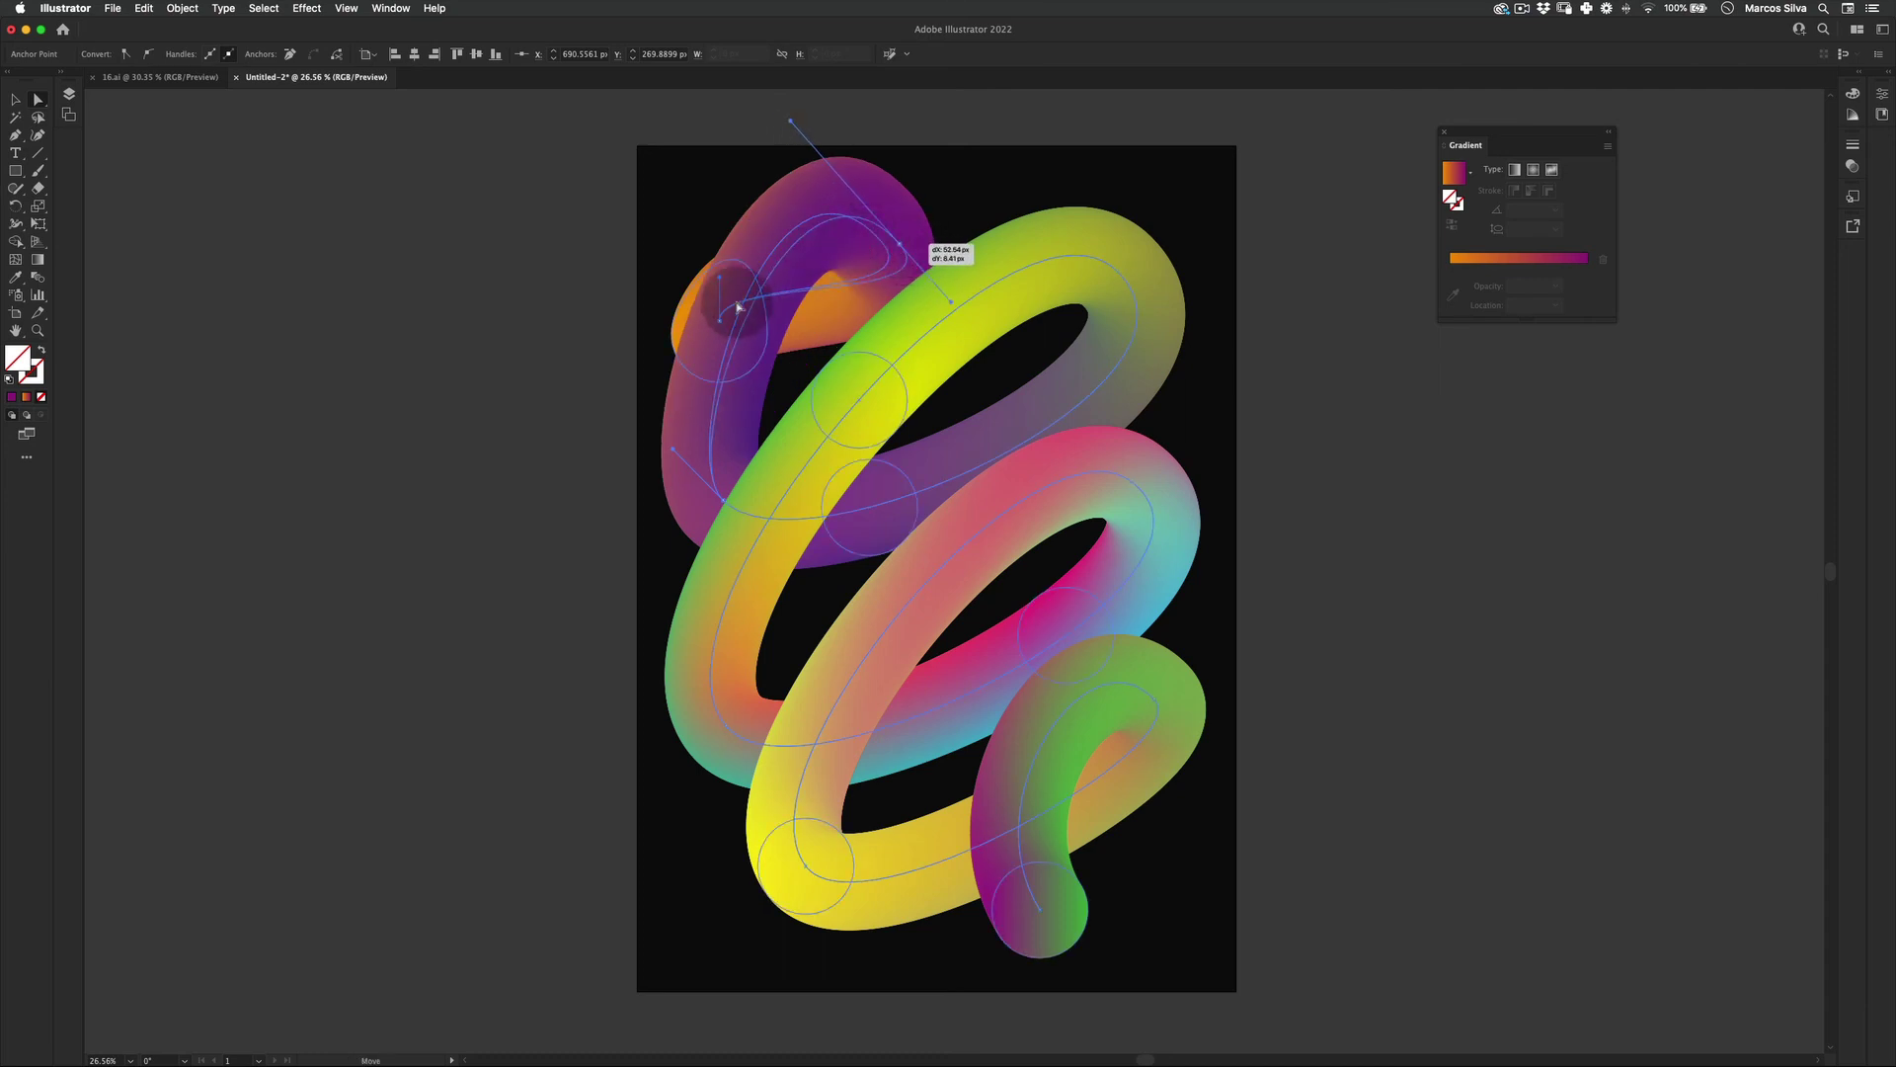
pyautogui.click(724, 320)
pyautogui.moveTo(722, 323); pyautogui.dragTo(861, 430)
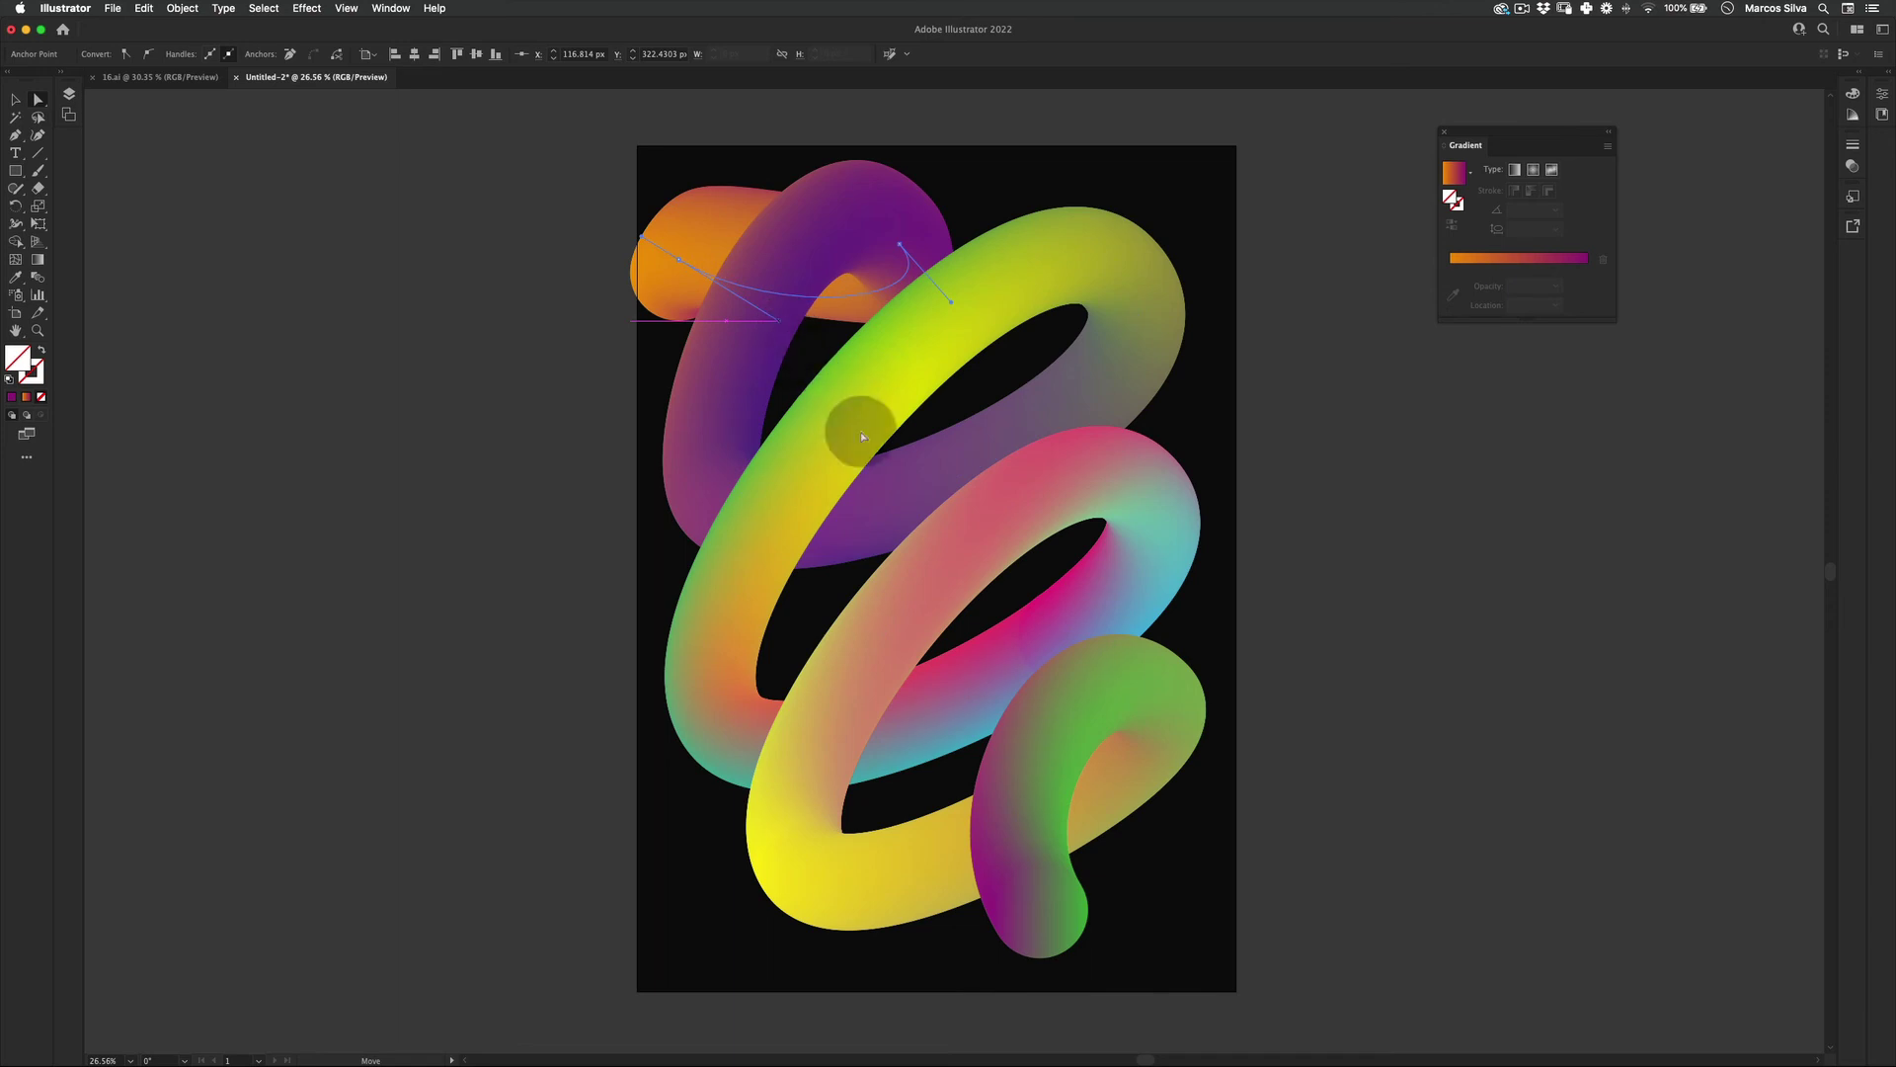
# Undo the reshaping of the first upper bend and orange start, keeping the starting anchor smooth
pyautogui.press('super+z')
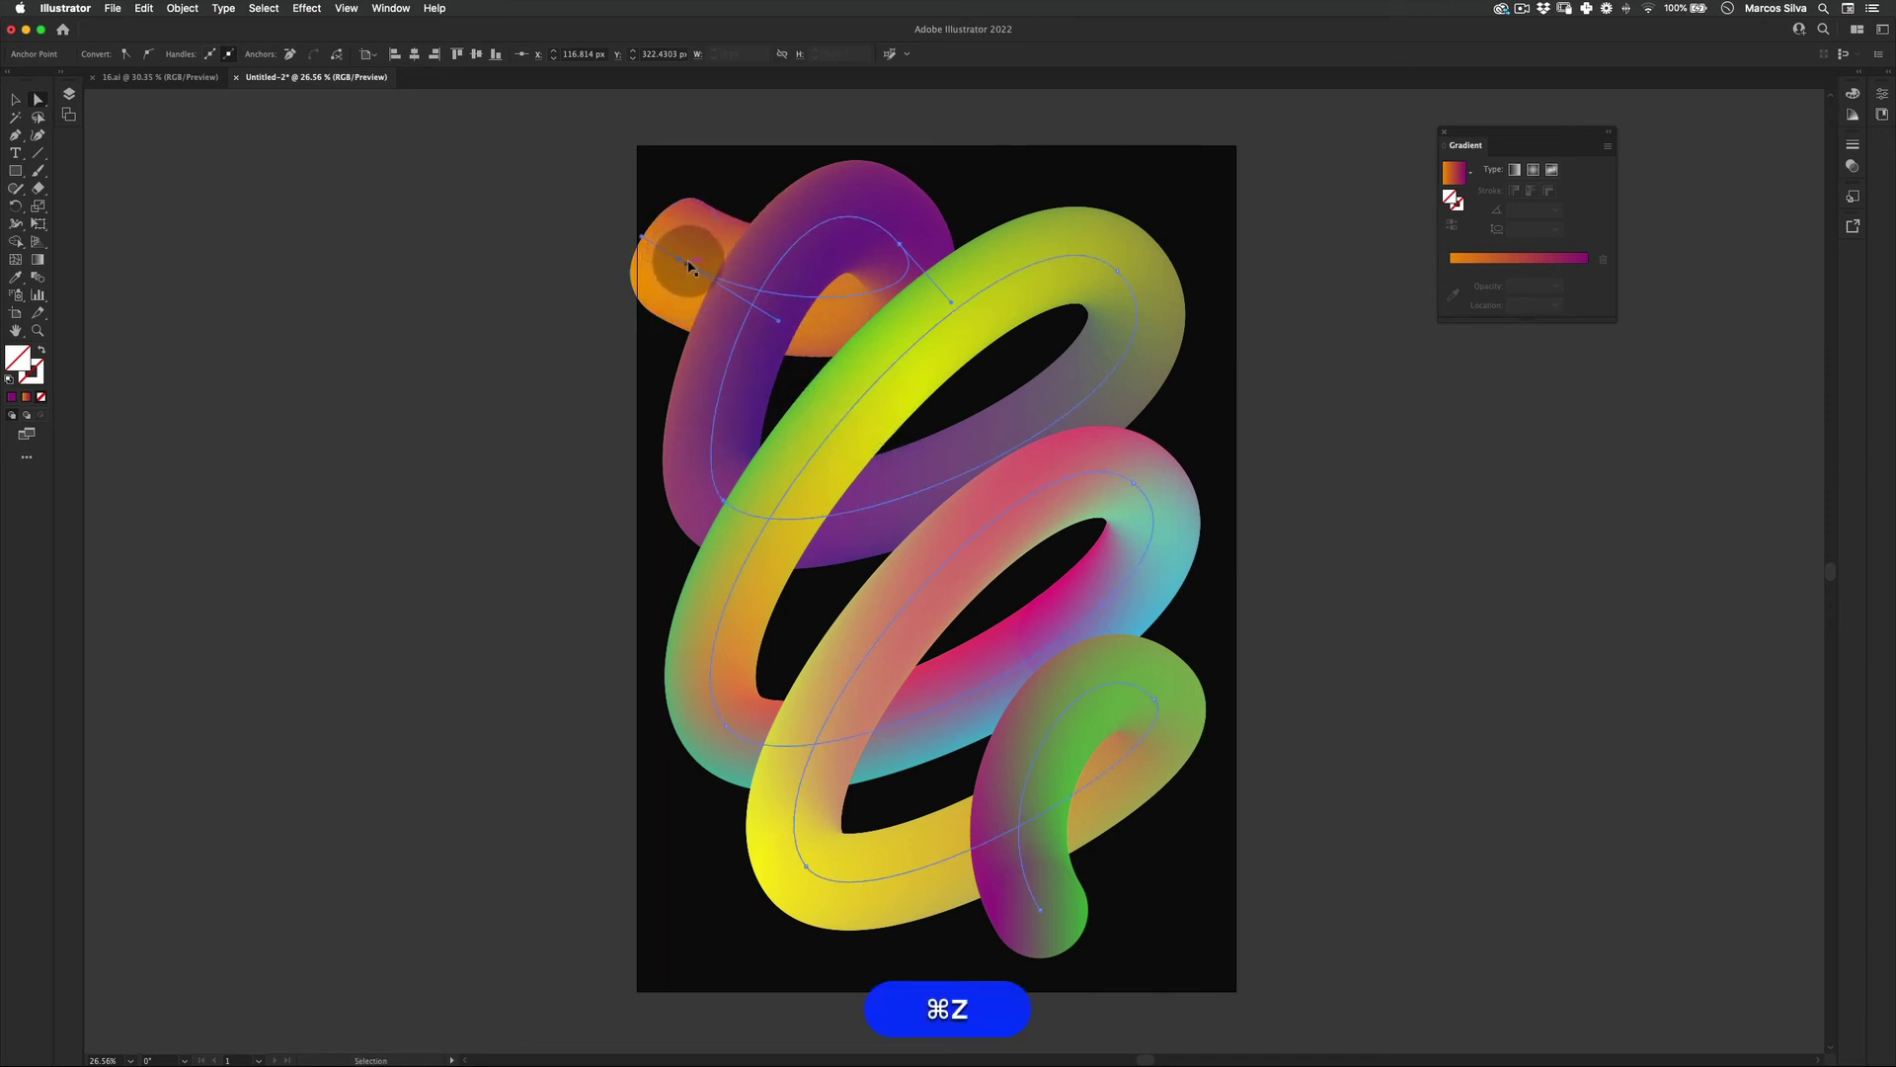
pyautogui.press('super+z')
pyautogui.moveTo(790, 268); pyautogui.dragTo(744, 313)
pyautogui.press('super+z')
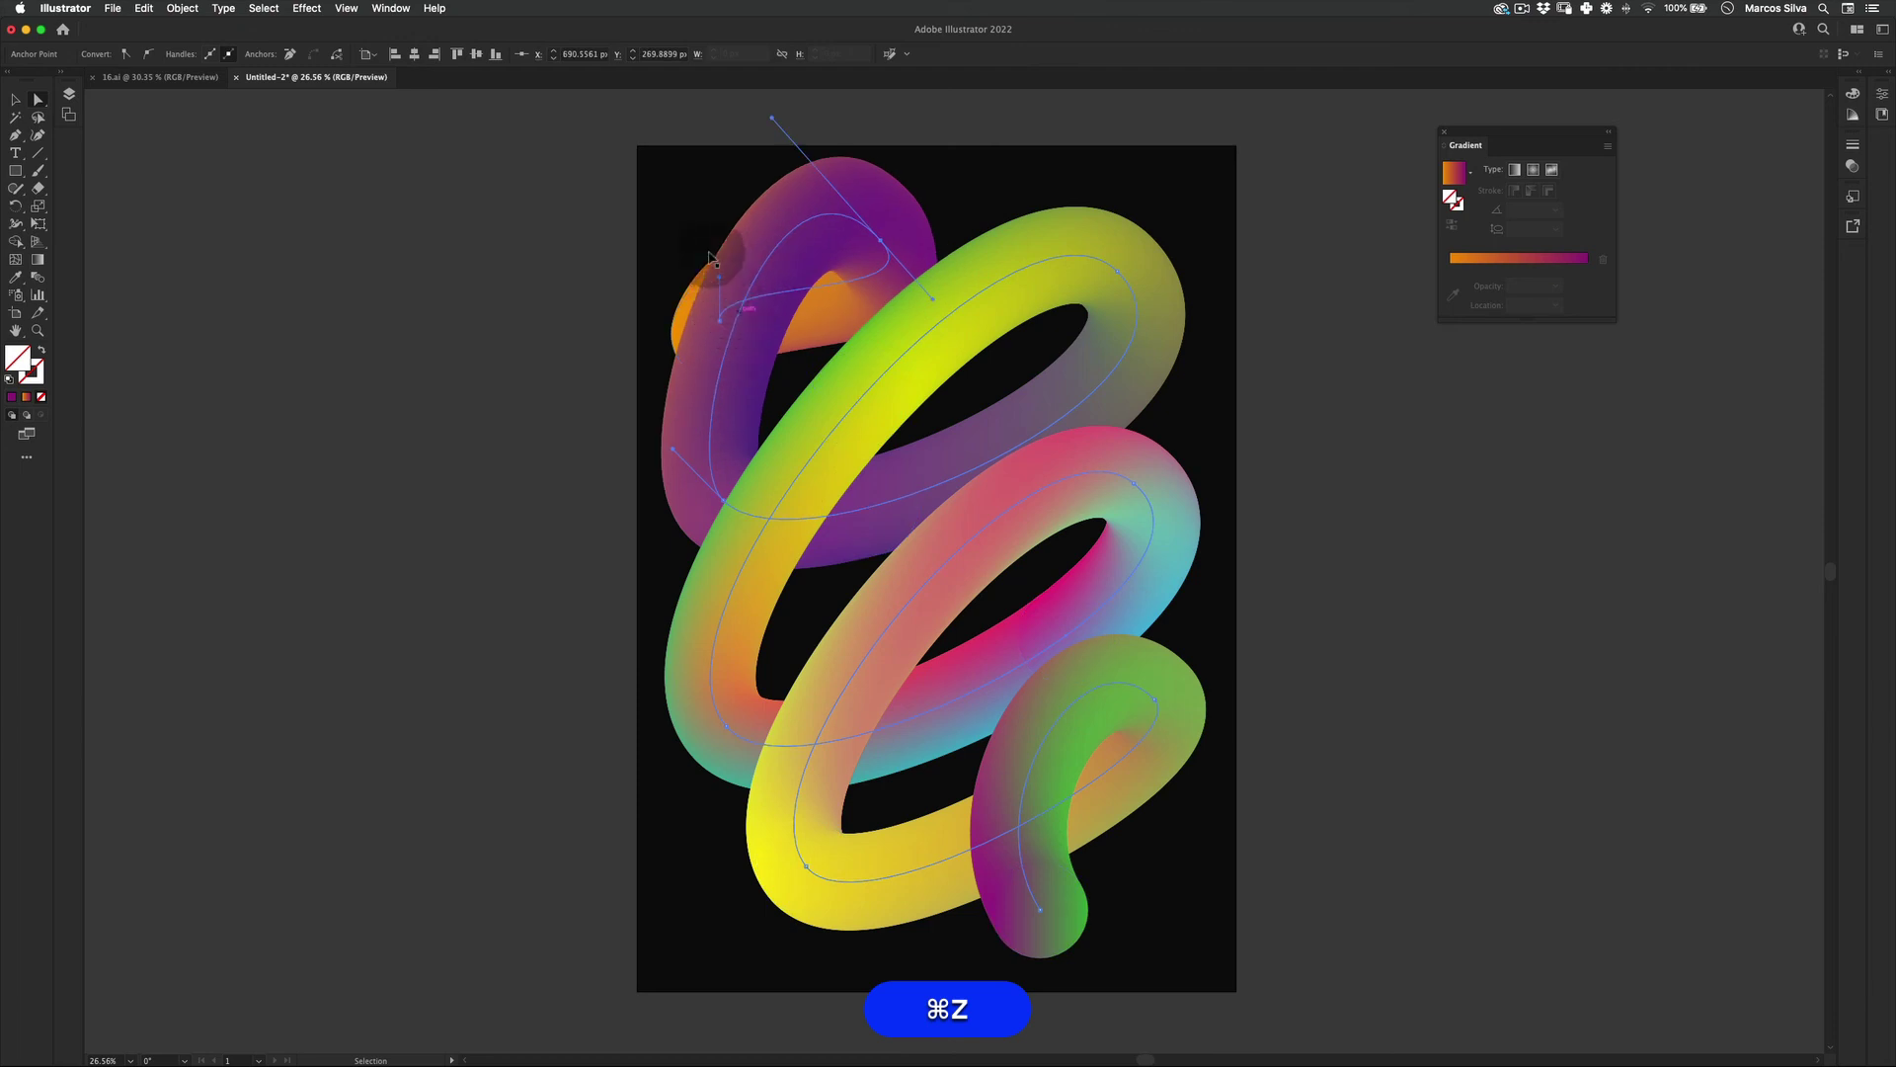
pyautogui.press('super+z')
pyautogui.press('super+z')
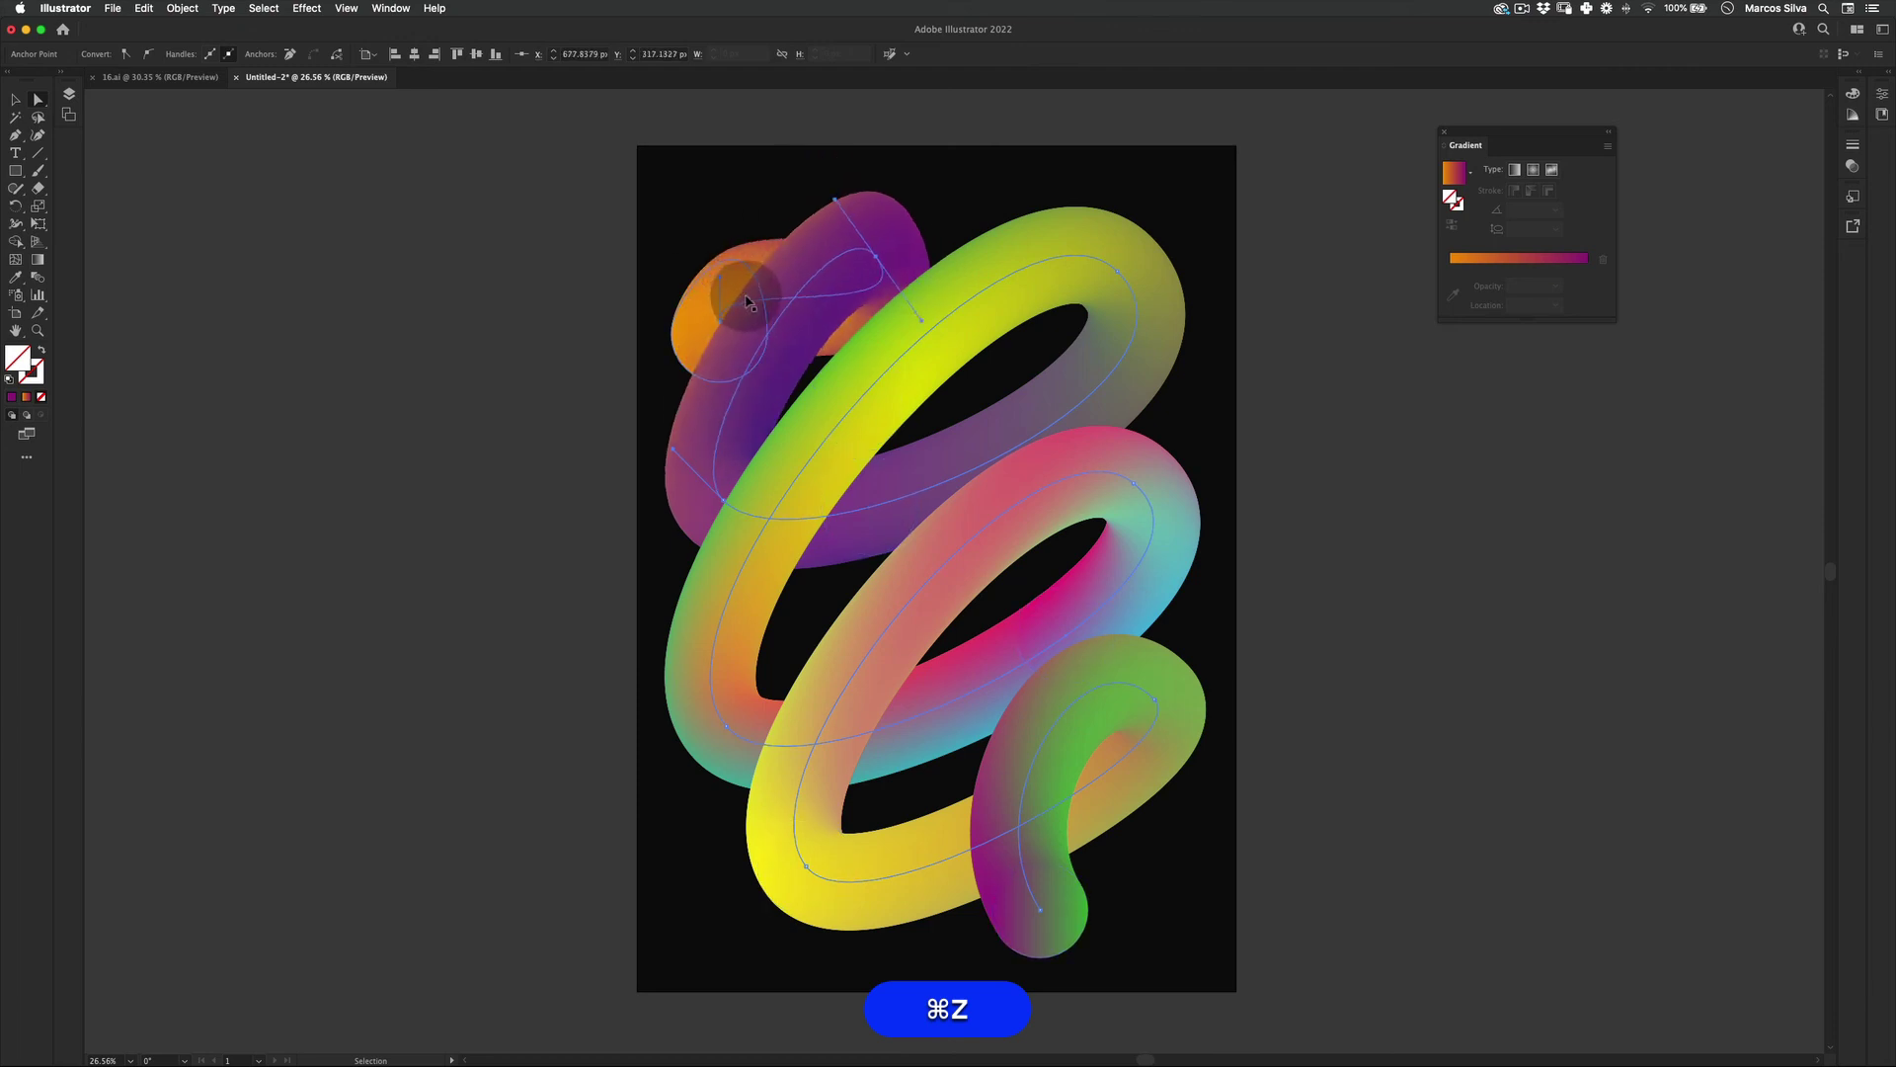
pyautogui.press('super+z')
pyautogui.press('super+z')
pyautogui.press('super+z')
pyautogui.press('super+z')
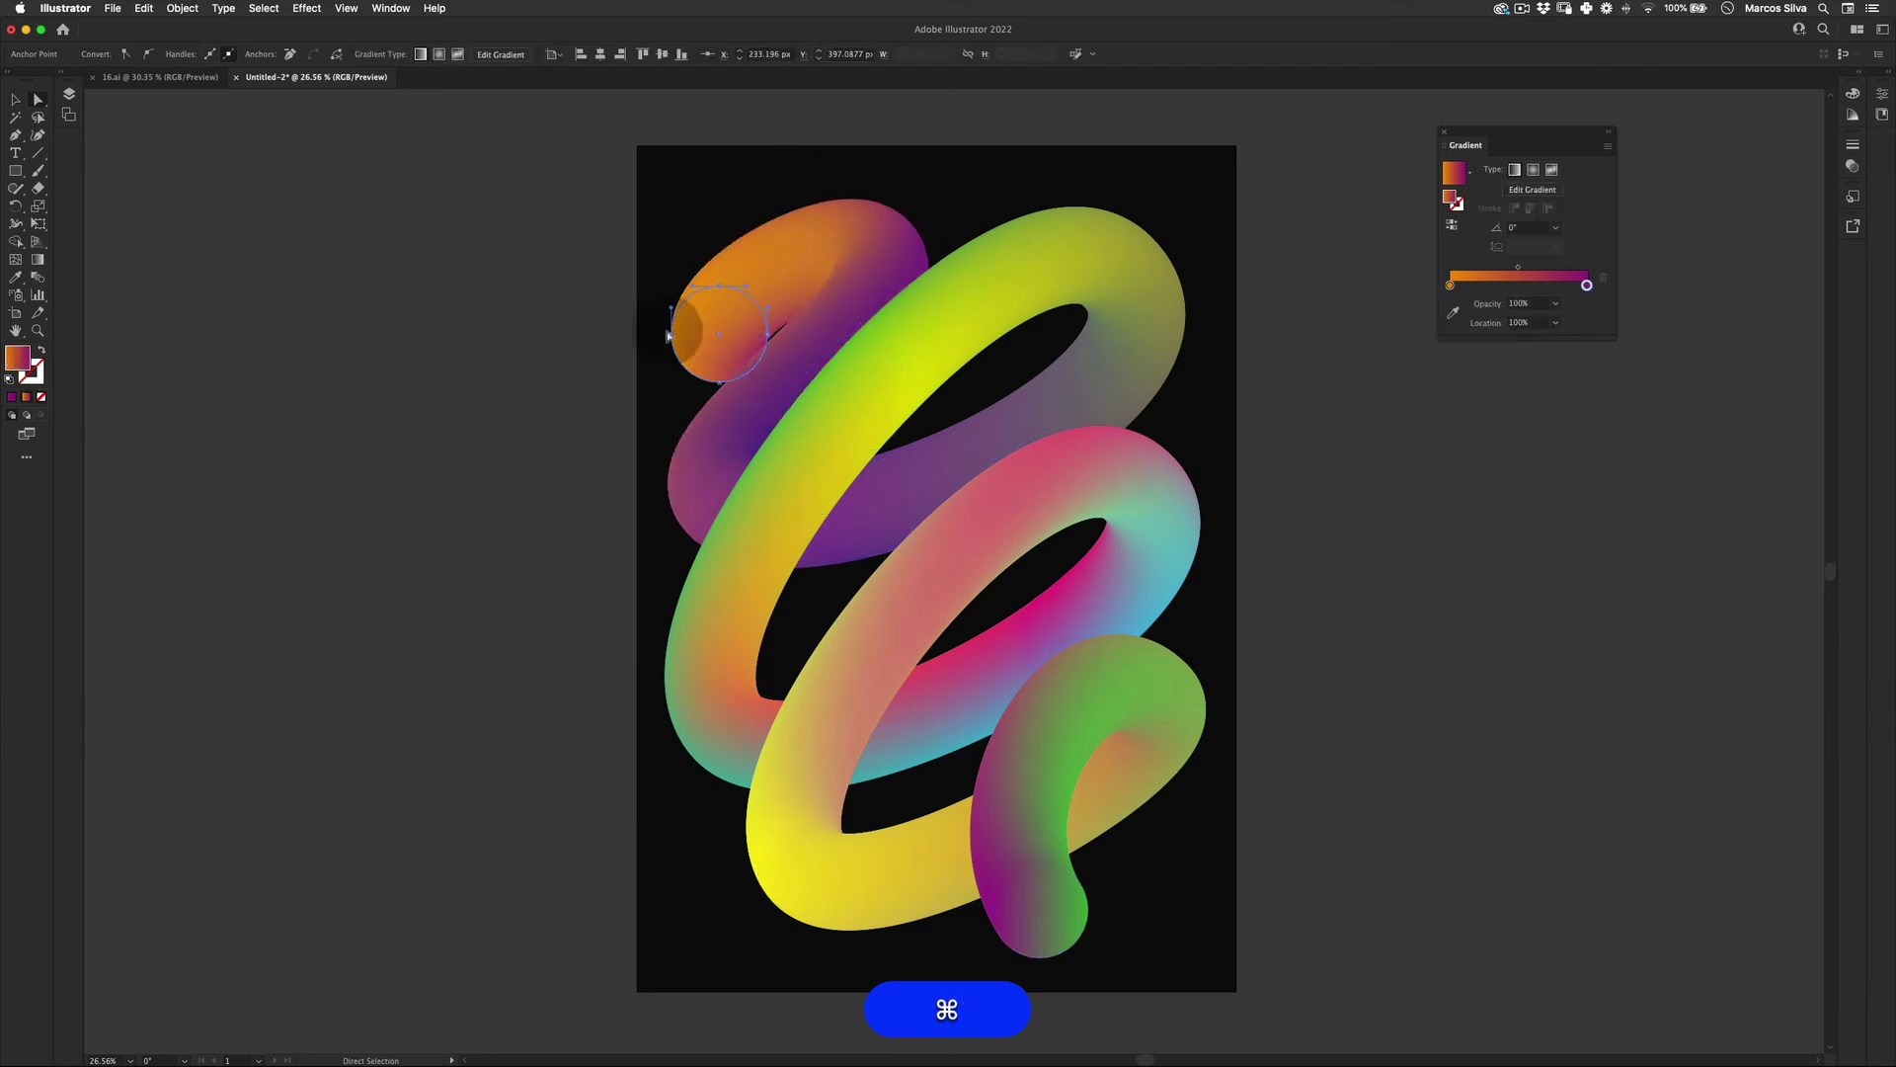
# Raise the first upper bend's anchor slightly and swing its direction handles around so the purple section loops over the orange one
pyautogui.press('v')
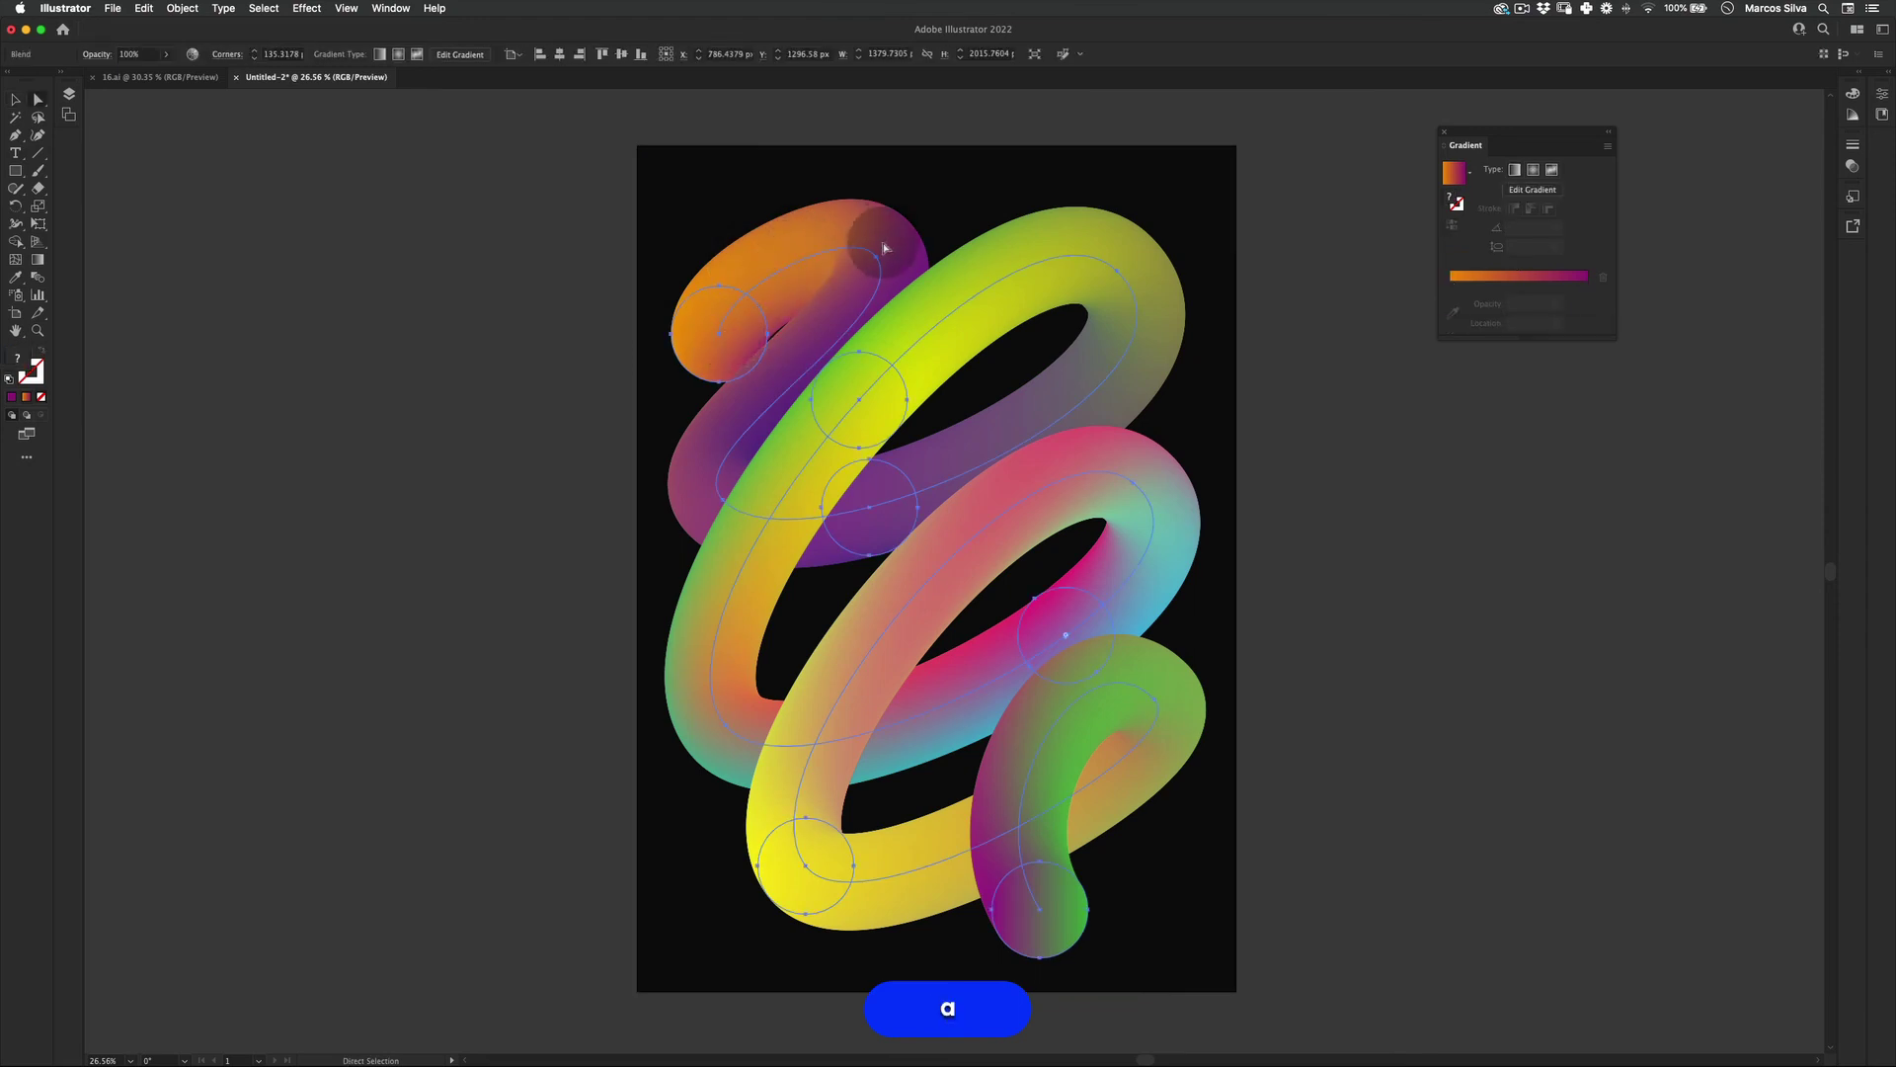
pyautogui.press('a')
pyautogui.click(875, 253)
pyautogui.moveTo(855, 224); pyautogui.dragTo(847, 180)
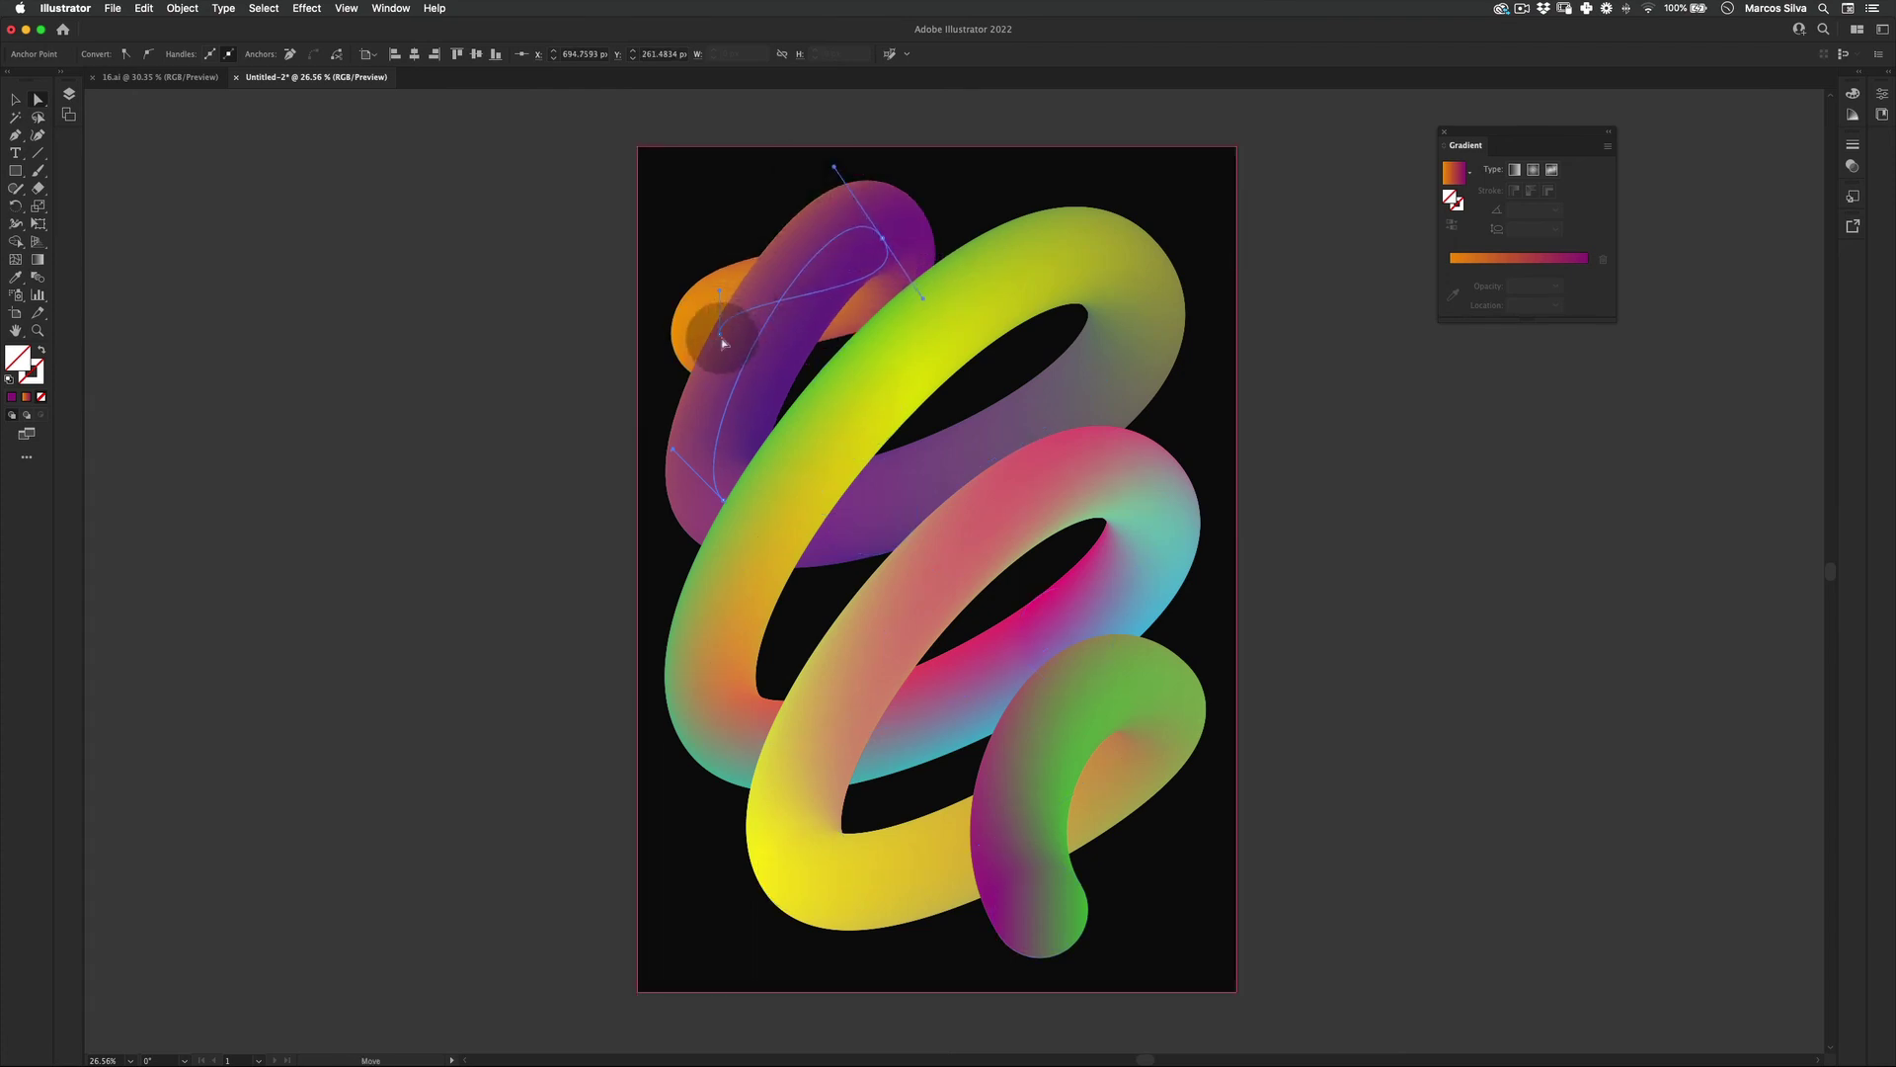
# Move the spine's orange starting anchor up and left to about X 171, Y 259 px, adjust its handle to curl the start, and deselect
pyautogui.moveTo(723, 331); pyautogui.dragTo(692, 286)
pyautogui.press('super+z')
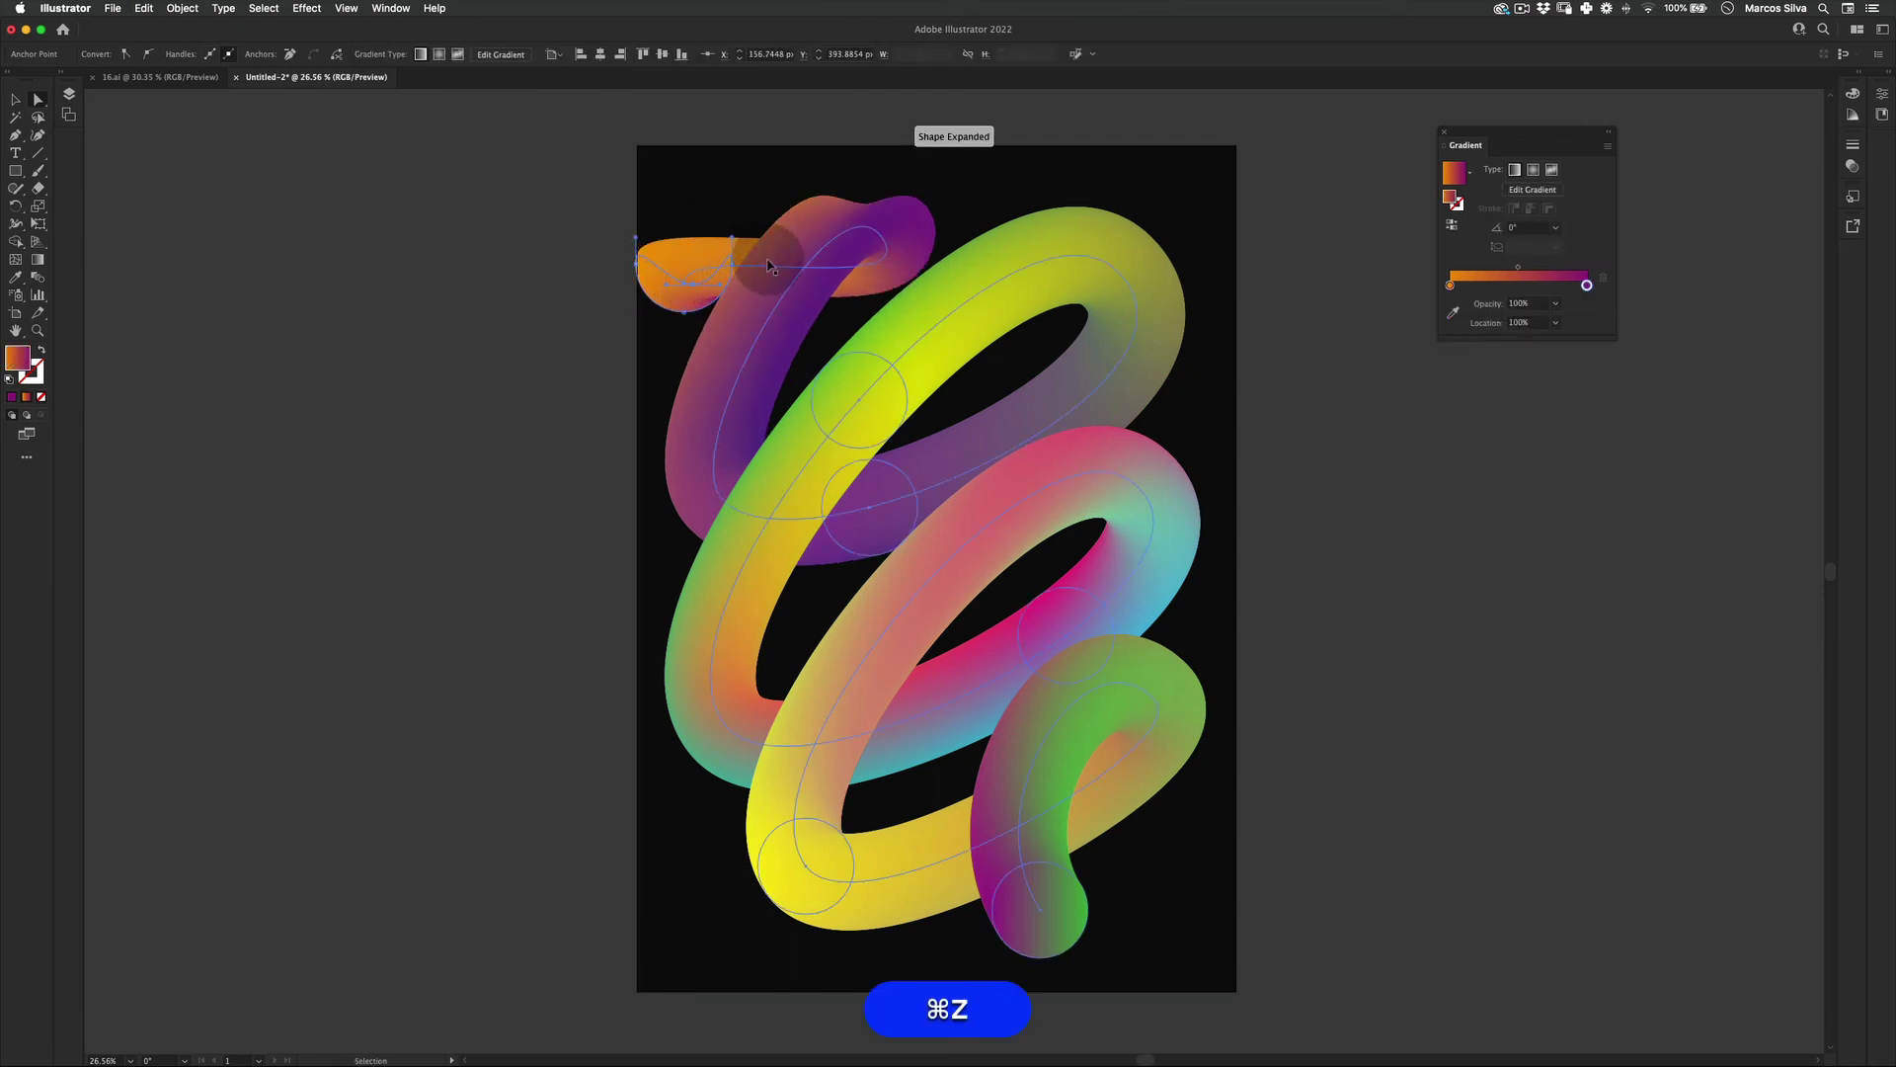
pyautogui.press('a')
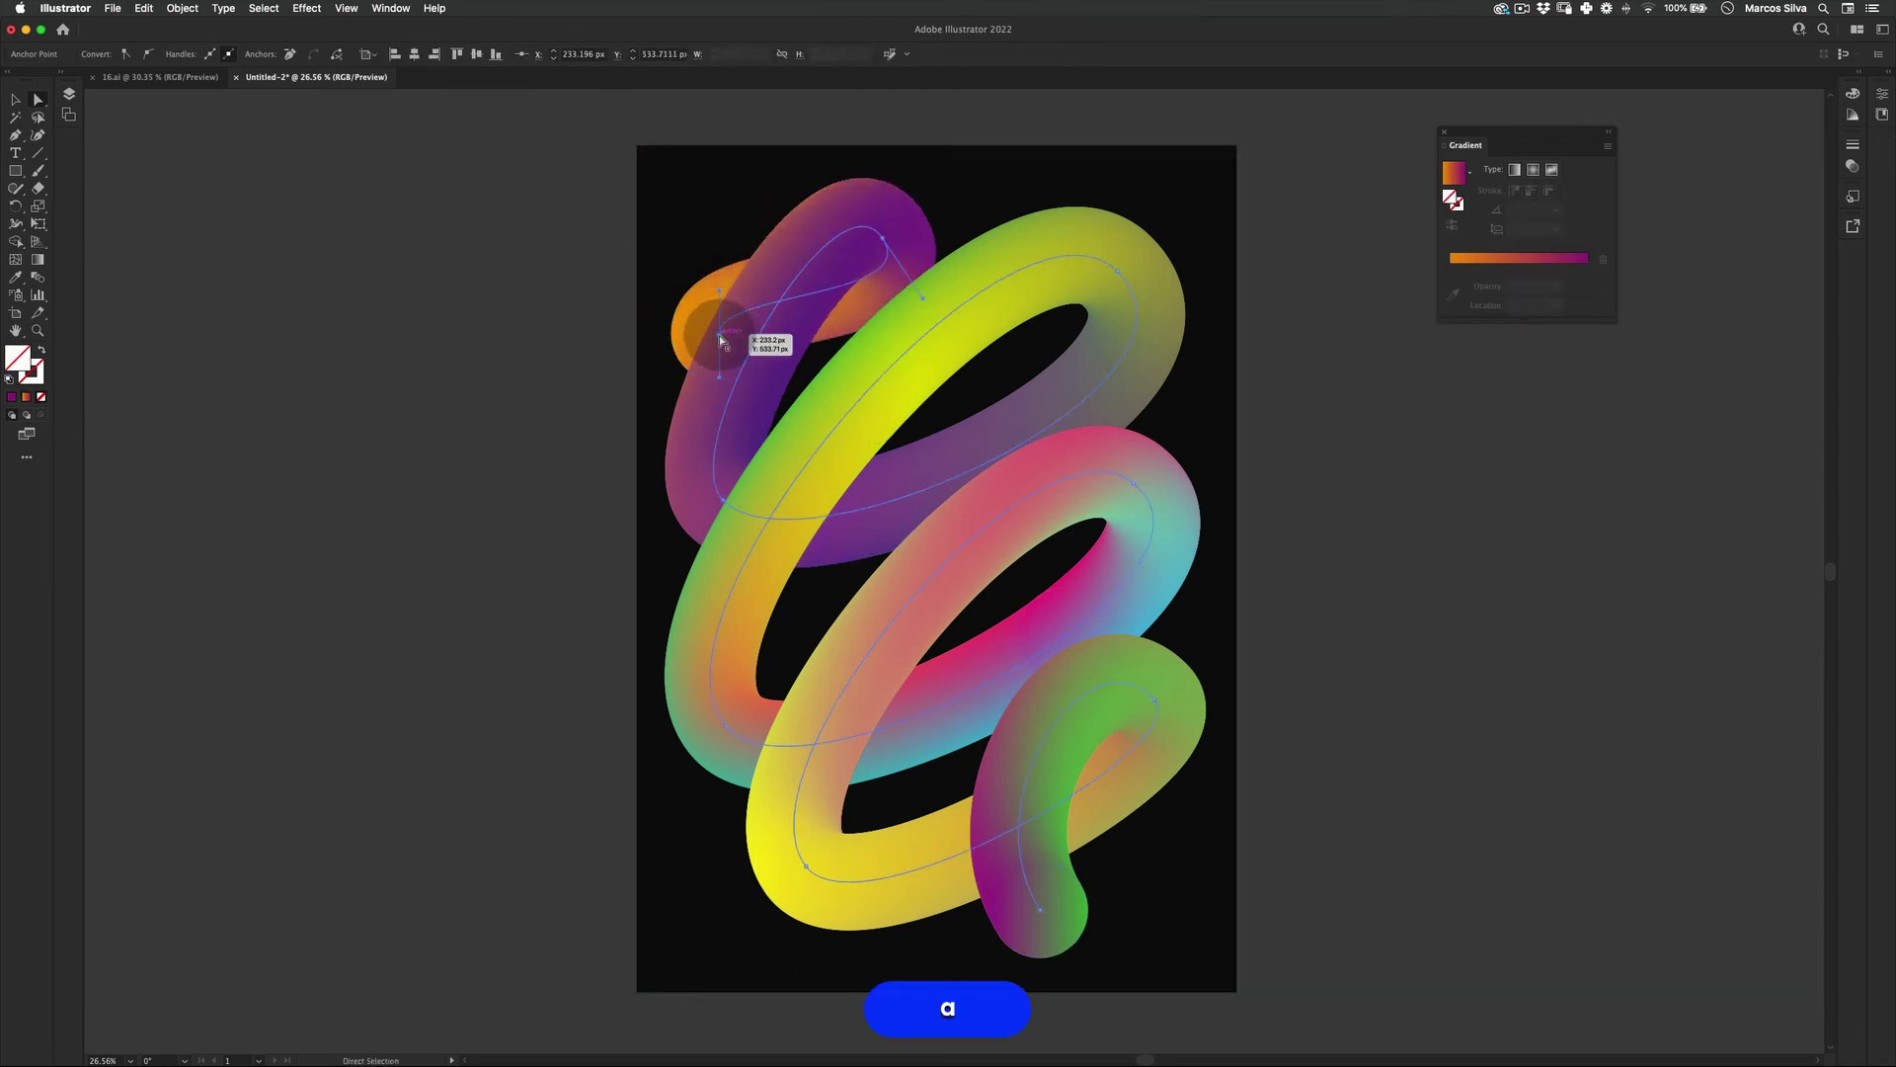
pyautogui.moveTo(718, 330); pyautogui.dragTo(688, 207)
pyautogui.click(728, 310)
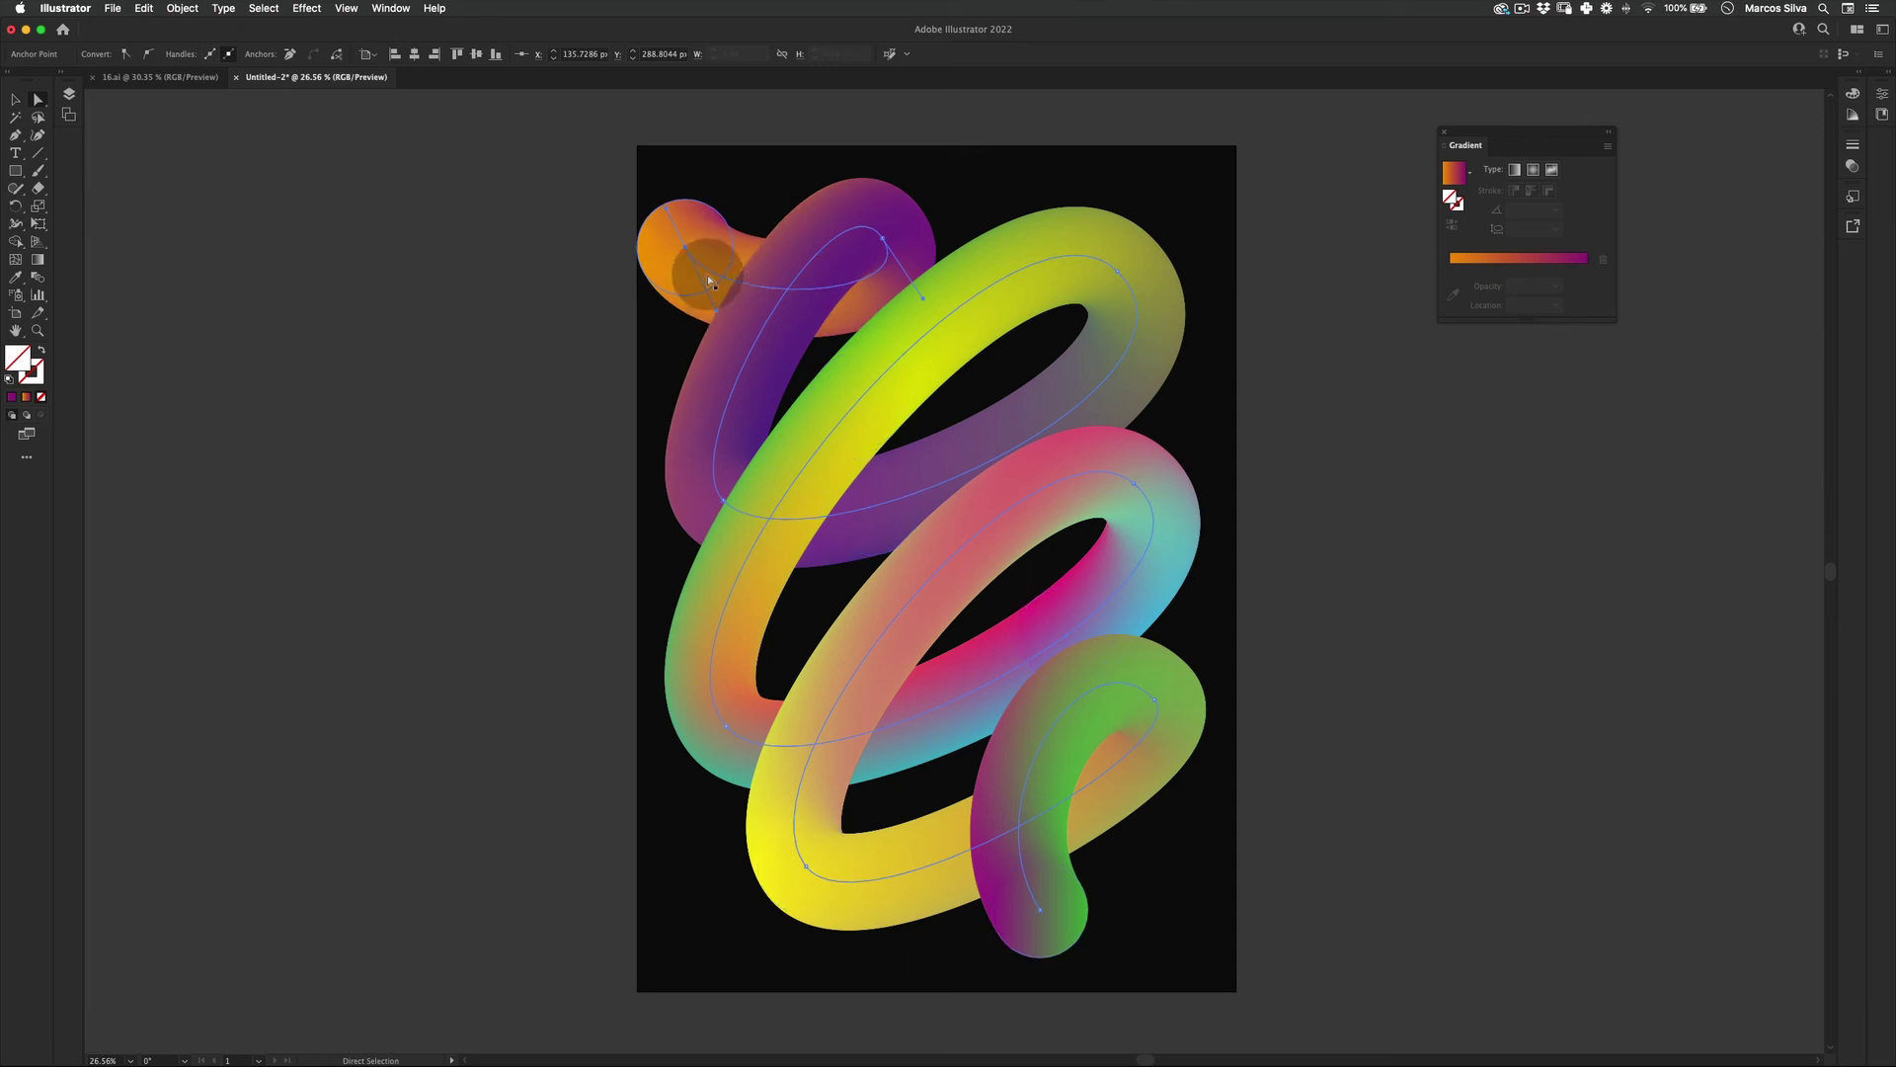
pyautogui.moveTo(685, 248); pyautogui.dragTo(698, 237)
pyautogui.click(736, 310)
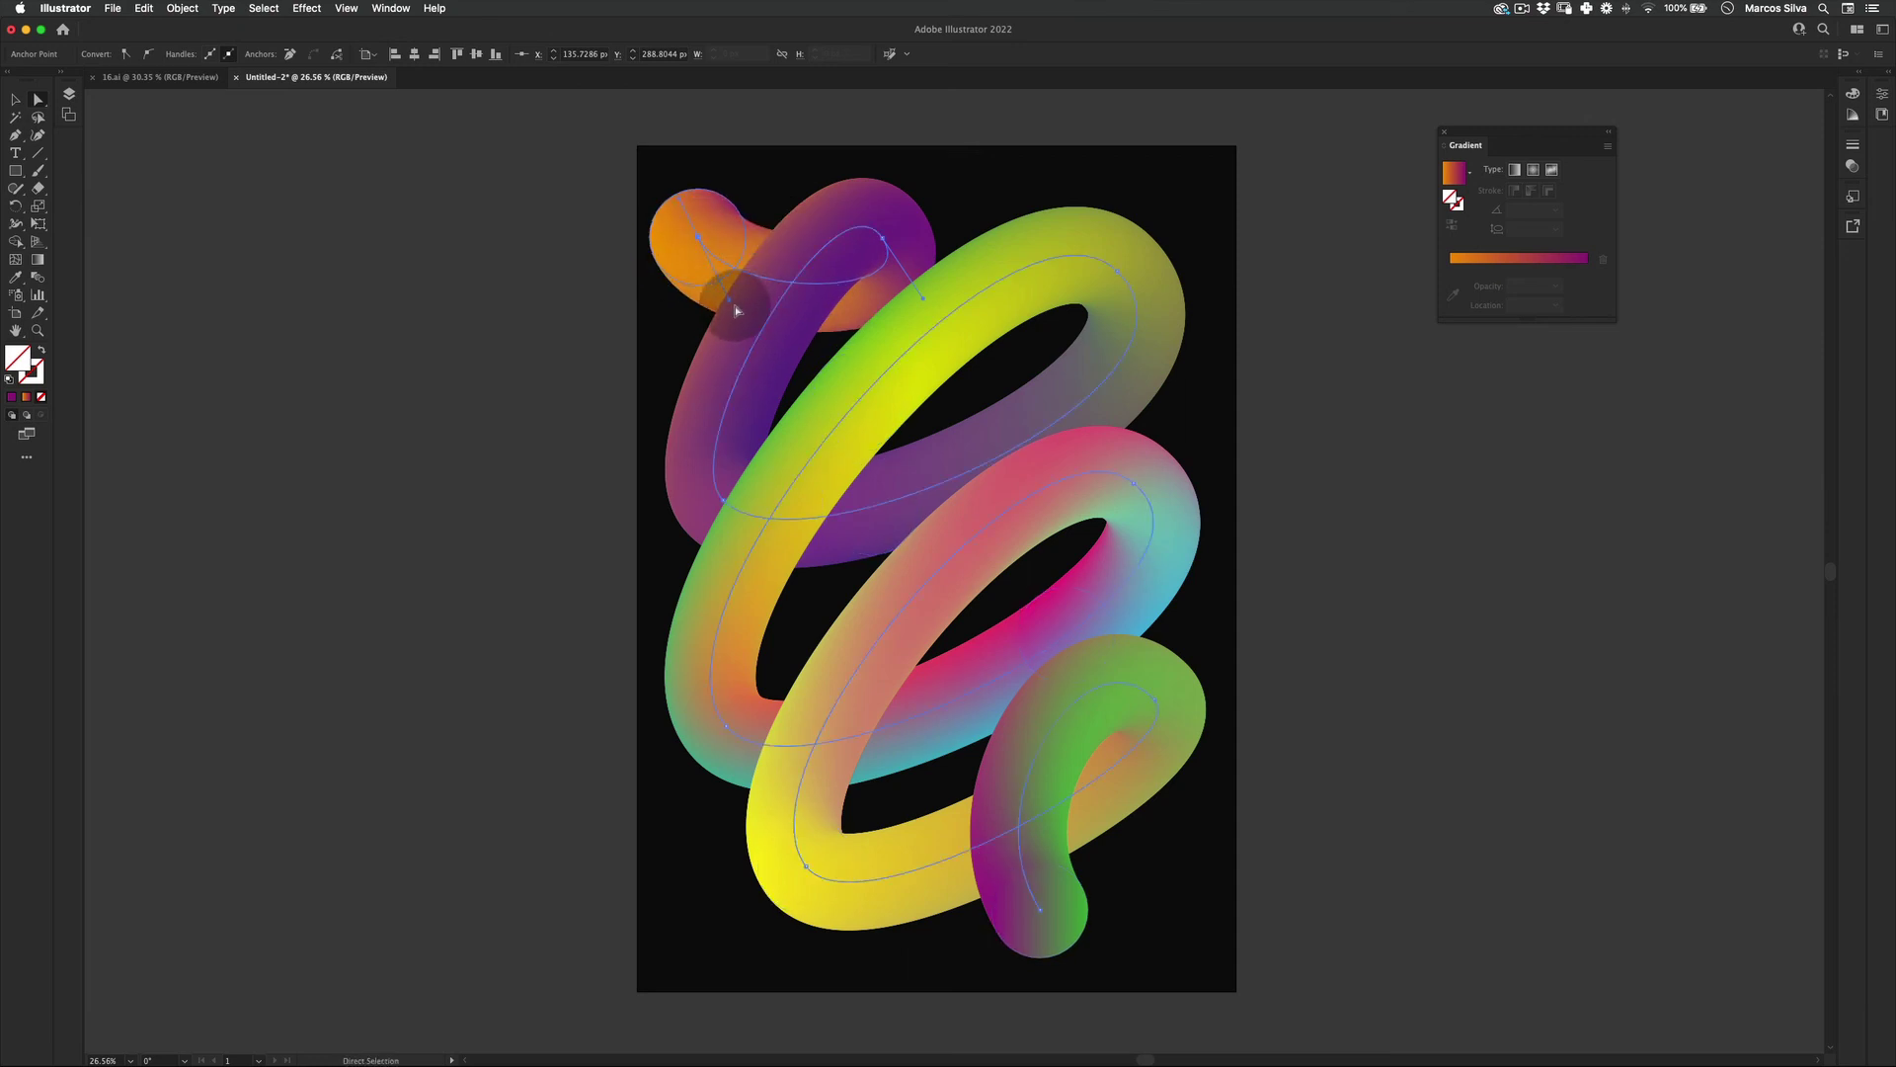
pyautogui.moveTo(724, 316); pyautogui.dragTo(725, 324)
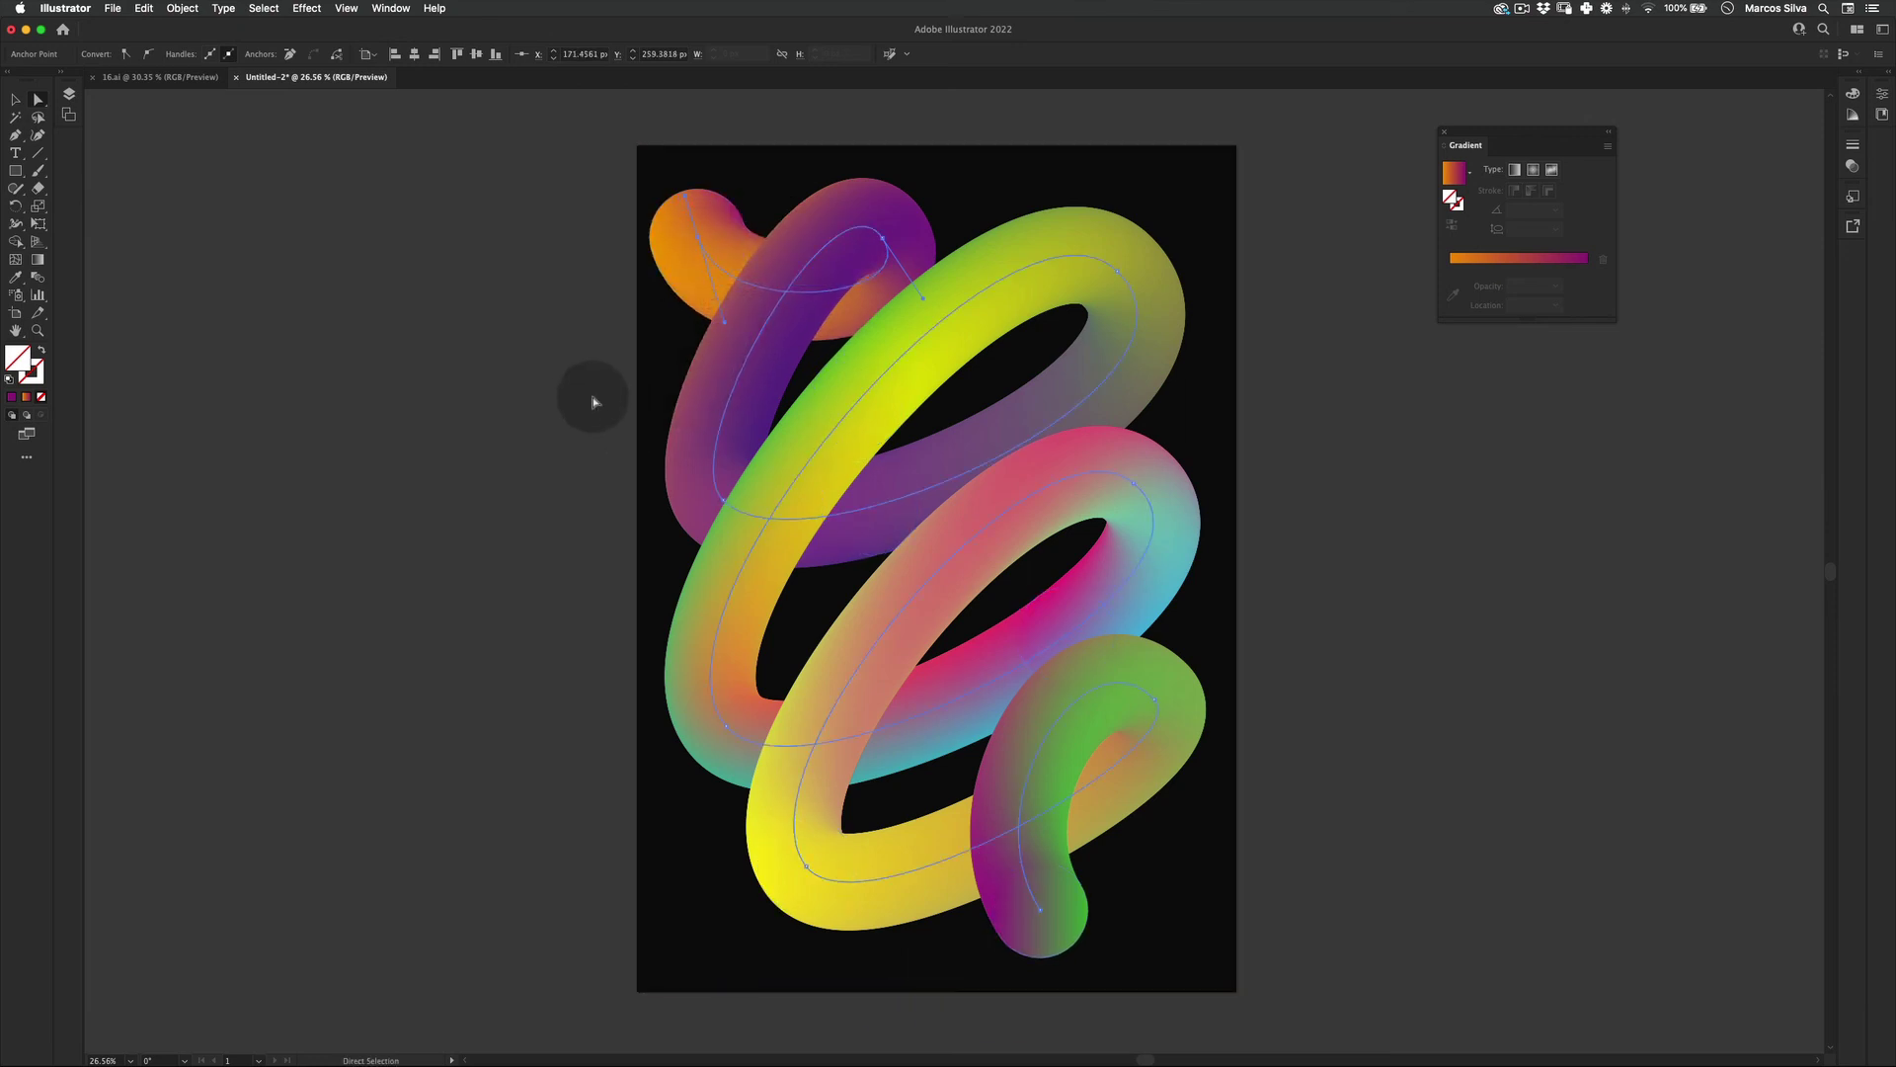
pyautogui.press('v')
pyautogui.click(478, 503)
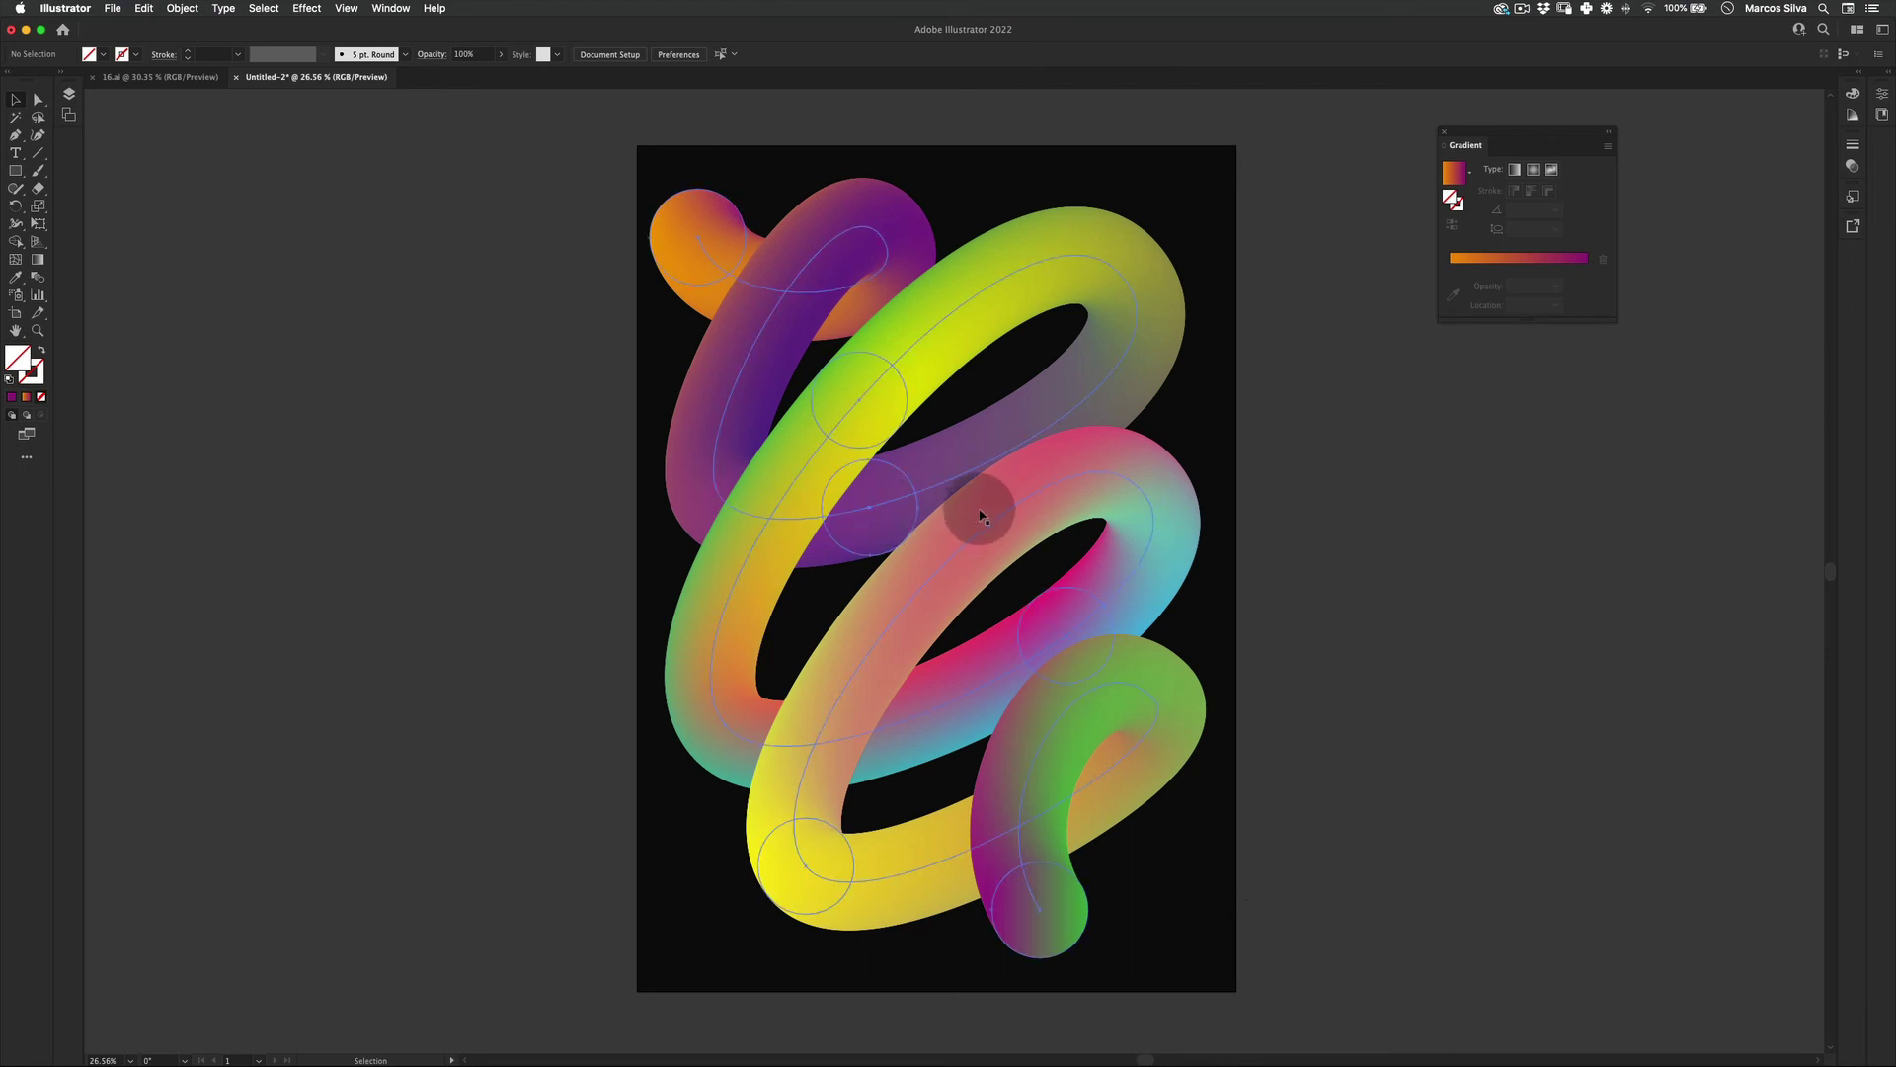
pyautogui.press('v')
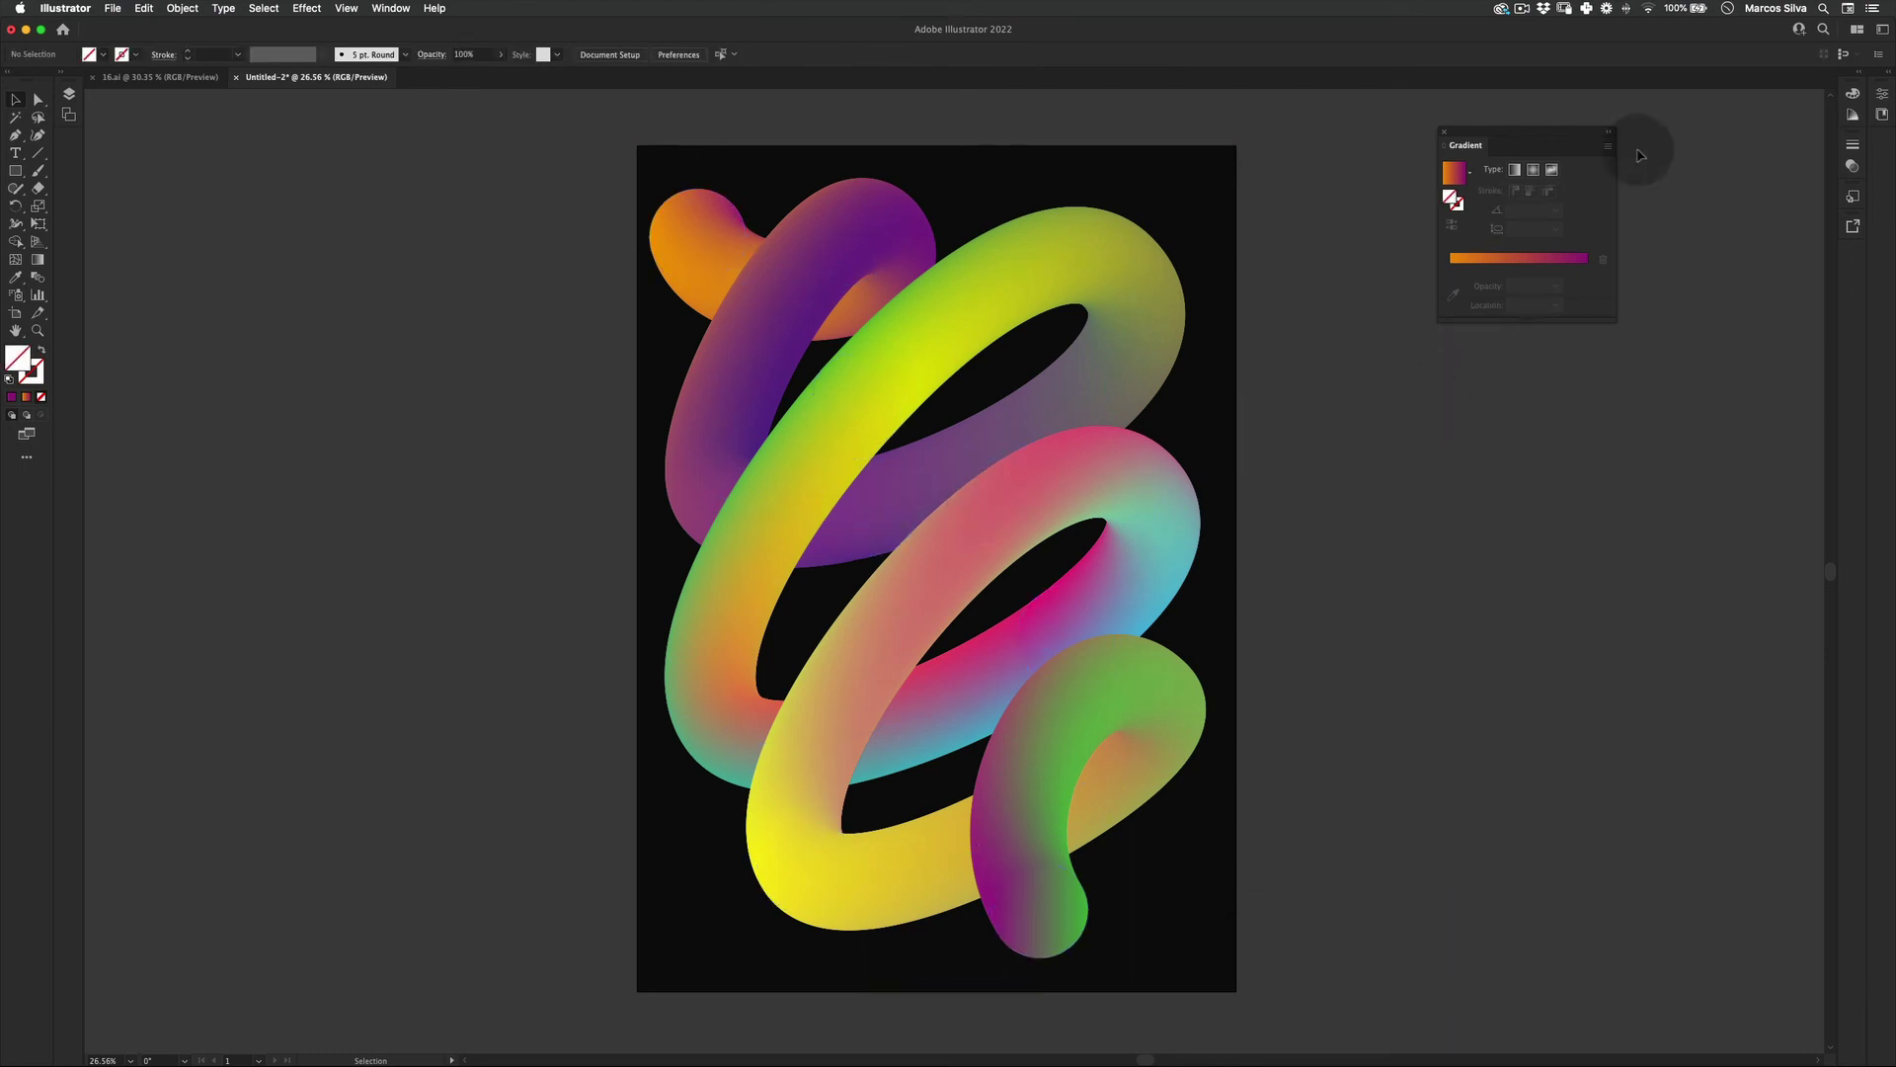